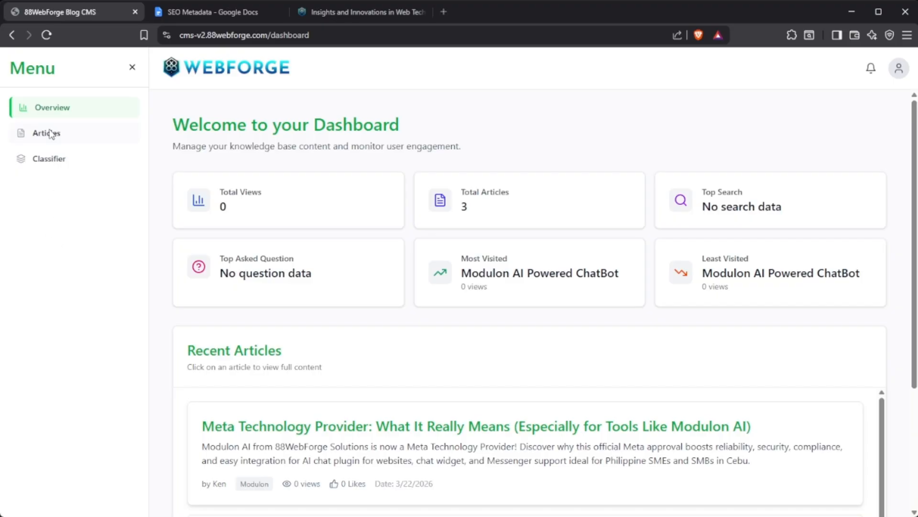
- Open the article list and start creating a new article
left_click(48, 133)
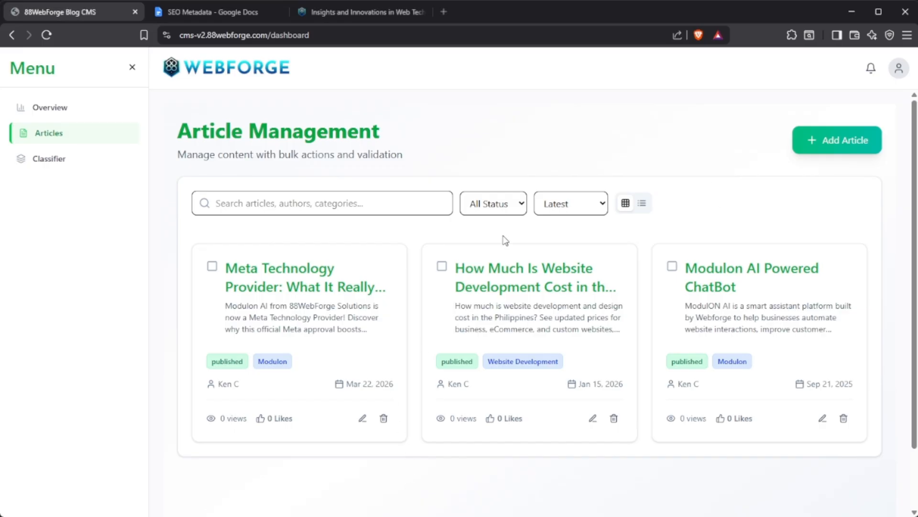
scroll(555, 291, "down", 2)
scroll(560, 296, "up", 2)
left_click(898, 72)
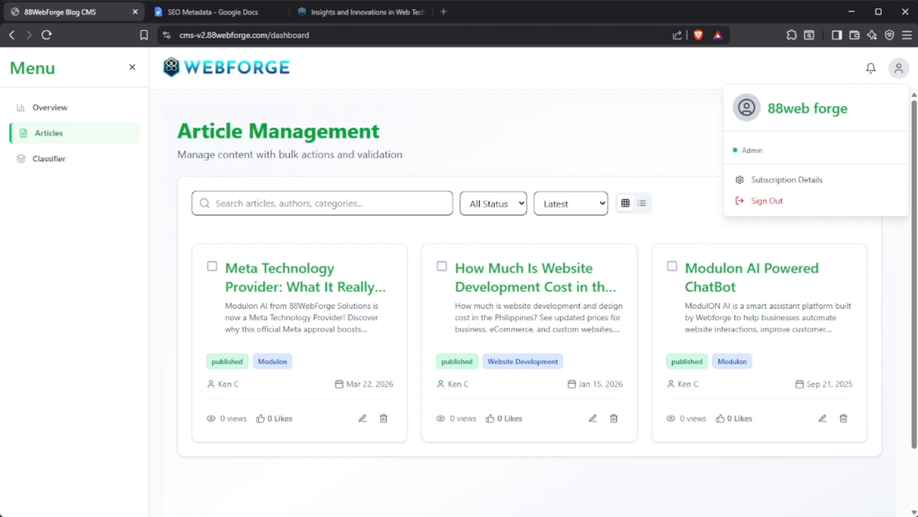
left_click(899, 68)
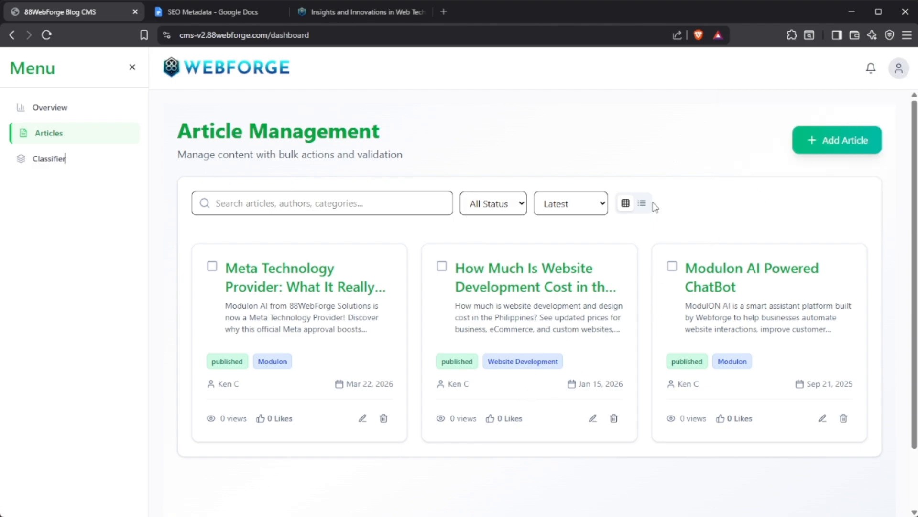
left_click(837, 138)
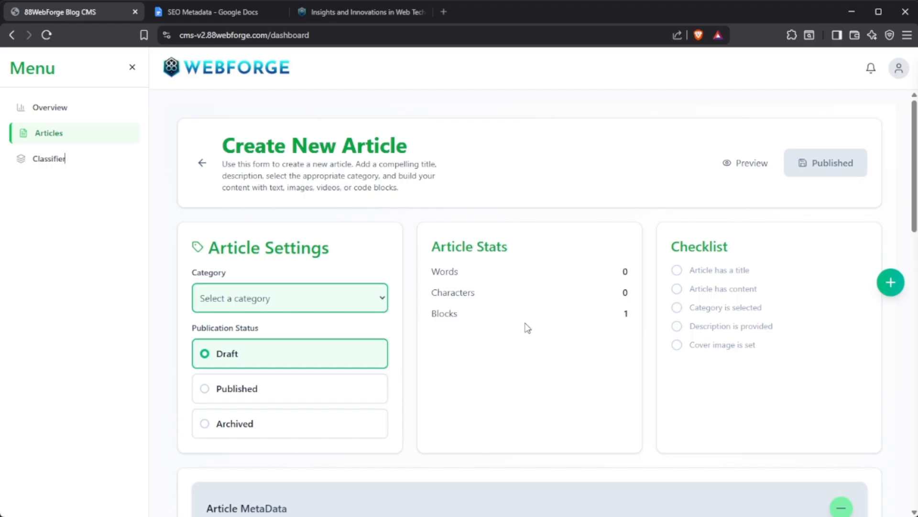
scroll(535, 329, "down", 7)
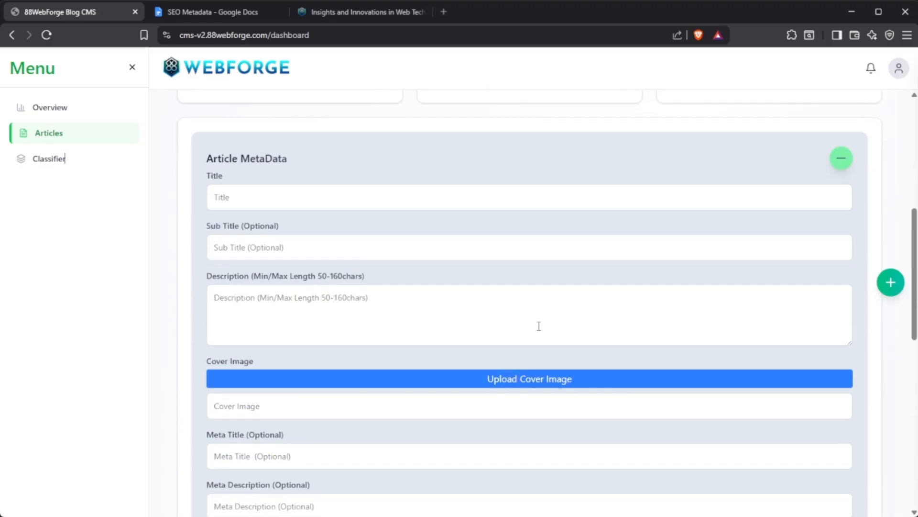
scroll(537, 324, "up", 5)
scroll(539, 325, "up", 3)
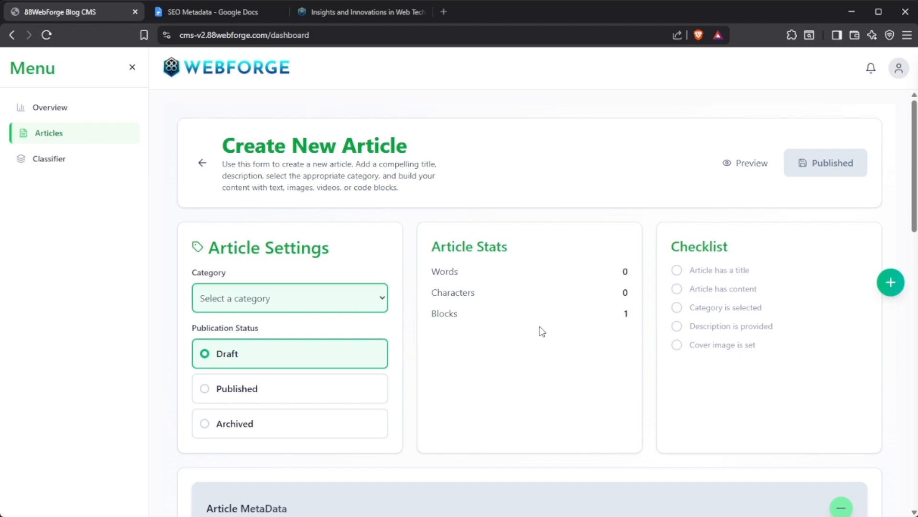
- Switch to the SEO Metadata document in Google Docs, hide its outline and read through the metadata and article text
left_click(193, 13)
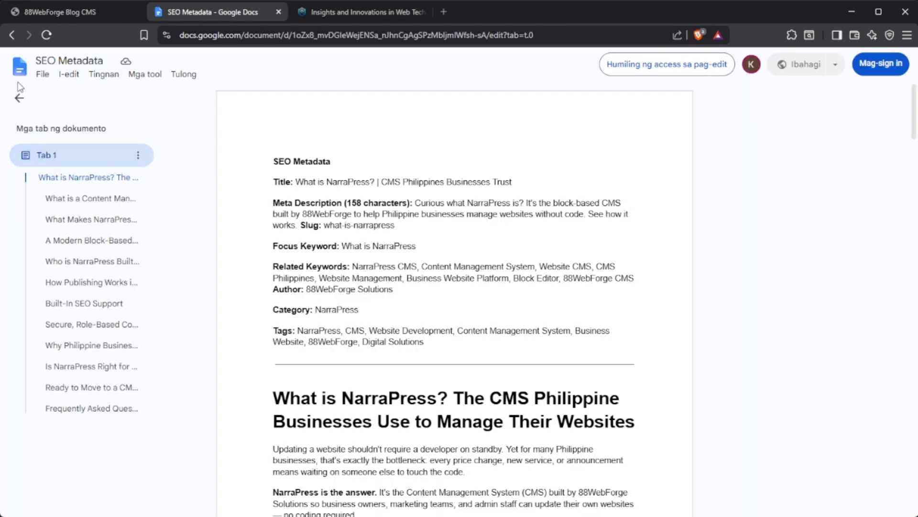
left_click(24, 101)
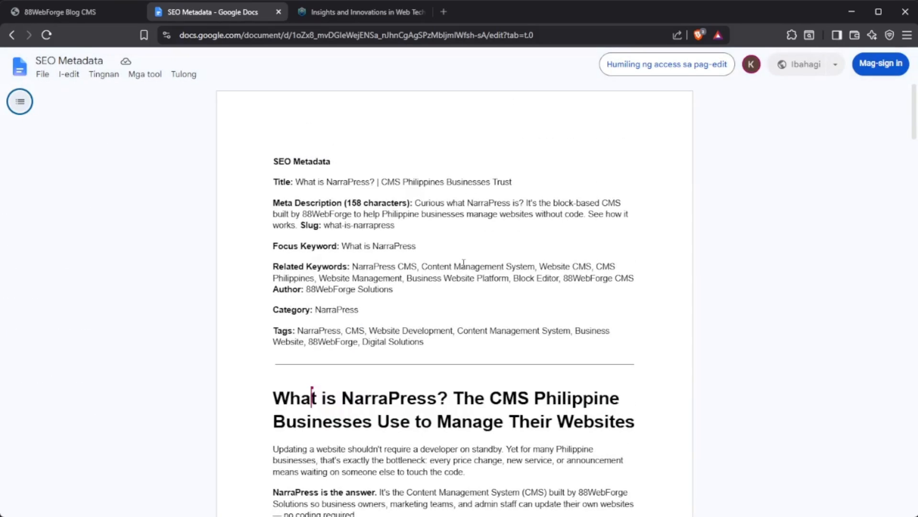
scroll(464, 263, "down", 3)
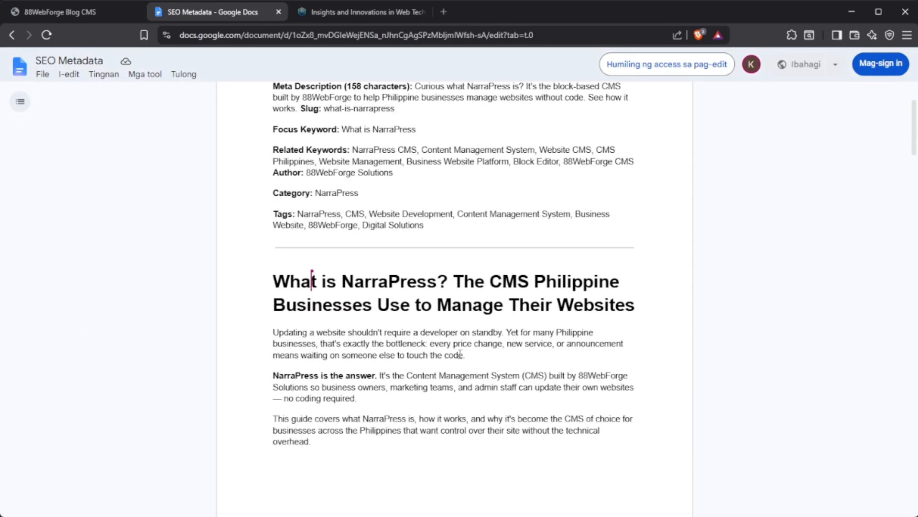
scroll(464, 350, "down", 1)
scroll(463, 350, "down", 12)
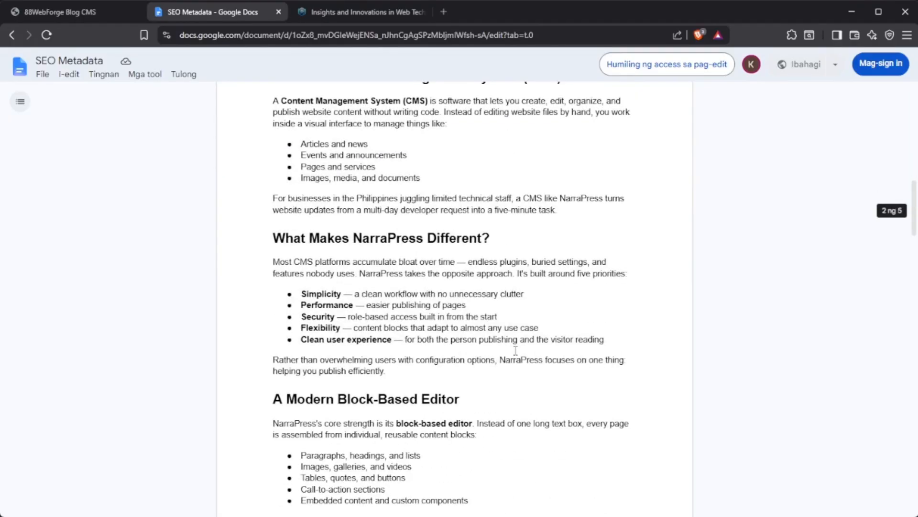
scroll(515, 348, "up", 15)
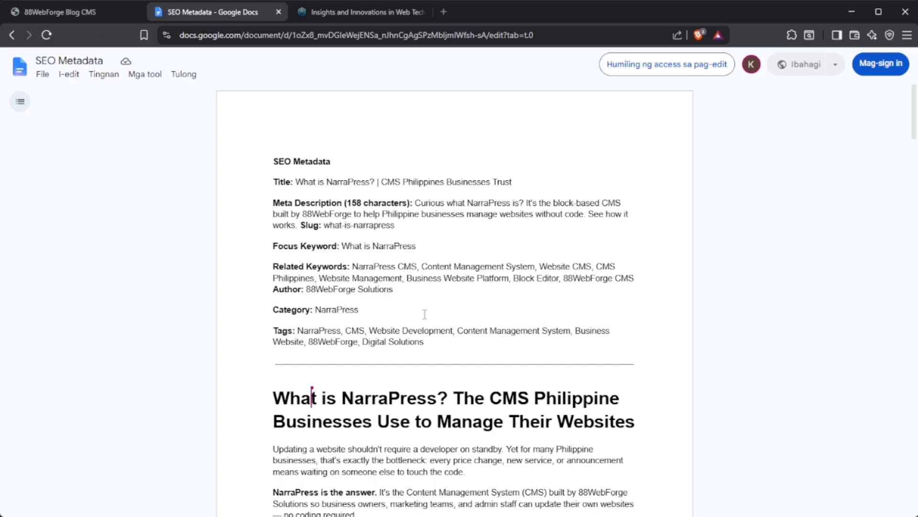
scroll(424, 314, "down", 20)
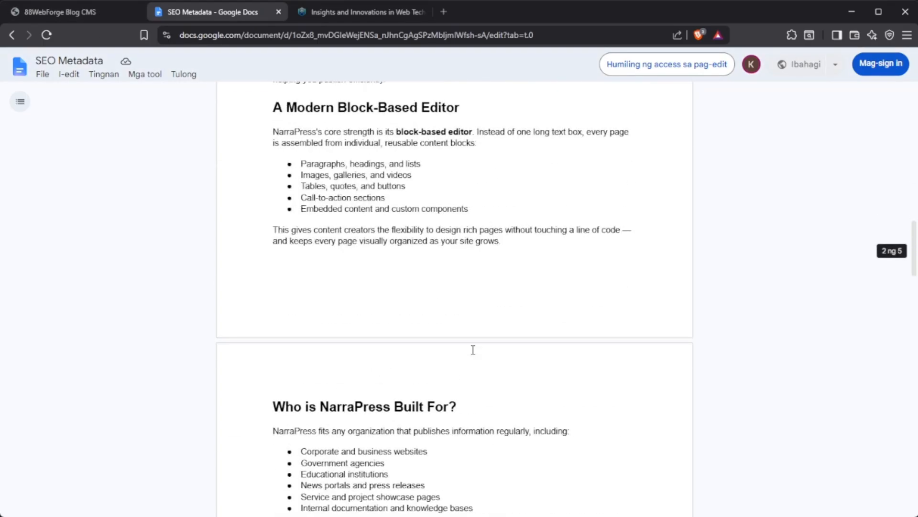
scroll(474, 351, "down", 9)
scroll(474, 350, "up", 12)
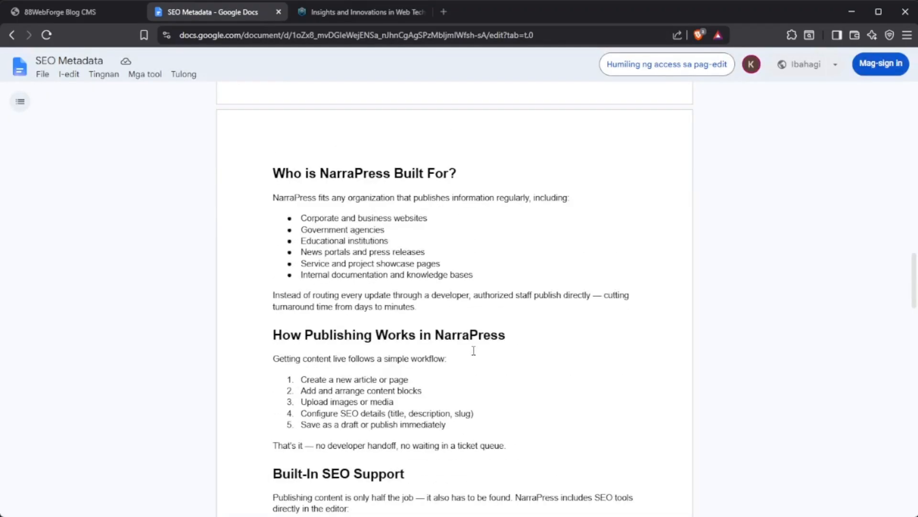
scroll(474, 351, "up", 10)
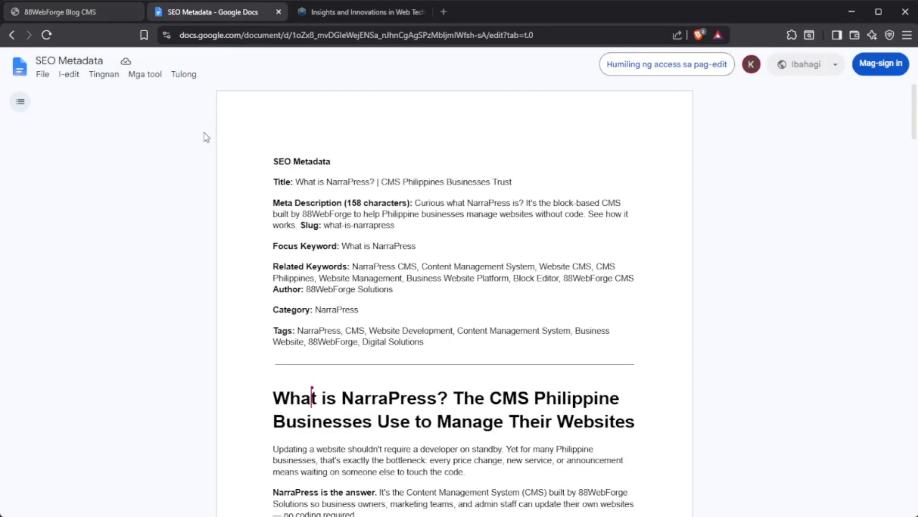
- Return to the new article form in the 88WebForge Blog CMS and set the category to NarraPress
left_click(82, 16)
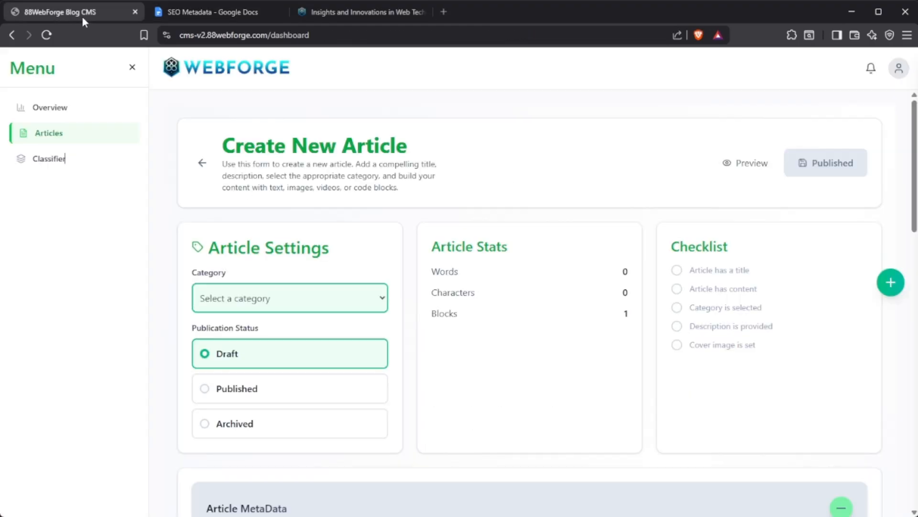
scroll(493, 306, "down", 3)
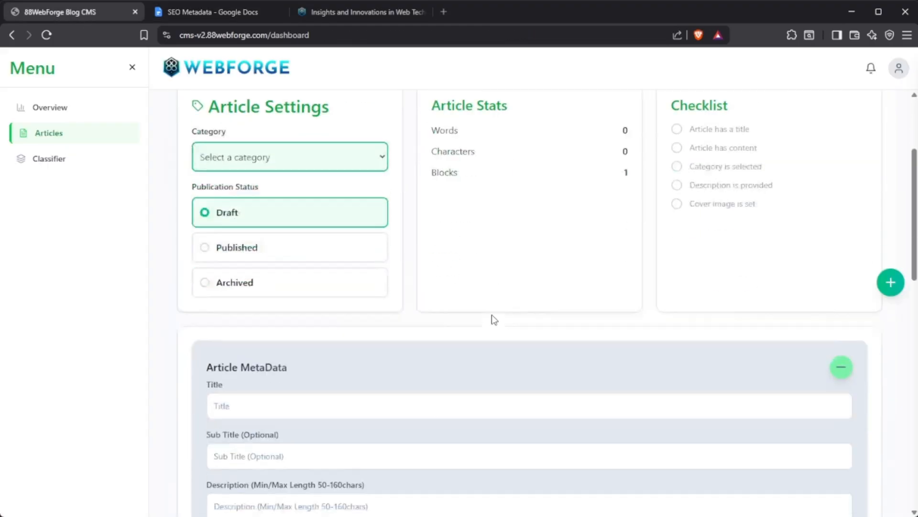
scroll(494, 318, "up", 3)
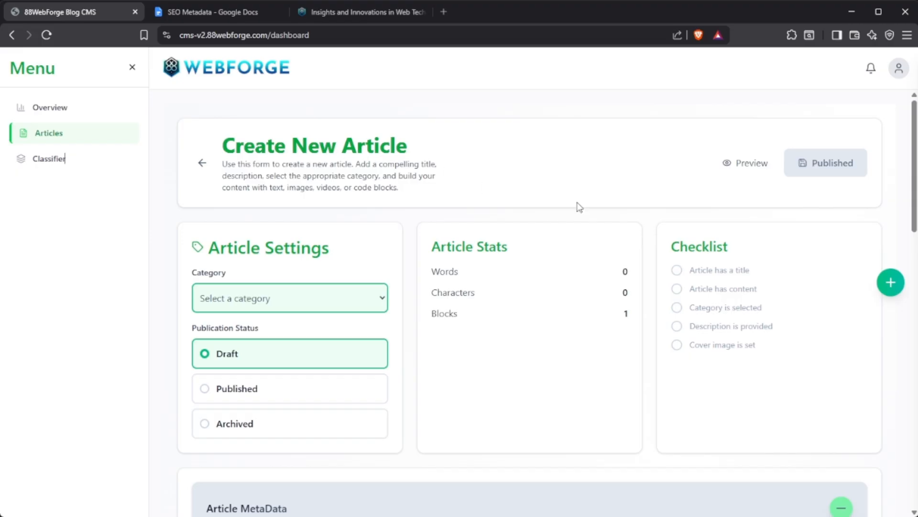
left_click(740, 168)
left_click(702, 253)
scroll(497, 345, "down", 1)
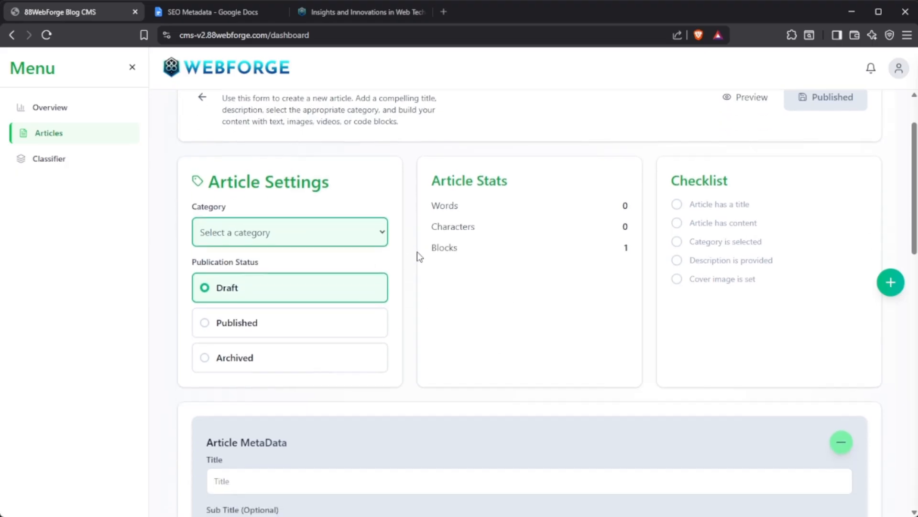
scroll(419, 256, "down", 1)
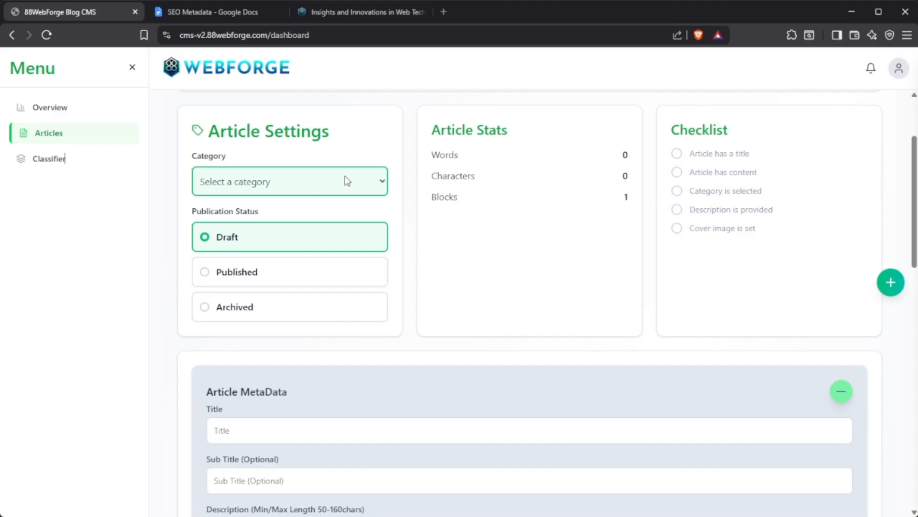
left_click(293, 238)
left_click(468, 295)
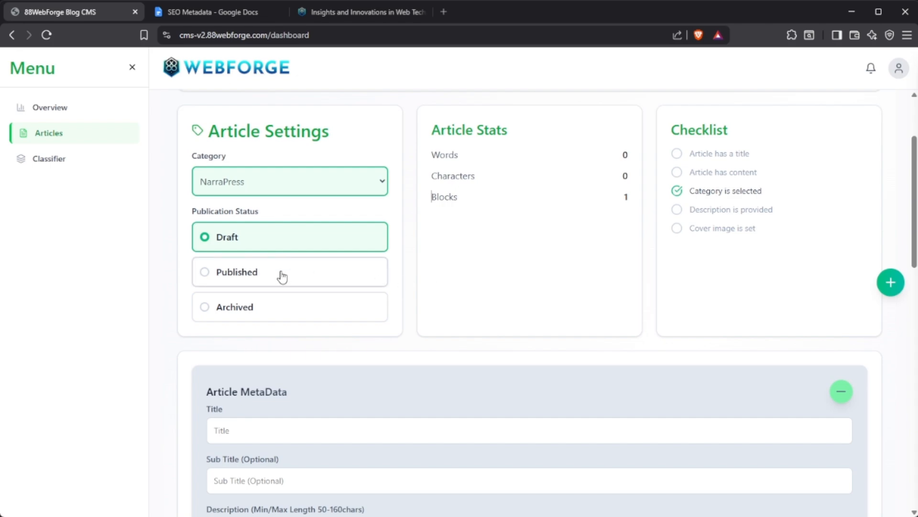
- Try the Published and Archived publication statuses and return the article to Draft
left_click(250, 280)
left_click(250, 315)
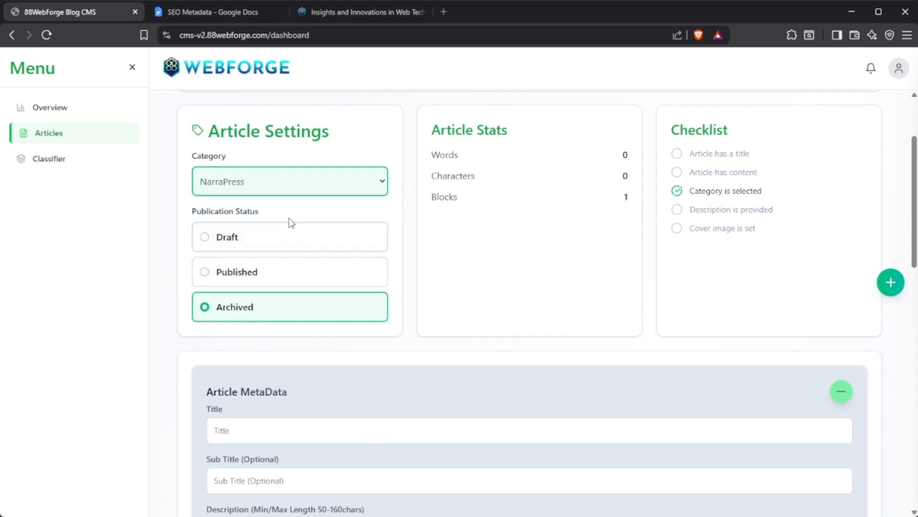
left_click(286, 249)
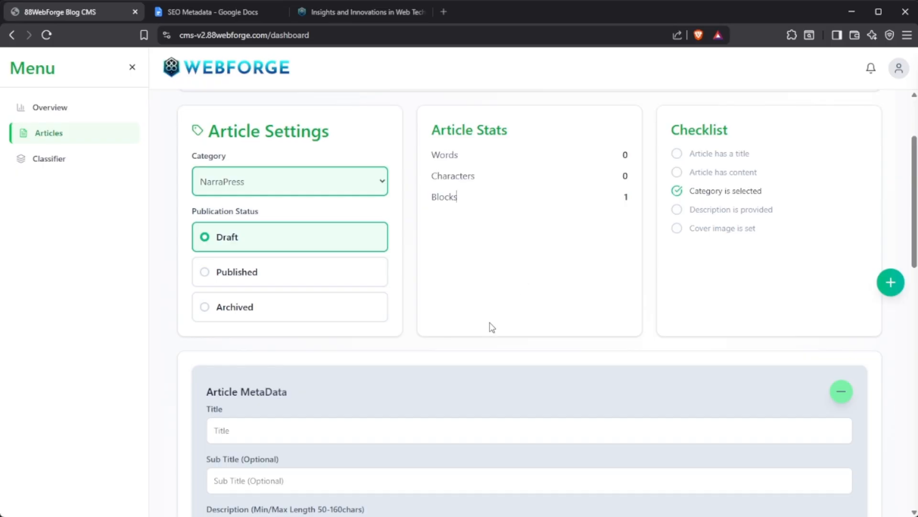
- Collapse the Article MetaData section and expand it again
left_click(441, 433)
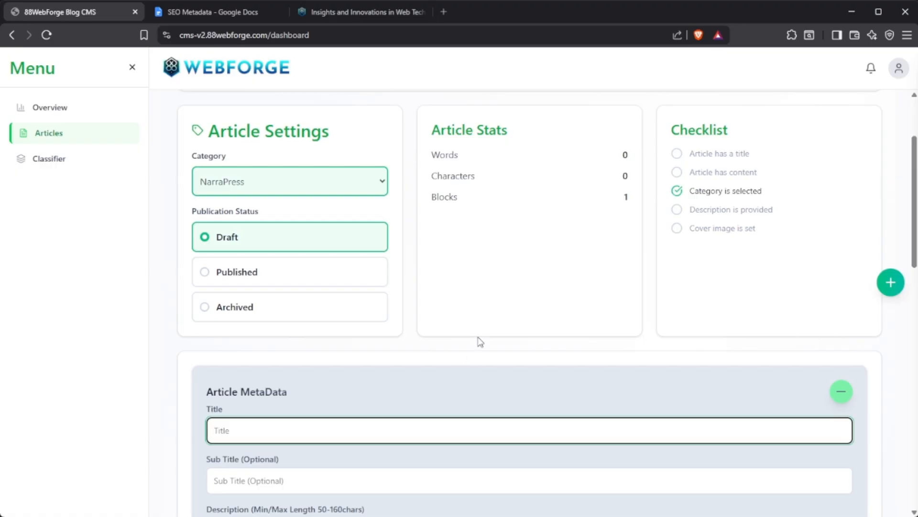
left_click(497, 307)
left_click(452, 384)
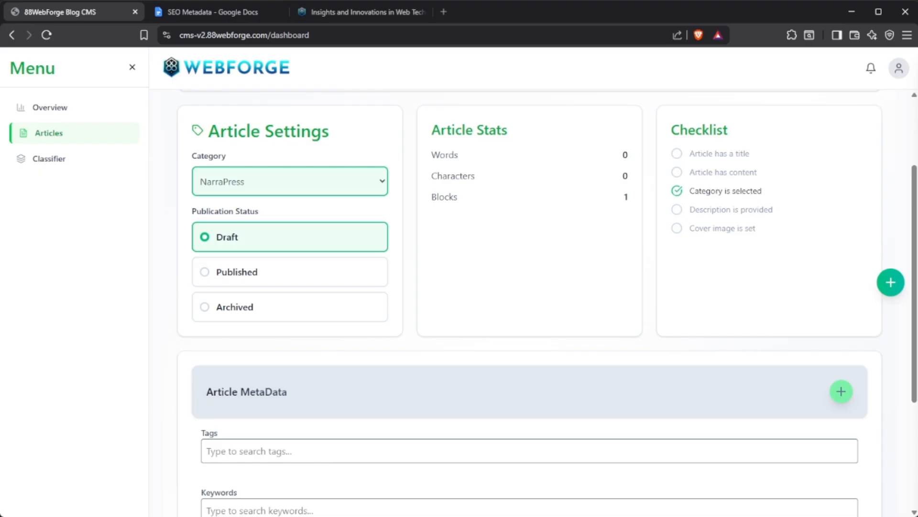
left_click(843, 393)
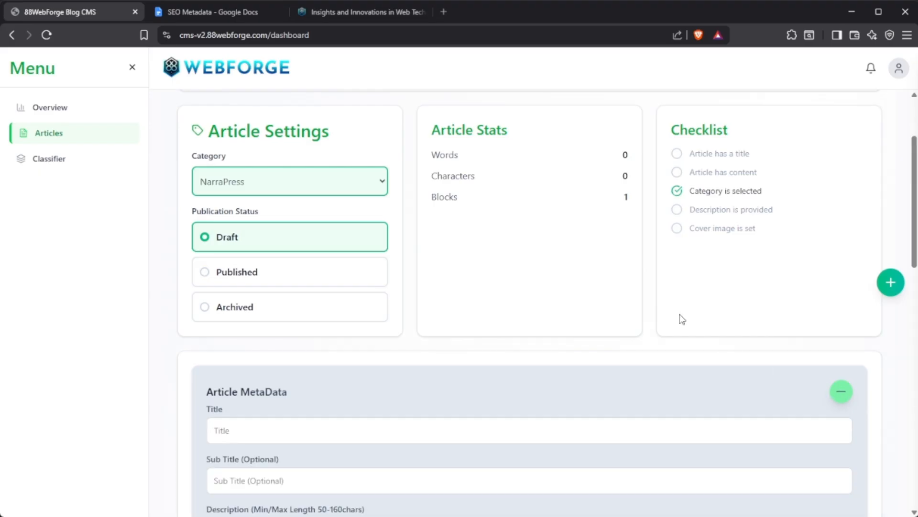
- Copy the title "What is NarraPress? | CMS Philippines Businesses Trust" from the SEO Metadata document into the article's Title field
scroll(619, 289, "up", 3)
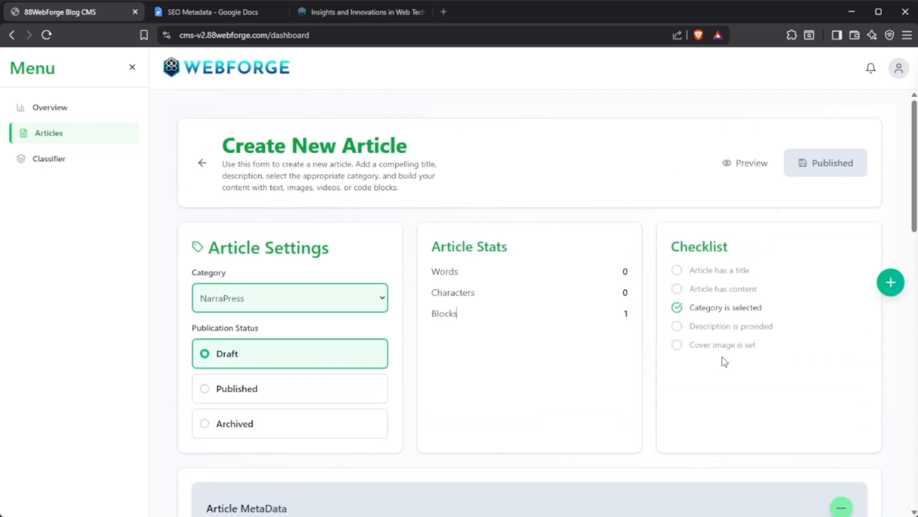
scroll(532, 353, "down", 1)
scroll(529, 348, "down", 3)
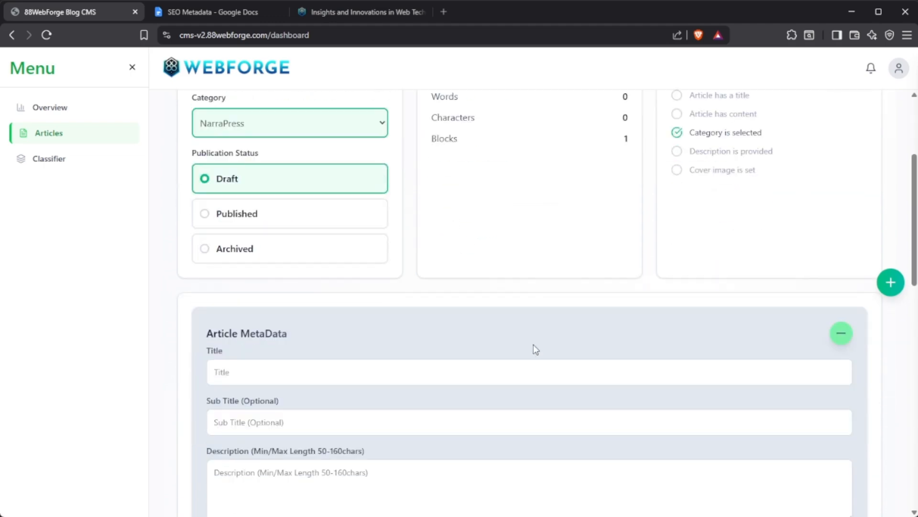
left_click(517, 372)
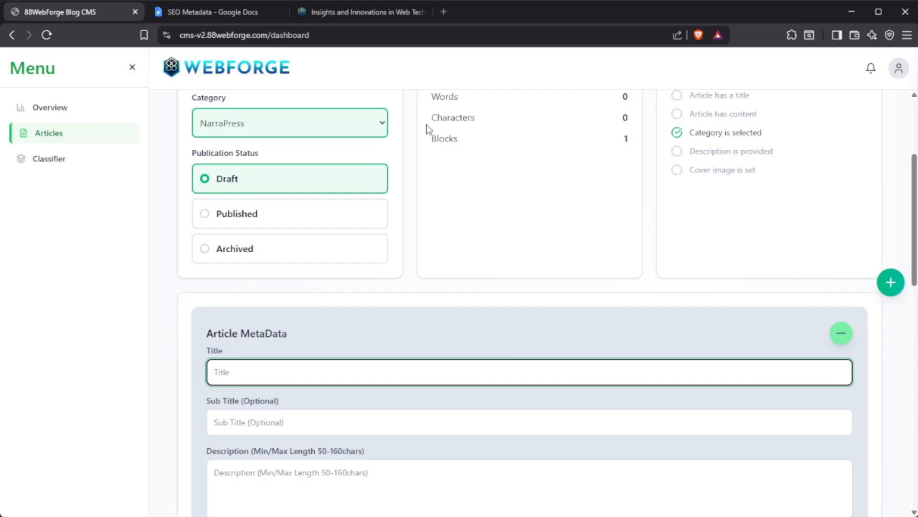
left_click(208, 7)
left_click_drag(296, 183, 522, 180)
key("ctrl+c")
left_click(105, 13)
key("ctrl+v")
left_click(352, 421)
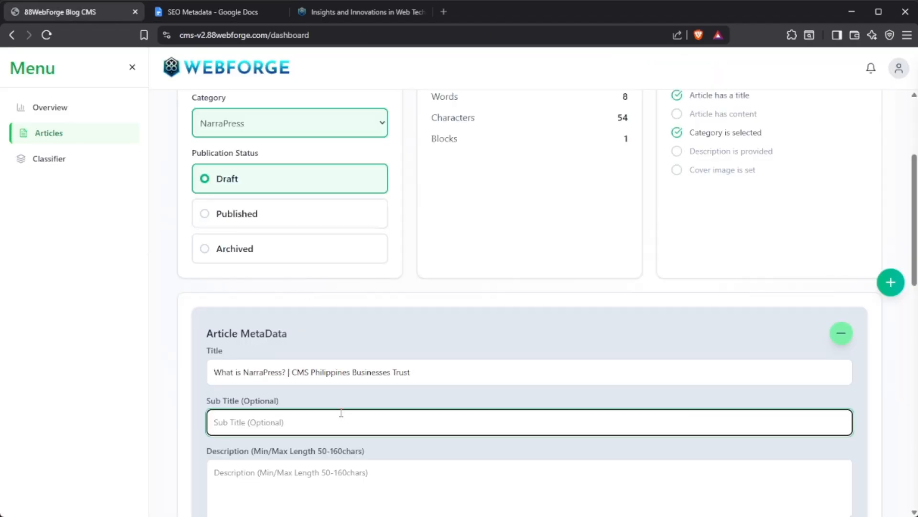
scroll(341, 412, "down", 2)
left_click(328, 361)
left_click(471, 247)
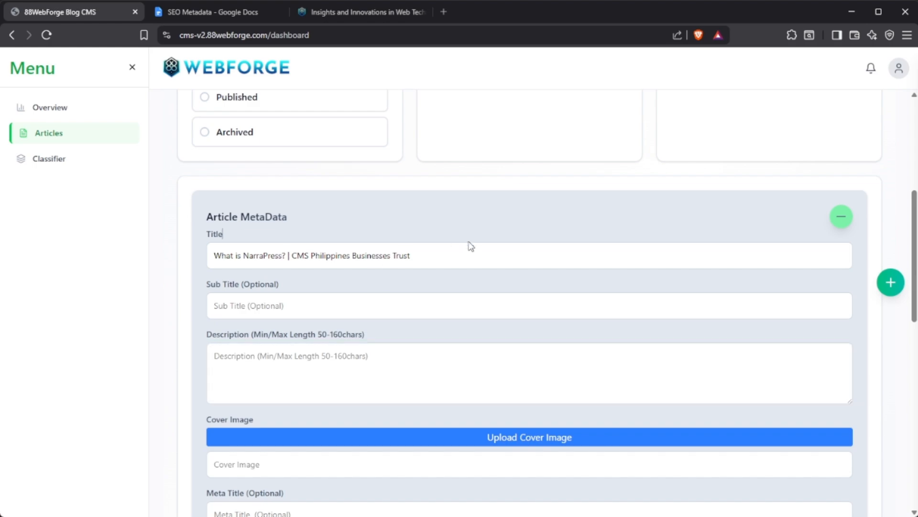
left_click(472, 249)
- Copy the meta description text beginning "Curious what NarraPress is?" from the SEO Metadata document into the article's Description field
left_click(402, 356)
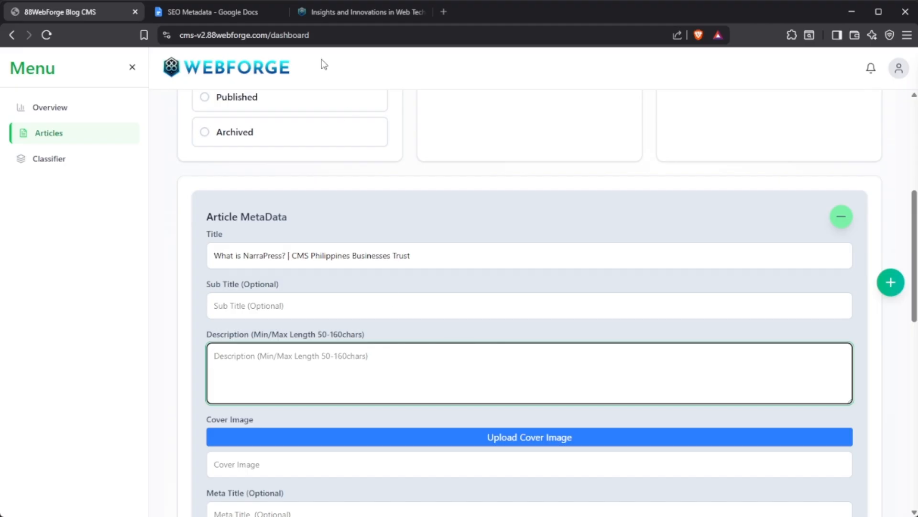
left_click(213, 12)
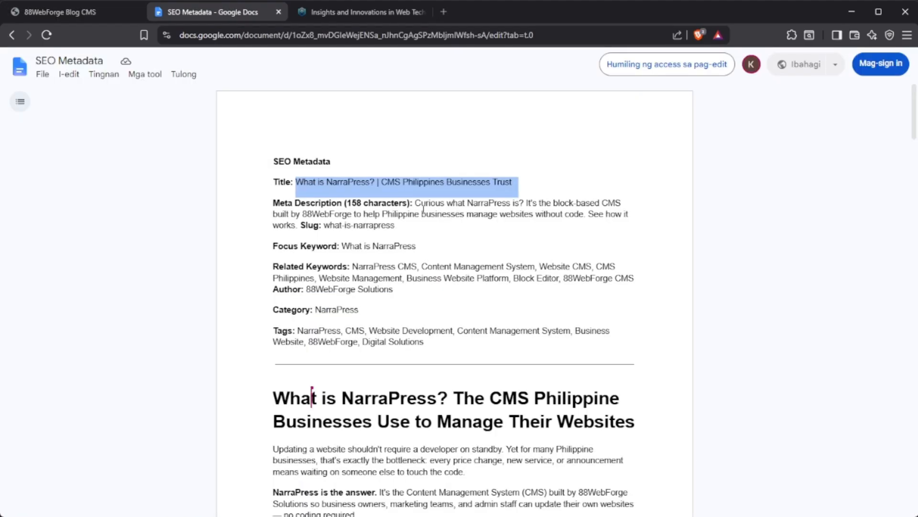
left_click_drag(415, 203, 300, 227)
key("ctrl+c")
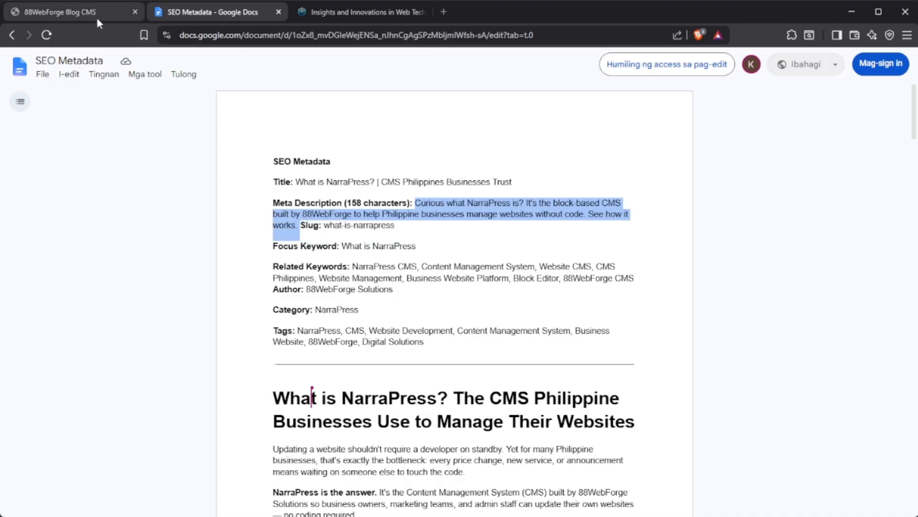
left_click(82, 14)
key("ctrl+v")
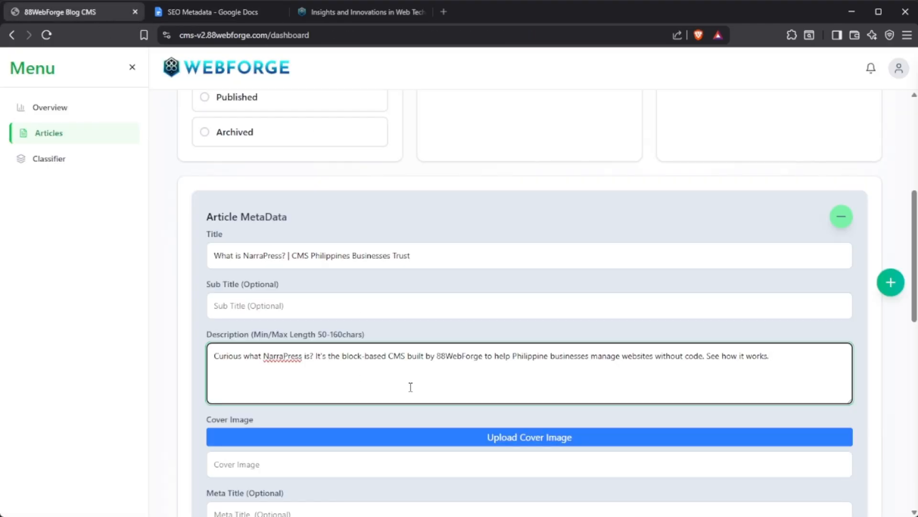
left_click(446, 379)
scroll(453, 387, "down", 1)
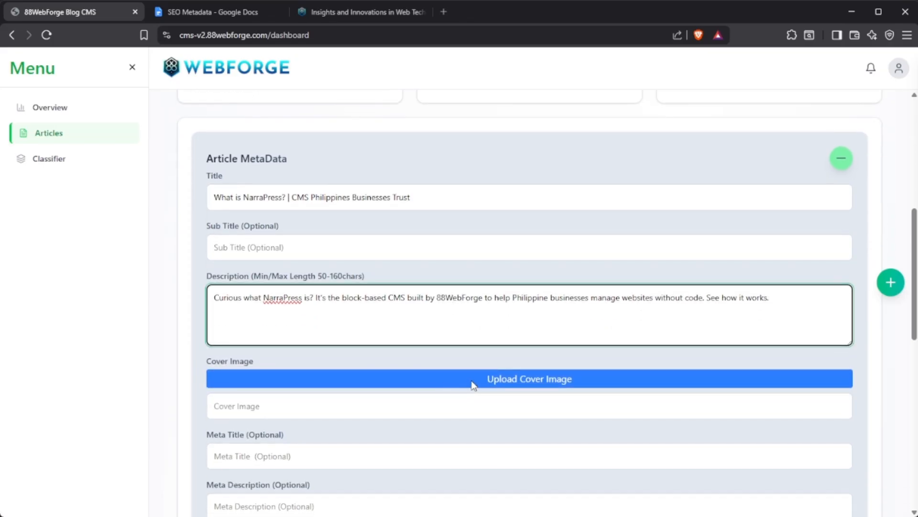
left_click(472, 382)
scroll(358, 400, "up", 2)
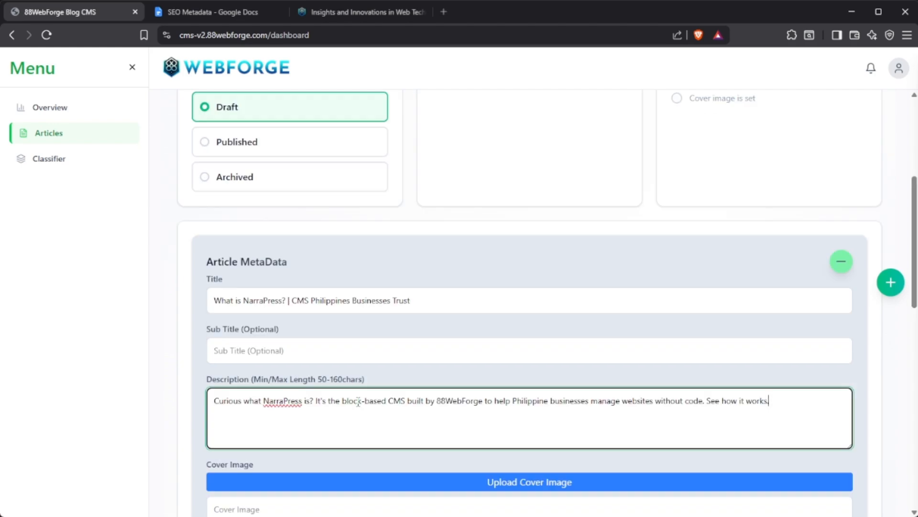
left_click_drag(358, 400, 525, 401)
left_click(507, 421)
scroll(655, 389, "down", 2)
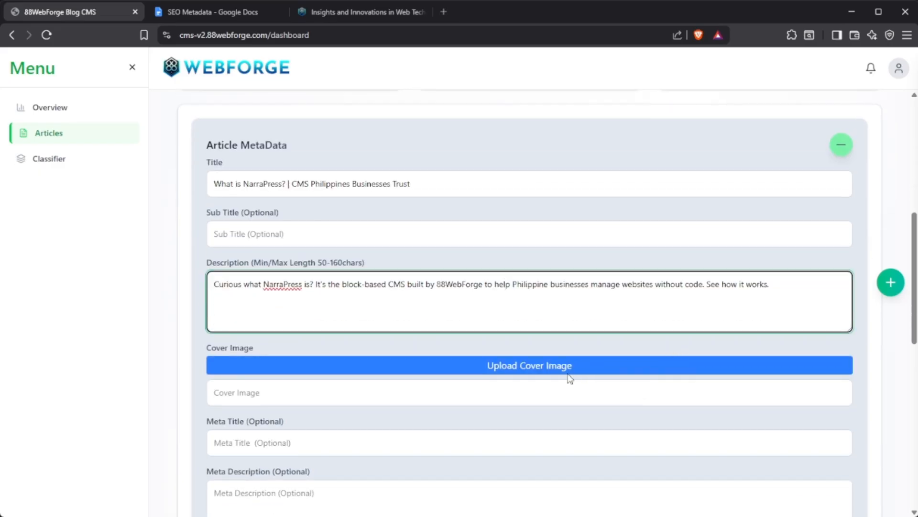
- Upload the "What is NarraPress?" banner picture as the article's cover image
left_click(570, 364)
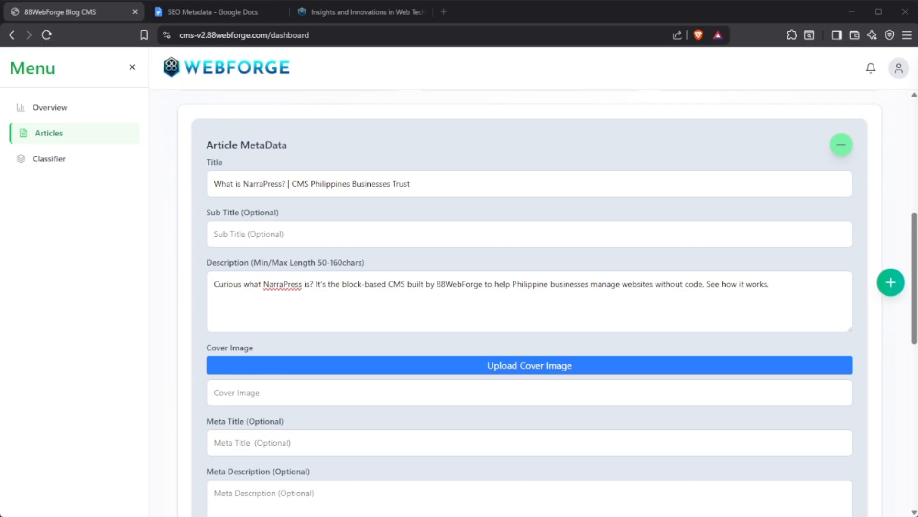
scroll(526, 316, "down", 1)
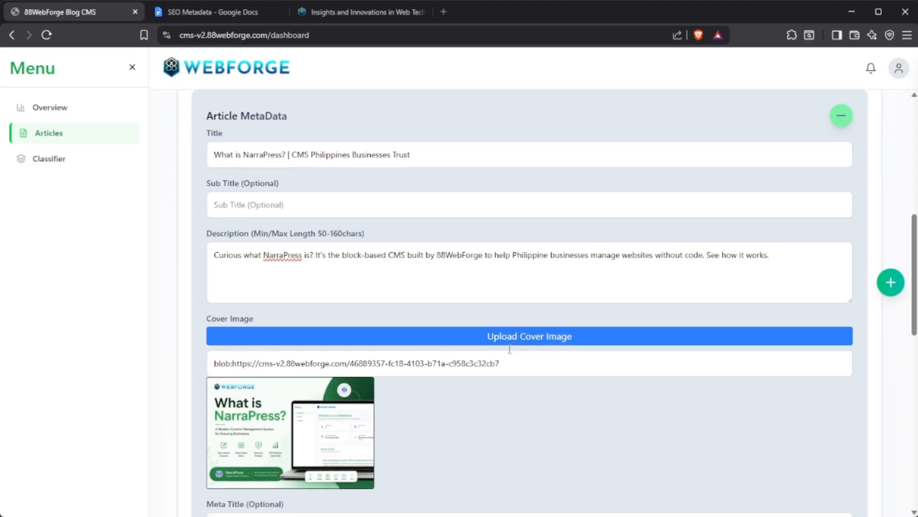
scroll(543, 310, "down", 2)
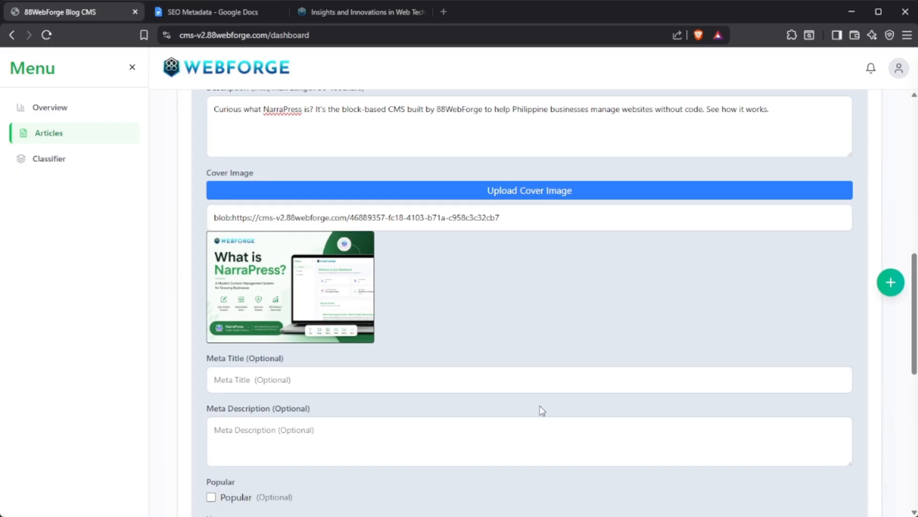
left_click(531, 385)
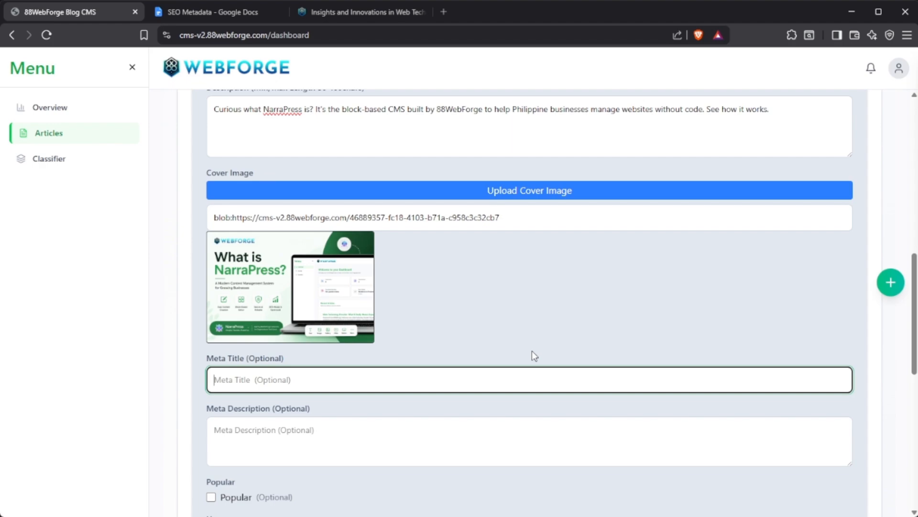
scroll(512, 332, "down", 1)
left_click(504, 370)
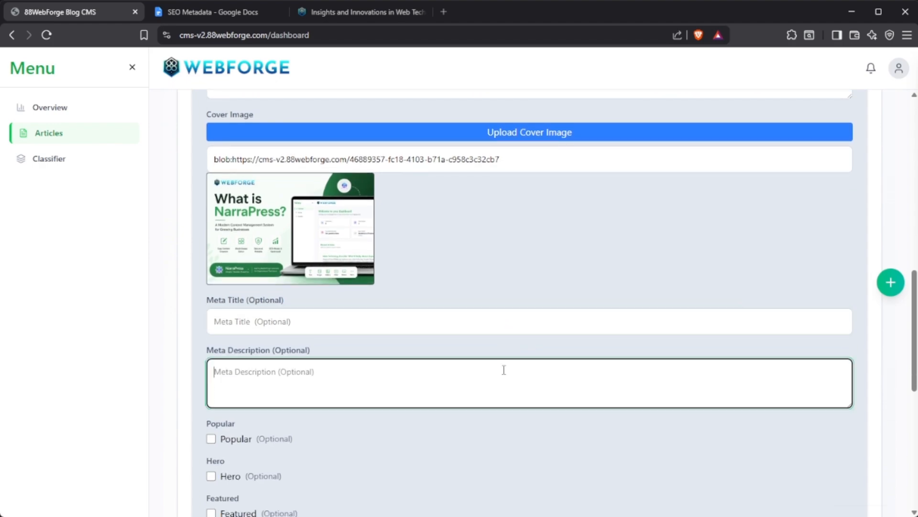
left_click(502, 466)
- Flag the article as Popular and Hero, and leave Featured unchecked after trying it
scroll(448, 388, "down", 3)
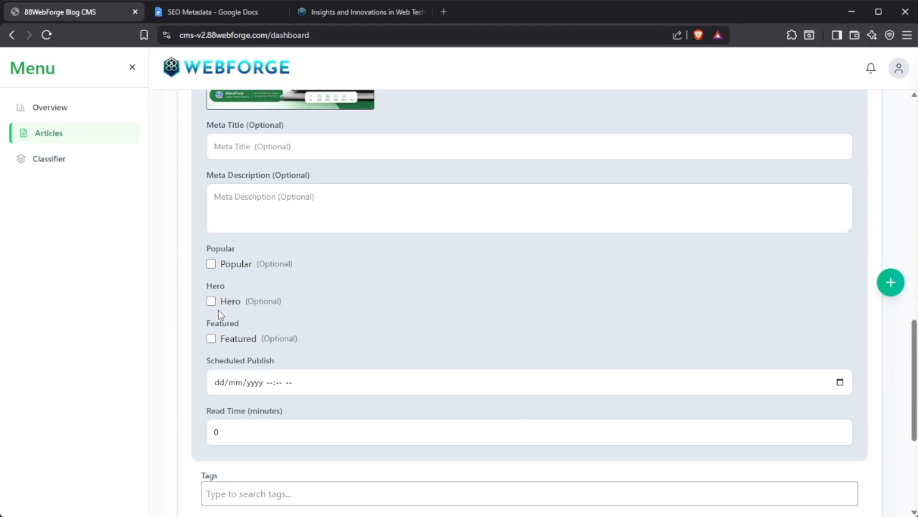
left_click(211, 338)
left_click(212, 302)
left_click(214, 264)
left_click(225, 302)
left_click(218, 302)
left_click(211, 338)
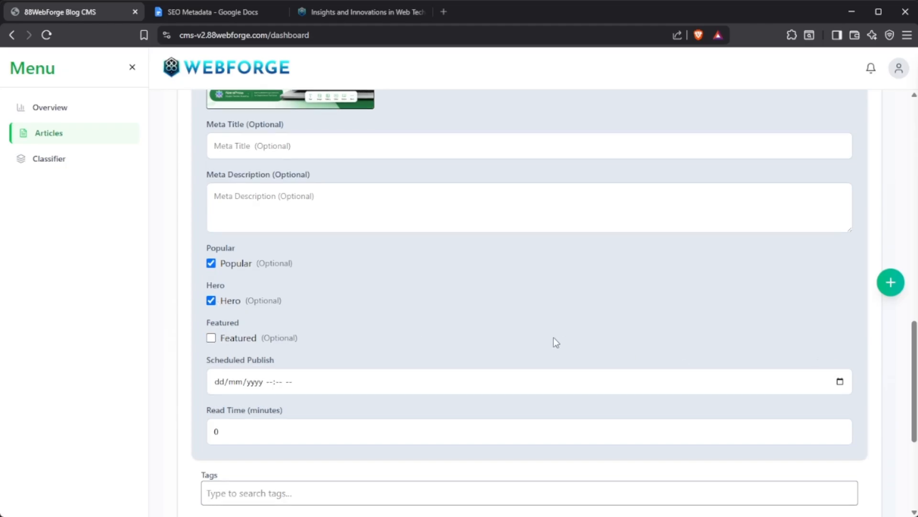
- Set the article's Scheduled Publish date and time to 08/07/2026 10:56 pm
scroll(553, 340, "down", 2)
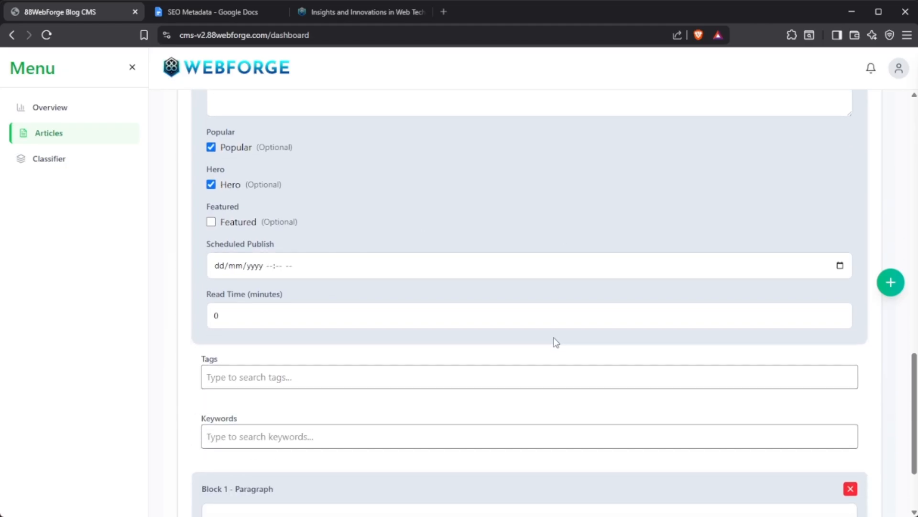
left_click(840, 266)
left_click(286, 348)
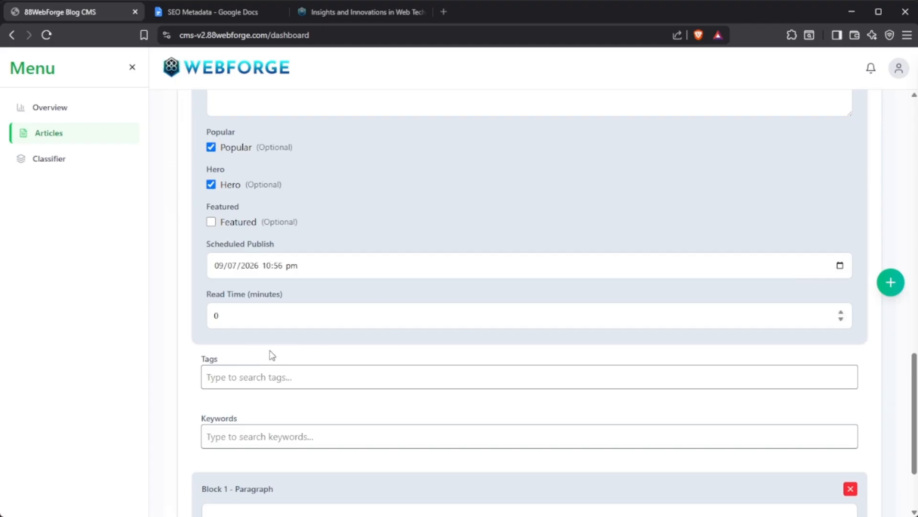
left_click(272, 355)
left_click(556, 287)
left_click(365, 347)
- Search the tags for "we" and add the Website tag to the article
left_click(476, 373)
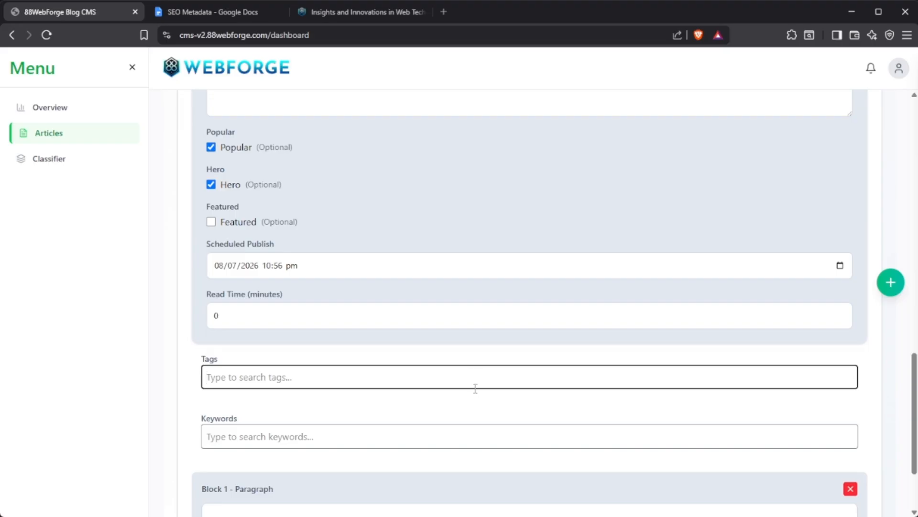
type("we")
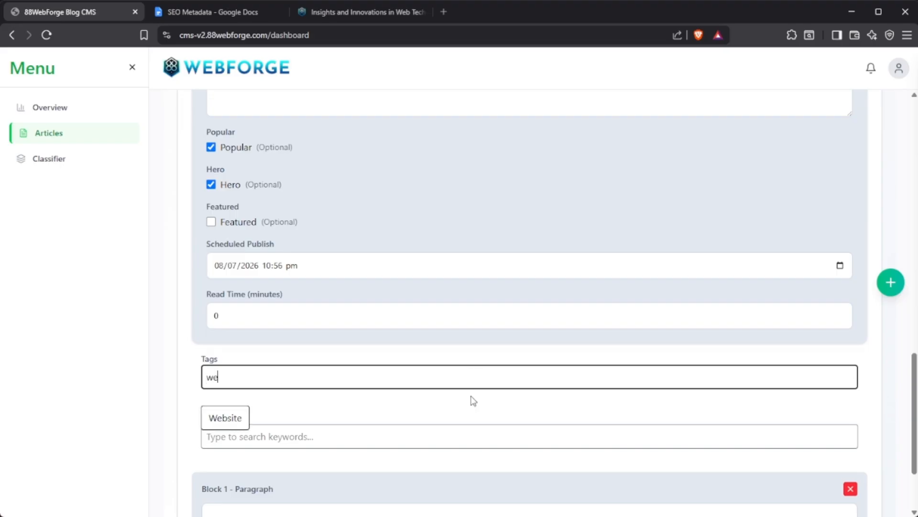
left_click(240, 423)
- Search the keywords for "web" and add the Website Development keyword to the article
left_click(281, 452)
type("ew")
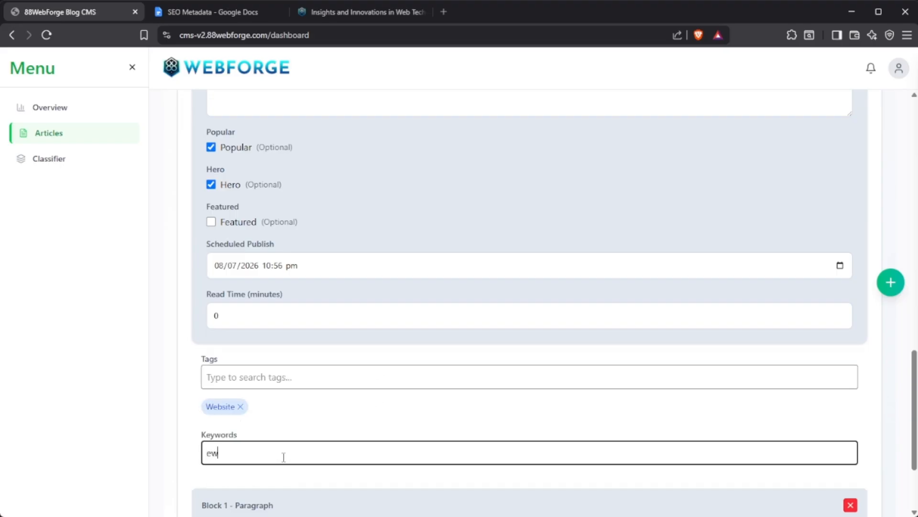
left_click_drag(283, 455, 64, 475)
type("web")
scroll(301, 463, "down", 2)
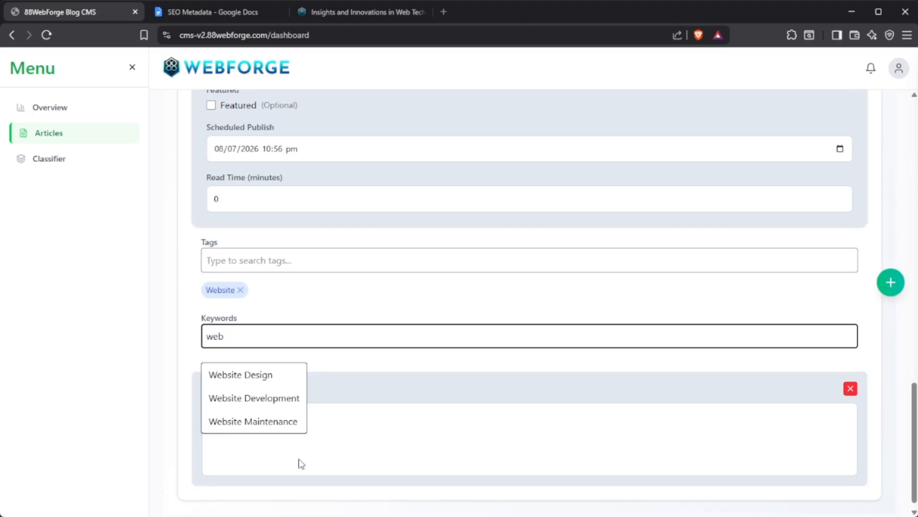
left_click(267, 408)
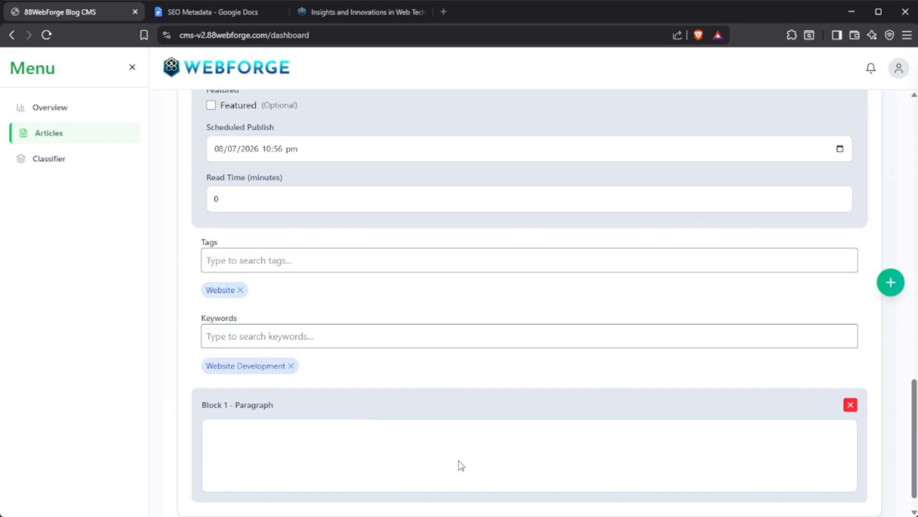
- Review the filled-in metadata together with the Article Stats and Checklist of the new article
scroll(459, 465, "up", 10)
scroll(492, 302, "up", 6)
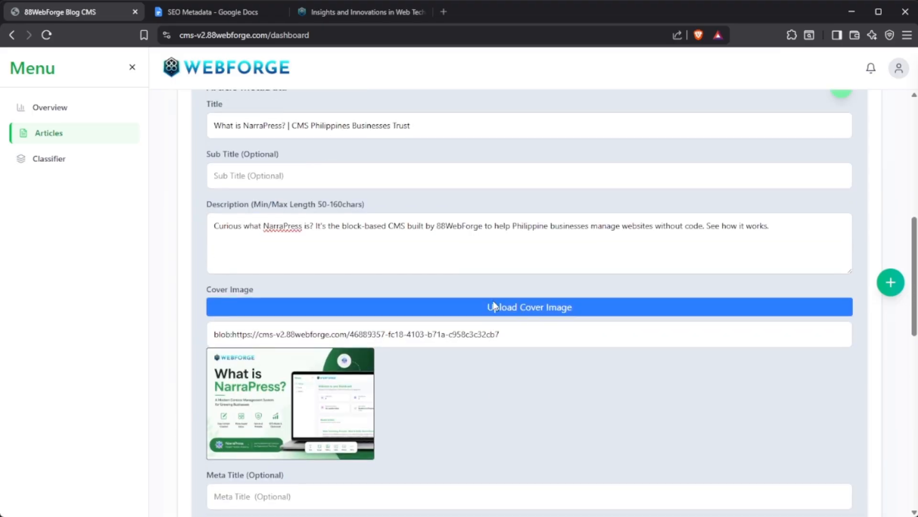
scroll(393, 292, "down", 6)
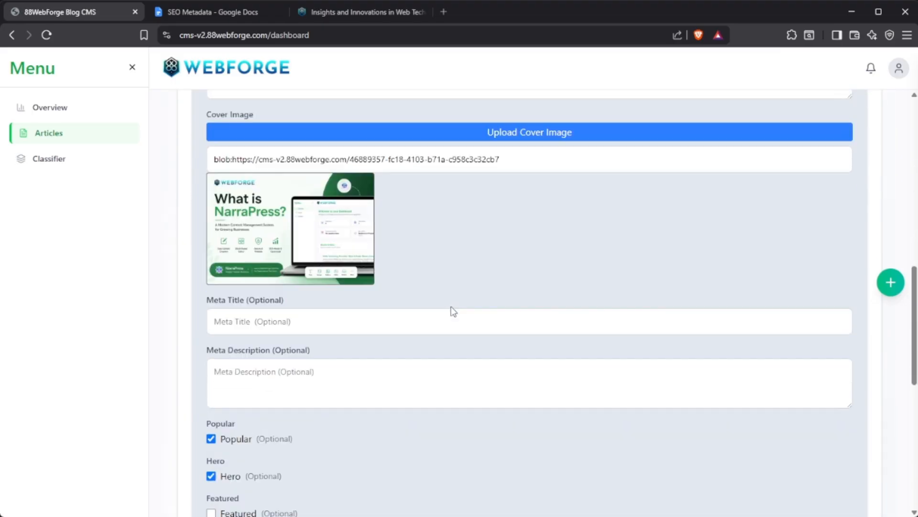
scroll(773, 246, "up", 8)
scroll(775, 247, "up", 3)
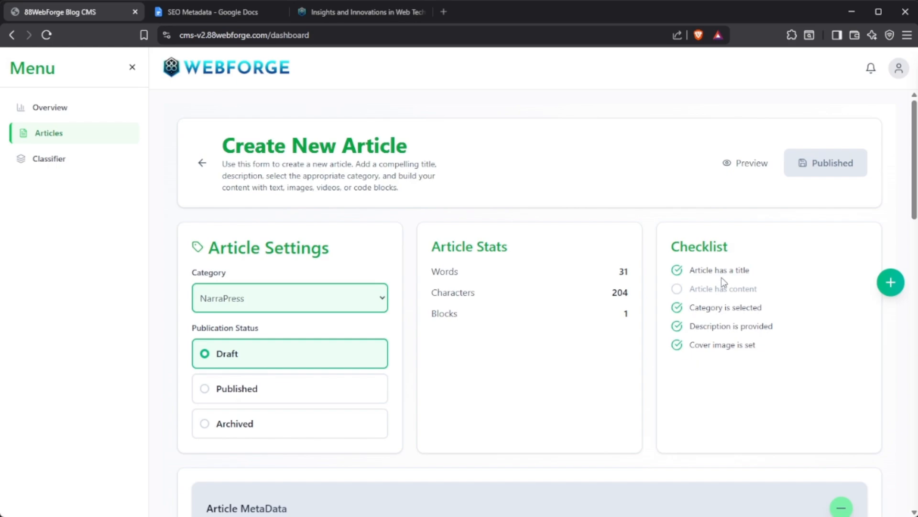
scroll(622, 358, "down", 12)
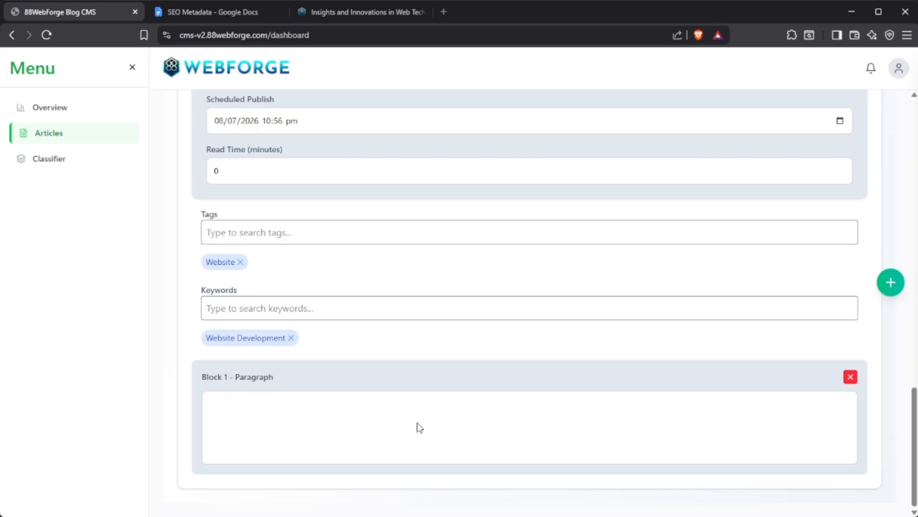
- Browse the available content block types, try adding a Heading block, and delete the extra Heading and Paragraph blocks again
left_click(891, 282)
scroll(803, 178, "down", 3)
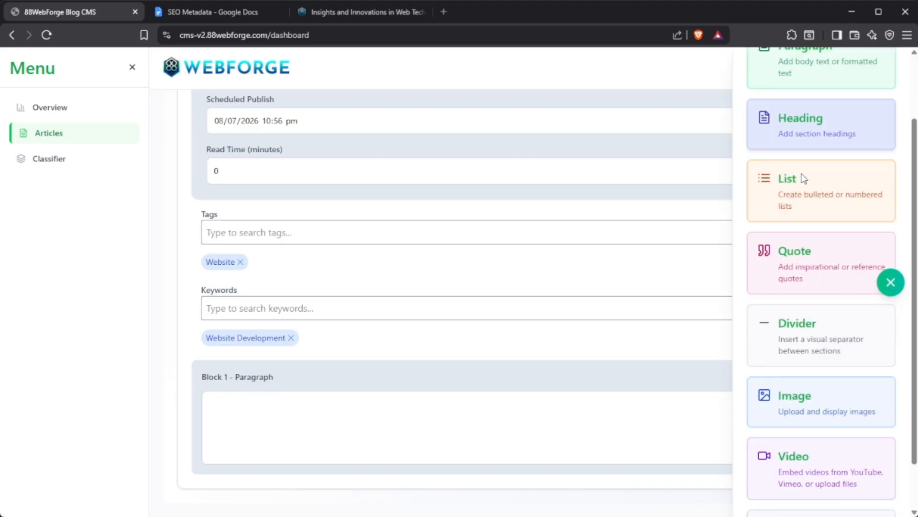
scroll(804, 186, "up", 3)
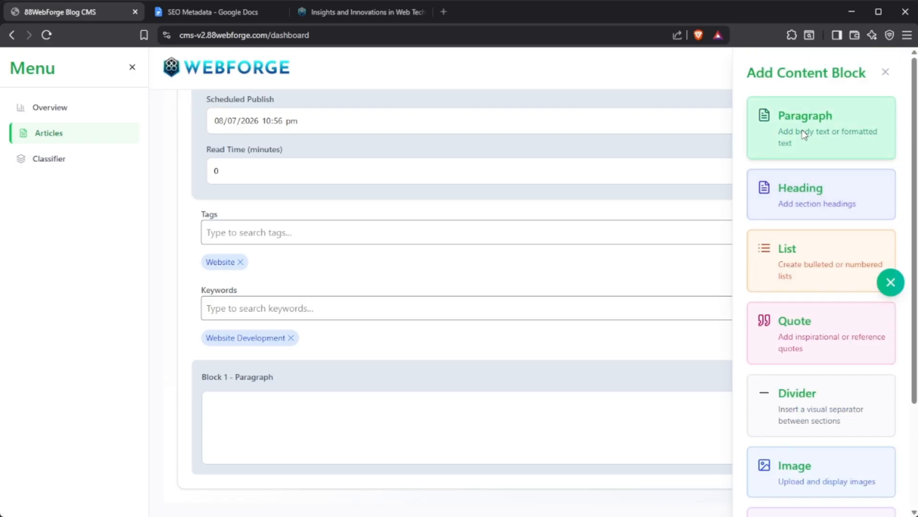
scroll(803, 218, "down", 1)
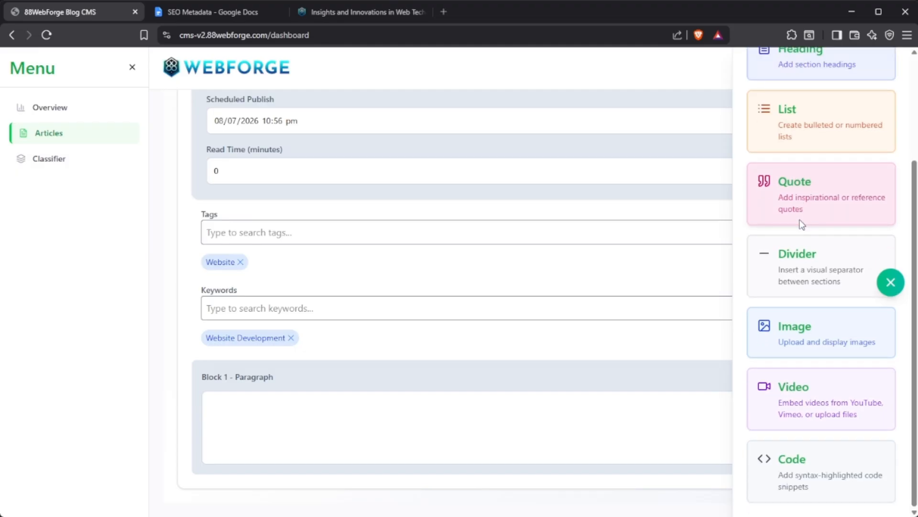
scroll(803, 224, "up", 3)
left_click(799, 205)
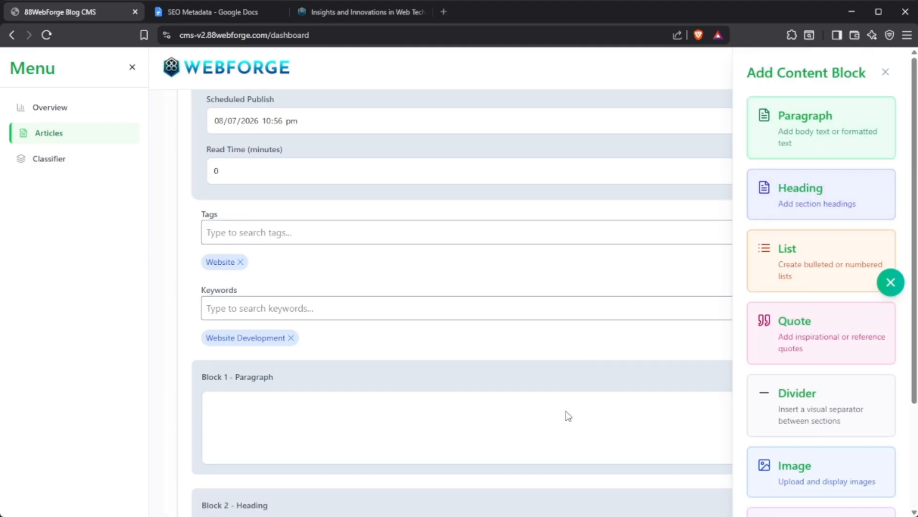
left_click(890, 282)
scroll(742, 346, "down", 4)
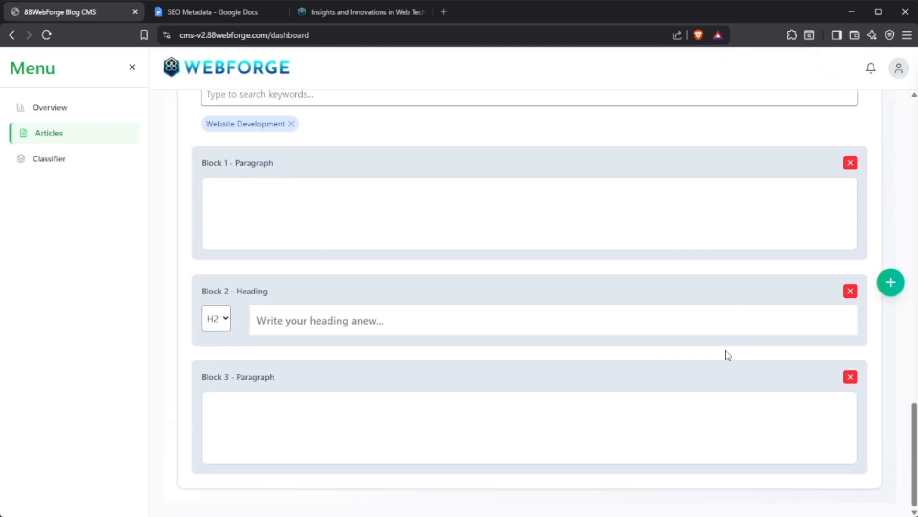
left_click(851, 377)
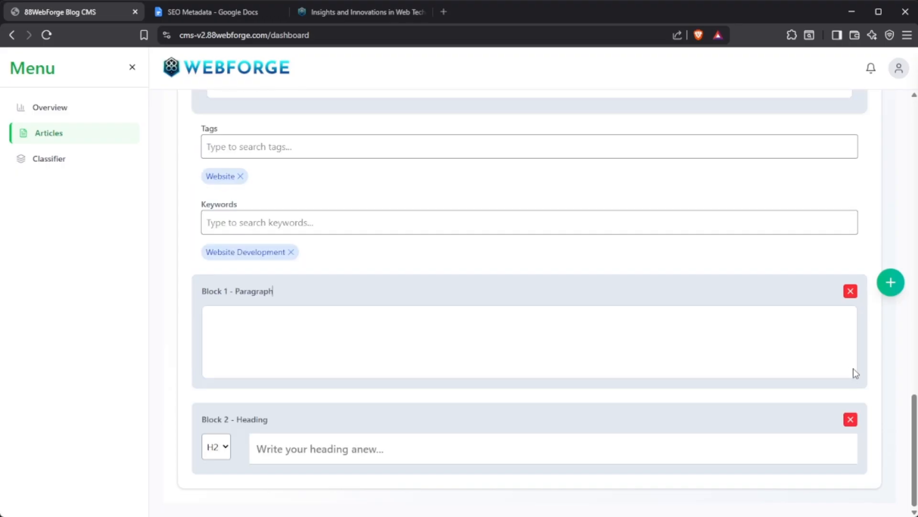
left_click(852, 421)
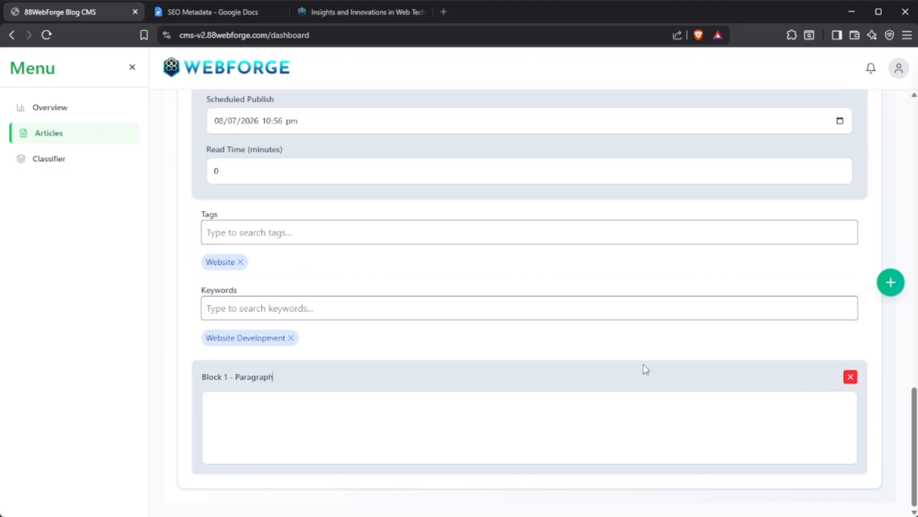
- Look through the article headings, paragraphs and lists in the SEO Metadata Google Doc and return to the 88WebForge Blog CMS
left_click(234, 18)
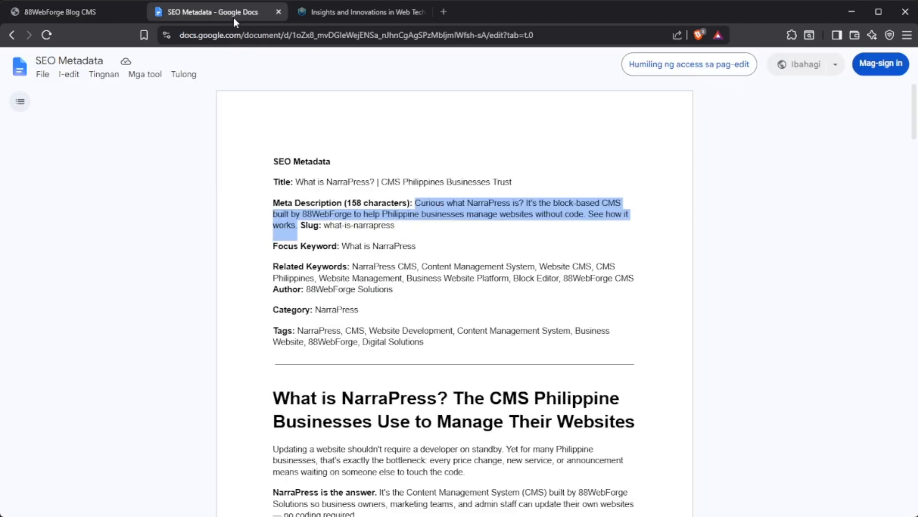
left_click(463, 308)
scroll(453, 313, "down", 3)
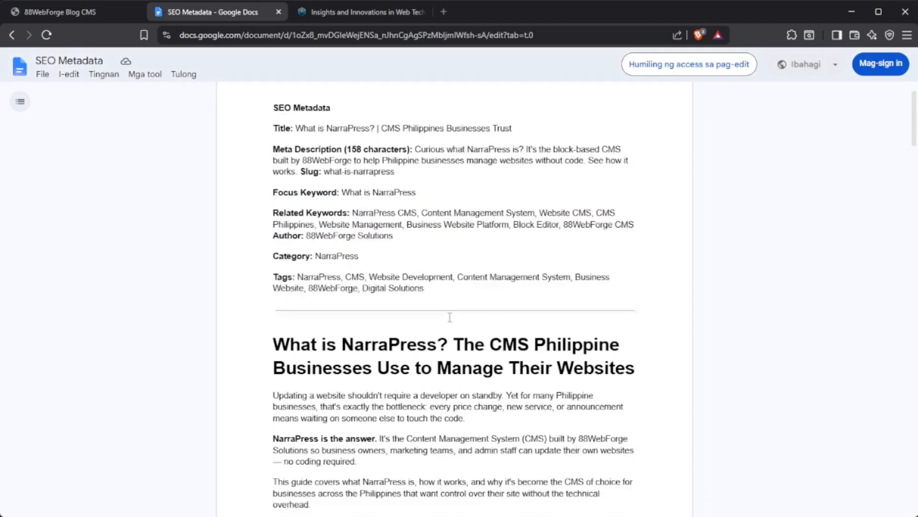
scroll(392, 300, "down", 2)
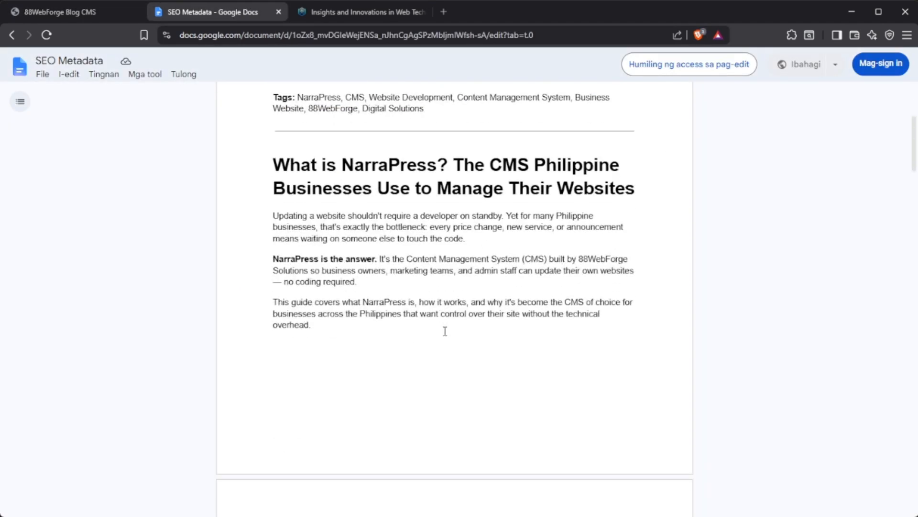
scroll(445, 330, "up", 4)
scroll(452, 354, "down", 12)
scroll(460, 367, "down", 3)
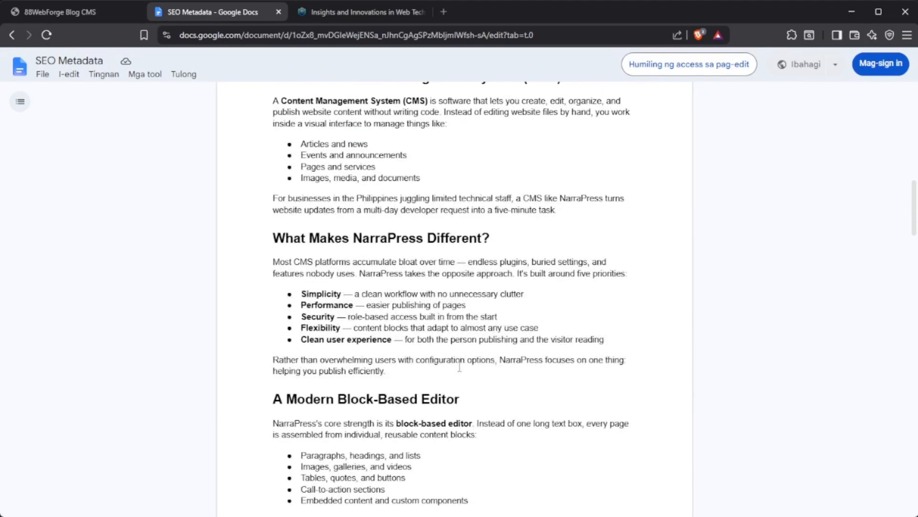
scroll(472, 364, "up", 11)
scroll(472, 364, "down", 2)
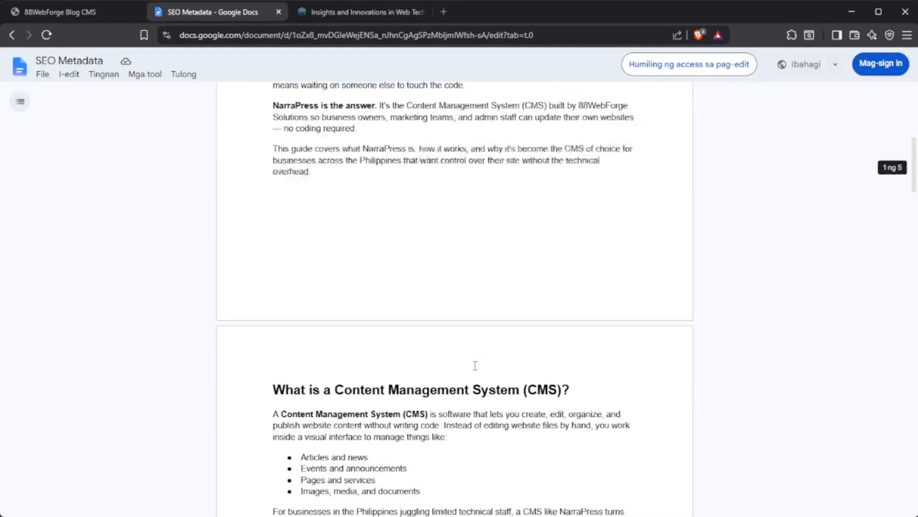
scroll(472, 361, "up", 6)
scroll(472, 361, "down", 3)
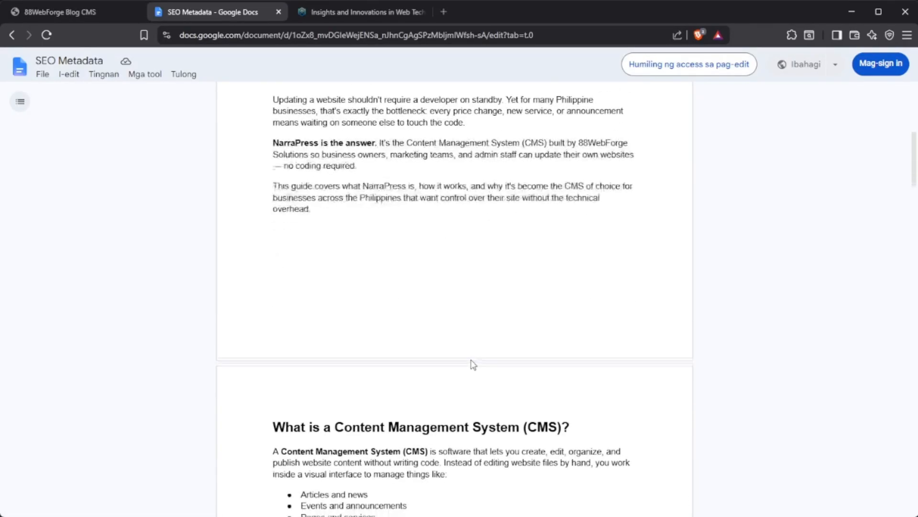
scroll(471, 363, "up", 3)
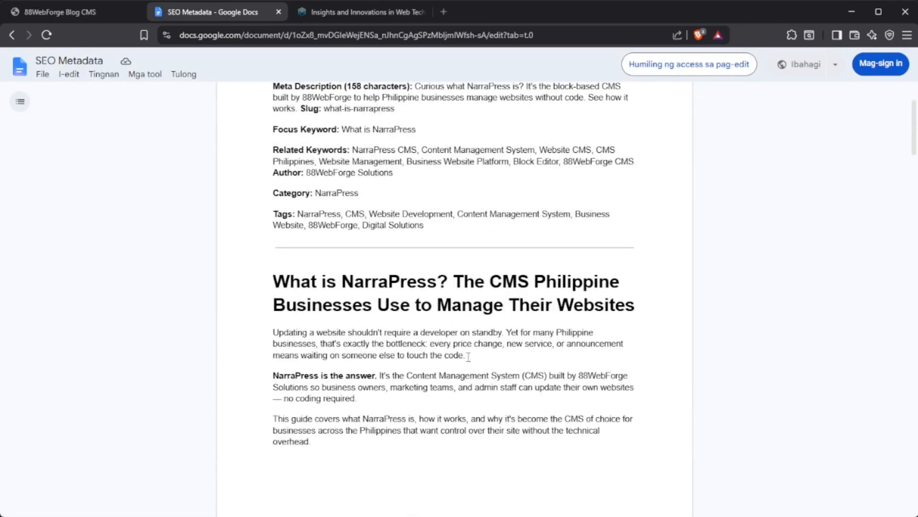
left_click(84, 14)
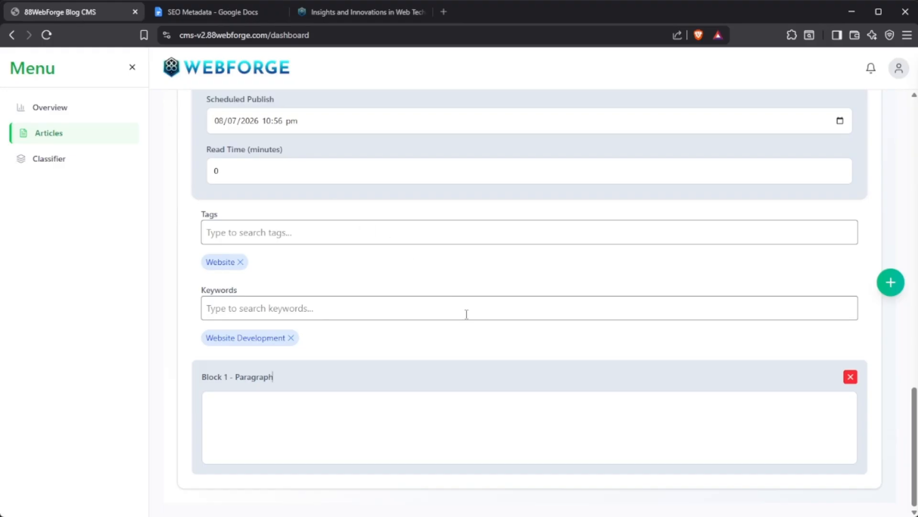
- Look through the article text in the SEO Metadata Google Doc and the published 88WebForge blog page, and return to the Blog CMS
left_click(236, 14)
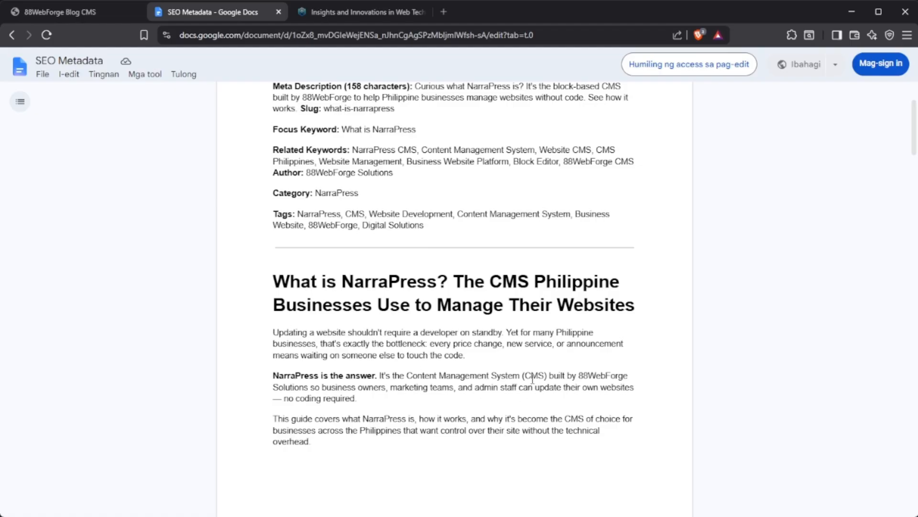
left_click(360, 15)
scroll(561, 401, "down", 10)
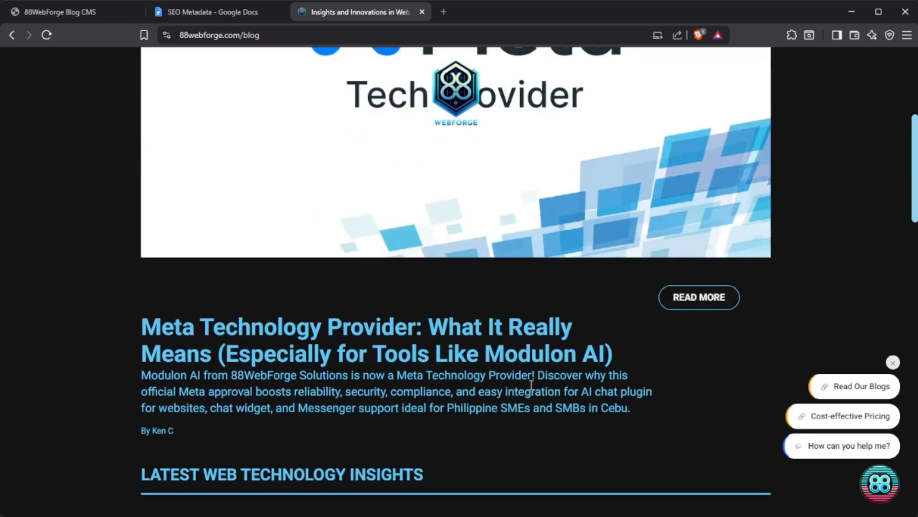
scroll(685, 386, "up", 3)
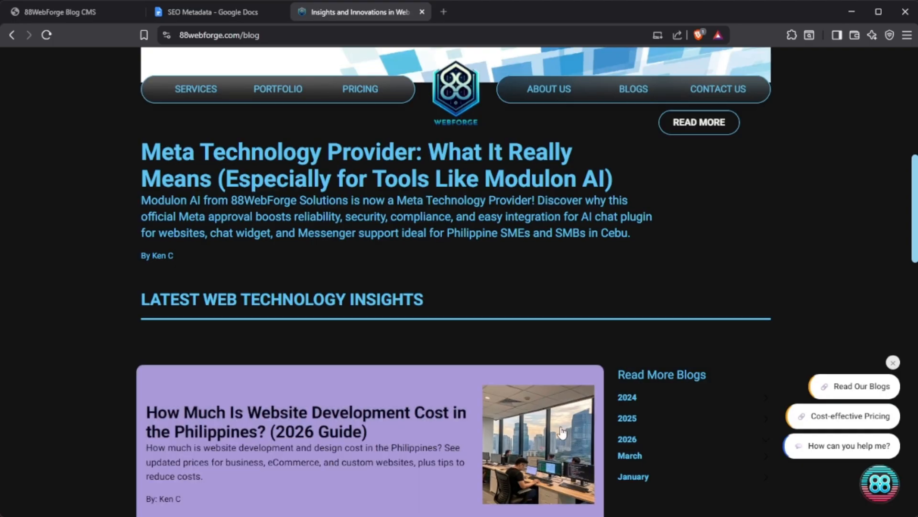
scroll(472, 423, "down", 2)
scroll(450, 408, "up", 4)
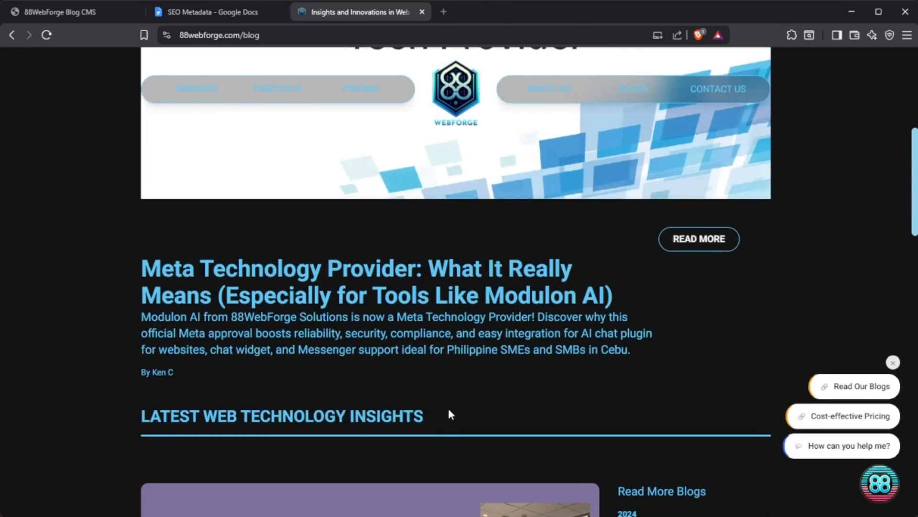
left_click(78, 11)
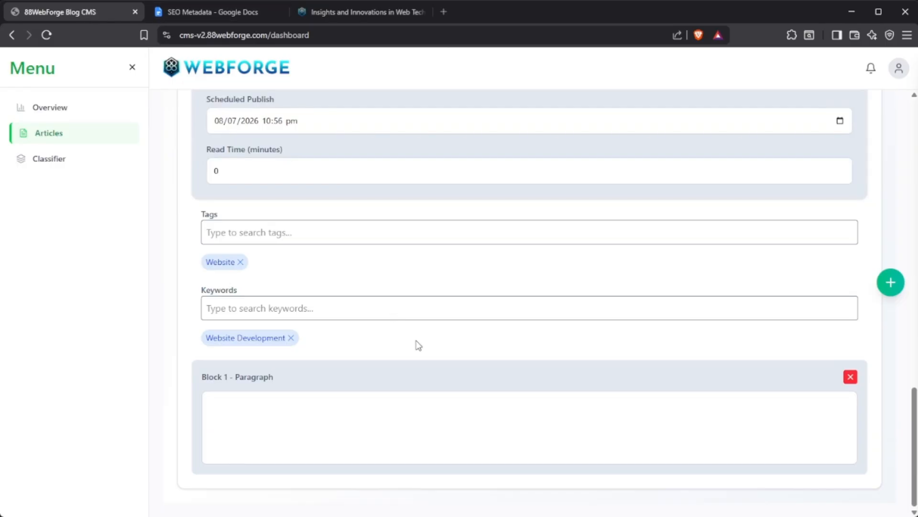
left_click(214, 10)
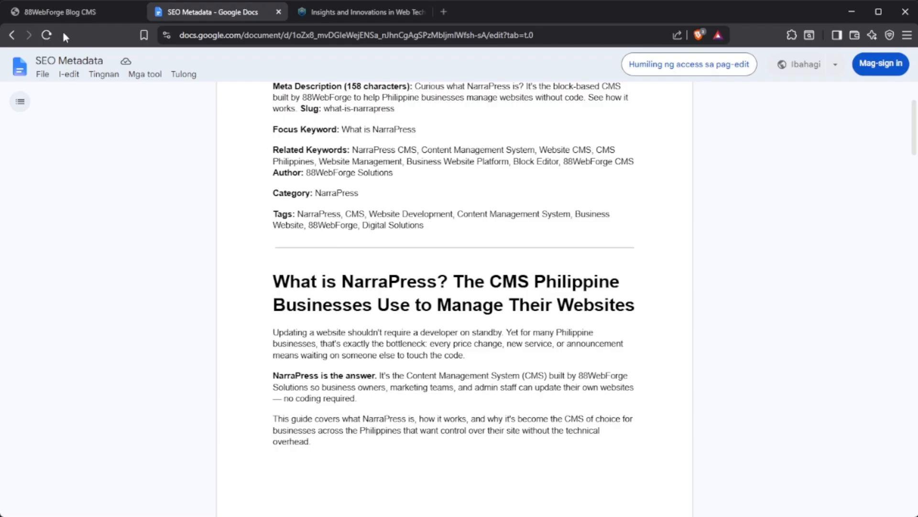
left_click(79, 12)
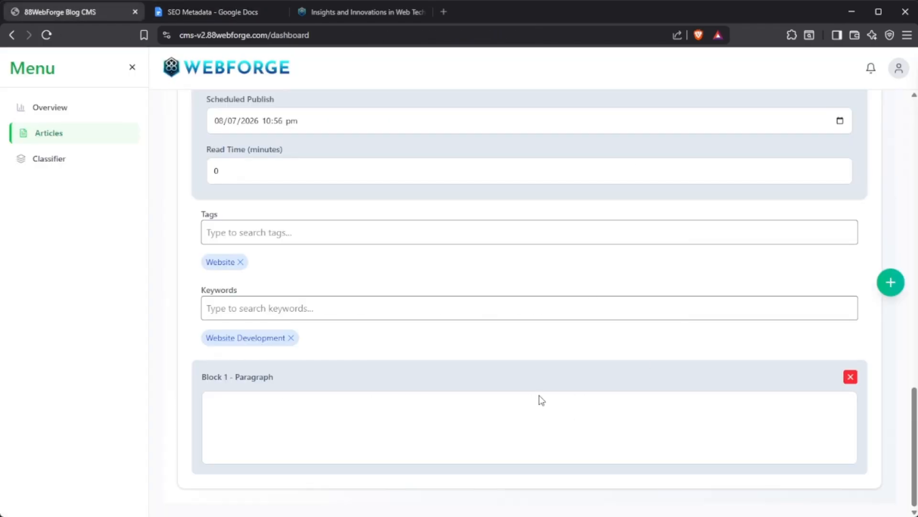
- Delete the empty Paragraph block below the keywords and add a Heading block in its place
left_click(851, 376)
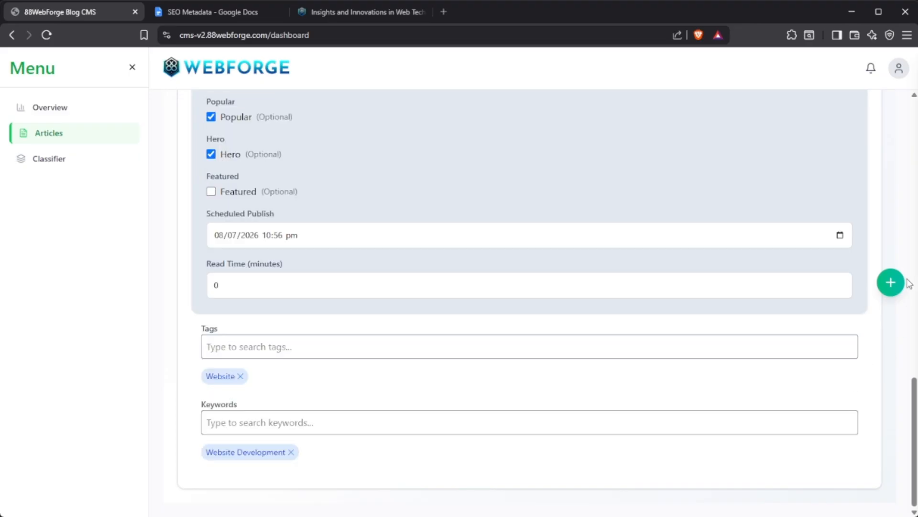
left_click(891, 283)
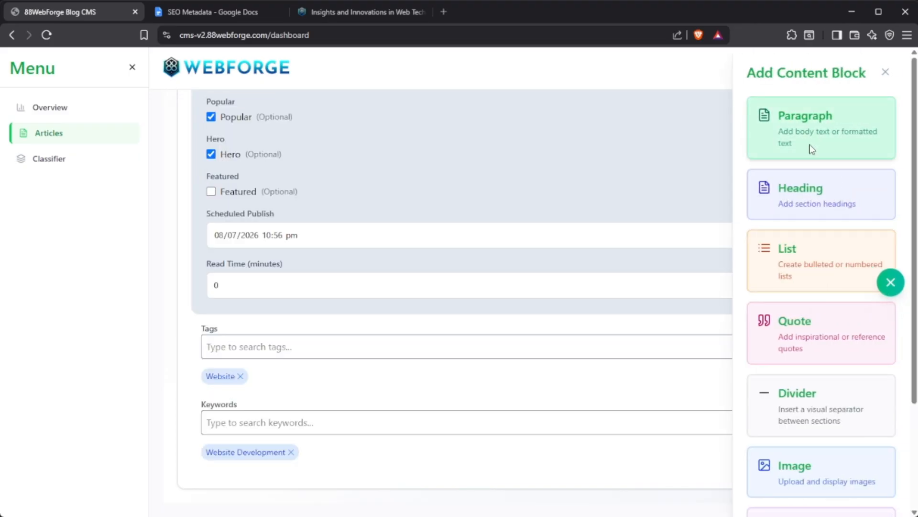
left_click(802, 198)
- Copy the title "What is NarraPress? The CMS Philippine Businesses Use to Manage Their Websites" from the SEO Metadata Google Doc into the Heading block
left_click(179, 12)
left_click_drag(275, 279, 640, 307)
key("ctrl+c")
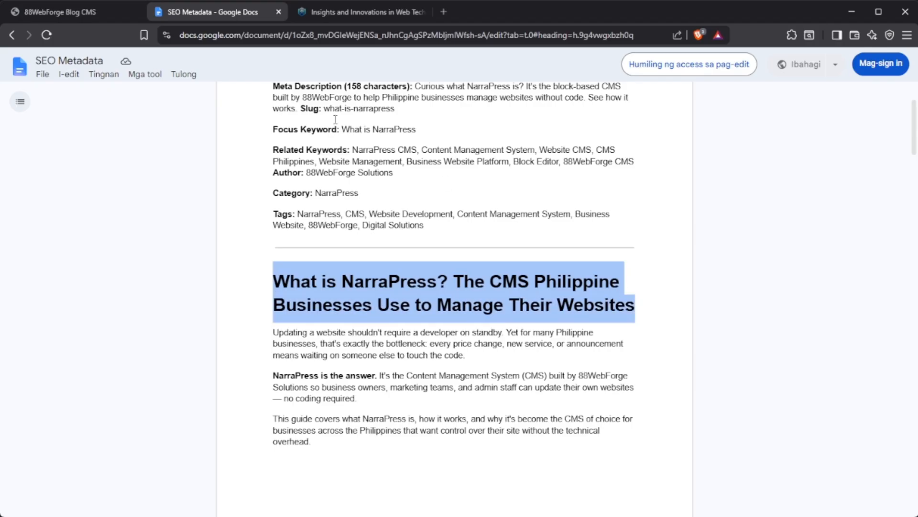
left_click(56, 14)
left_click(320, 391)
left_click(319, 452)
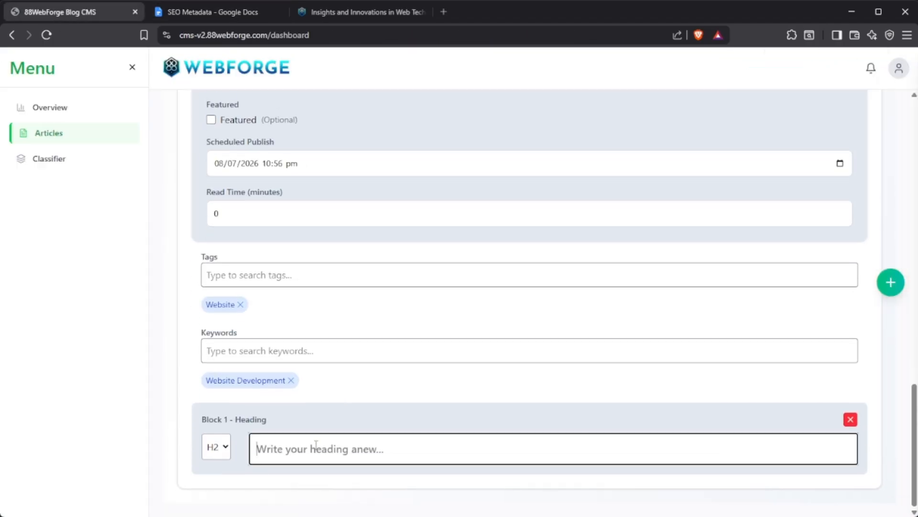
key("ctrl+v")
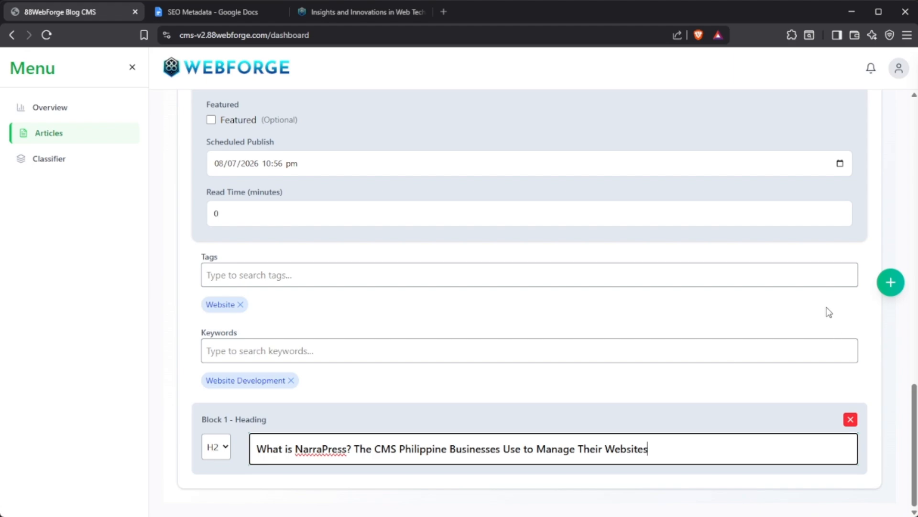
- Add a Paragraph block and fill it with the three introductory paragraphs below the title in the SEO Metadata Google Doc
left_click(891, 283)
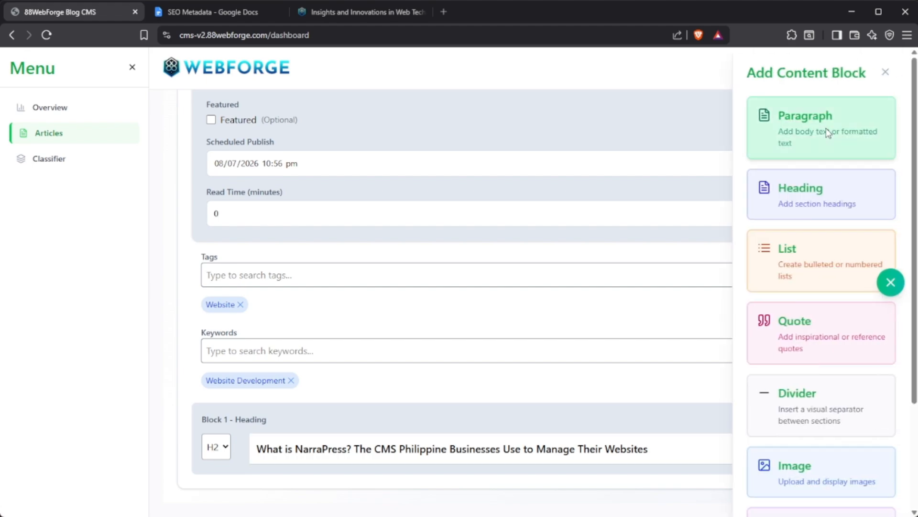
left_click(825, 128)
left_click(201, 13)
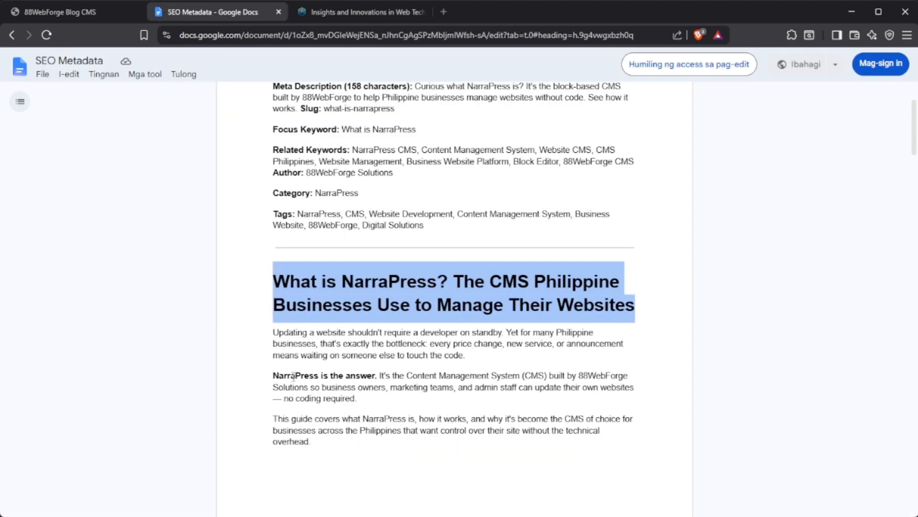
left_click_drag(277, 329, 361, 442)
key("ctrl+c")
left_click(53, 7)
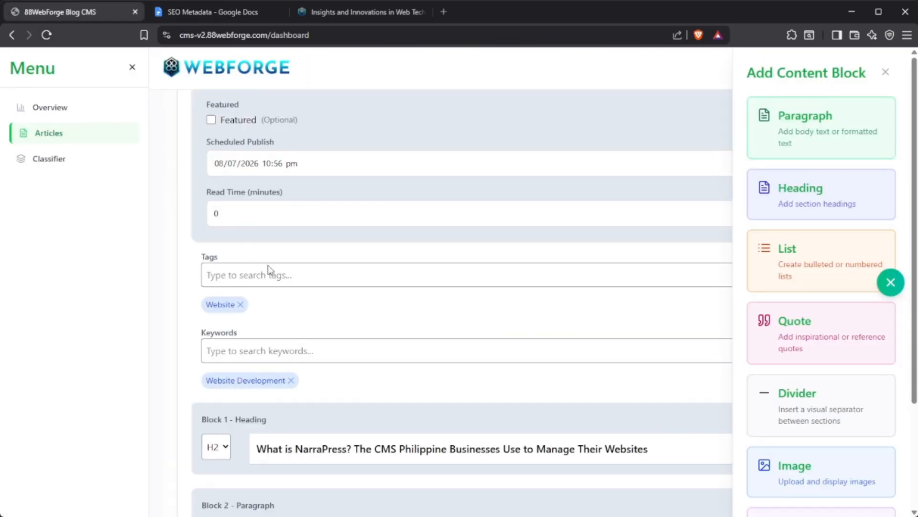
left_click(339, 408)
scroll(342, 404, "down", 3)
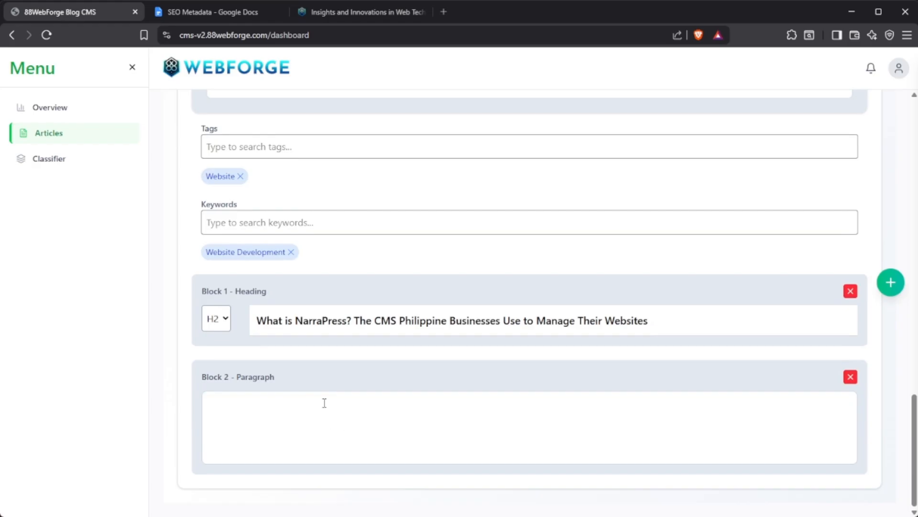
left_click(324, 404)
key("ctrl+v")
- Separate the three pasted introductory paragraphs with blank lines and remove the empty space after the last one
left_click(561, 367)
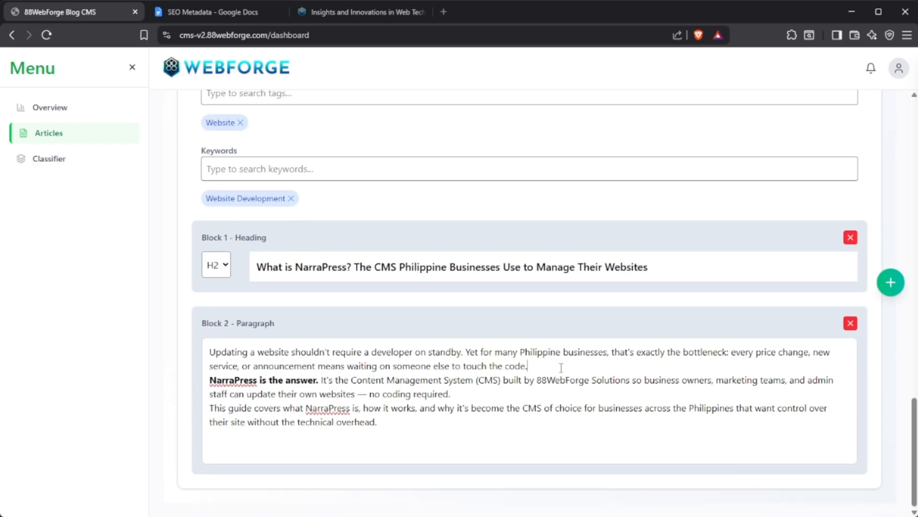
key("Return")
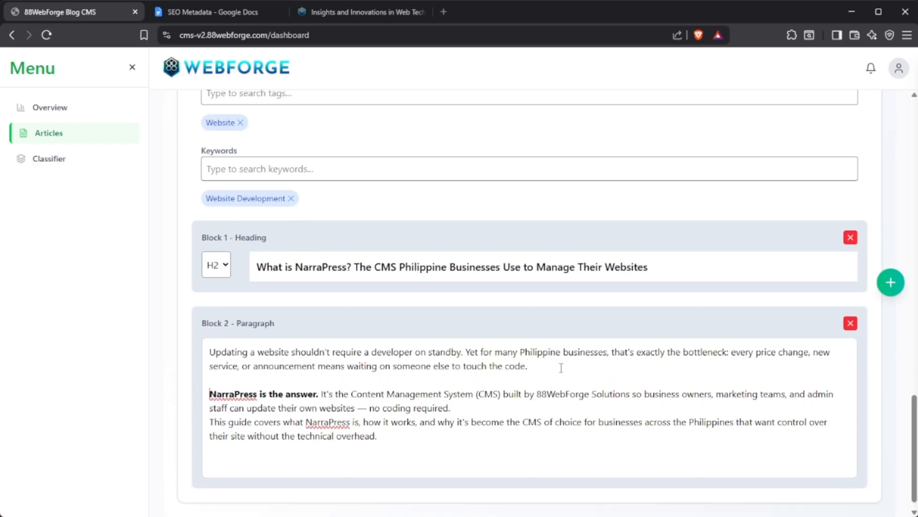
key("End")
key("Return")
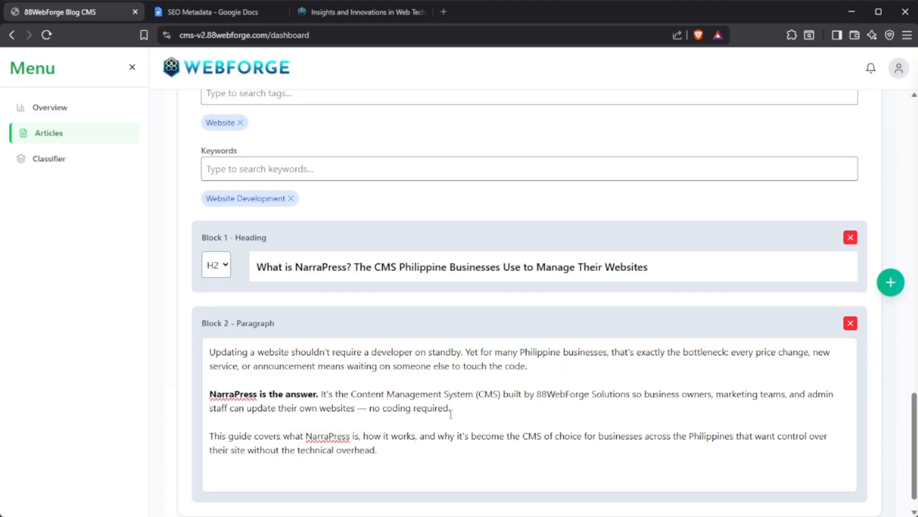
left_click(392, 479)
key("BackSpace")
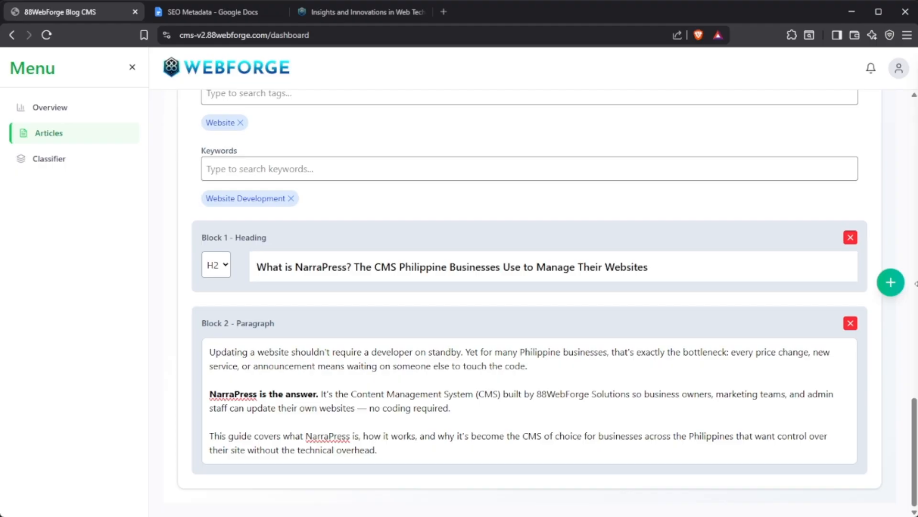
- Add another Heading block below the introductory Paragraph block and place the cursor in its text
left_click(890, 282)
left_click(787, 208)
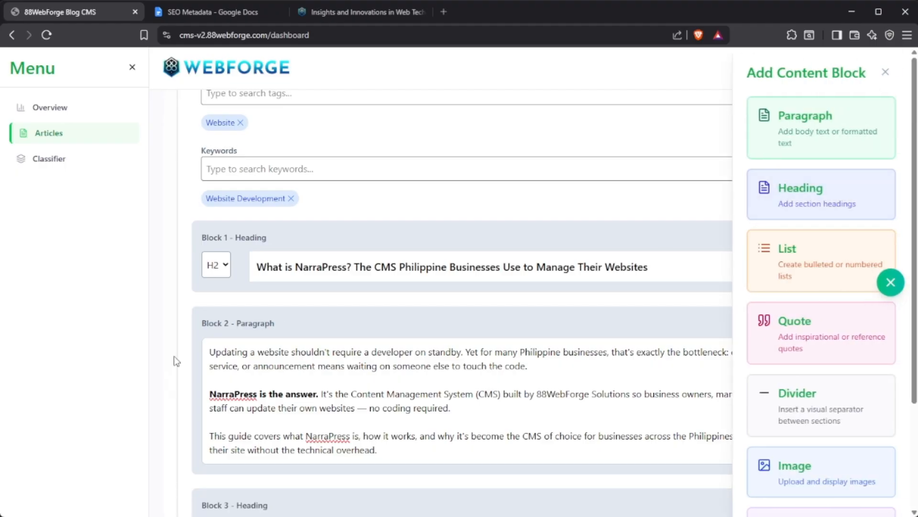
left_click(289, 449)
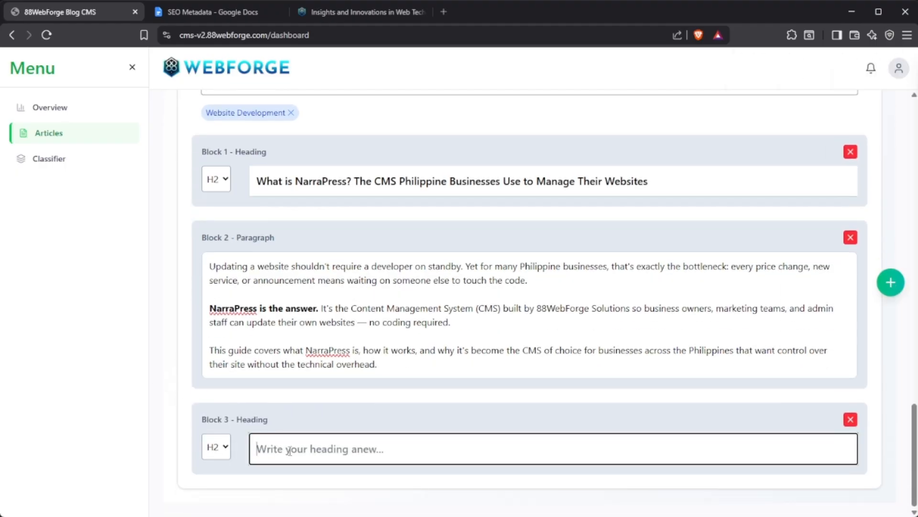
- Copy "What is a Content Management System (CMS)?" from the Google Doc into the new Heading block and set its level to H3
left_click(157, 12)
scroll(359, 383, "down", 6)
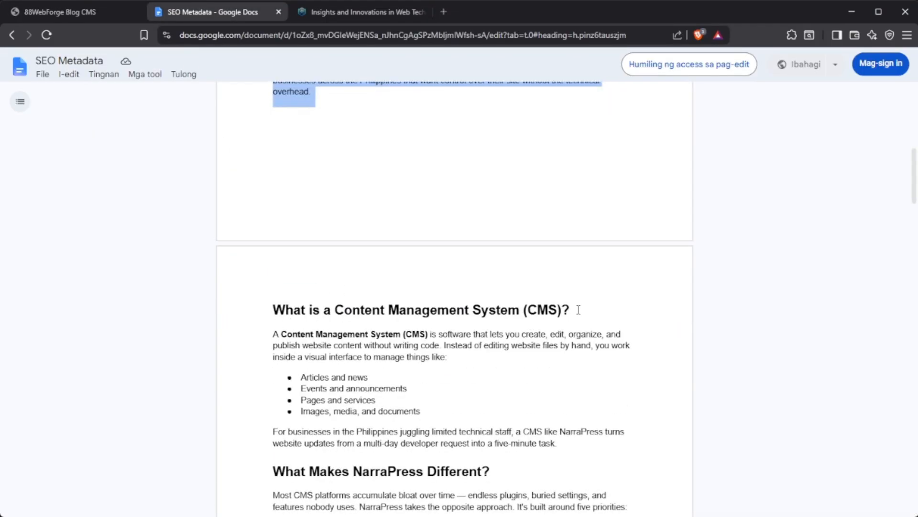
left_click_drag(578, 310, 257, 306)
key("ctrl+c")
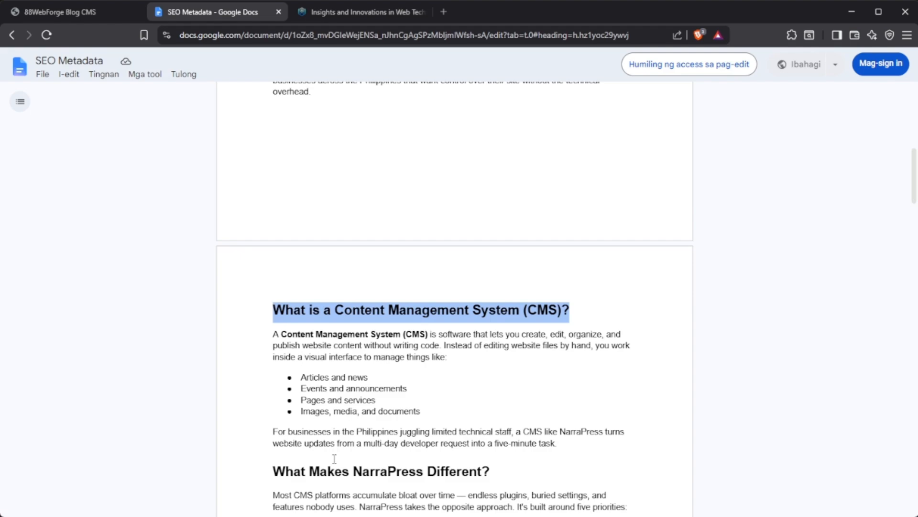
left_click(89, 19)
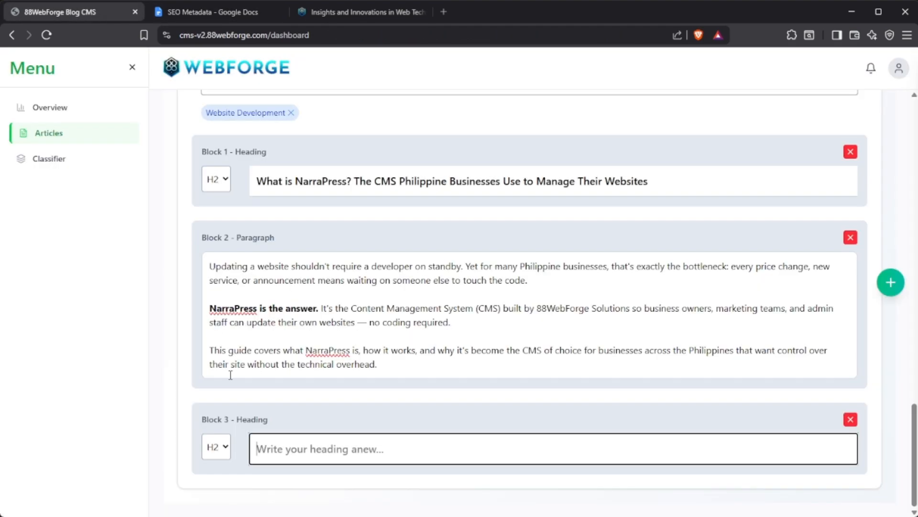
left_click(225, 453)
left_click(219, 489)
left_click(428, 440)
key("ctrl+v")
- Check the content under the CMS heading in the Google Doc and add a List block below that heading in the CMS
left_click(891, 282)
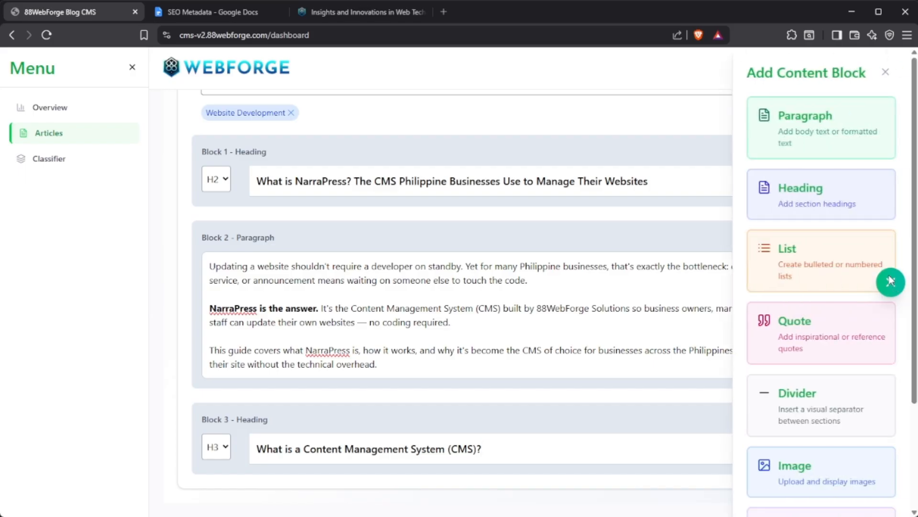
left_click(891, 282)
left_click(242, 8)
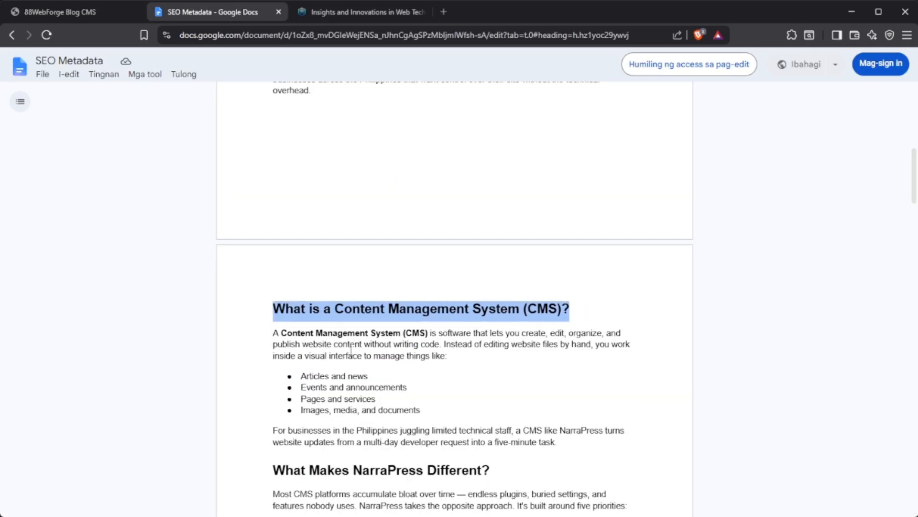
scroll(265, 176, "down", 3)
left_click(266, 175)
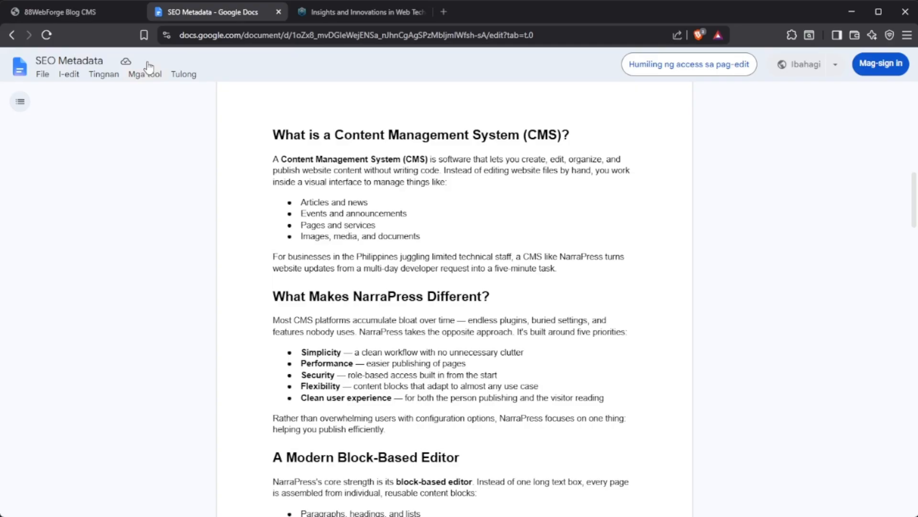
left_click(79, 10)
left_click(888, 287)
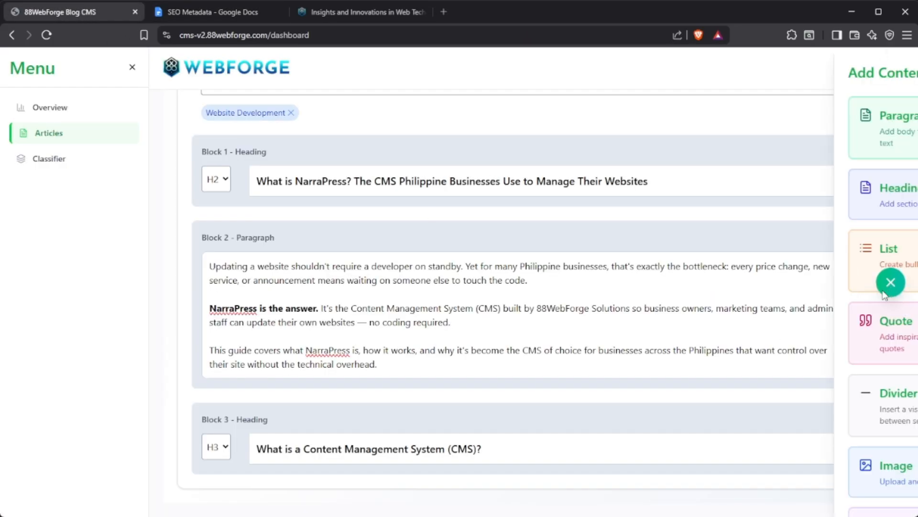
left_click(808, 261)
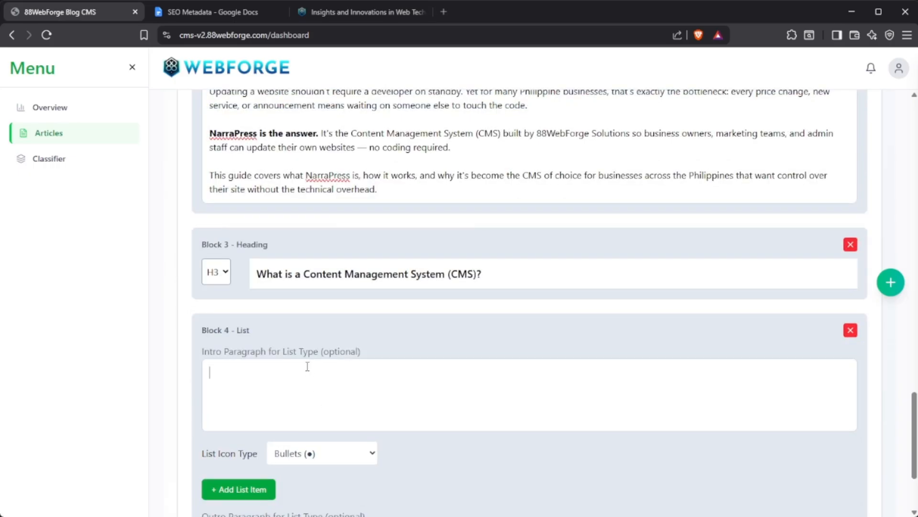
- Copy the paragraph beginning "A Content Management System (CMS) is software" from the Google Doc into the List block's intro paragraph
left_click(212, 14)
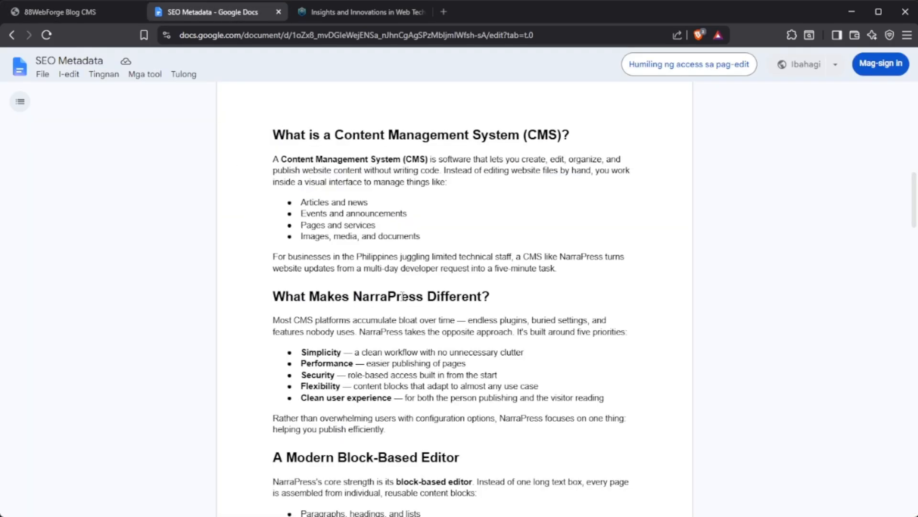
left_click_drag(475, 180, 250, 157)
key("ctrl+c")
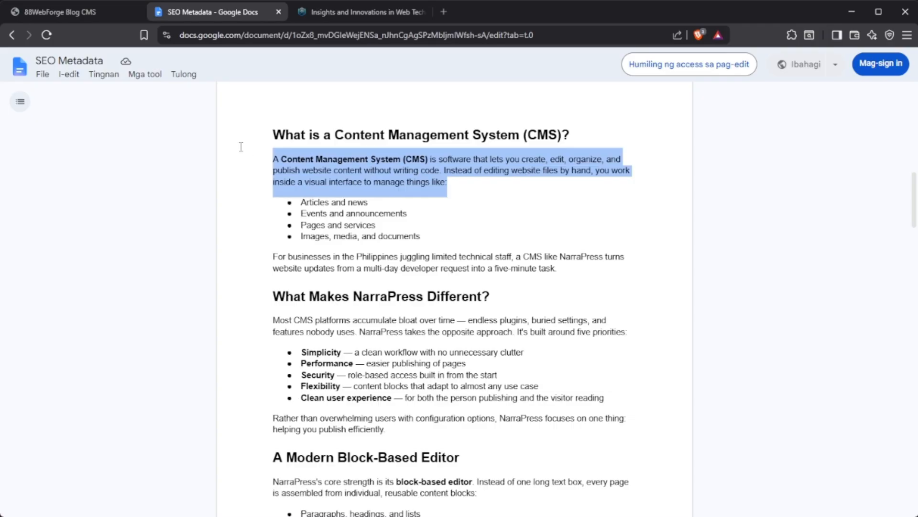
left_click(105, 16)
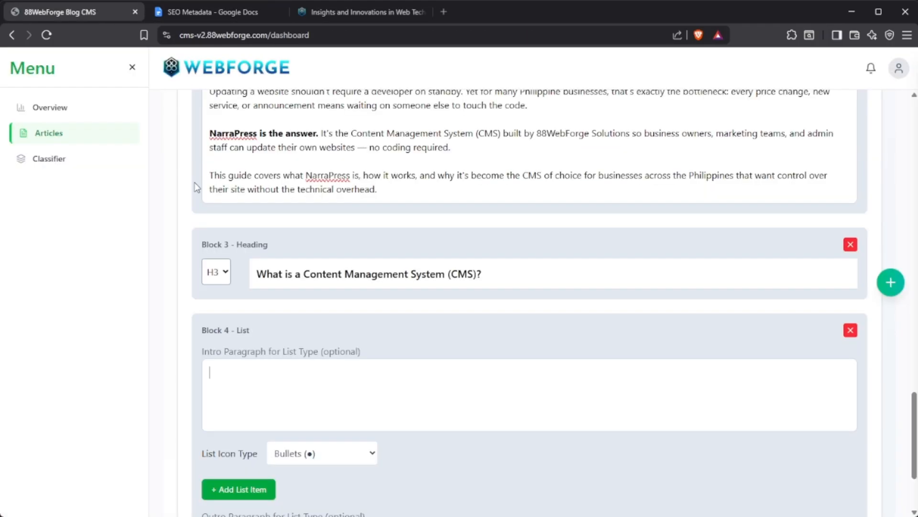
left_click(341, 420)
key("ctrl+v")
- Add a first item to the List block and fill it with "Articles and news" copied from the Google Doc
left_click(238, 489)
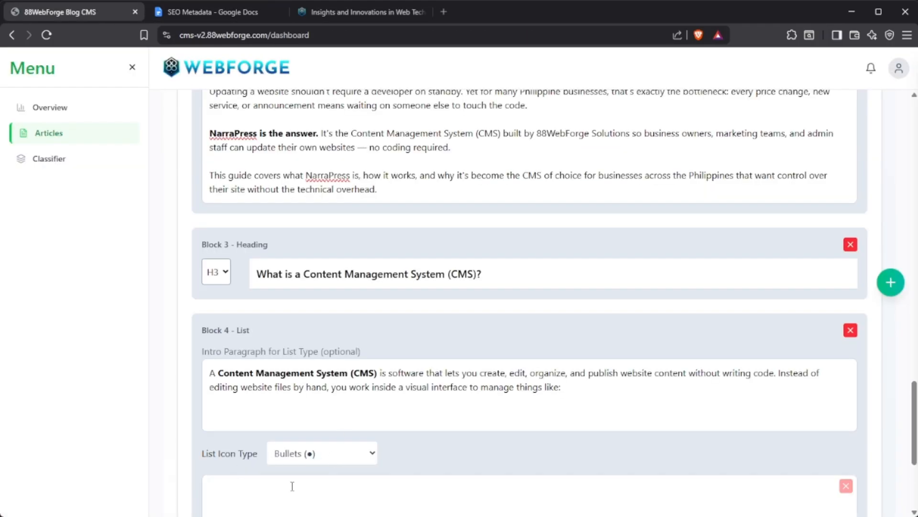
left_click(212, 12)
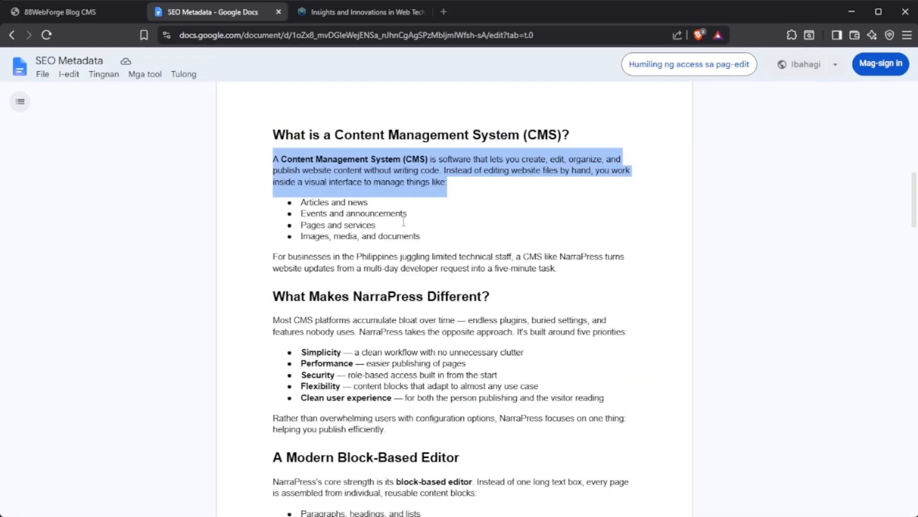
left_click_drag(382, 201, 302, 207)
key("ctrl+c")
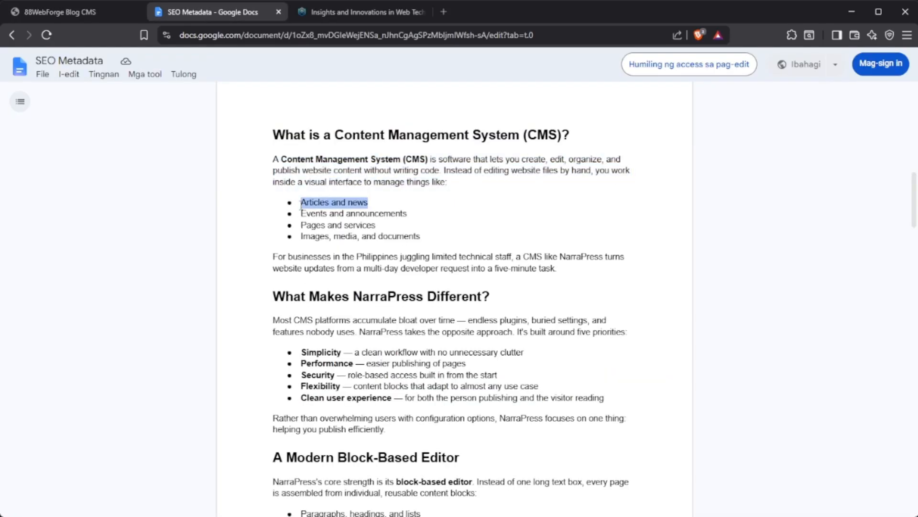
left_click(89, 16)
scroll(340, 373, "down", 3)
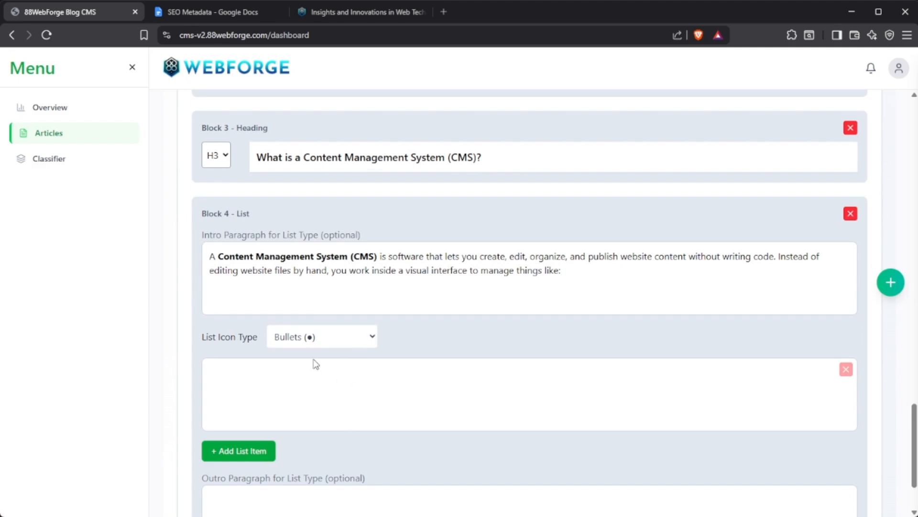
left_click(291, 376)
key("ctrl+v")
- Add a second item to the List block and copy "Events and announcements" from the Google Doc into it
left_click(265, 451)
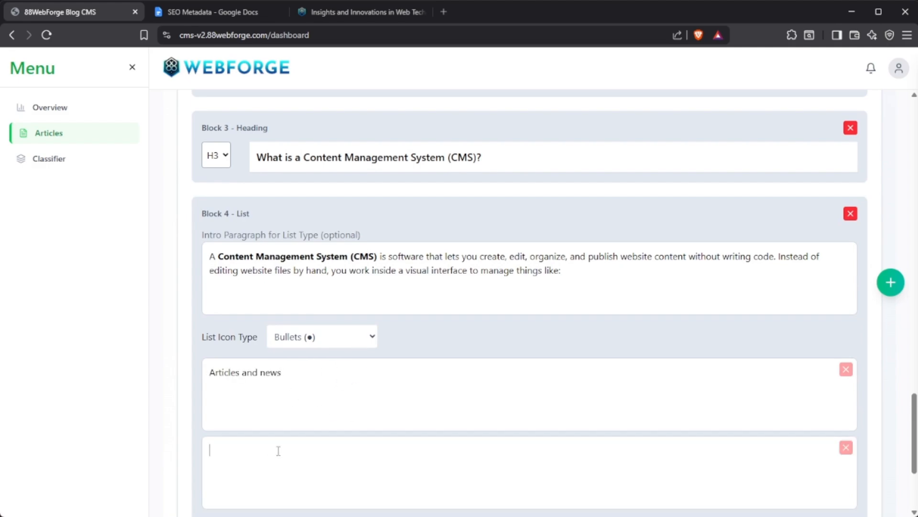
left_click(191, 13)
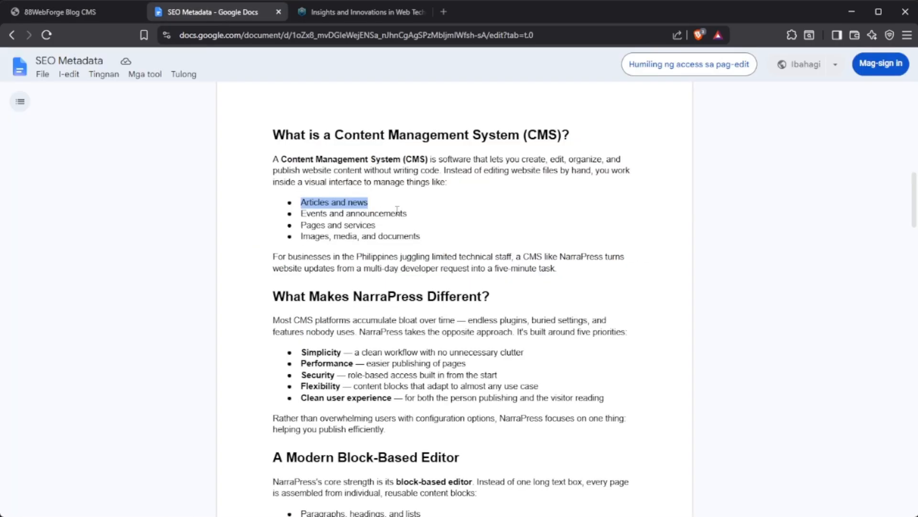
left_click_drag(407, 213, 299, 213)
key("ctrl+c")
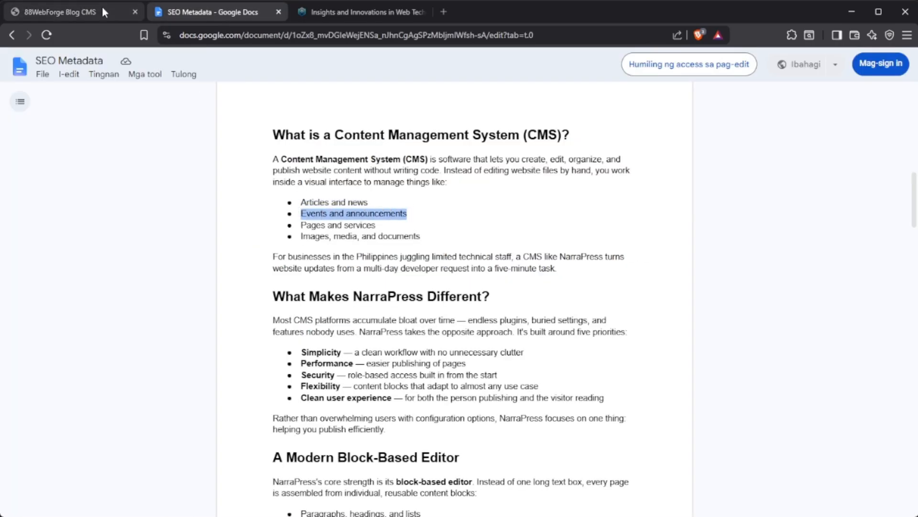
left_click(102, 10)
key("ctrl+v")
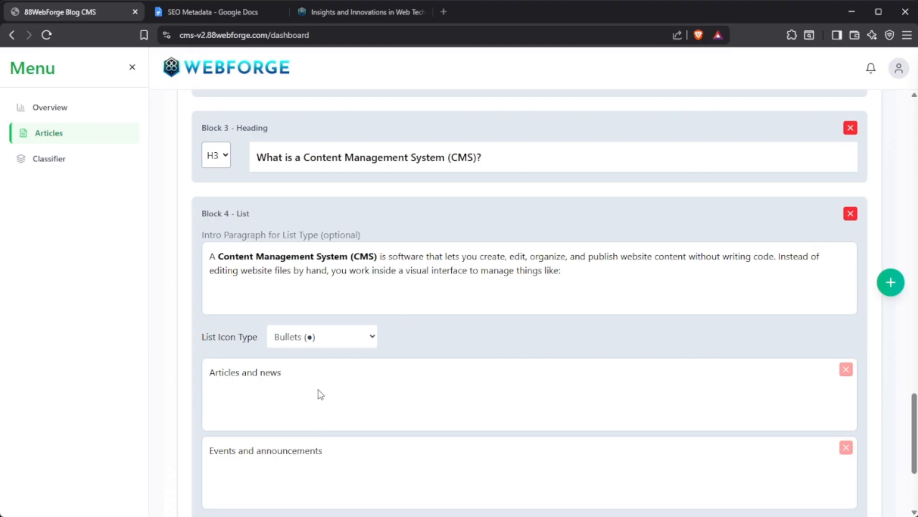
- Toggle bold off and back on for "Content Management System (CMS)" in the List block's intro paragraph
left_click_drag(218, 256, 380, 258)
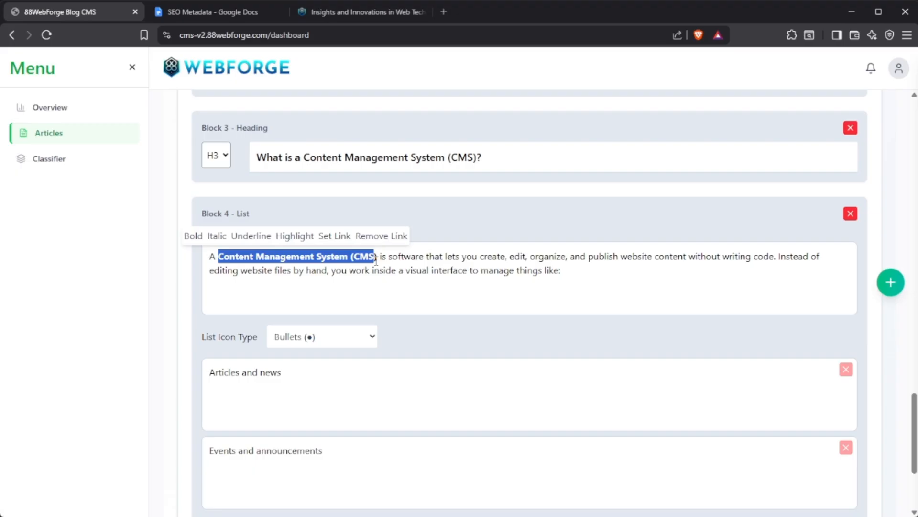
left_click(194, 236)
left_click(194, 236)
left_click(255, 308)
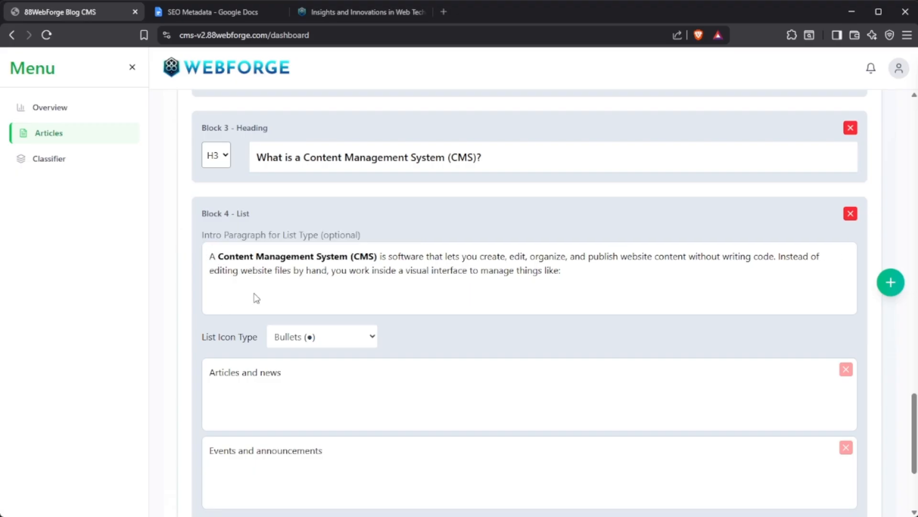
- Add a third item to the List block and copy "Pages and services" from the Google Doc into it
scroll(265, 374, "down", 3)
left_click(257, 411)
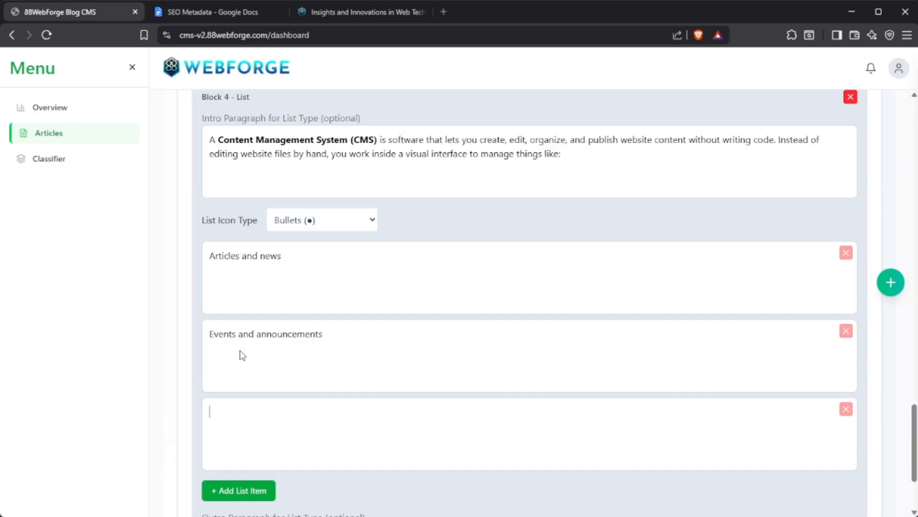
left_click(210, 12)
left_click_drag(386, 225, 300, 224)
left_click(115, 12)
key("ctrl+v")
- Add a fourth item to the List block and copy "Images, media, and documents" from the Google Doc into it
left_click(240, 490)
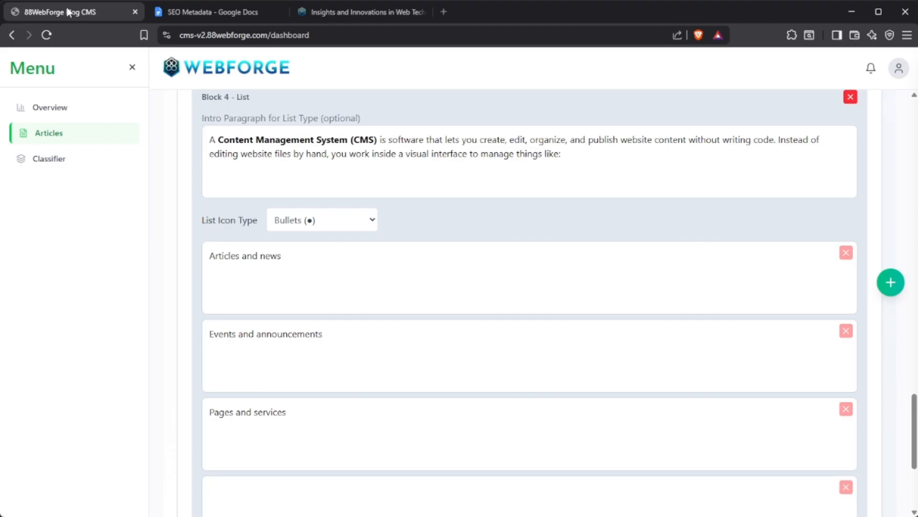
left_click(225, 15)
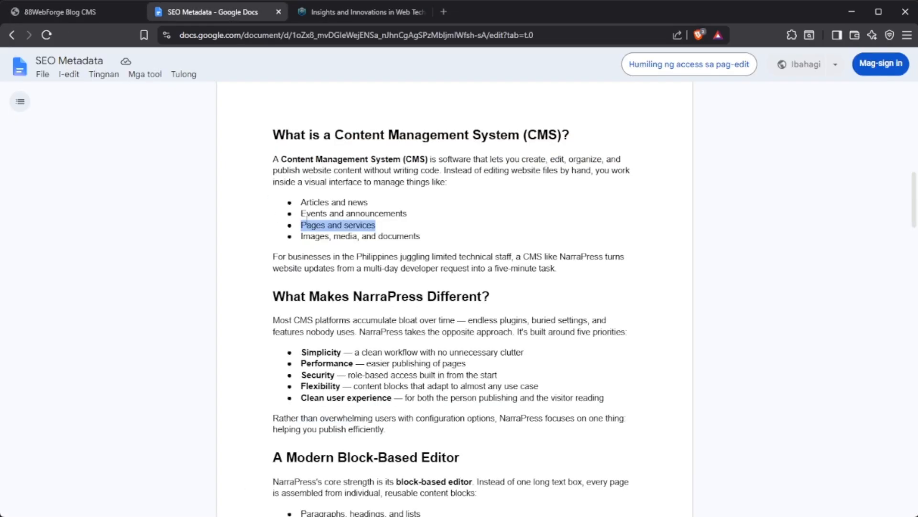
left_click_drag(429, 242, 302, 233)
left_click(77, 12)
scroll(281, 332, "down", 2)
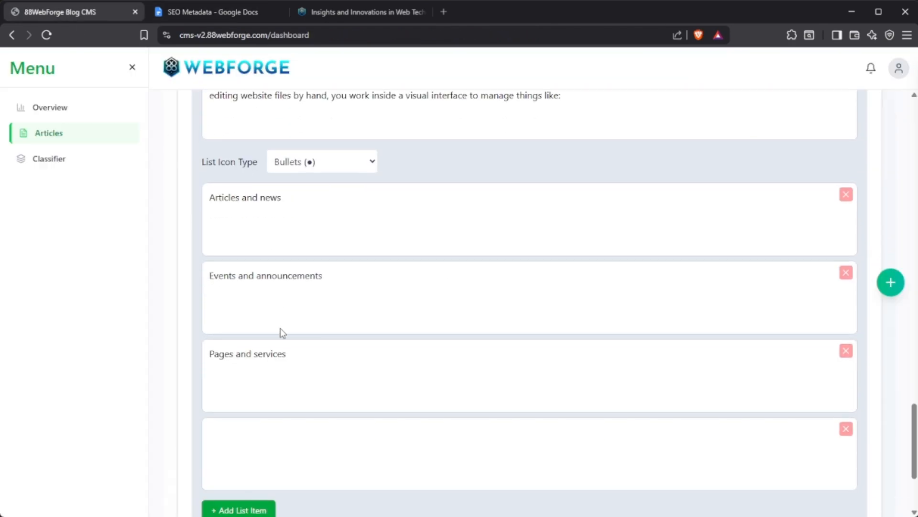
left_click(295, 433)
key("ctrl+v")
- Copy the paragraph beginning "For businesses in the Philippines" from the Google Doc into the List block's outro paragraph
scroll(295, 438, "down", 2)
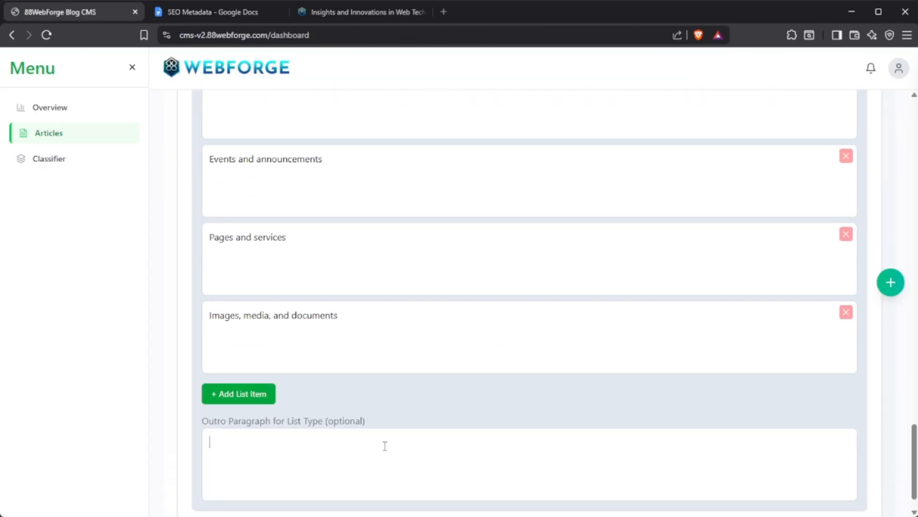
left_click(194, 10)
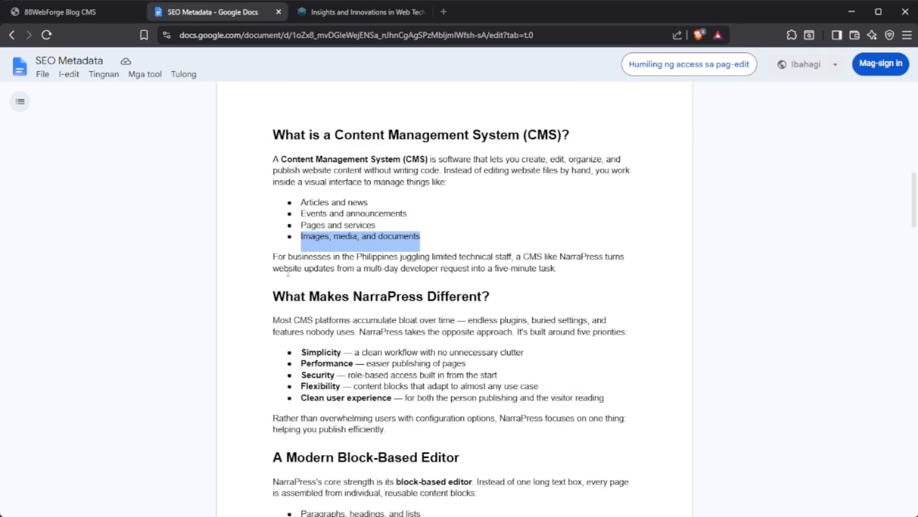
left_click_drag(556, 264, 268, 257)
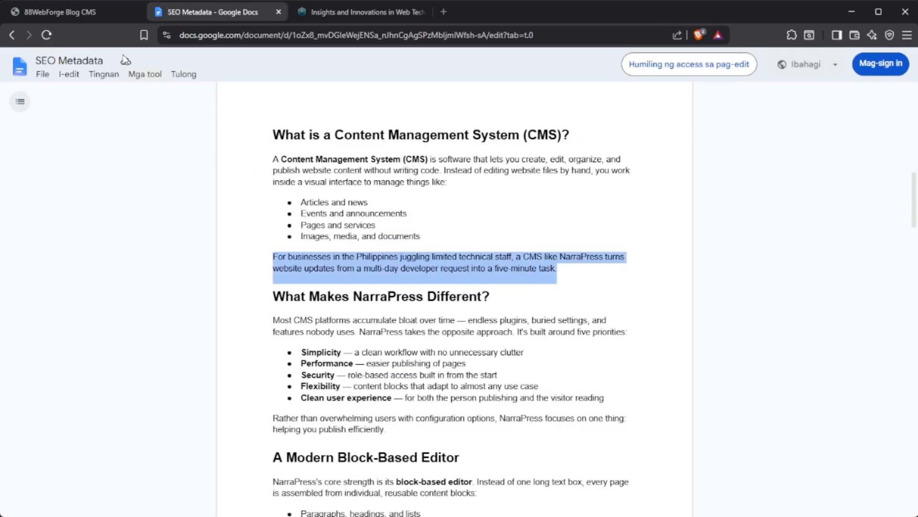
left_click(82, 17)
key("ctrl+v")
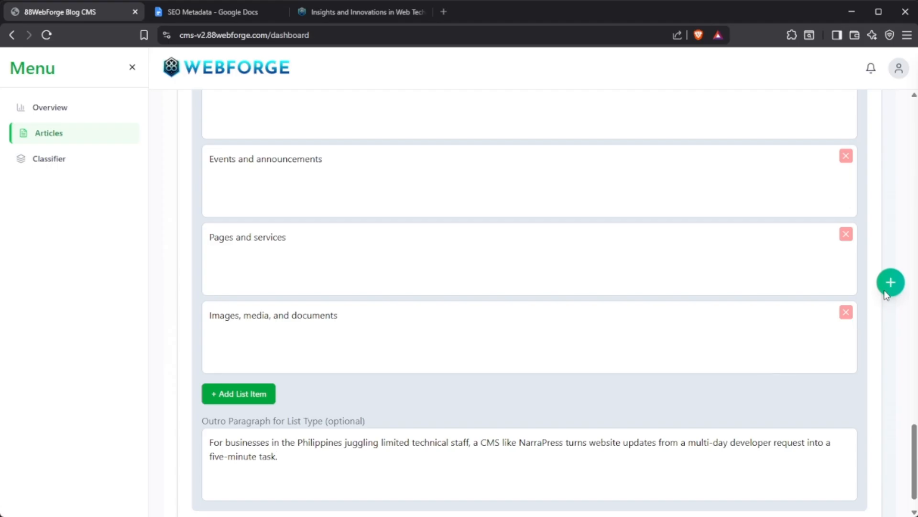
- Check the next section in the Google Doc and add an H3 Heading block below the completed List block
left_click(185, 14)
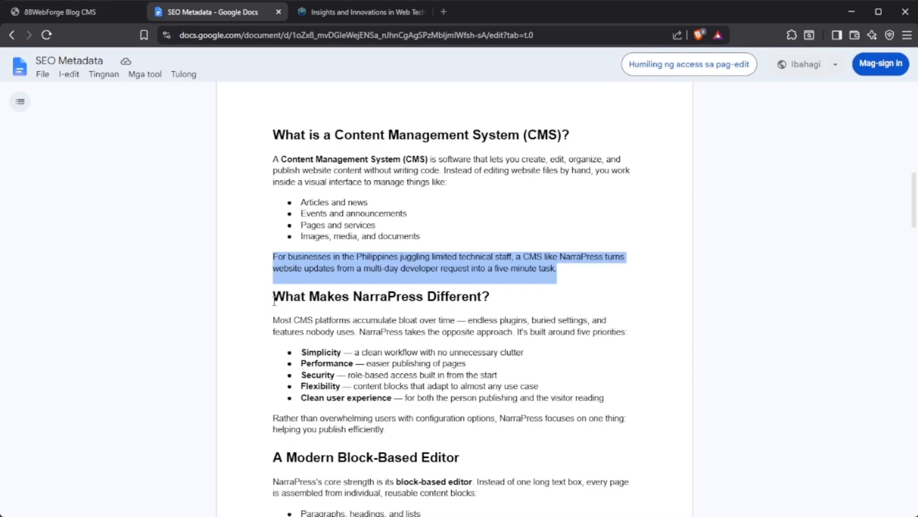
left_click(100, 10)
scroll(217, 269, "up", 7)
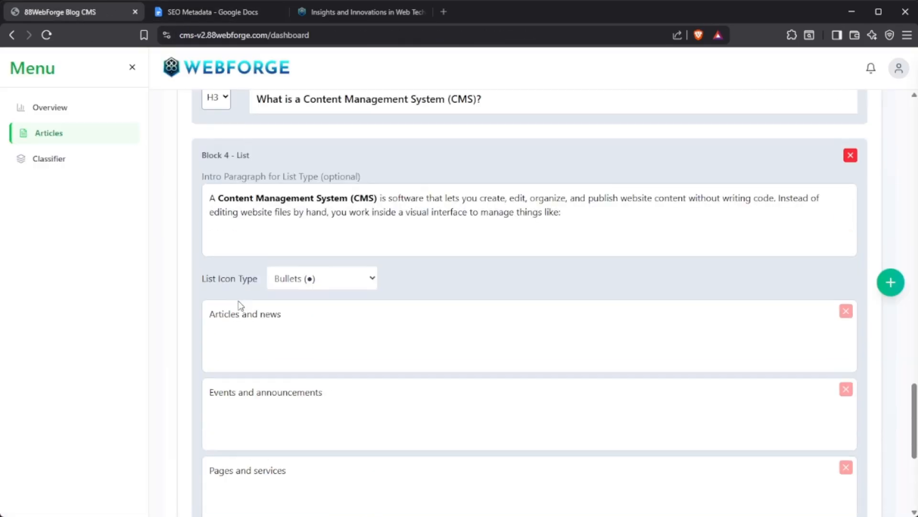
scroll(212, 247, "down", 8)
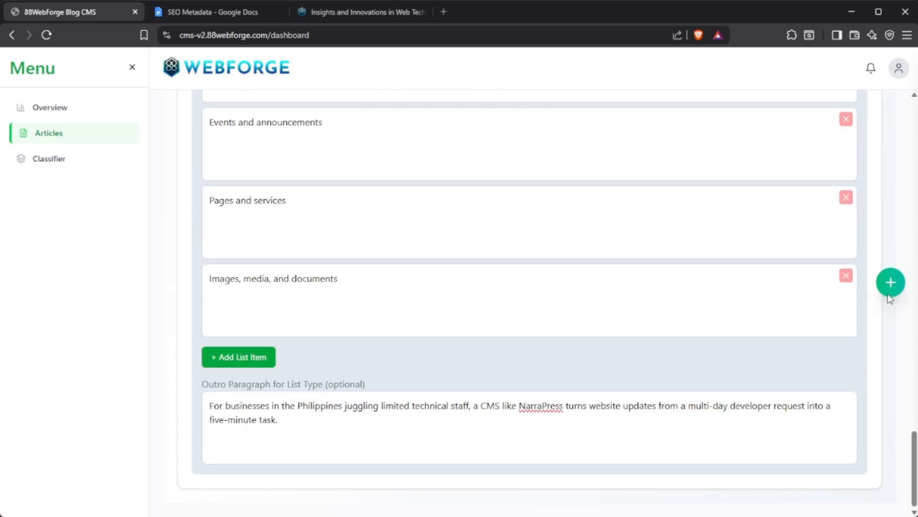
left_click(889, 282)
left_click(800, 205)
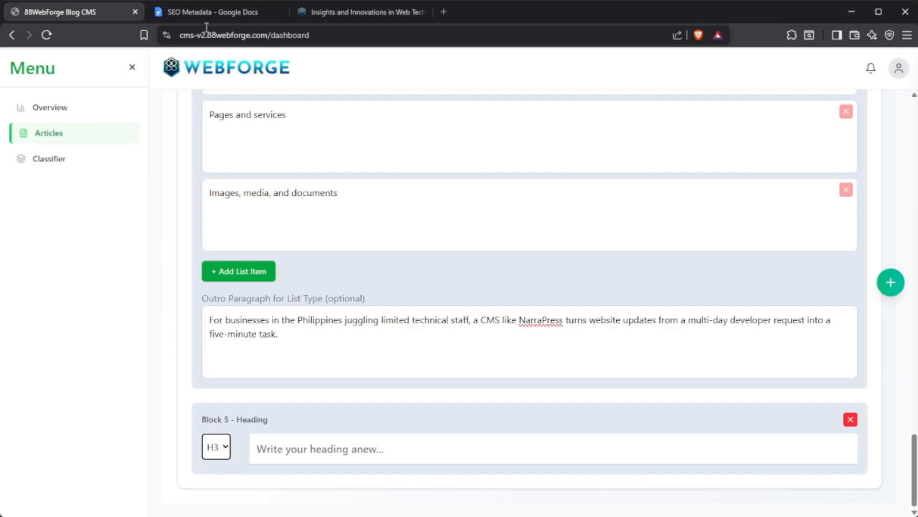
- Copy the heading "What Makes NarraPress Different?" from the Google Doc into the new Heading block
left_click(209, 14)
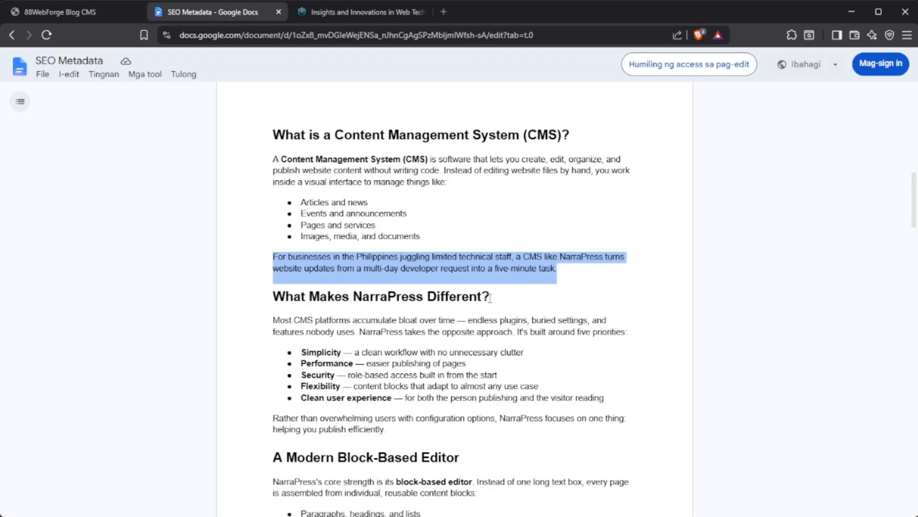
left_click_drag(490, 298, 263, 302)
key("ctrl+c")
left_click(87, 10)
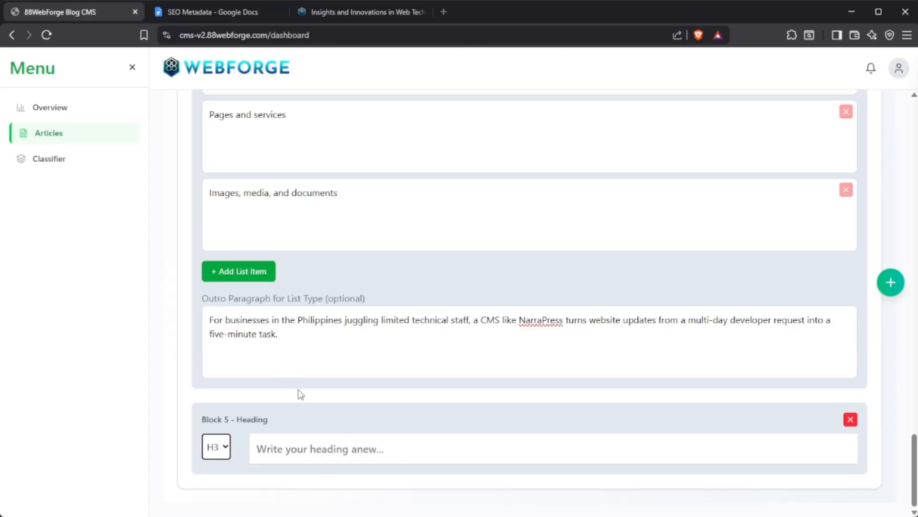
left_click(316, 436)
key("ctrl+v")
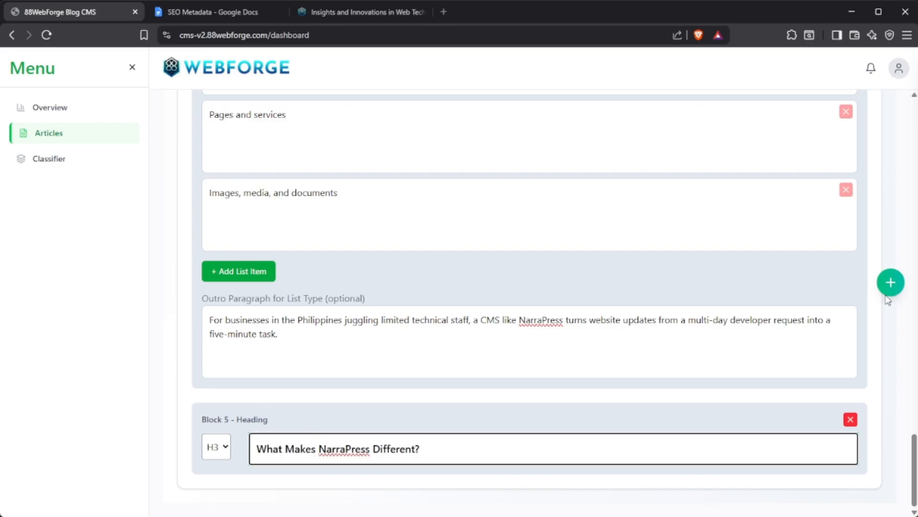
- Add a Paragraph block and copy everything under "What Makes NarraPress Different?" from the Google Doc into it
left_click(891, 282)
left_click(804, 134)
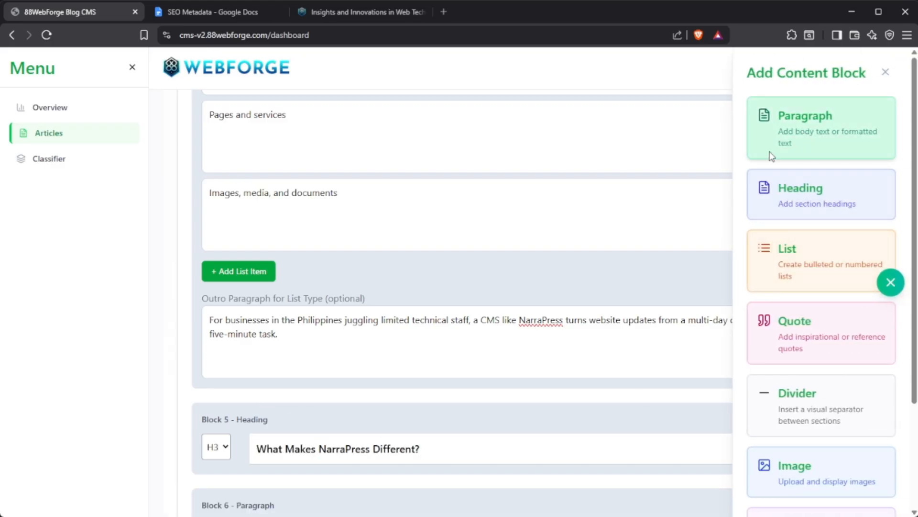
left_click(574, 398)
scroll(597, 421, "down", 3)
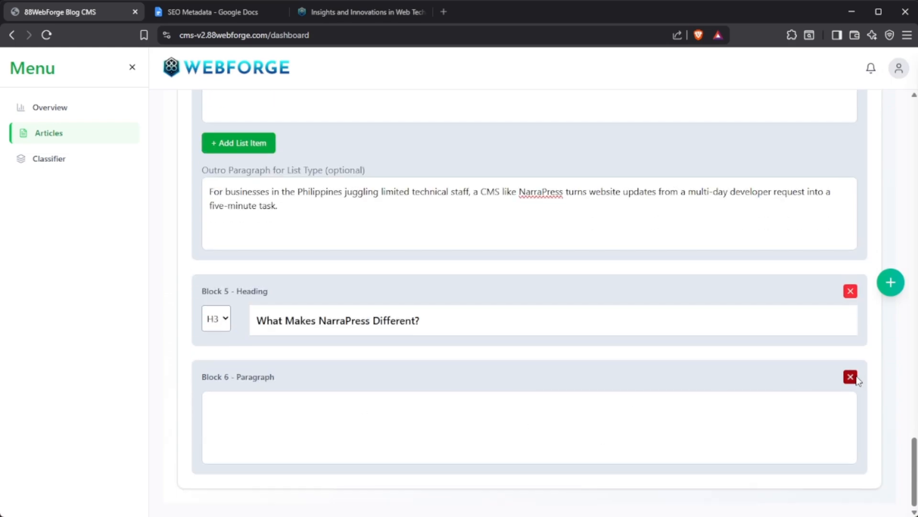
left_click(238, 11)
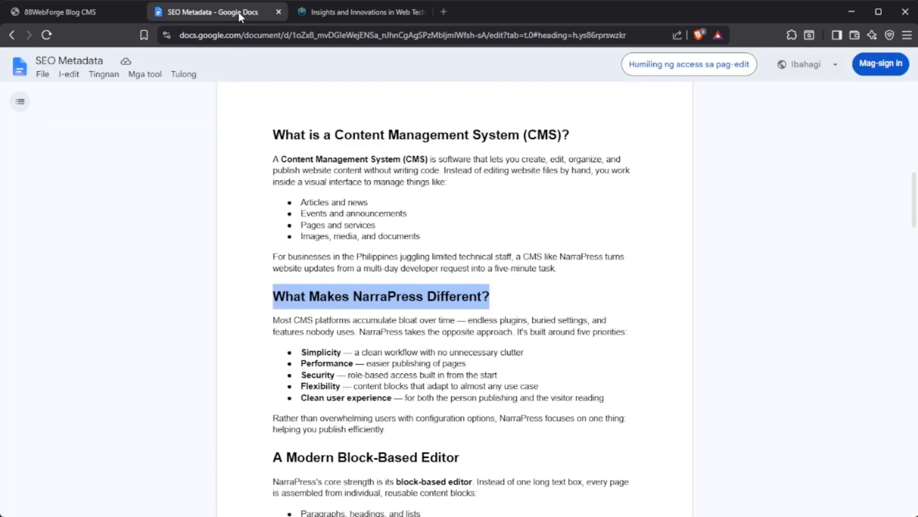
left_click_drag(431, 431, 244, 323)
key("ctrl+c")
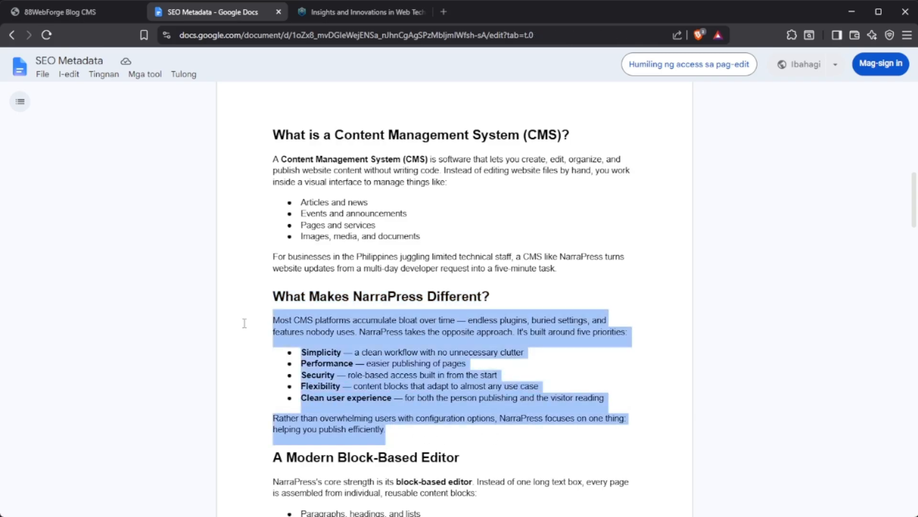
left_click(61, 12)
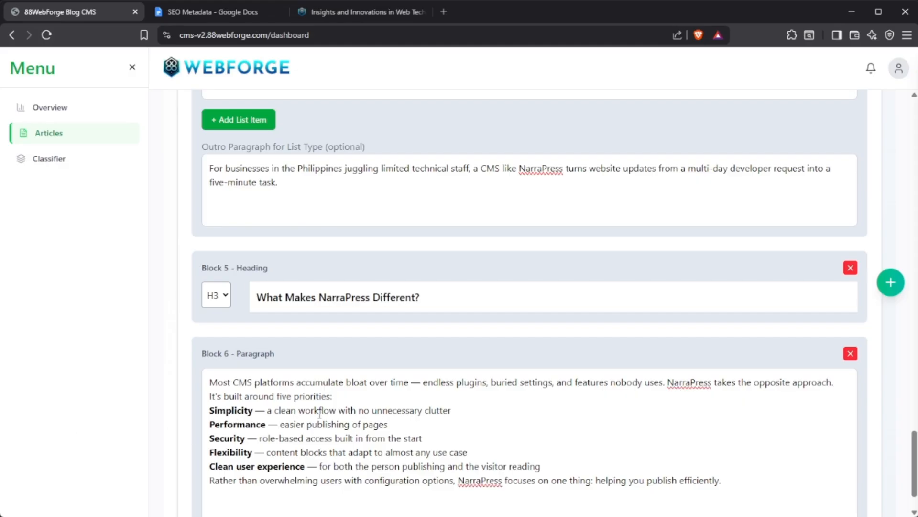
- Undo the recent text entries in the Heading block and recopy "What Makes NarraPress Different?" into it from the Google Doc
key("ctrl+z")
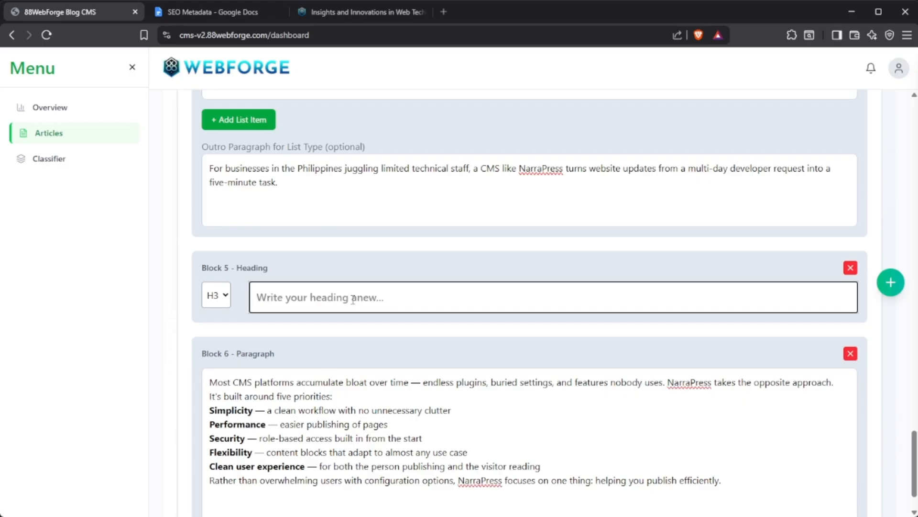
key("ctrl+v")
key("ctrl+z")
left_click(225, 13)
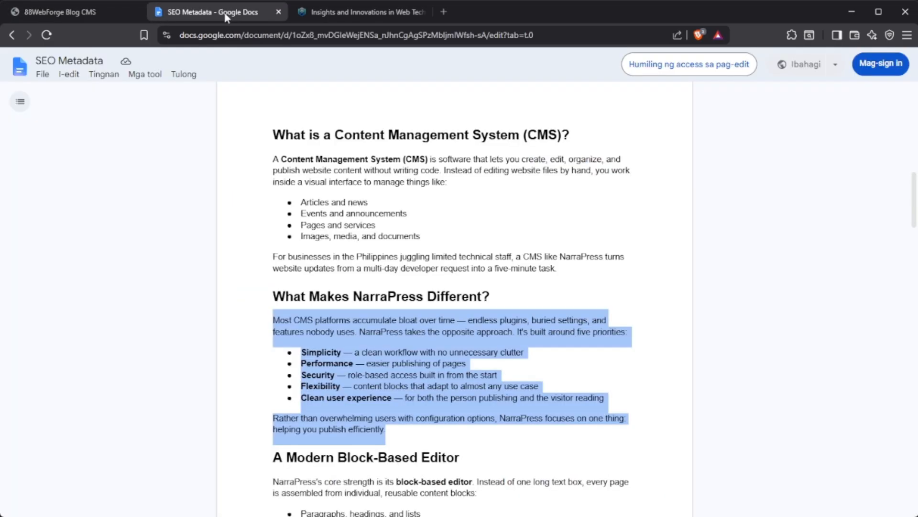
left_click_drag(502, 296, 270, 293)
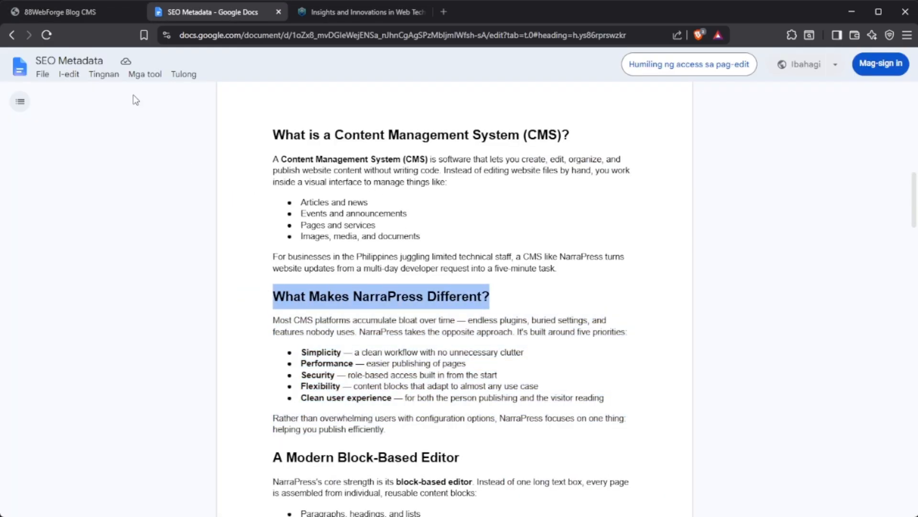
key("ctrl+c")
left_click(76, 11)
key("ctrl+v")
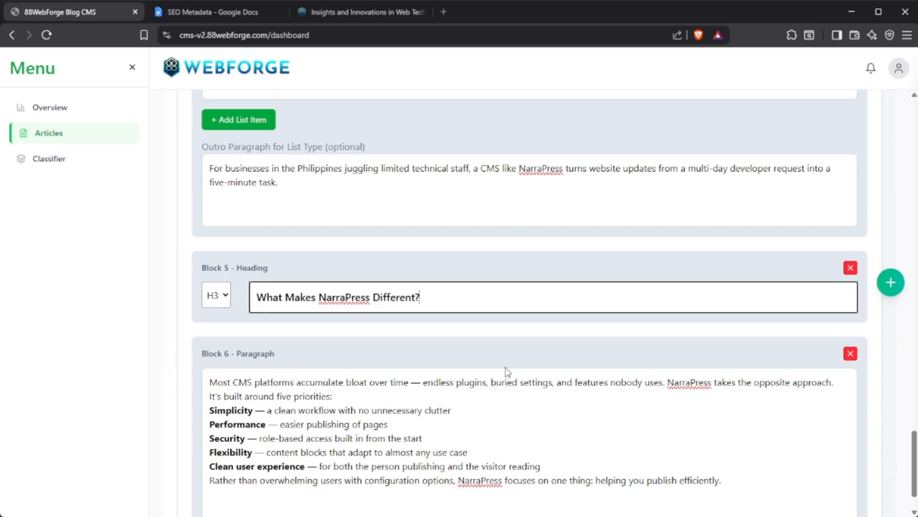
- Delete the Paragraph block under the "What Makes NarraPress Different?" heading and add a List block in its place
left_click(850, 354)
left_click(892, 289)
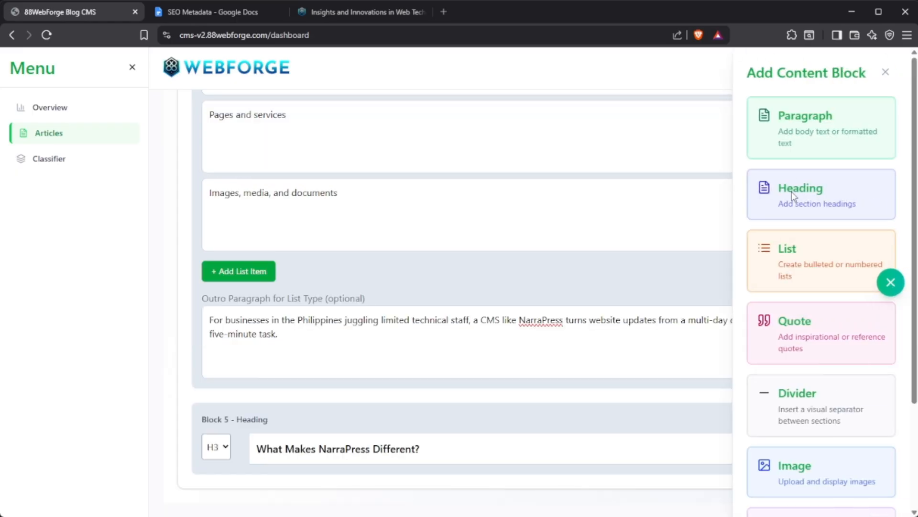
left_click(807, 265)
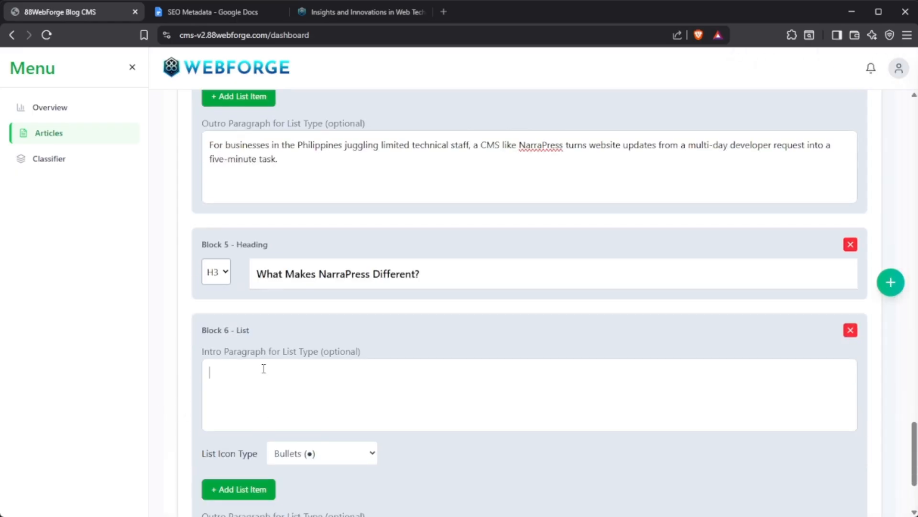
- Copy the paragraph starting "Most CMS platforms accumulate bloat over time" from the Google Doc into the new List block's intro paragraph
left_click(193, 17)
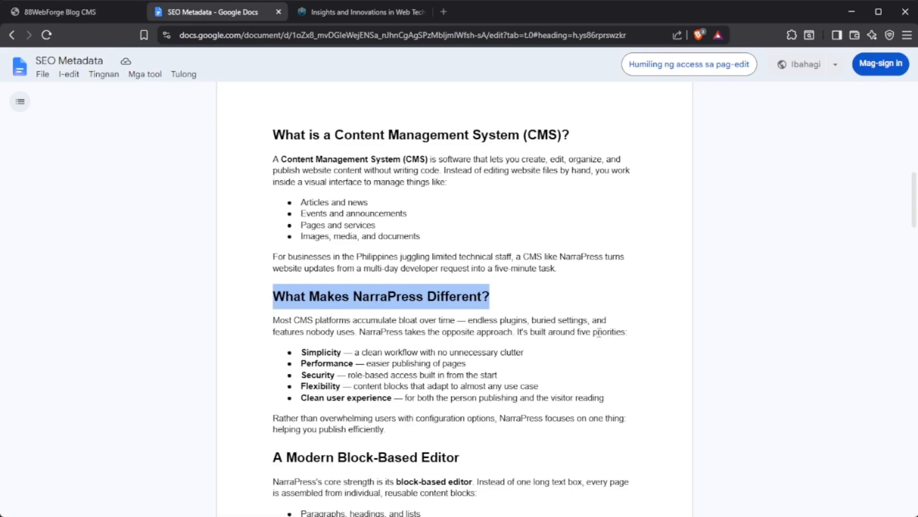
left_click_drag(633, 332, 260, 320)
left_click(65, 15)
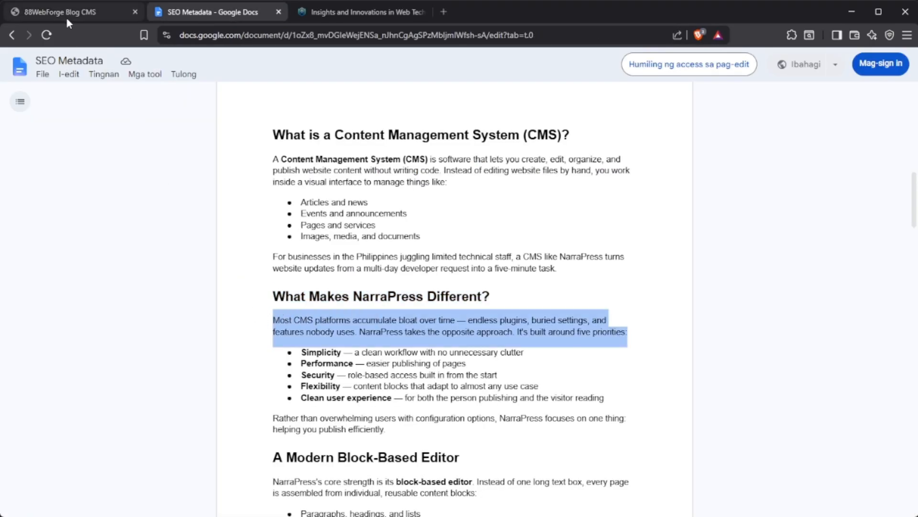
key("ctrl+v")
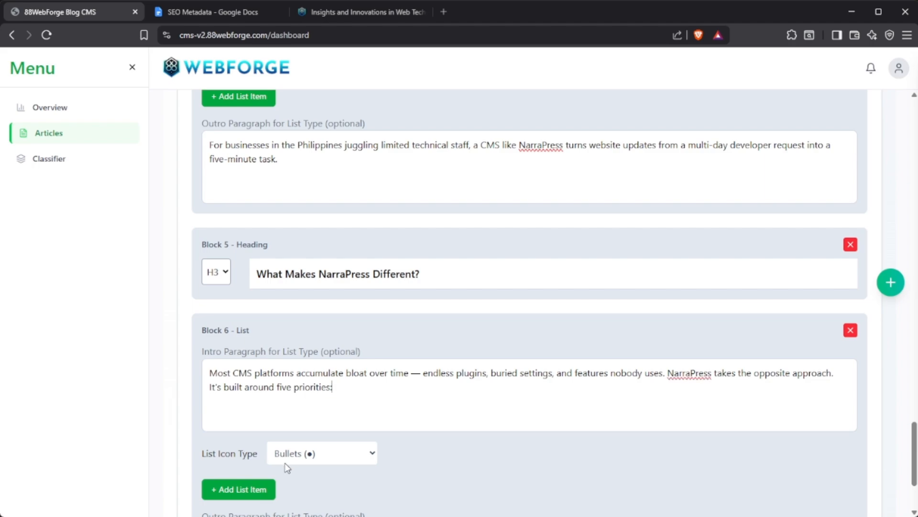
- Add a first list item and copy "Simplicity — a clean workflow with no unnecessary clutter" into it from the Google Doc
left_click(260, 488)
left_click(195, 13)
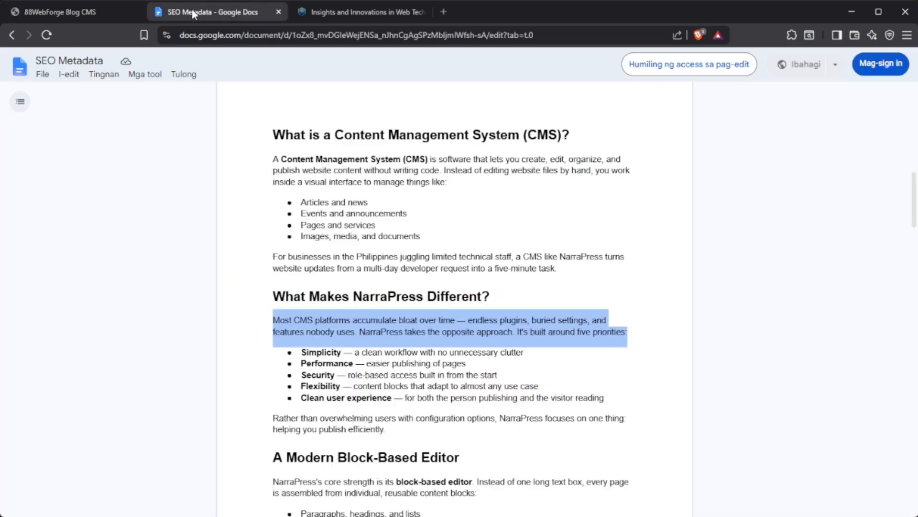
scroll(475, 194, "down", 2)
left_click_drag(529, 182, 303, 178)
key("ctrl+c")
left_click(46, 11)
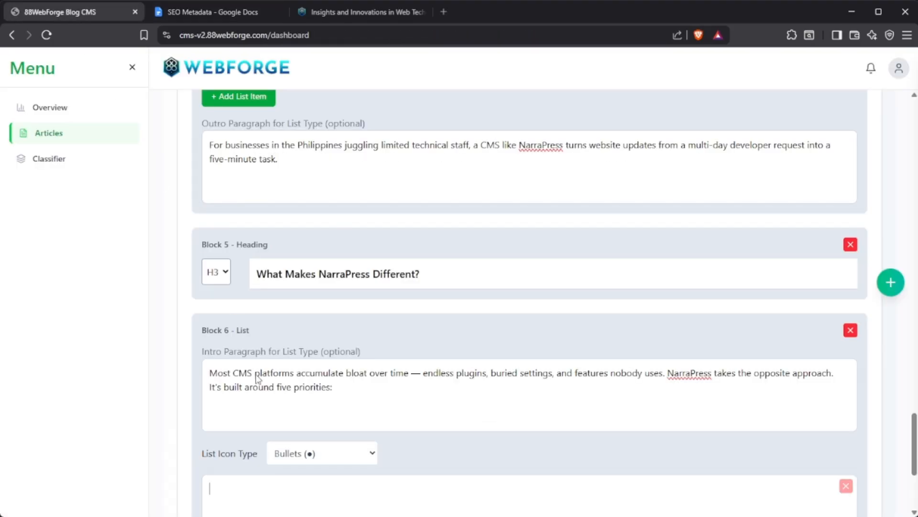
key("ctrl+v")
- Add a second list item and copy "Performance — easier publishing of pages" into it from the Google Doc
scroll(268, 469, "down", 3)
scroll(235, 429, "down", 1)
left_click(239, 391)
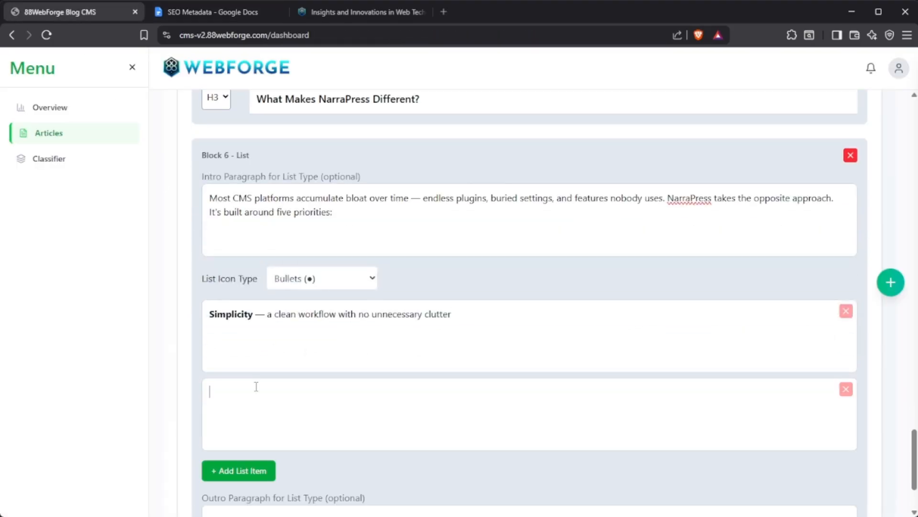
left_click(211, 13)
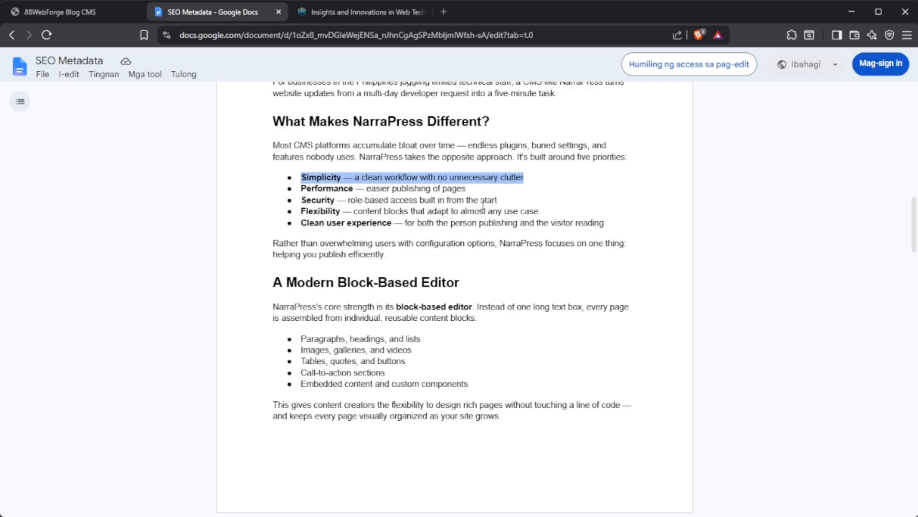
left_click_drag(467, 189, 301, 189)
key("ctrl+c")
left_click(72, 12)
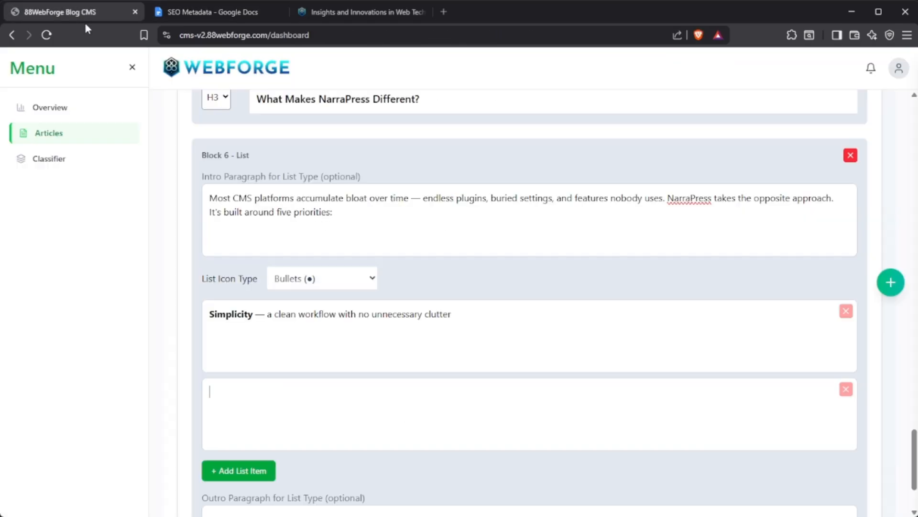
key("ctrl+v")
- Add a third list item and copy "Security — role-based access built in from the start" into it from the Google Doc
left_click(242, 484)
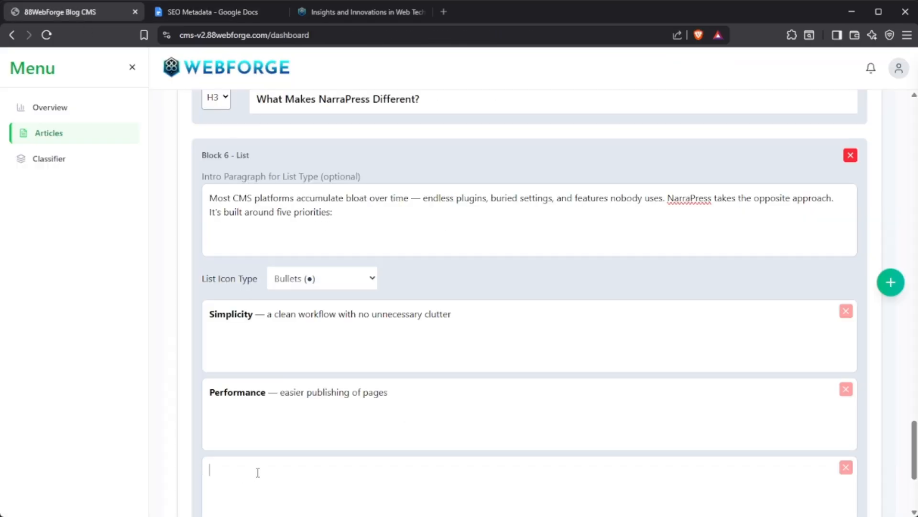
left_click(173, 13)
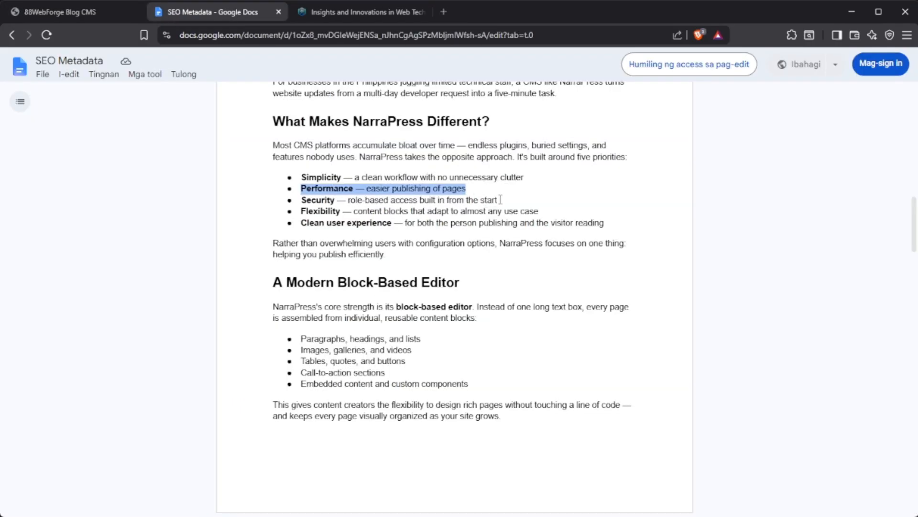
left_click_drag(500, 199, 301, 200)
left_click(86, 14)
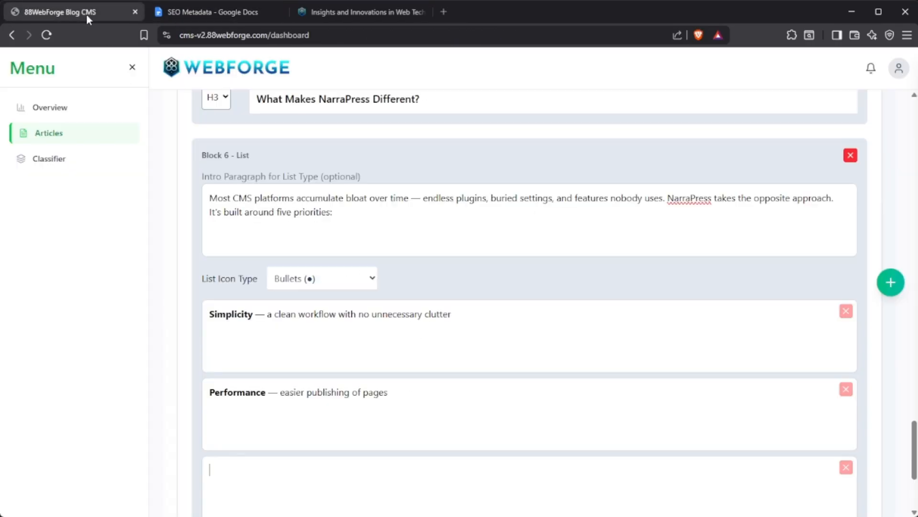
key("ctrl+v")
- Add a fourth list item and copy "Flexibility — content blocks that adapt to almost any use case" into it from the Google Doc
scroll(188, 406, "down", 3)
left_click(239, 378)
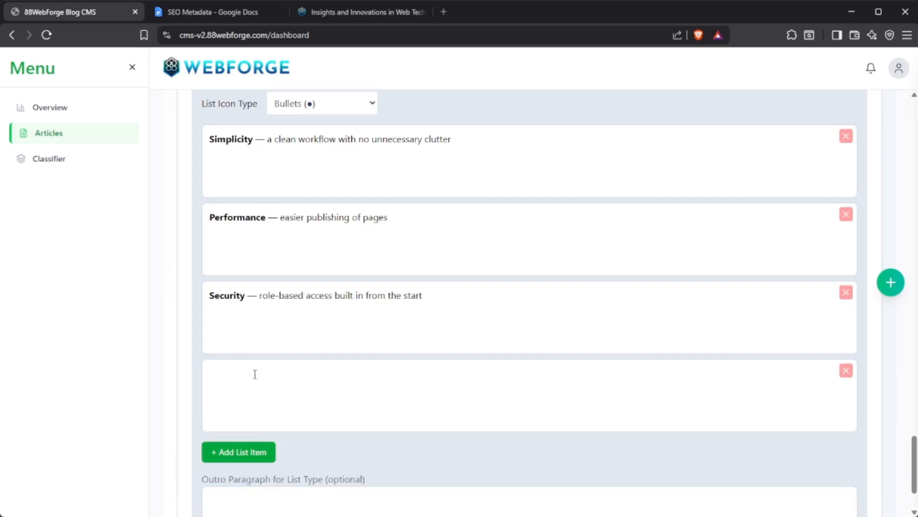
left_click(208, 13)
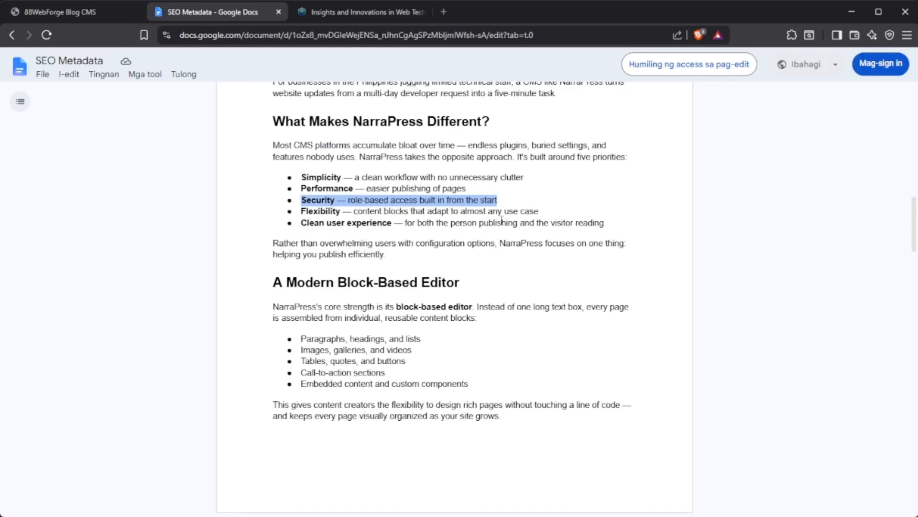
left_click_drag(545, 208, 302, 210)
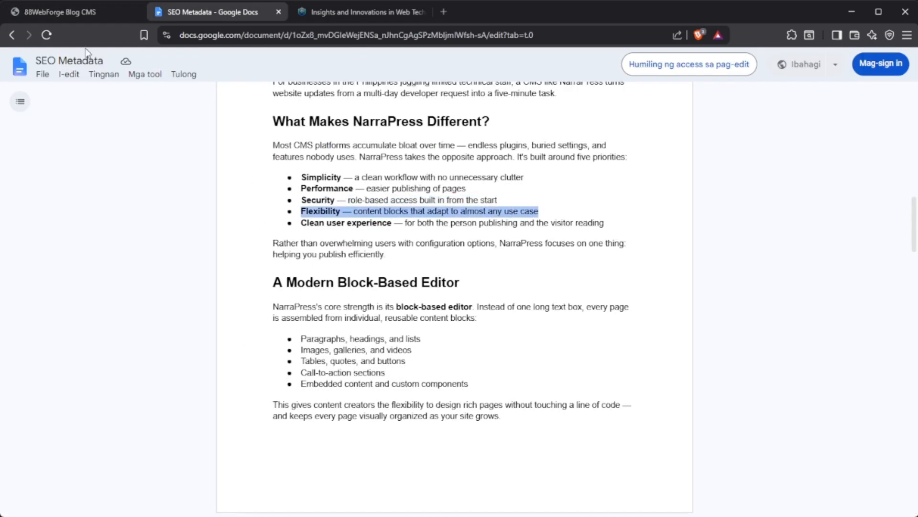
left_click(85, 13)
key("ctrl+v")
- Add a fifth list item and copy "Clean user experience — for both the person publishing and the visitor reading" into it from the Google Doc
left_click(244, 452)
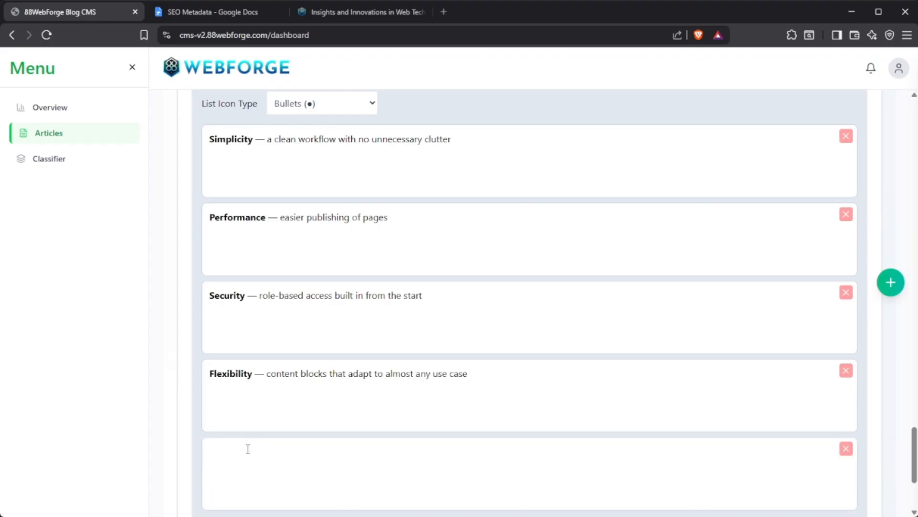
left_click(218, 10)
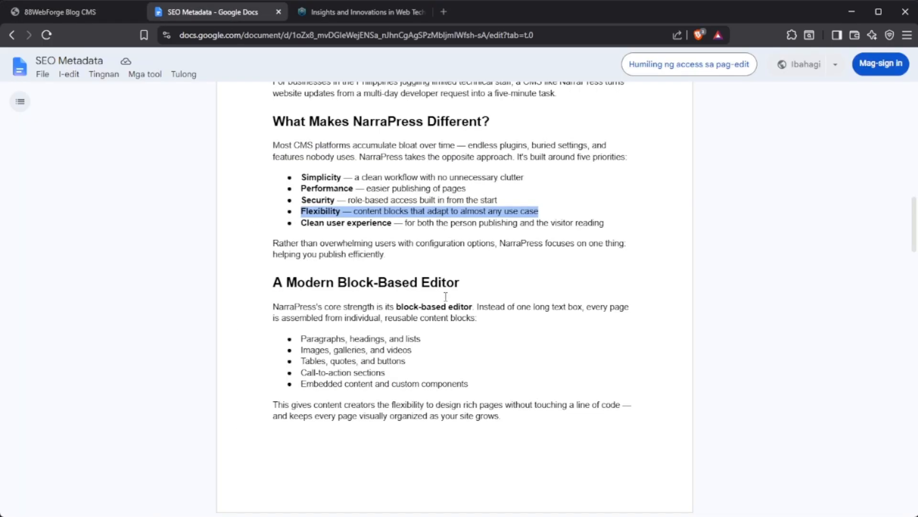
left_click_drag(606, 223, 303, 226)
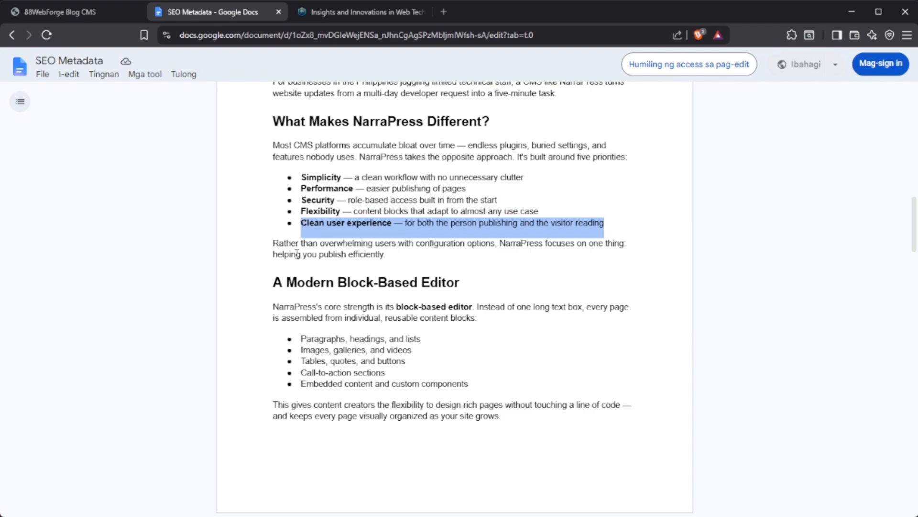
key("ctrl+c")
left_click(103, 18)
key("ctrl+v")
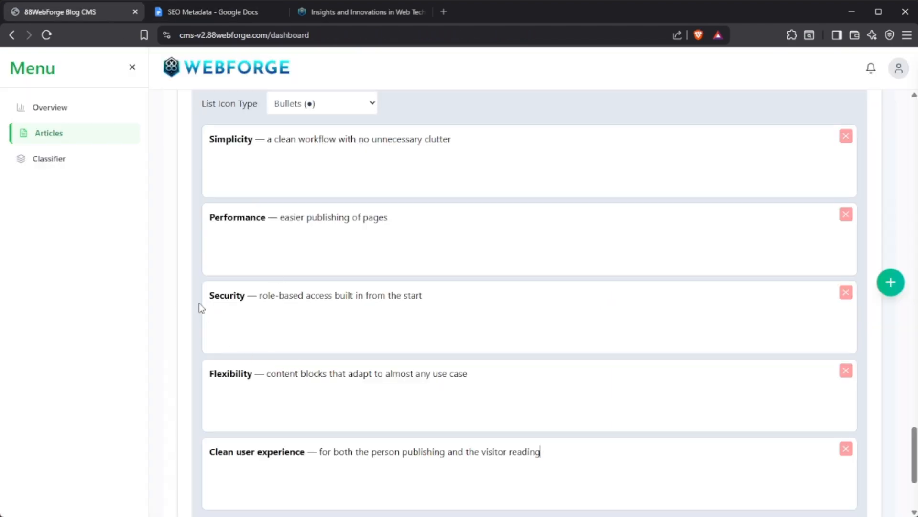
- Copy the paragraph starting "Rather than overwhelming users with configuration options" from the Google Doc into the List block's outro paragraph
scroll(214, 400, "down", 3)
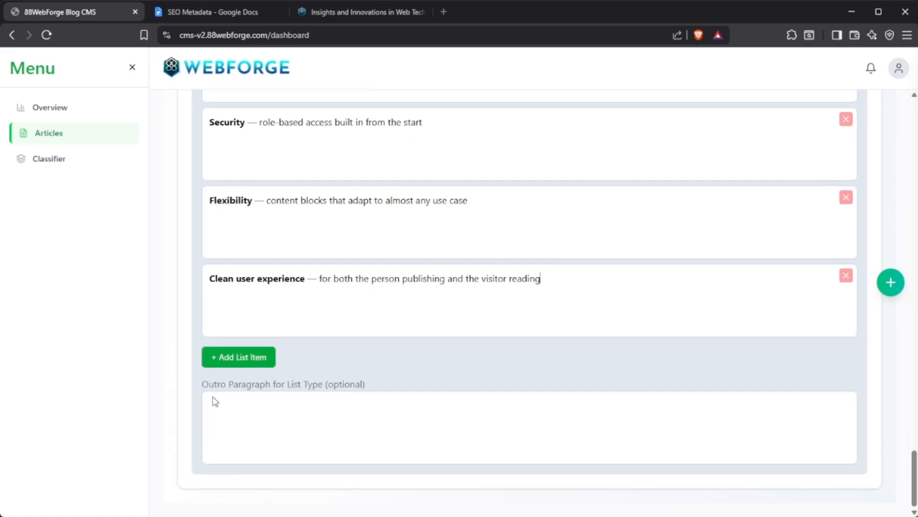
left_click(256, 405)
left_click(225, 11)
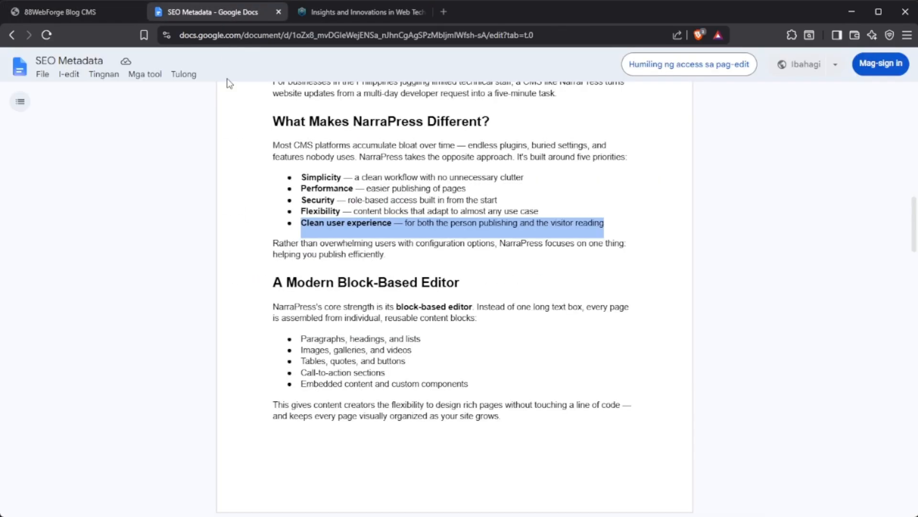
left_click_drag(404, 263, 216, 248)
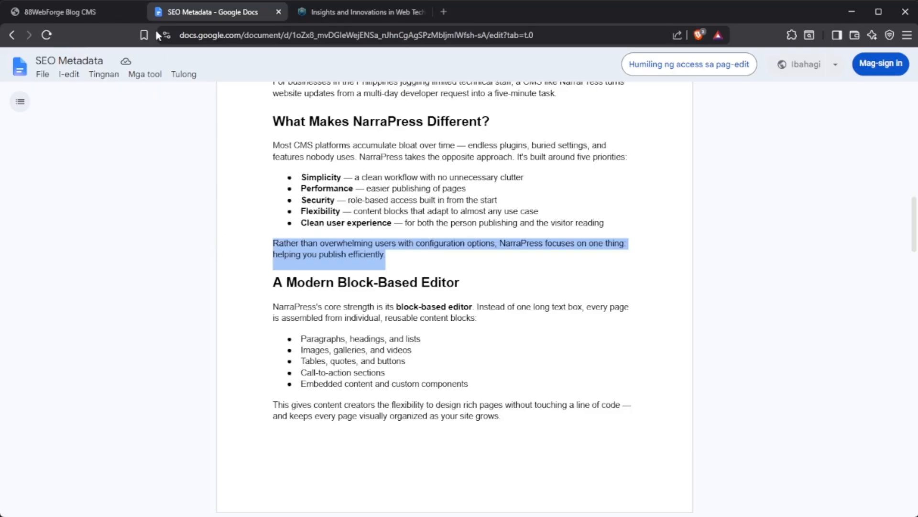
left_click(94, 15)
key("ctrl+v")
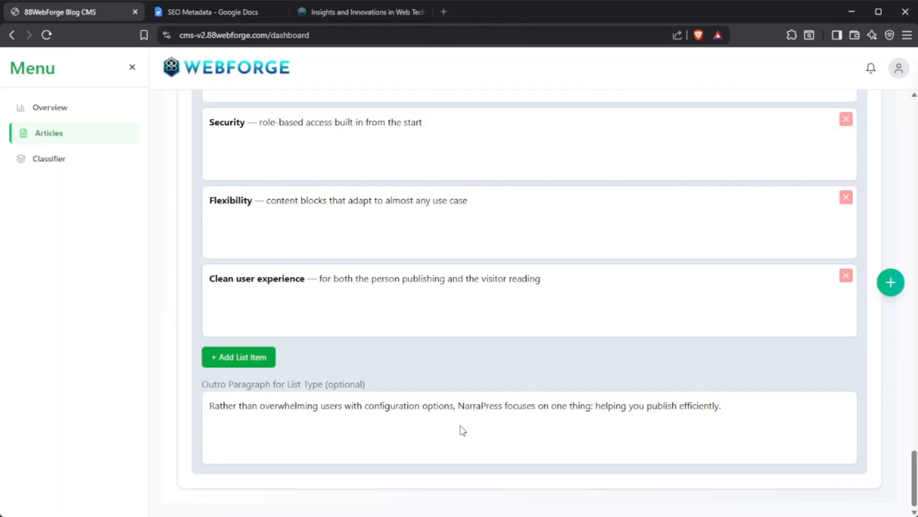
- Add an H3 Heading block below the completed list and copy "A Modern Block-Based Editor" into it from the Google Doc
left_click(231, 18)
left_click_drag(482, 282, 248, 271)
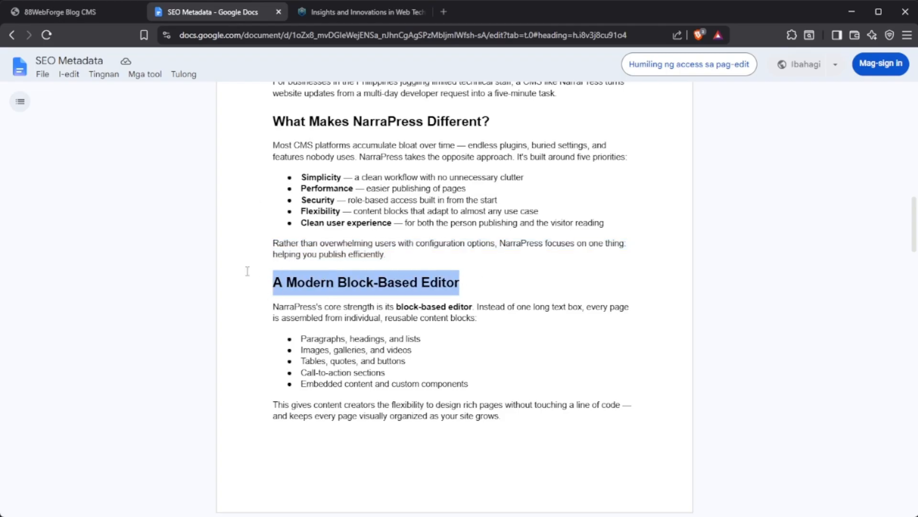
left_click(103, 18)
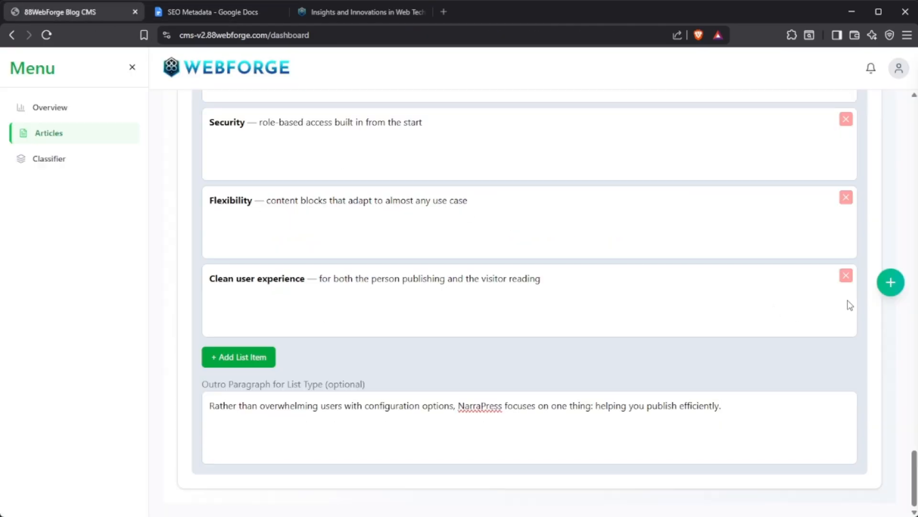
left_click(902, 287)
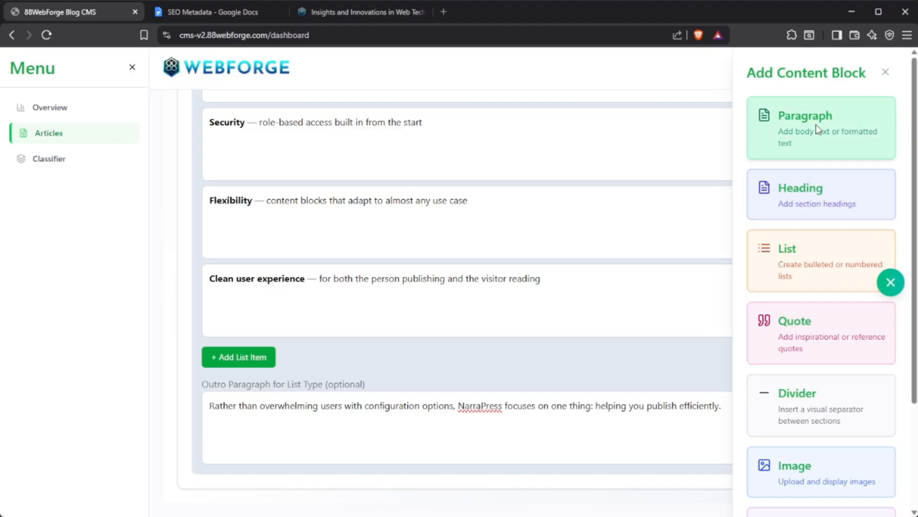
left_click(820, 204)
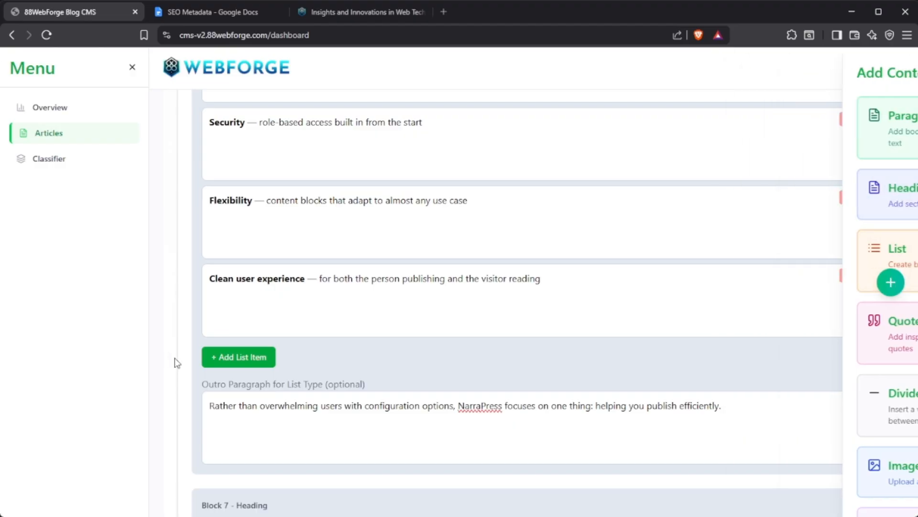
left_click(210, 12)
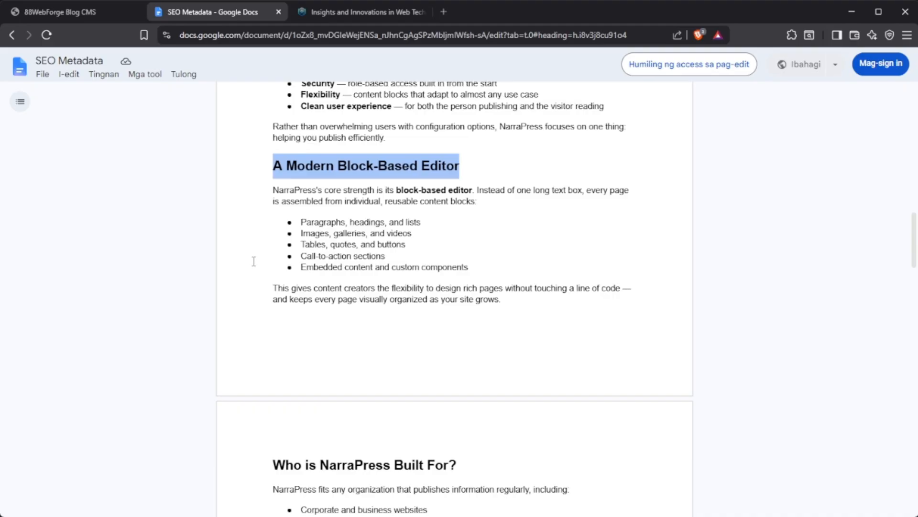
left_click(81, 13)
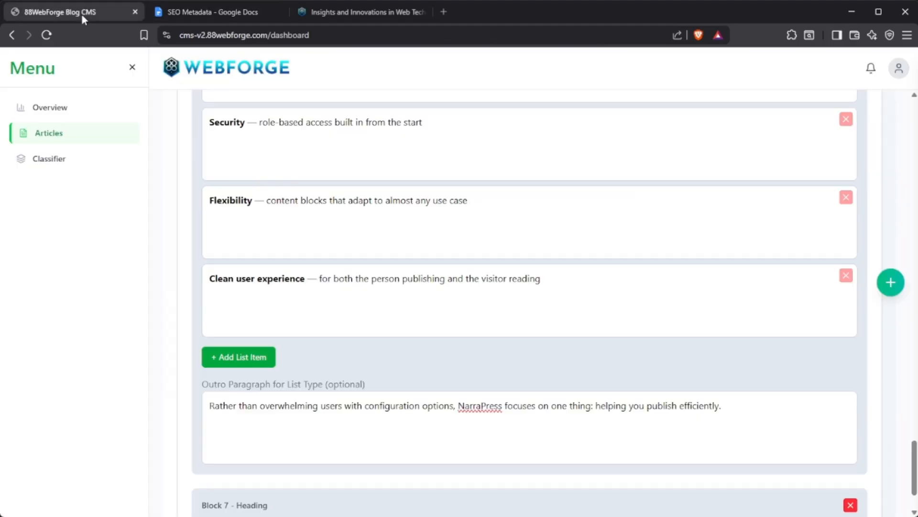
scroll(302, 407, "down", 2)
left_click(308, 437)
key("ctrl+v")
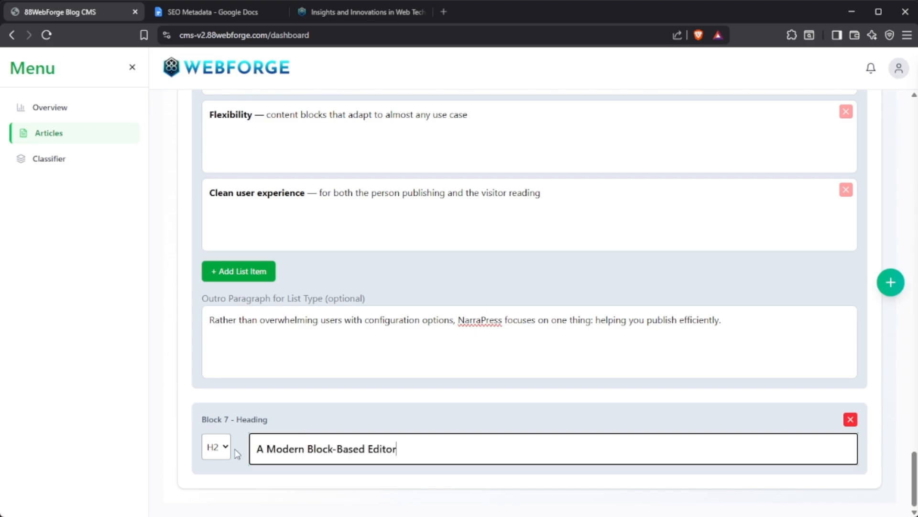
left_click(223, 484)
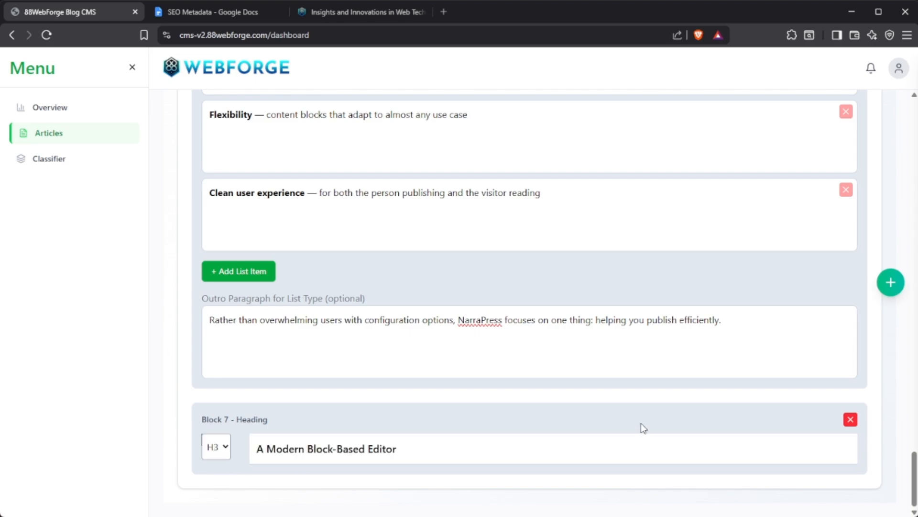
- Add a List block below the "A Modern Block-Based Editor" heading and copy the paragraph starting "NarraPress's core strength" from the Google Doc into its intro
left_click(886, 283)
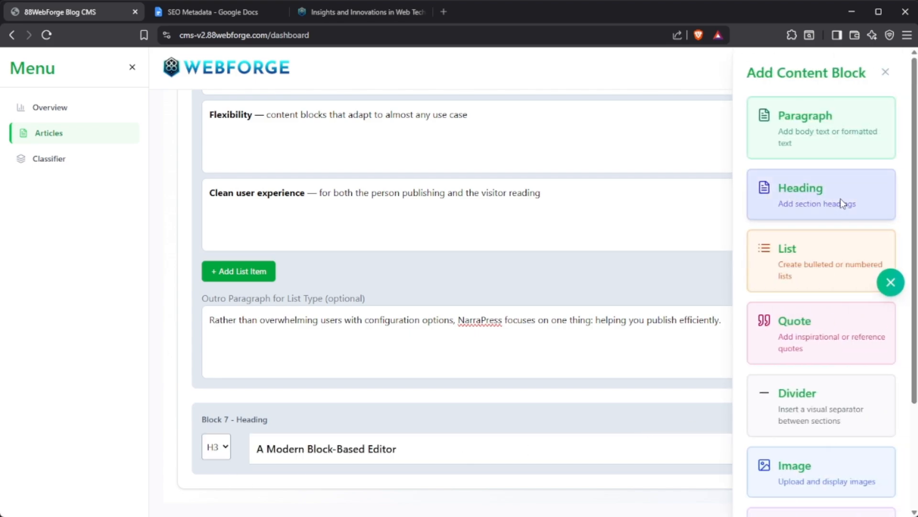
left_click(812, 277)
left_click(253, 12)
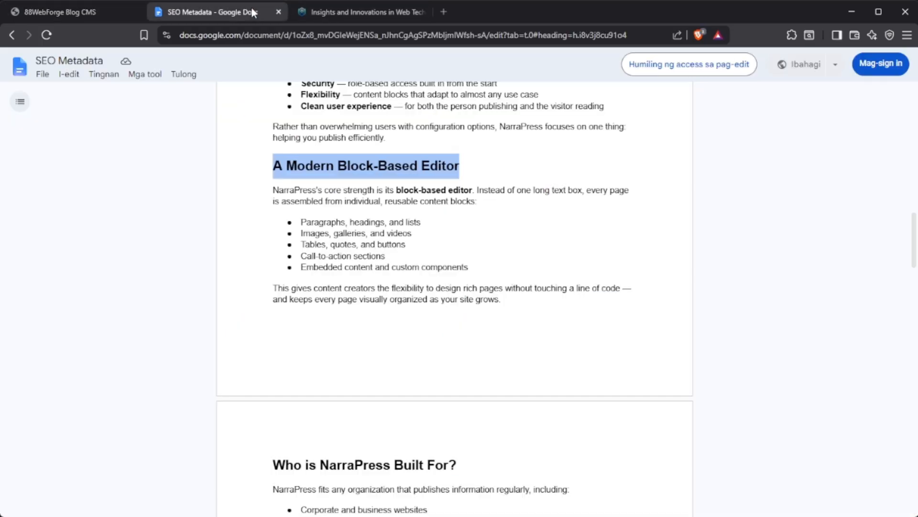
triple_click(492, 200)
key("ctrl+c")
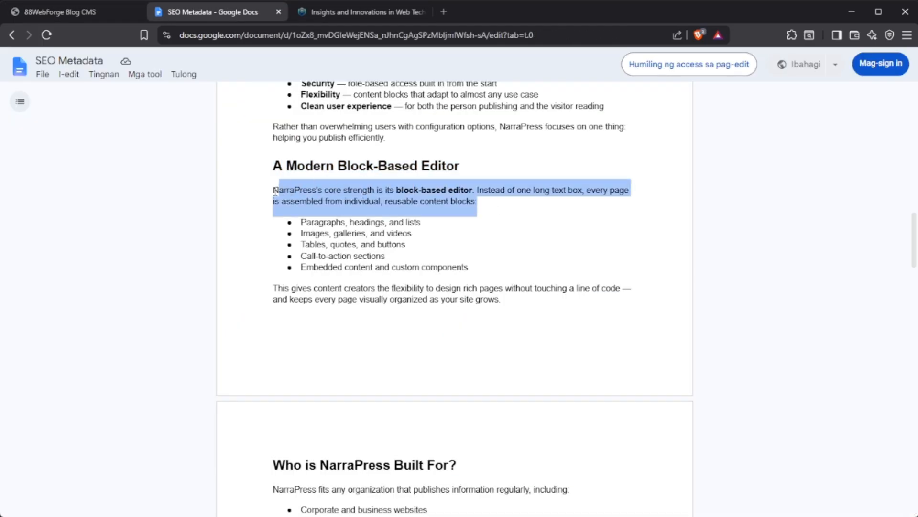
left_click(76, 14)
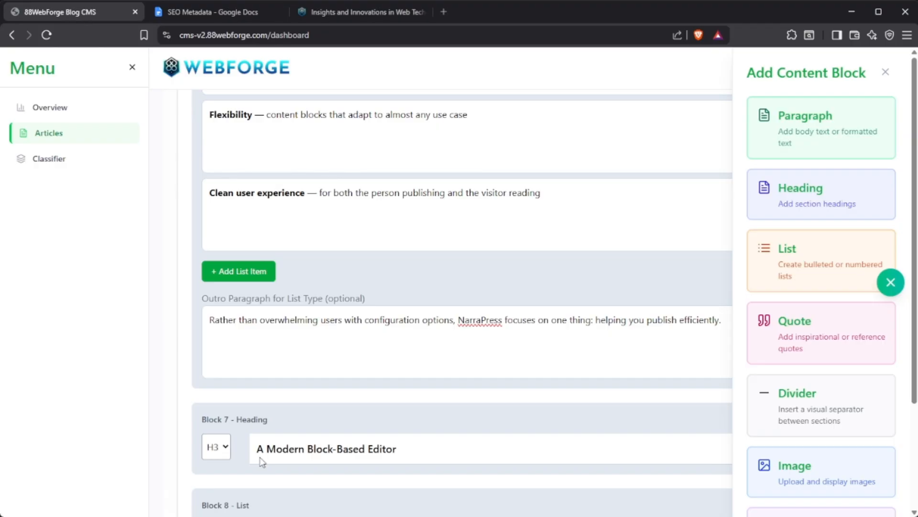
left_click(274, 427)
scroll(349, 422, "down", 5)
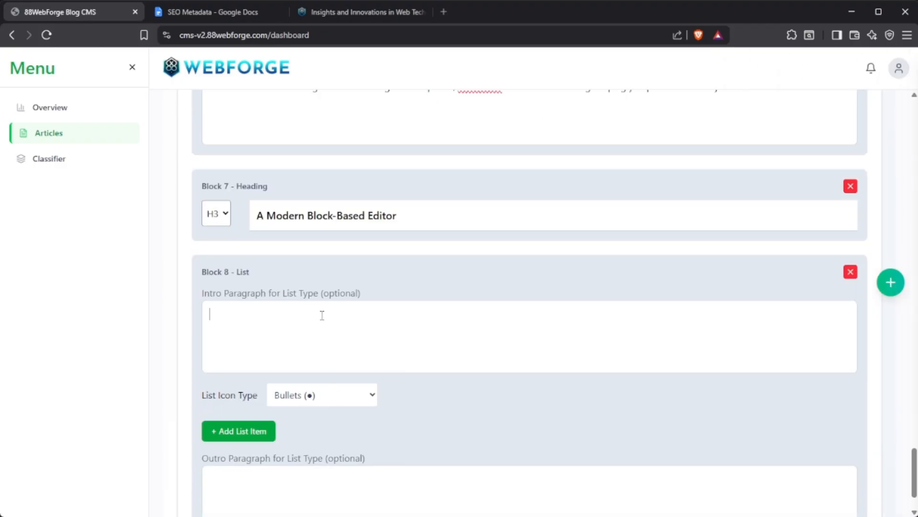
key("ctrl+v")
- Add a first list item to the new List block and copy "Paragraphs, headings, and lists" into it from the Google Doc
left_click(247, 428)
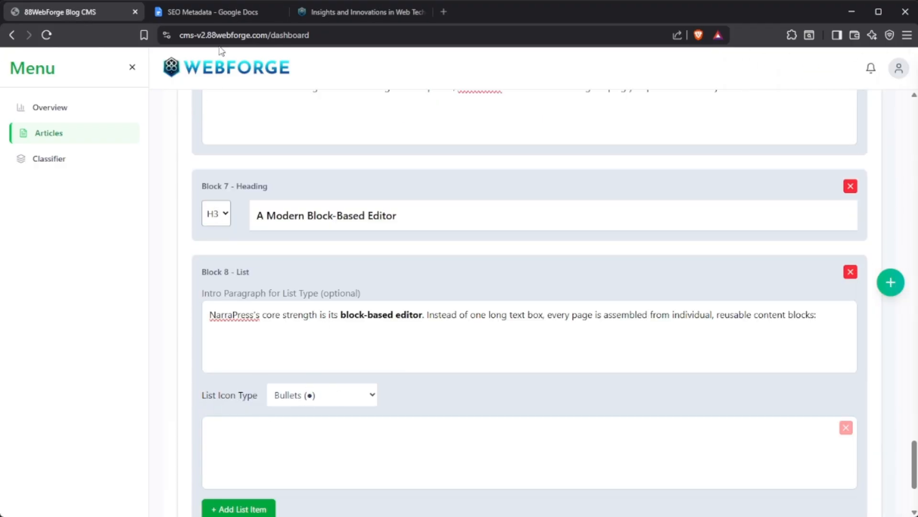
left_click(217, 16)
left_click_drag(422, 222, 299, 218)
key("ctrl+c")
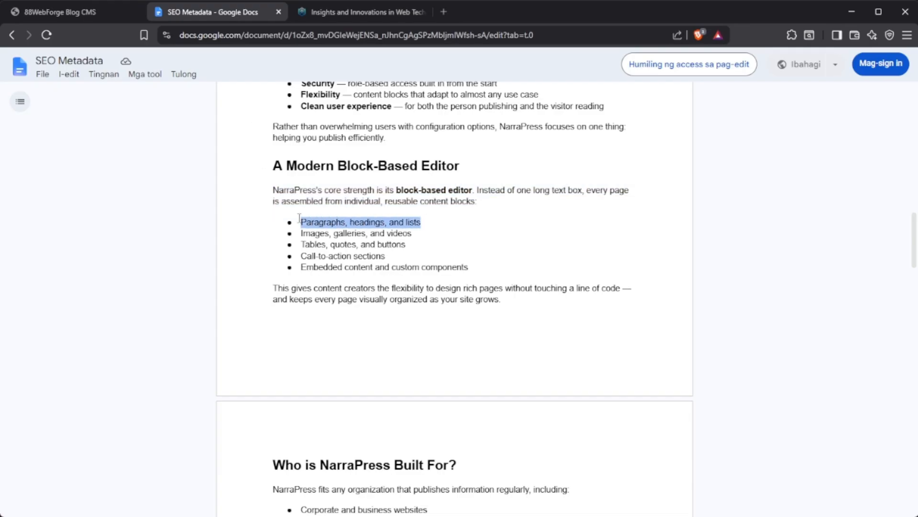
left_click(103, 17)
left_click(322, 466)
key("ctrl+v")
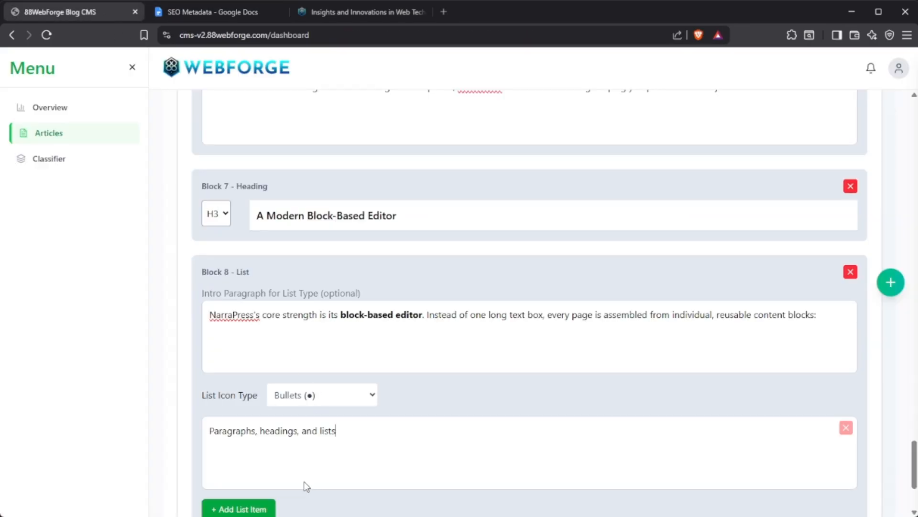
- Add a second list item and copy "Images, galleries, and videos" into it from the Google Doc
left_click(262, 505)
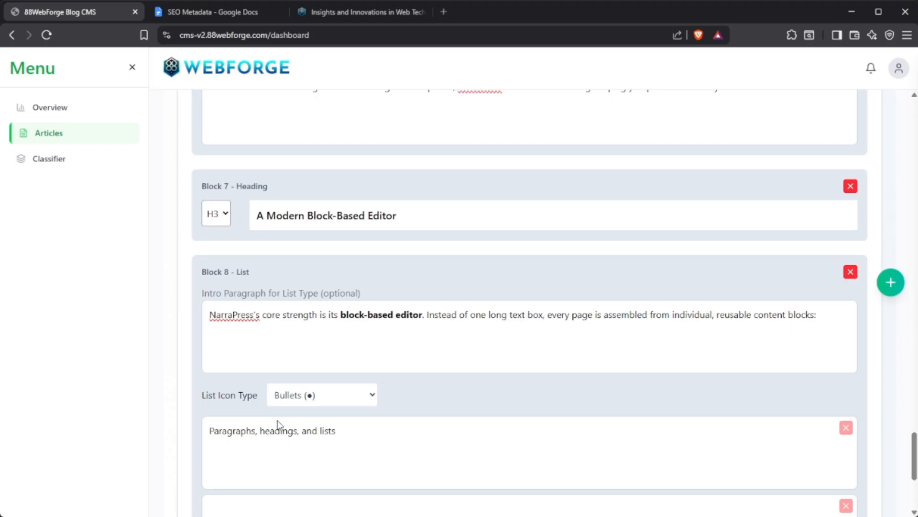
scroll(279, 425, "down", 2)
left_click(182, 15)
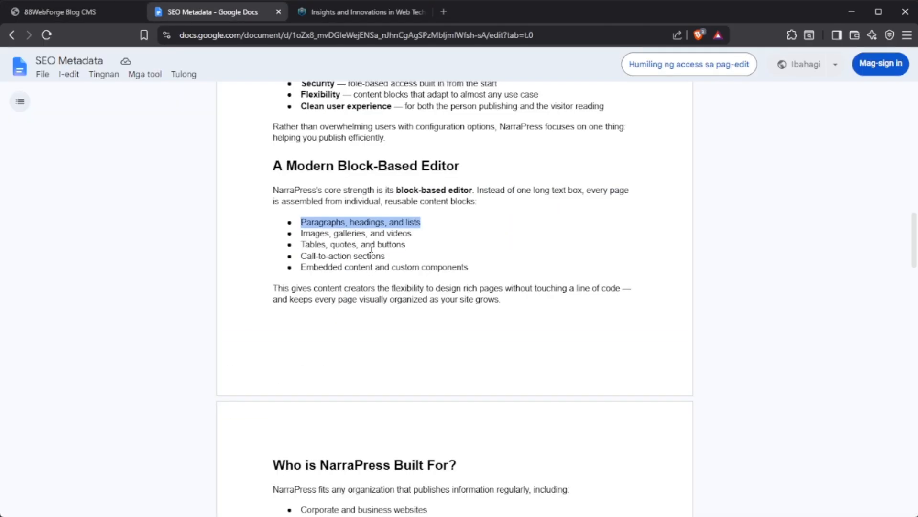
left_click_drag(415, 234, 300, 234)
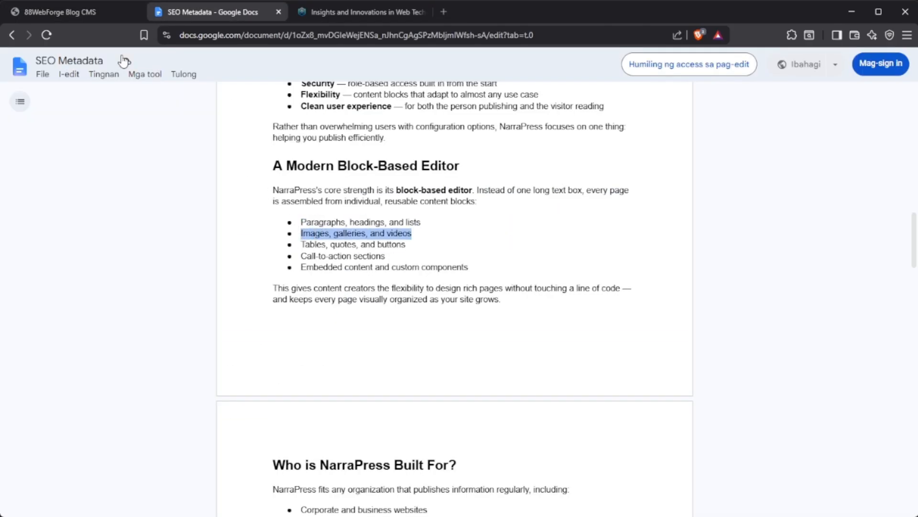
key("ctrl+c")
left_click(88, 17)
key("ctrl+v")
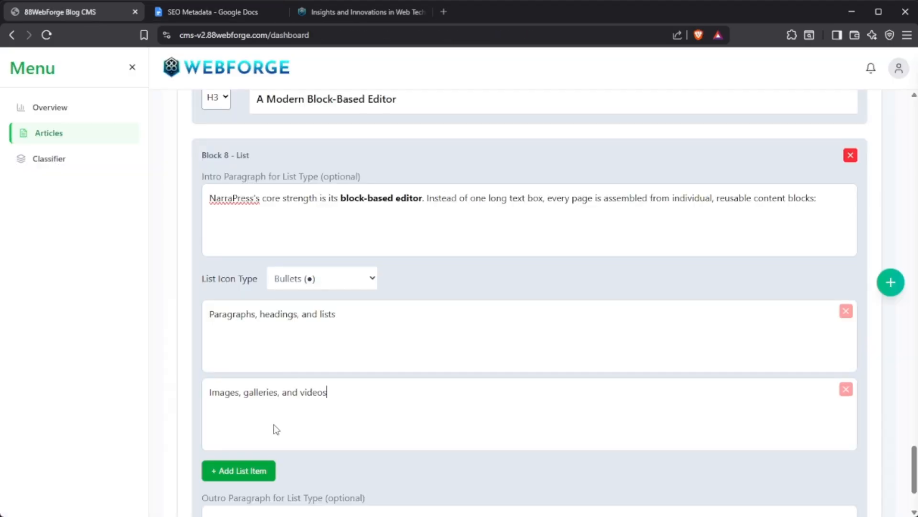
- Add a third list item and copy "Tables, quotes, and buttons" into it from the Google Doc
left_click(242, 472)
left_click(221, 14)
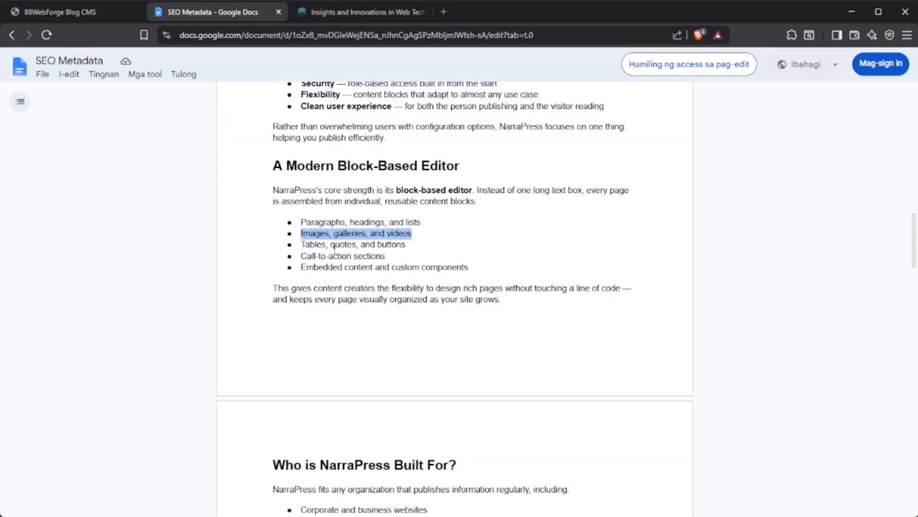
left_click_drag(418, 249, 297, 245)
left_click(60, 12)
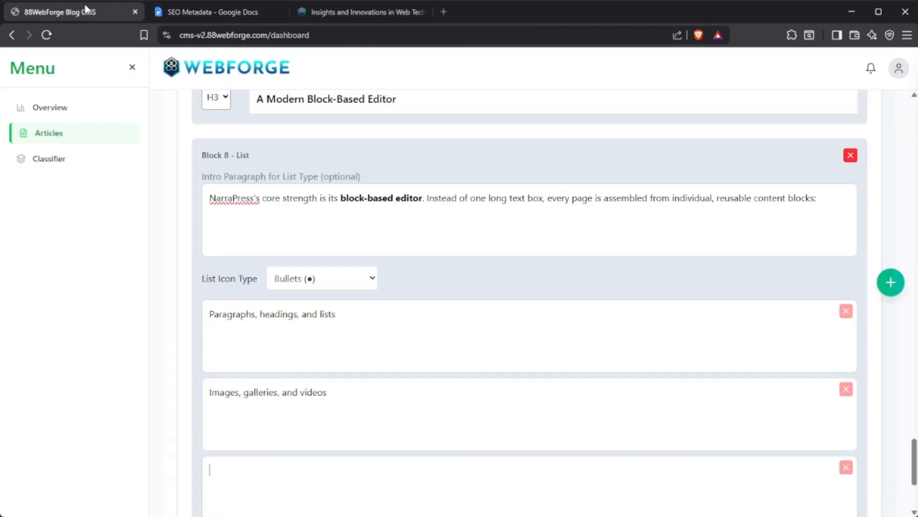
key("ctrl+v")
- Add a fourth list item and copy "Call-to-action sections" into it from the Google Doc
scroll(297, 426, "down", 4)
left_click(267, 378)
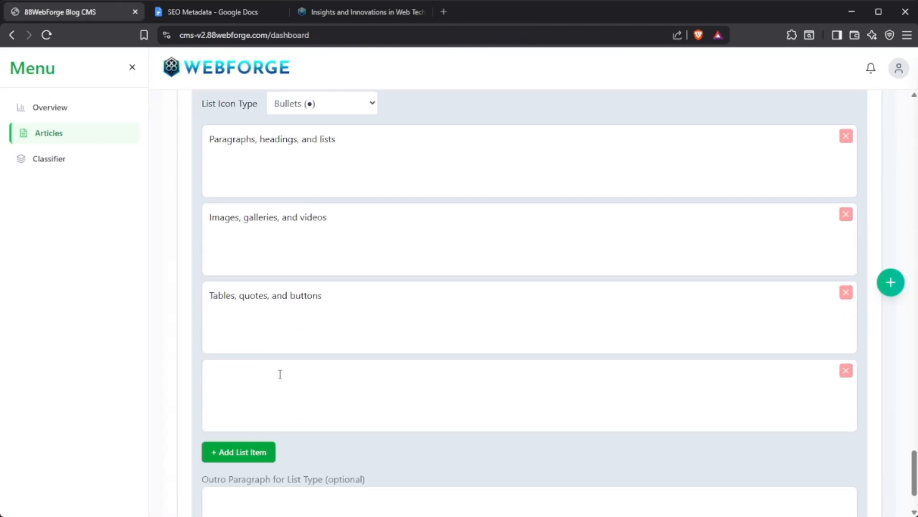
left_click(212, 13)
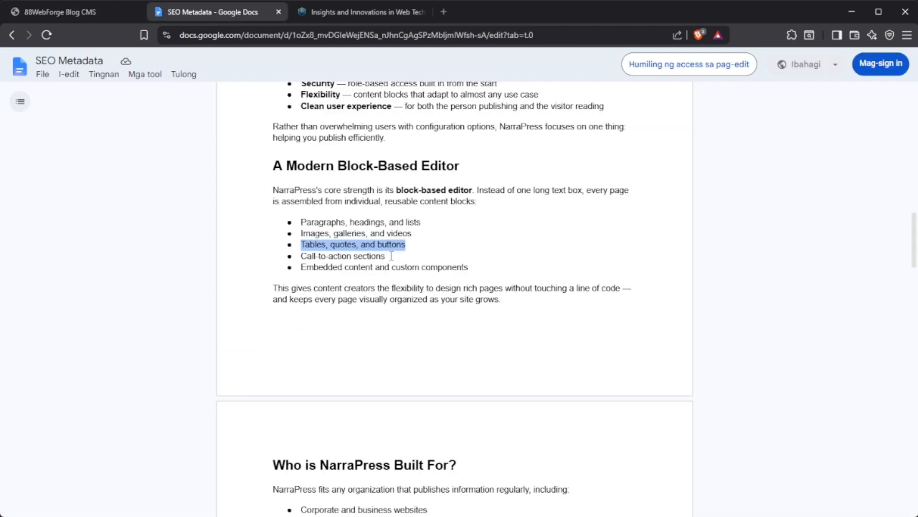
left_click_drag(391, 256, 298, 252)
left_click(113, 13)
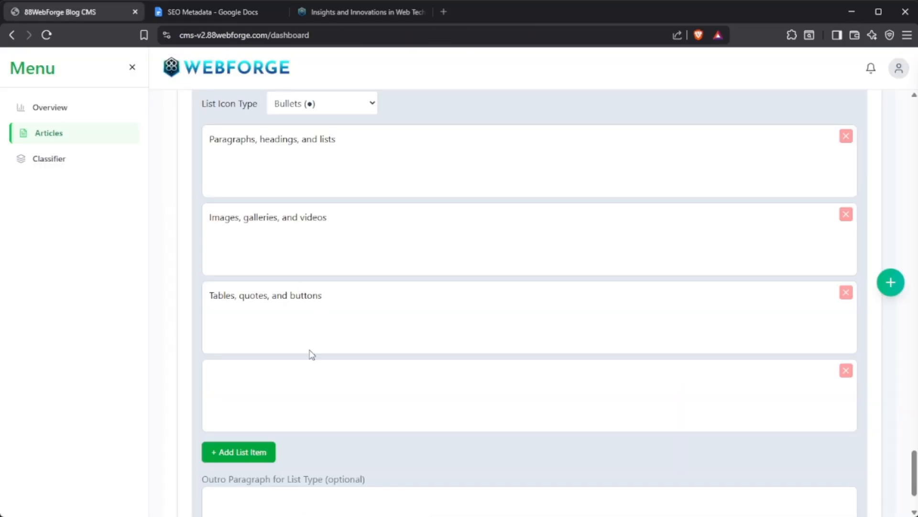
key("ctrl+v")
- Add a fifth list item and copy "Embedded content and custom components" into it from the Google Doc
left_click(211, 13)
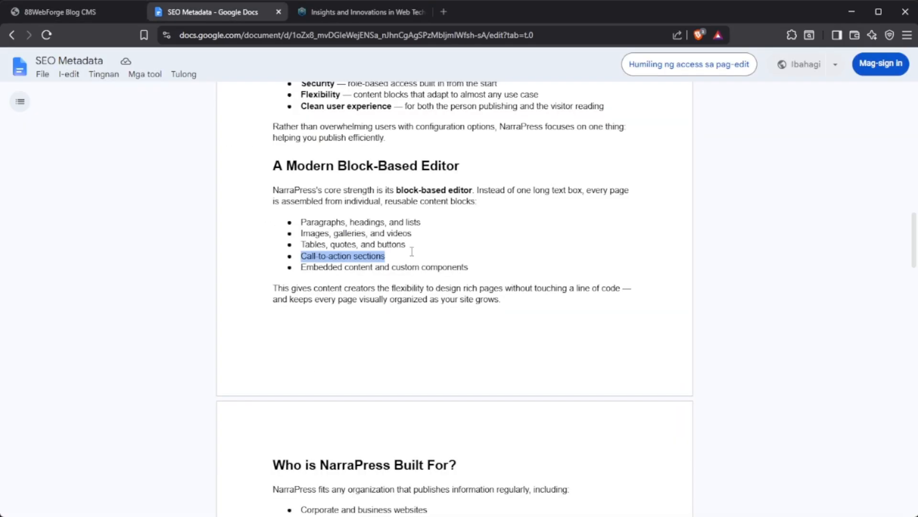
left_click_drag(477, 274, 302, 263)
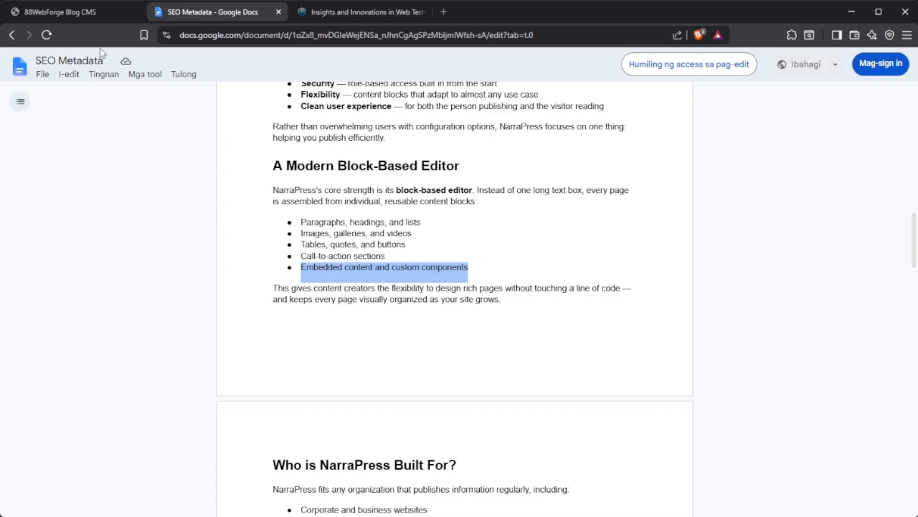
left_click(87, 13)
left_click(272, 451)
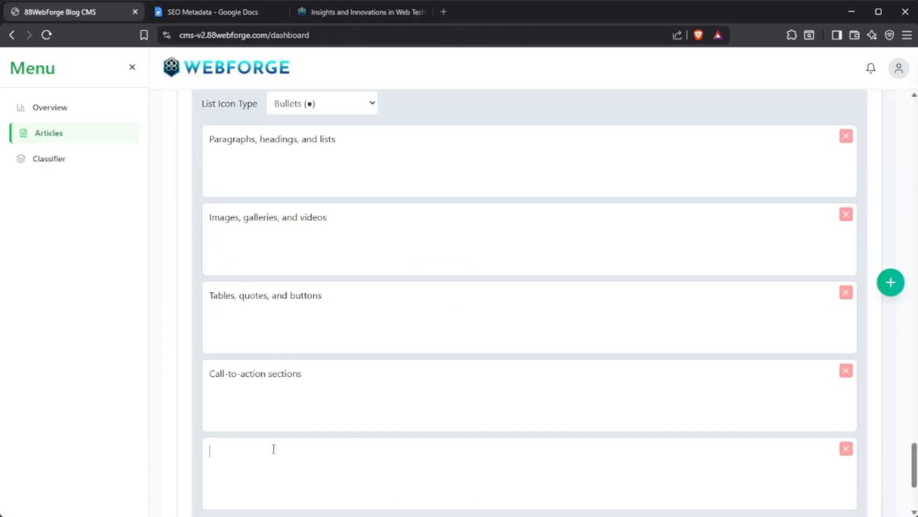
key("ctrl+v")
- Copy the paragraph starting "This gives content creators the flexibility" from the Google Doc into the List block's outro paragraph
left_click(193, 14)
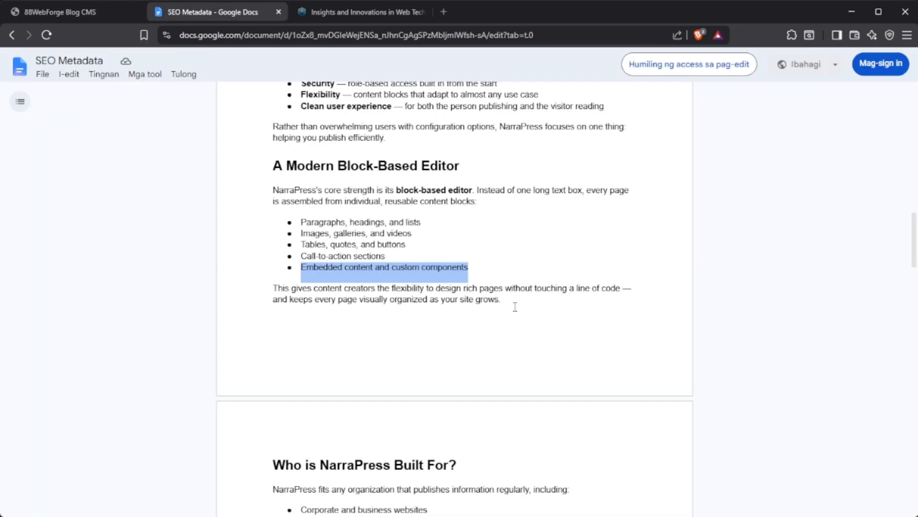
left_click_drag(515, 307, 244, 284)
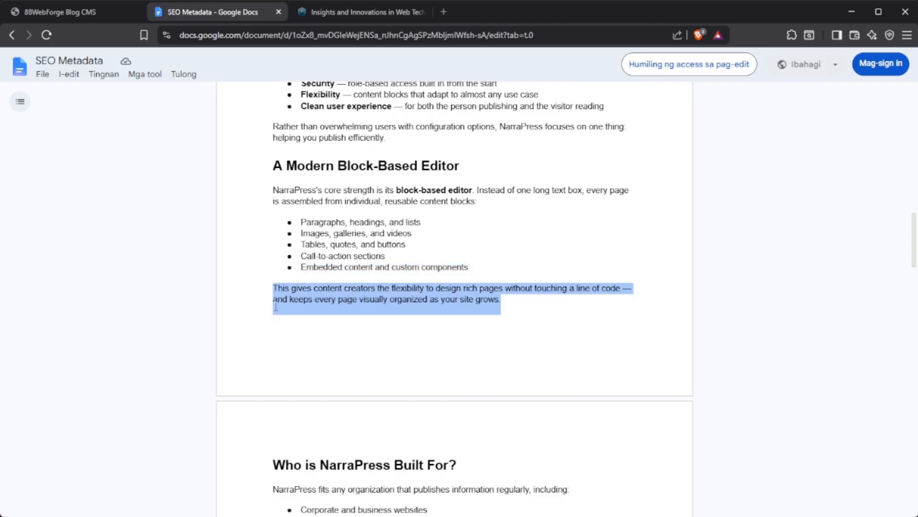
left_click(90, 15)
scroll(295, 355, "down", 3)
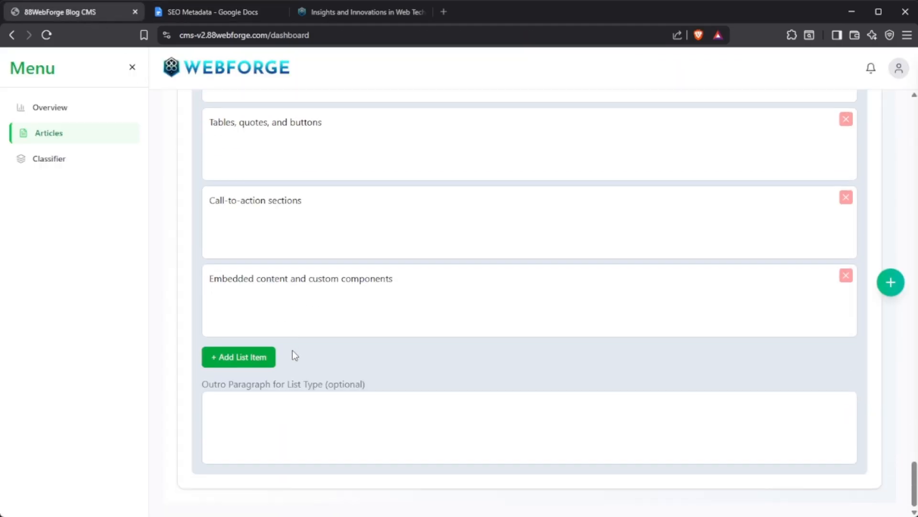
left_click(271, 408)
key("ctrl+v")
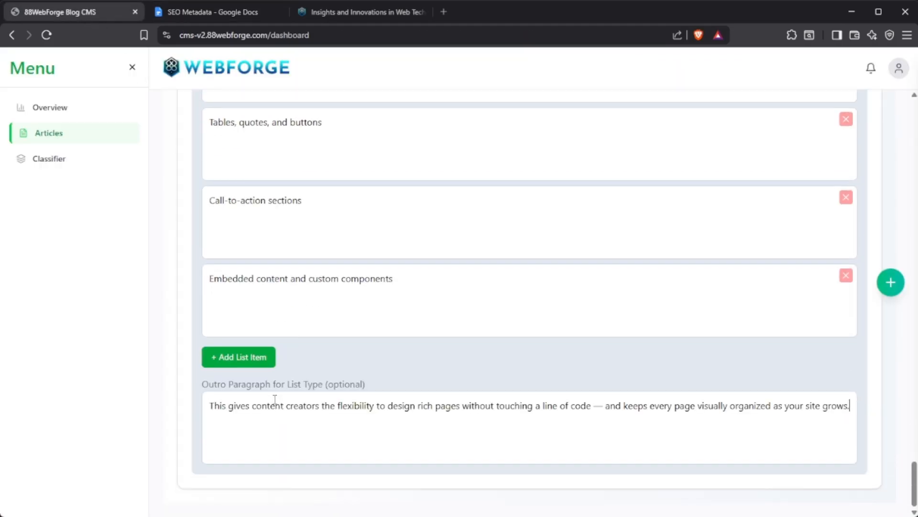
- Look through the remaining sections of the Google Doc that follow "A Modern Block-Based Editor"
left_click(219, 10)
scroll(254, 272, "down", 6)
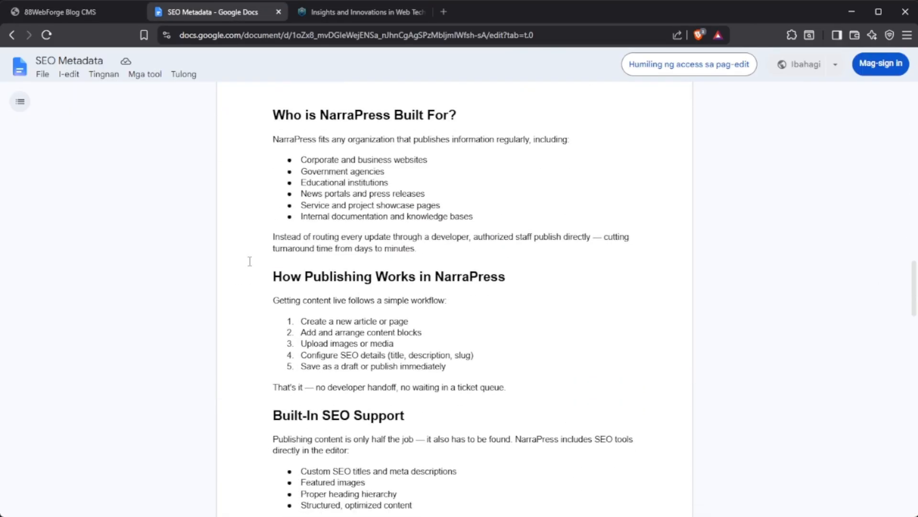
scroll(455, 231, "down", 8)
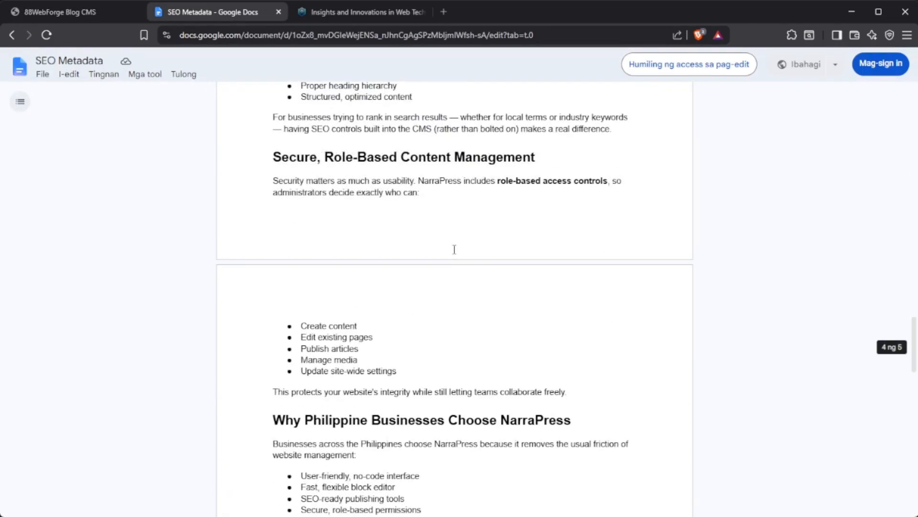
scroll(455, 248, "up", 5)
scroll(455, 248, "up", 10)
left_click(492, 376)
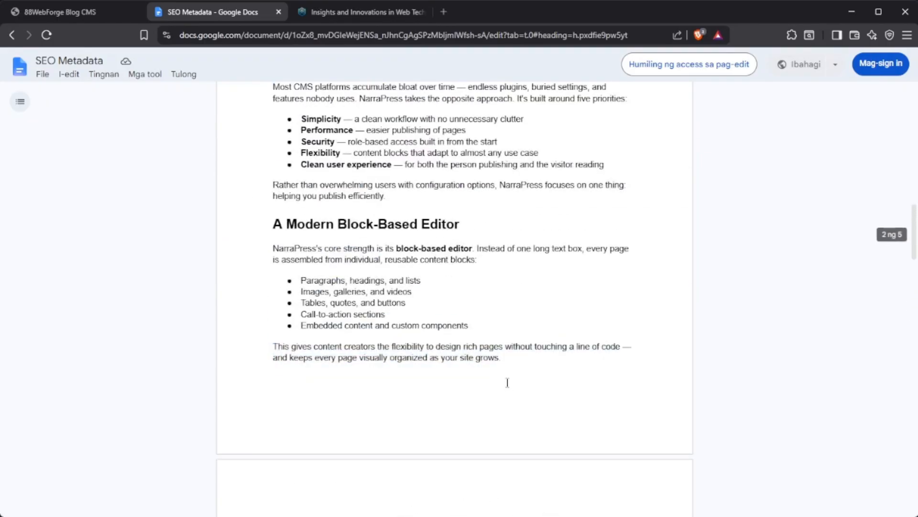
- Return to the article form in the CMS and submit the new NarraPress article with its publication status left as Draft
left_click(64, 5)
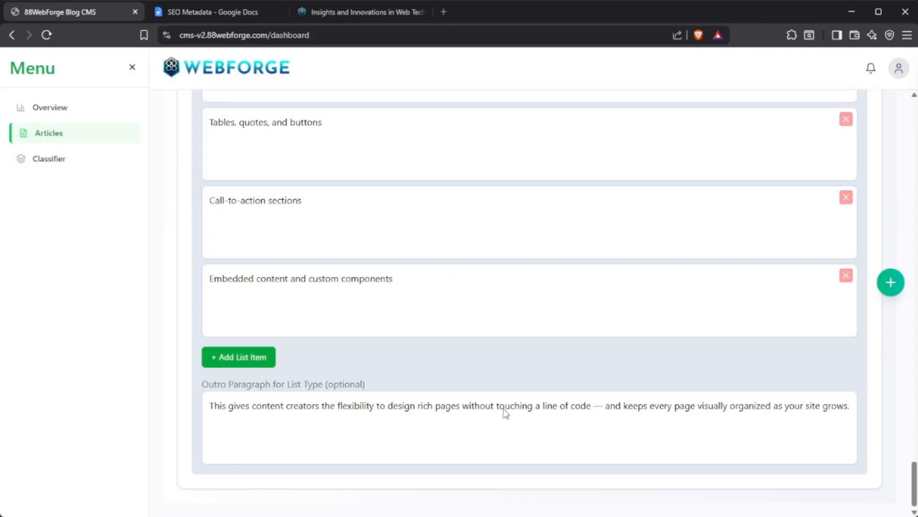
scroll(663, 445, "up", 7)
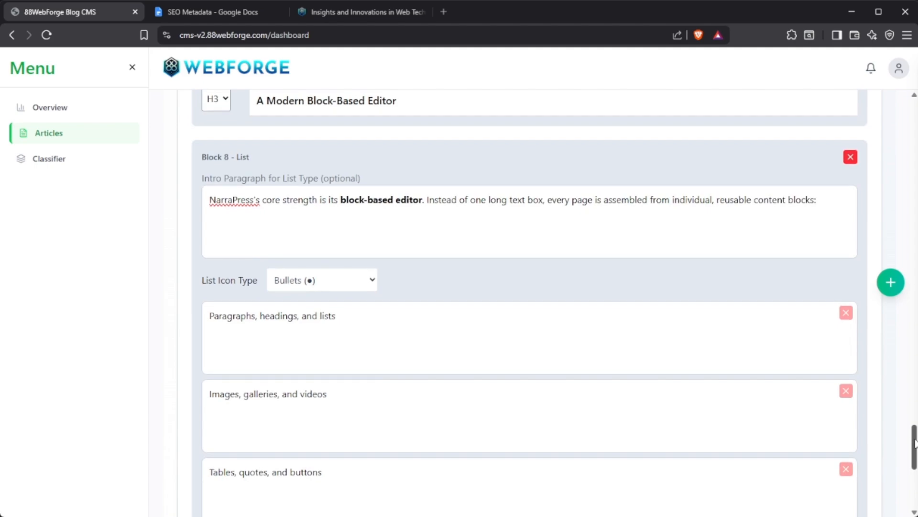
left_click_drag(914, 443, 914, 272)
scroll(529, 303, "up", 20)
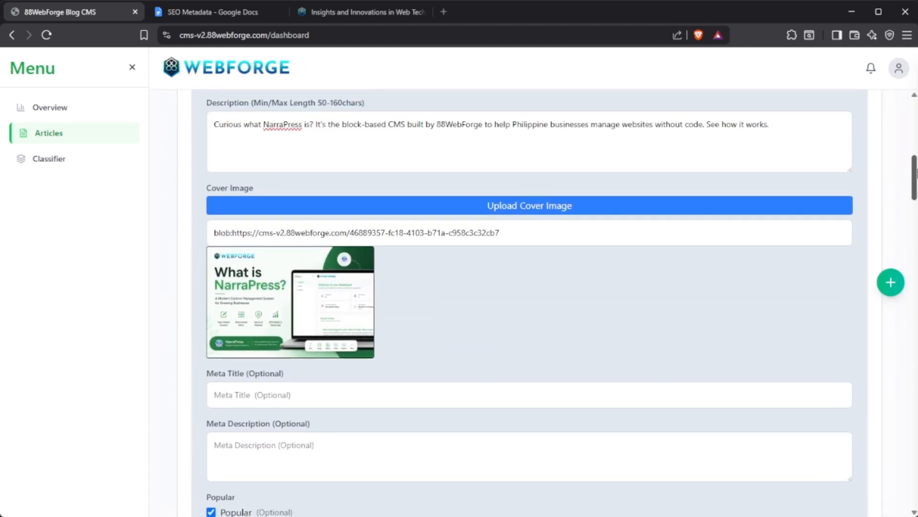
scroll(529, 302, "up", 5)
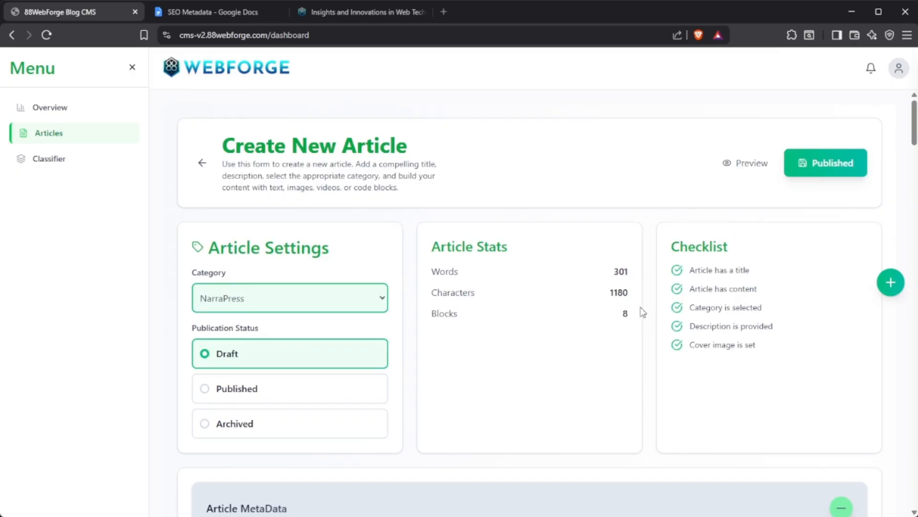
left_click(837, 168)
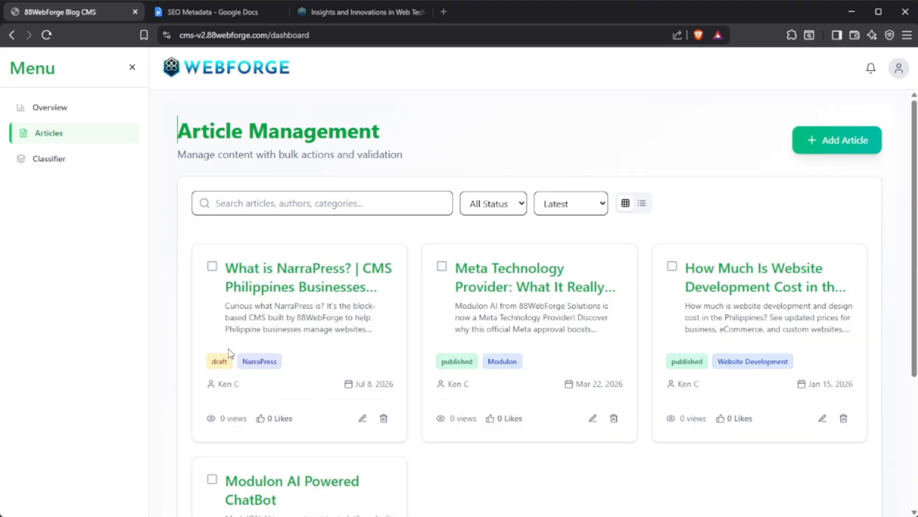
- Edit the saved "What is NarraPress?" article, set its publication status to Published and update it
left_click(363, 420)
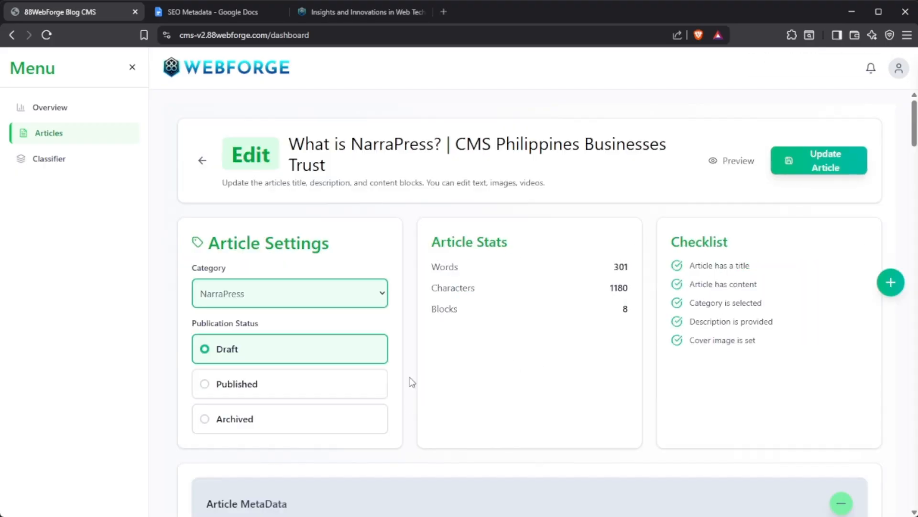
left_click(306, 385)
left_click(835, 171)
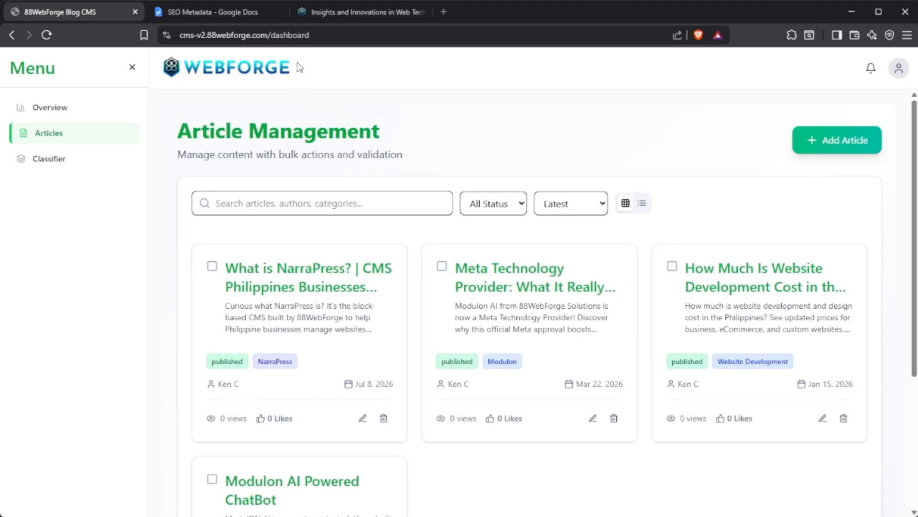
- Switch to the public 88WebForge blog page and look through its article listing for the new NarraPress article
left_click(345, 14)
scroll(426, 358, "down", 3)
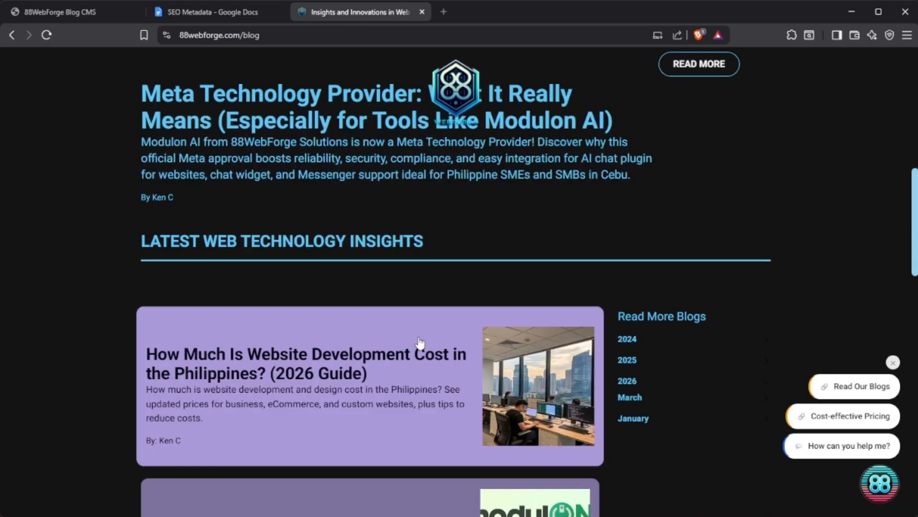
scroll(420, 345, "up", 3)
scroll(419, 337, "down", 5)
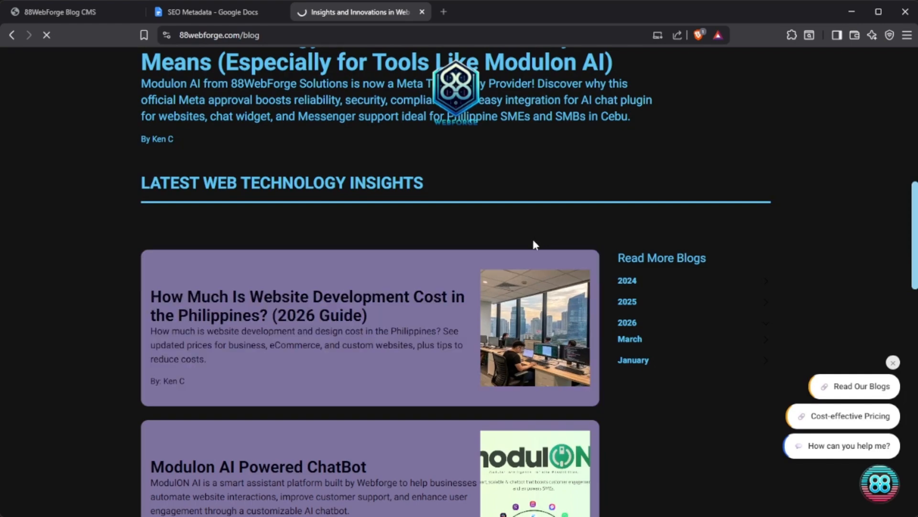
scroll(532, 244, "down", 2)
scroll(658, 291, "up", 2)
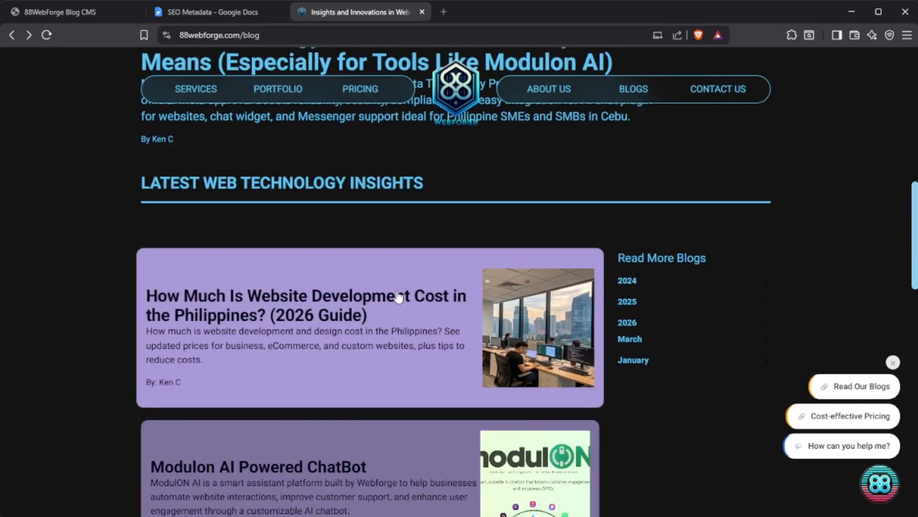
- Open the "How Much Is Website Development Cost in the Philippines? (2026 Guide)" article and look through its page layout
left_click(306, 293)
scroll(319, 277, "down", 3)
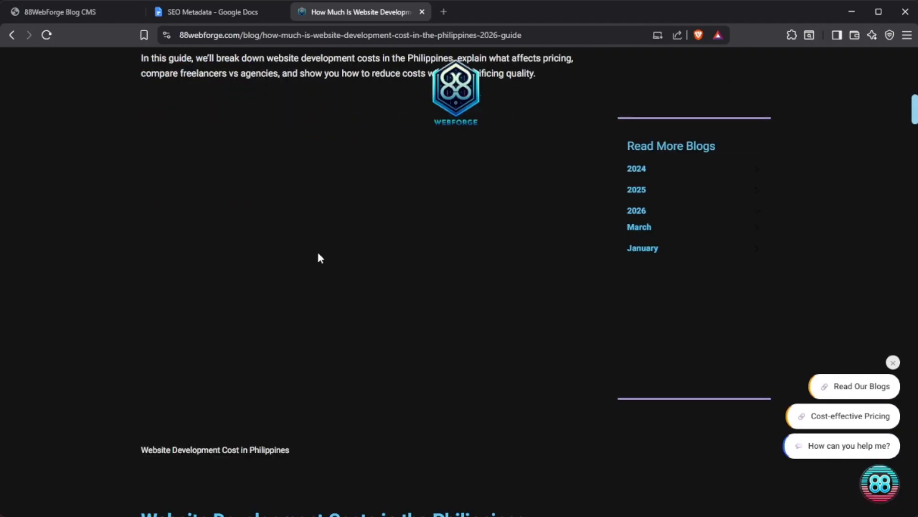
scroll(317, 259, "down", 1)
scroll(315, 258, "up", 8)
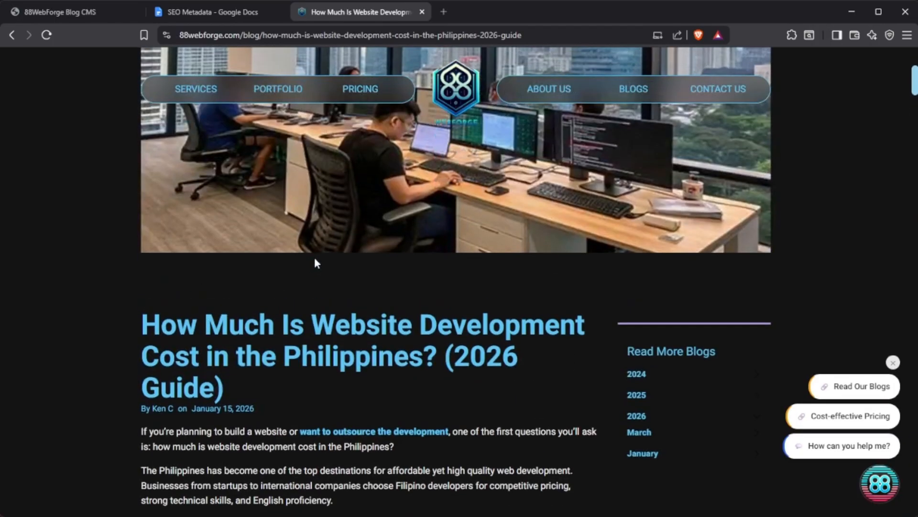
scroll(315, 261, "down", 10)
scroll(315, 262, "down", 6)
scroll(315, 258, "up", 15)
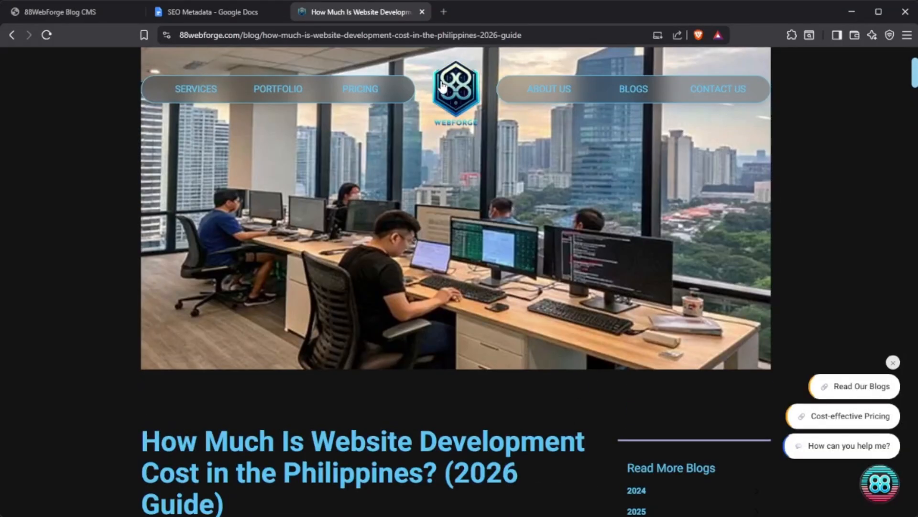
- Go to the 88WebForge homepage and examine the article cards in its Latest Blogs section
left_click(436, 82)
scroll(404, 278, "down", 10)
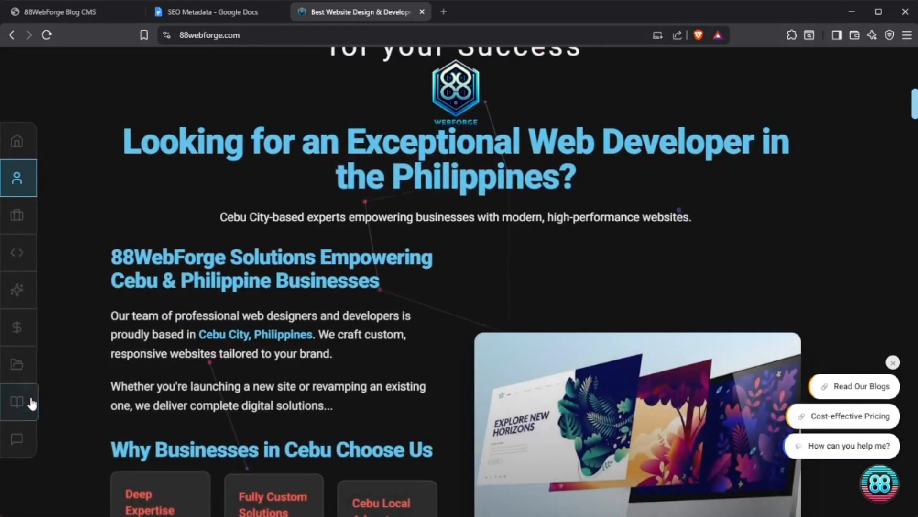
left_click(29, 411)
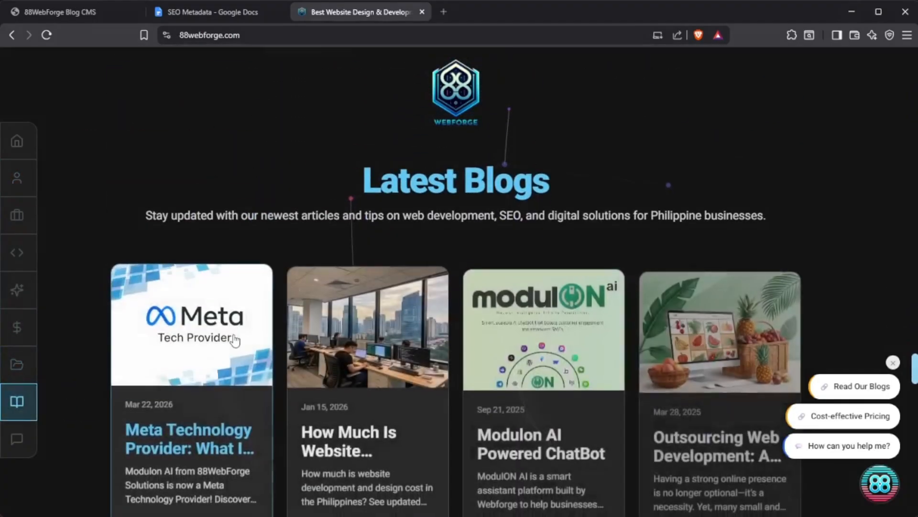
scroll(205, 368, "down", 5)
scroll(151, 304, "up", 1)
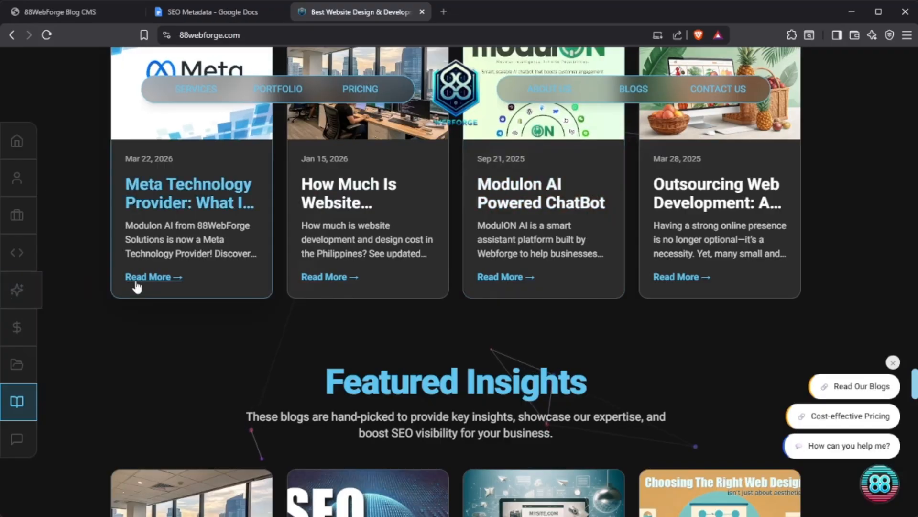
scroll(203, 207, "up", 3)
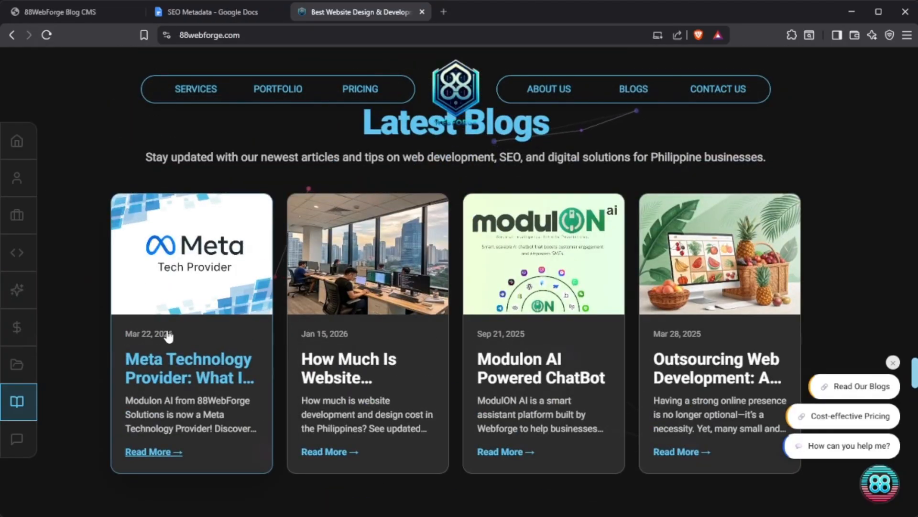
- Return to the public blog page, reload it and check the featured article and the latest insights list
left_click(633, 89)
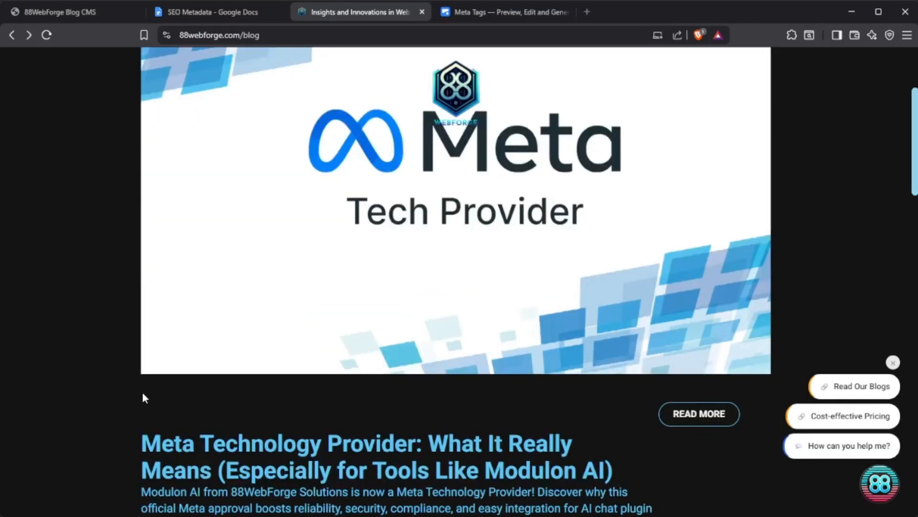
scroll(598, 499, "down", 2)
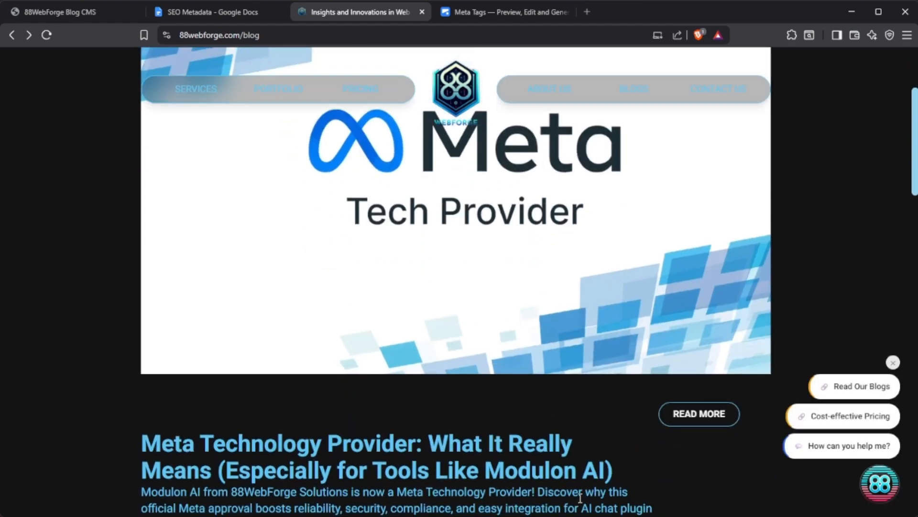
key("ctrl+r")
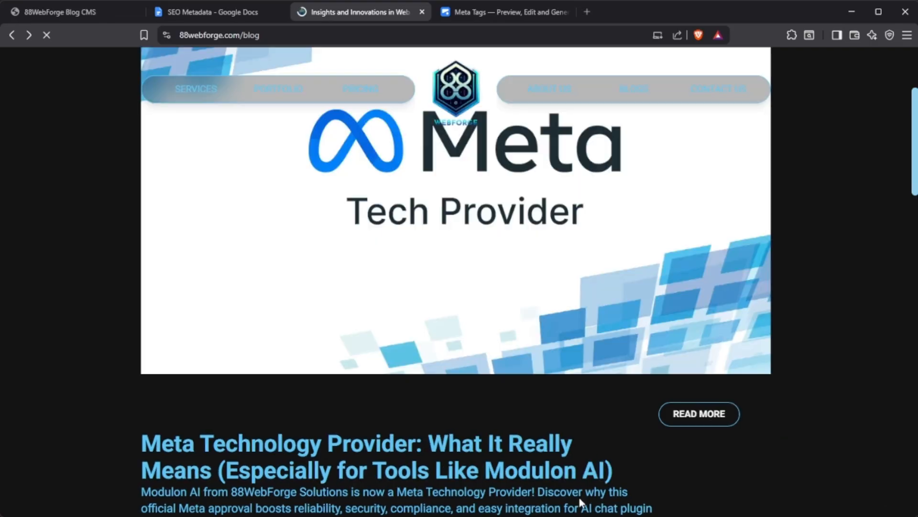
scroll(473, 437, "down", 4)
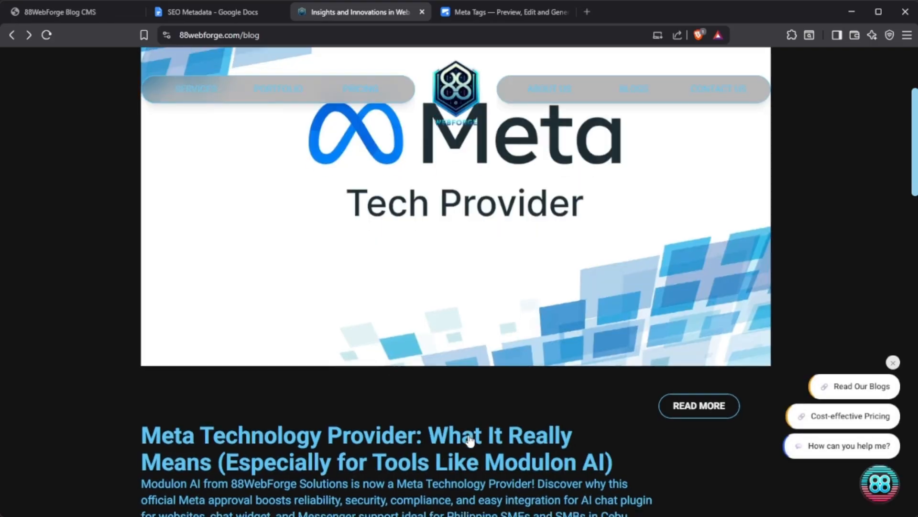
scroll(475, 449, "down", 3)
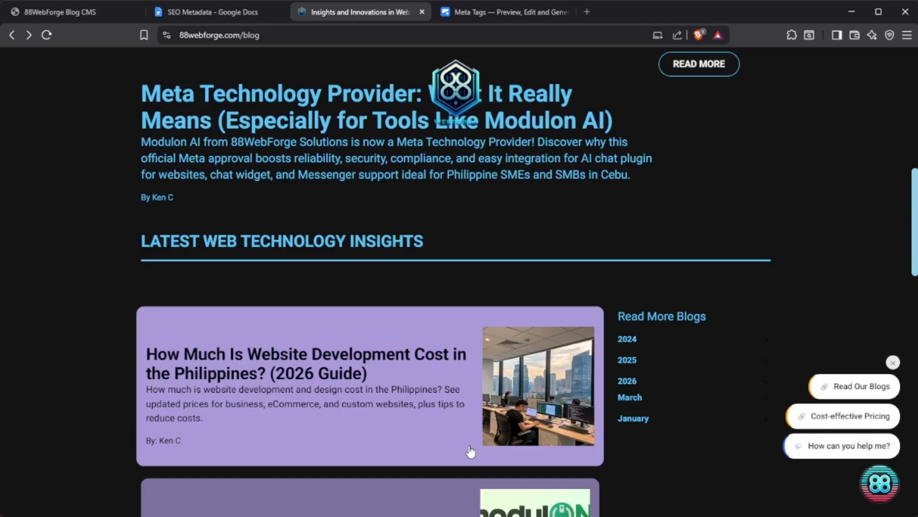
- Load the site's root address without the "blog" path, reopen the blog page from there and examine its featured article
double_click(247, 43)
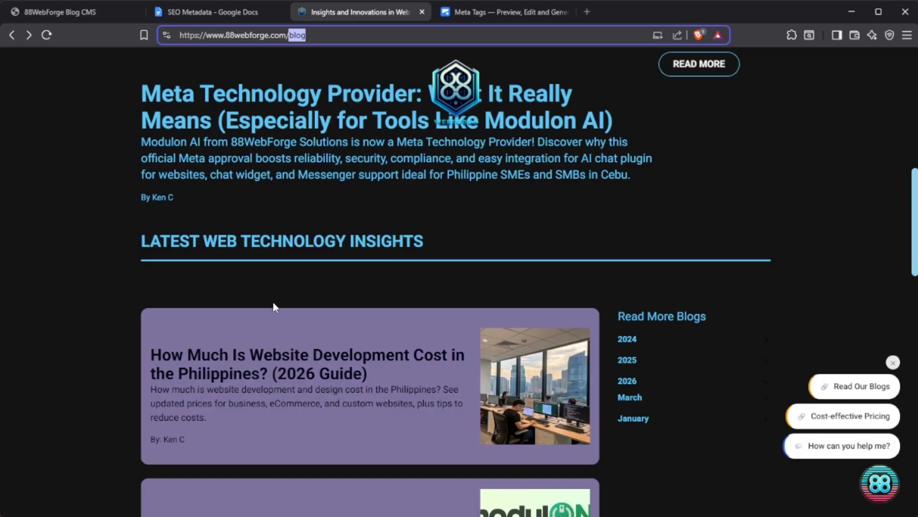
key("BackSpace")
key("Return")
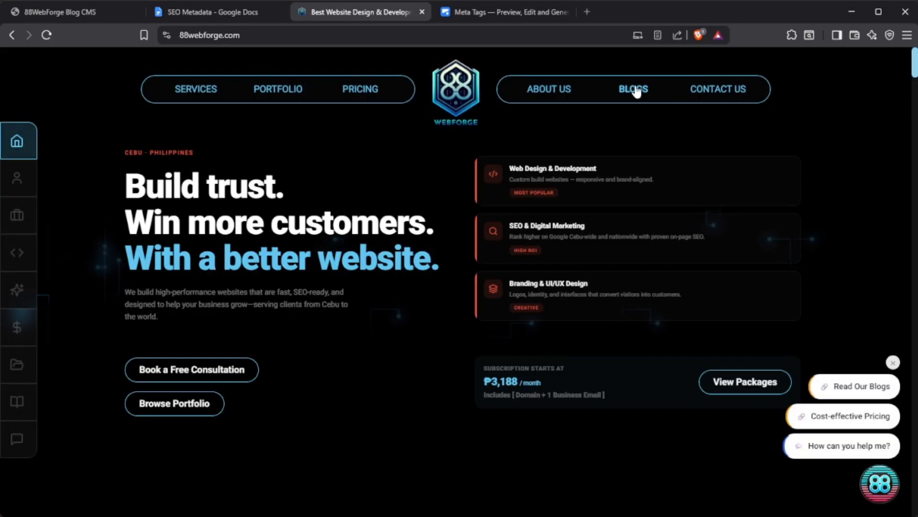
left_click(635, 90)
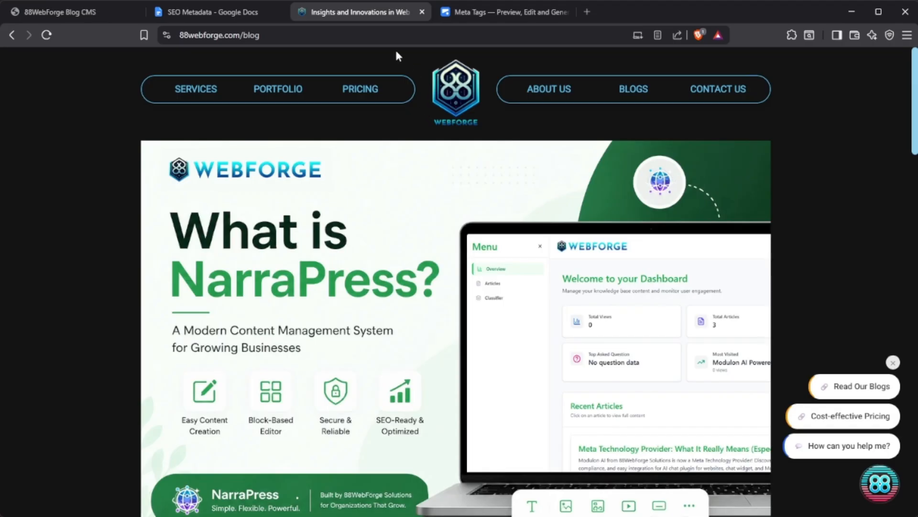
scroll(289, 279, "down", 3)
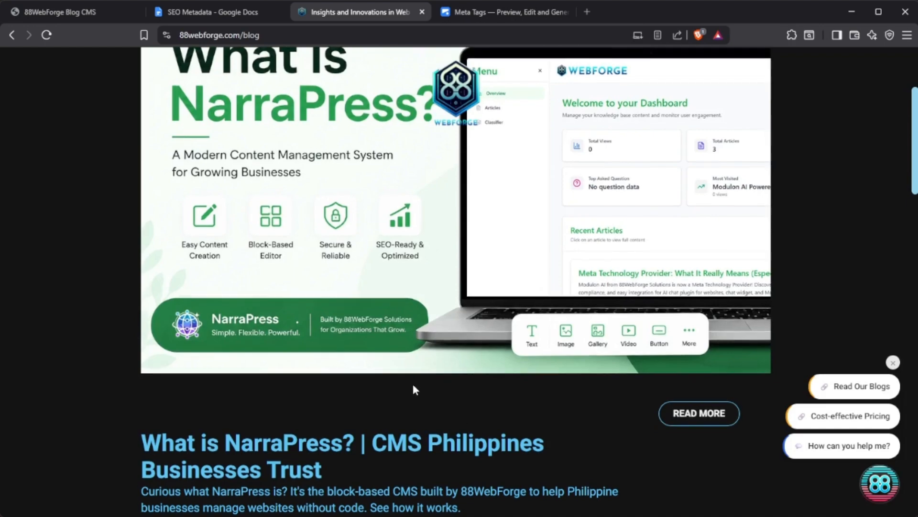
scroll(412, 378, "down", 3)
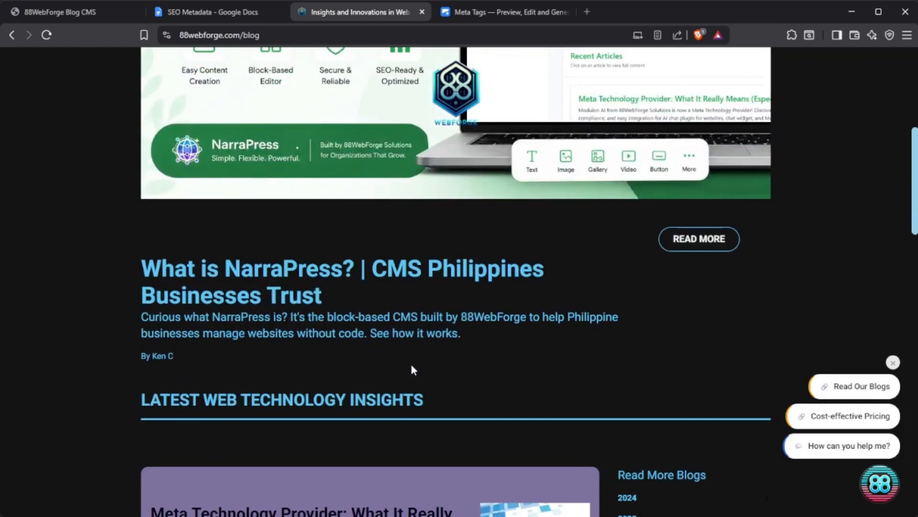
- Open the full "What is NarraPress? | CMS Philippines Businesses Trust" article and review its content through "A Modern Block-Based Editor"
left_click(683, 244)
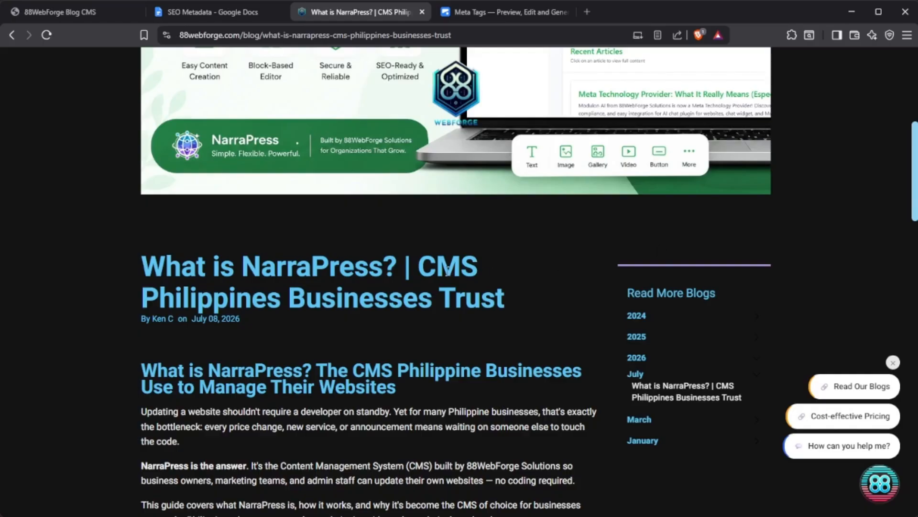
scroll(433, 279, "up", 6)
scroll(436, 289, "down", 10)
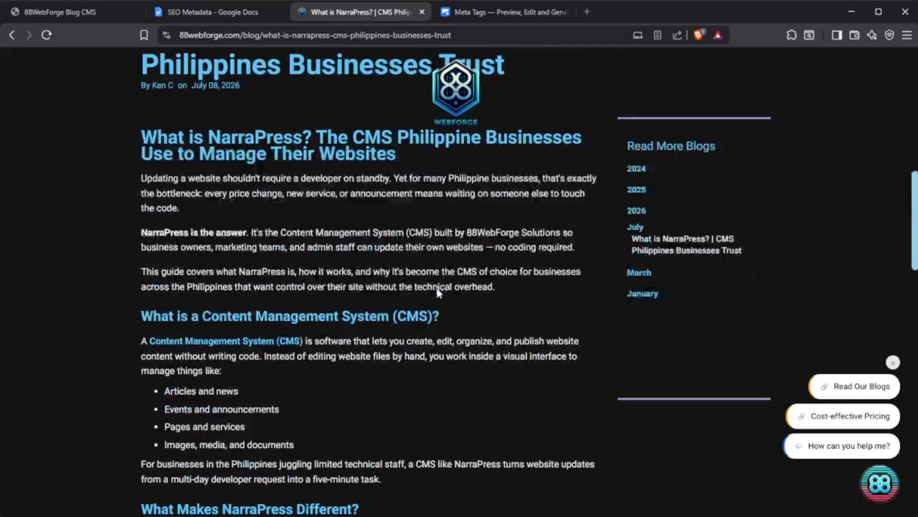
scroll(316, 364, "down", 2)
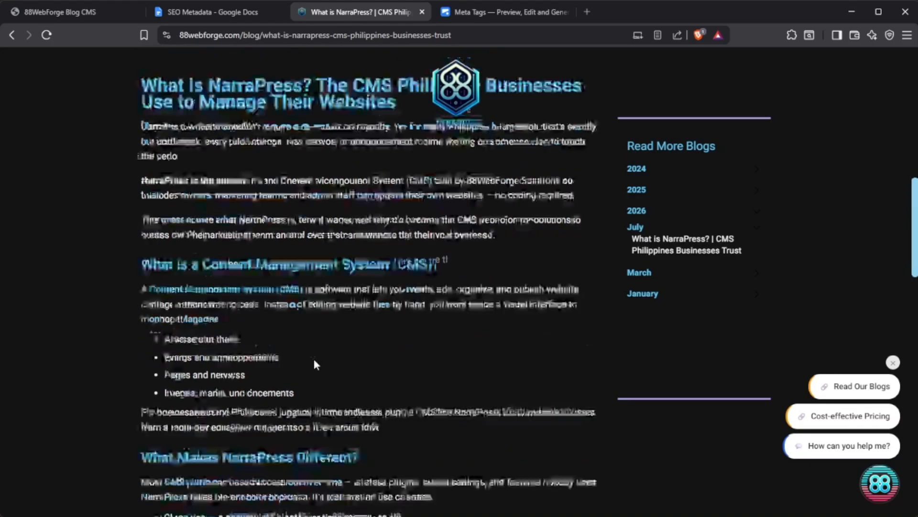
scroll(315, 365, "down", 4)
scroll(294, 314, "down", 9)
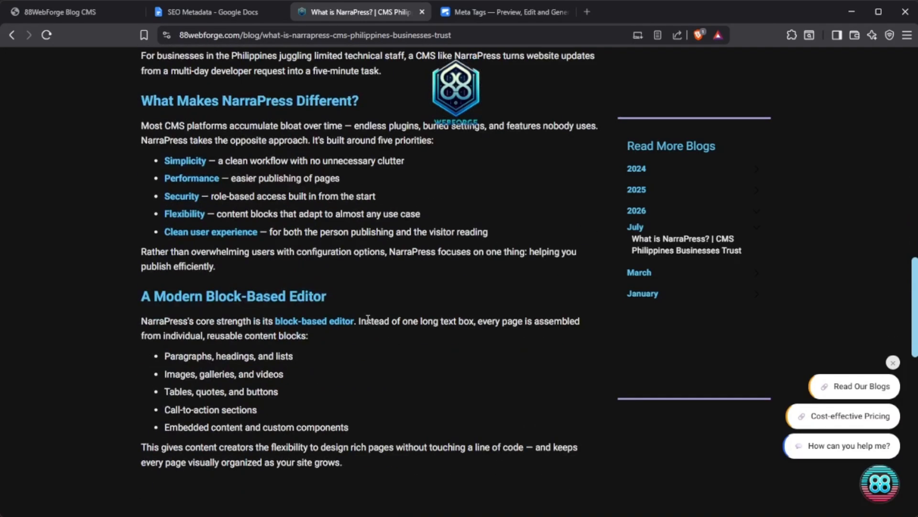
scroll(369, 324, "up", 5)
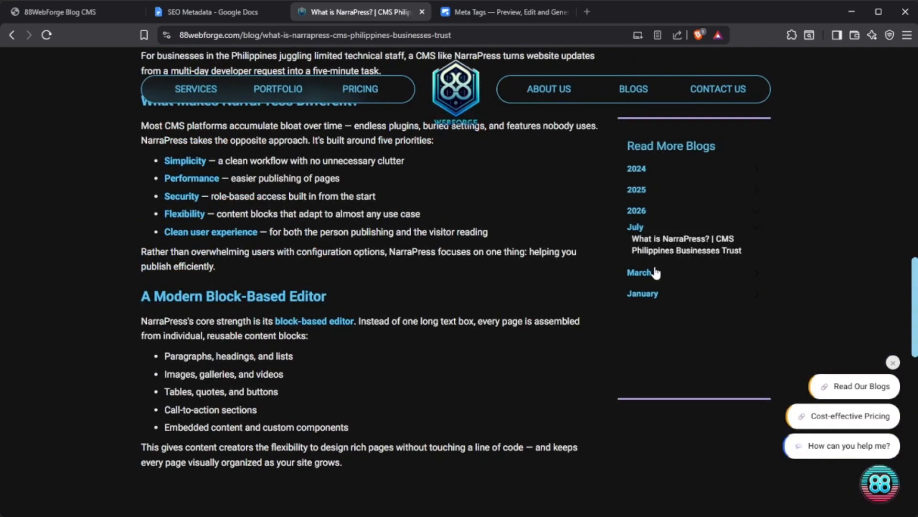
- Expand the March and January entries under 2026 in the article's Read More Blogs list and look over the page again
left_click(634, 276)
left_click(654, 331)
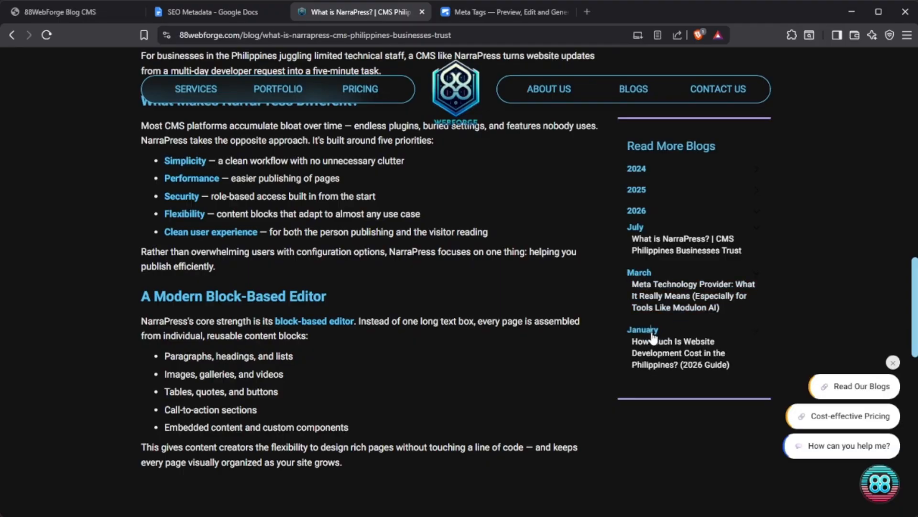
left_click(484, 13)
left_click(356, 12)
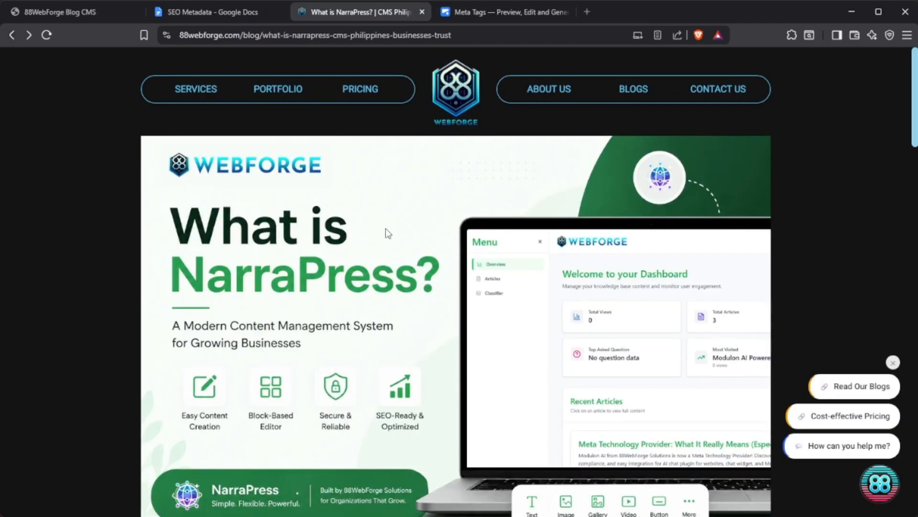
scroll(507, 262, "down", 5)
scroll(377, 345, "down", 7)
scroll(382, 337, "up", 6)
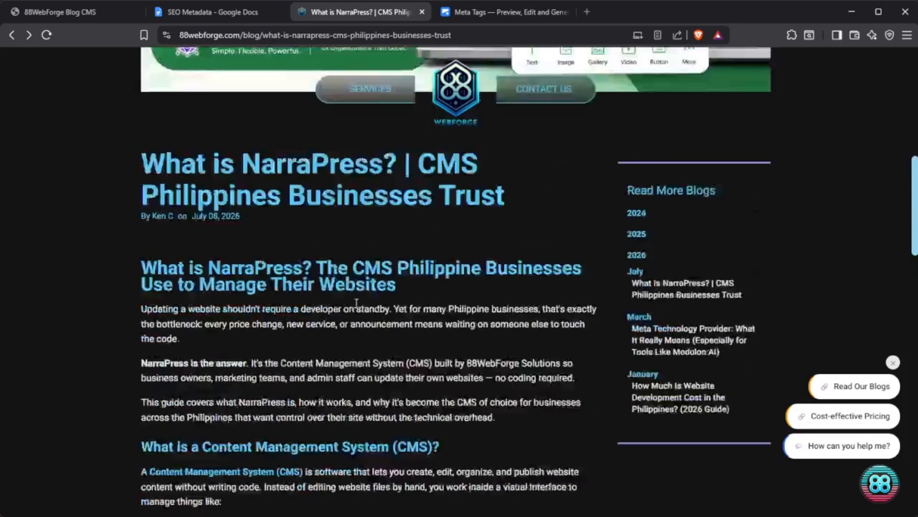
- Copy the NarraPress article's URL into the metatags.io Meta Tags Toolkit and parse its metadata
left_click(469, 38)
key("ctrl+a")
key("ctrl+c")
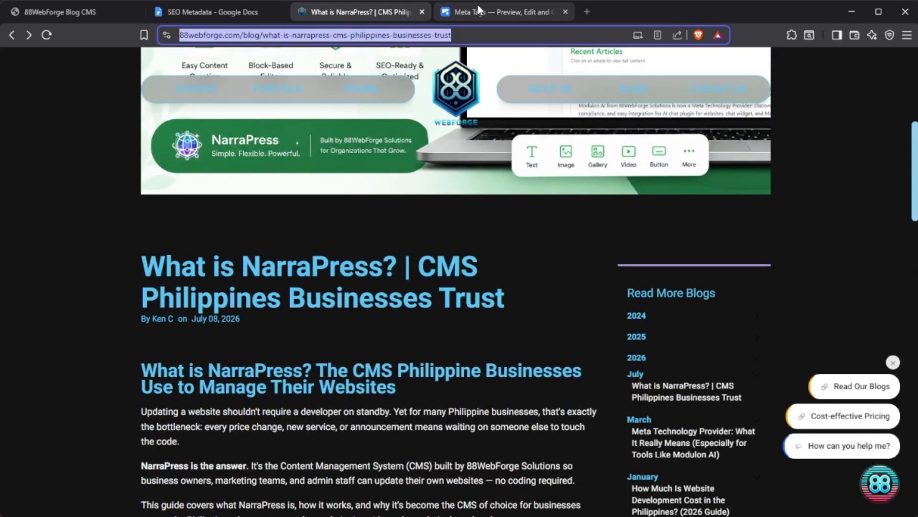
left_click(478, 12)
key("ctrl+a")
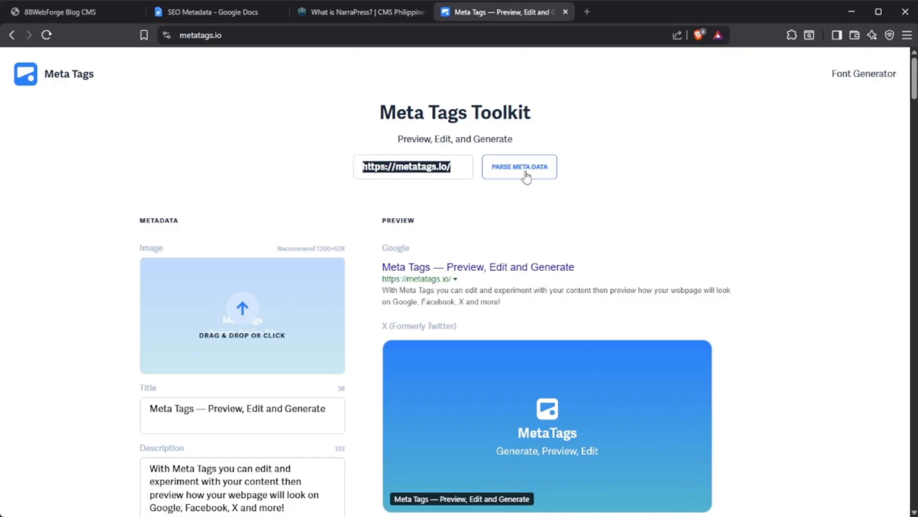
key("ctrl+v")
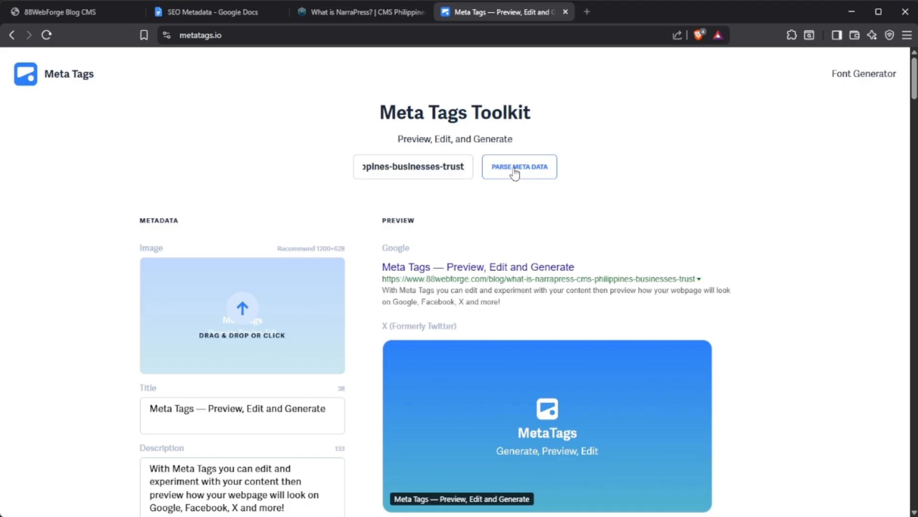
left_click(514, 171)
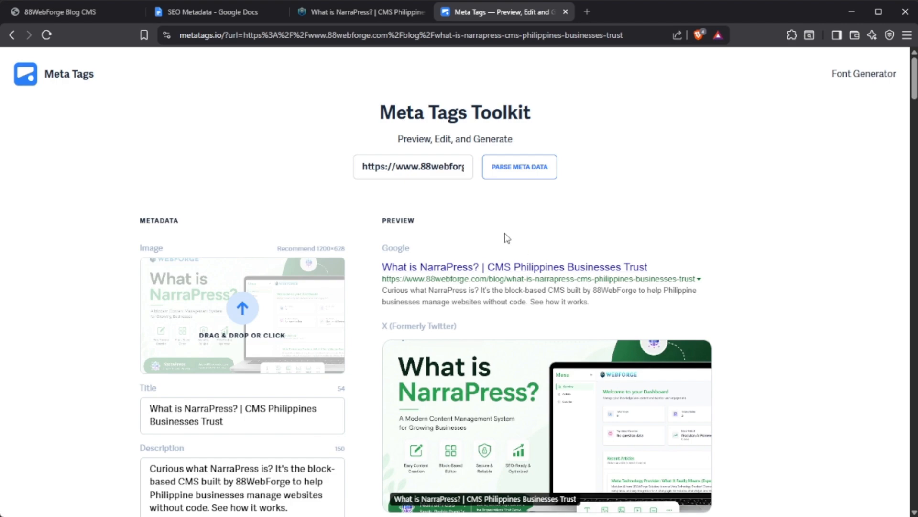
- Examine the article's parsed title, description and image in the Google, X, Facebook and LinkedIn previews
scroll(488, 206, "down", 3)
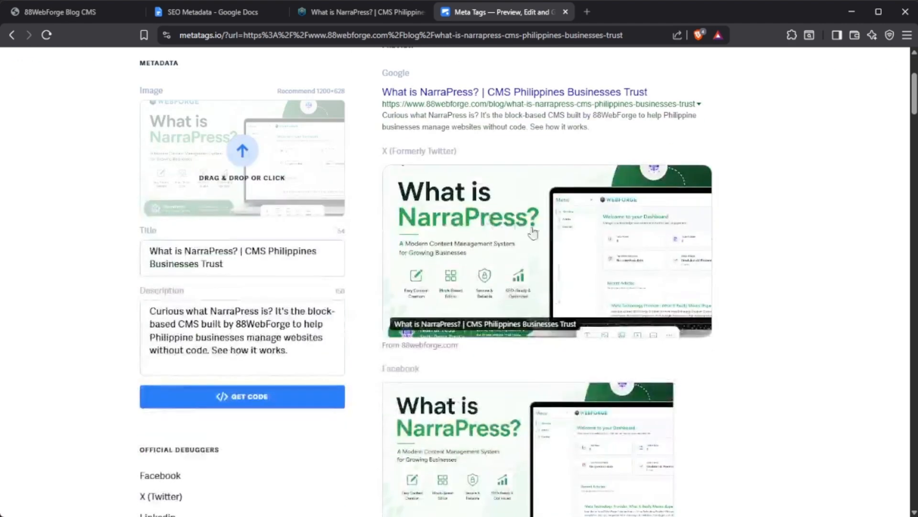
scroll(585, 329, "up", 3)
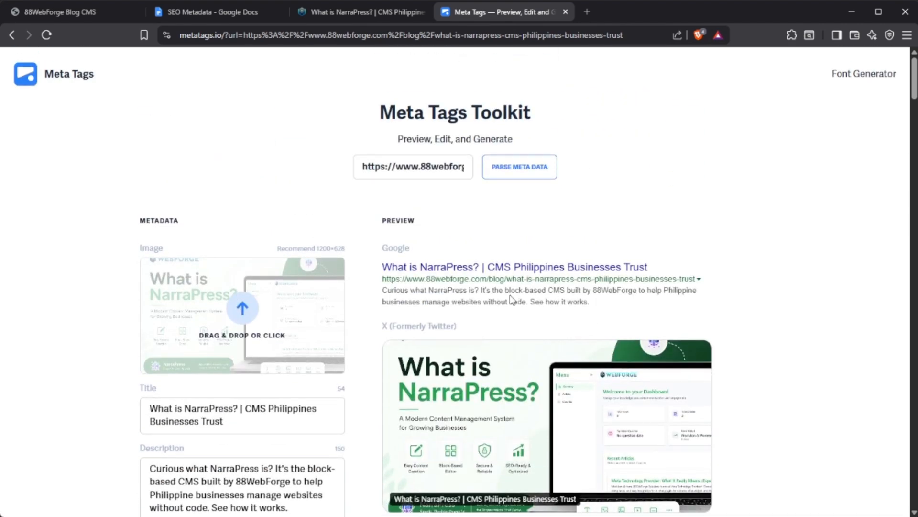
scroll(430, 335, "down", 5)
scroll(427, 366, "down", 5)
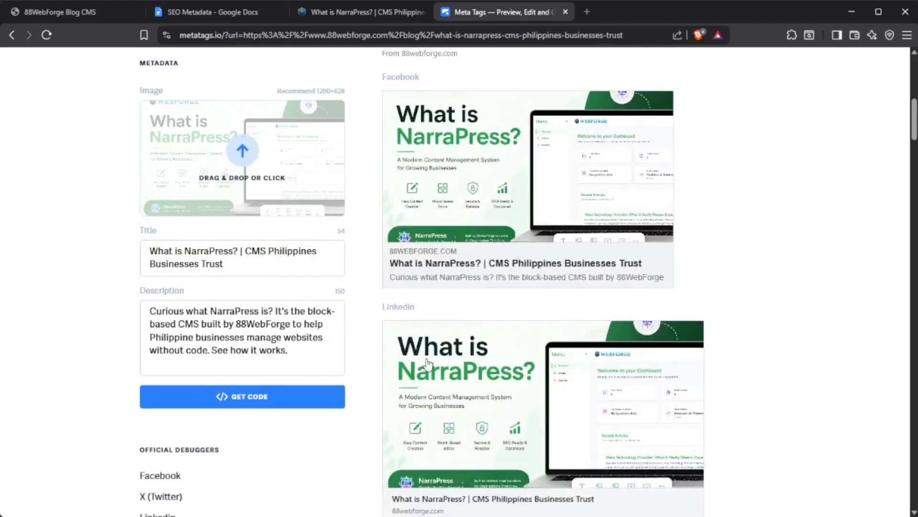
- Examine the article's metadata in the LinkedIn, Pinterest and Slack previews, and check its parsed description text
scroll(427, 364, "down", 4)
scroll(426, 360, "down", 6)
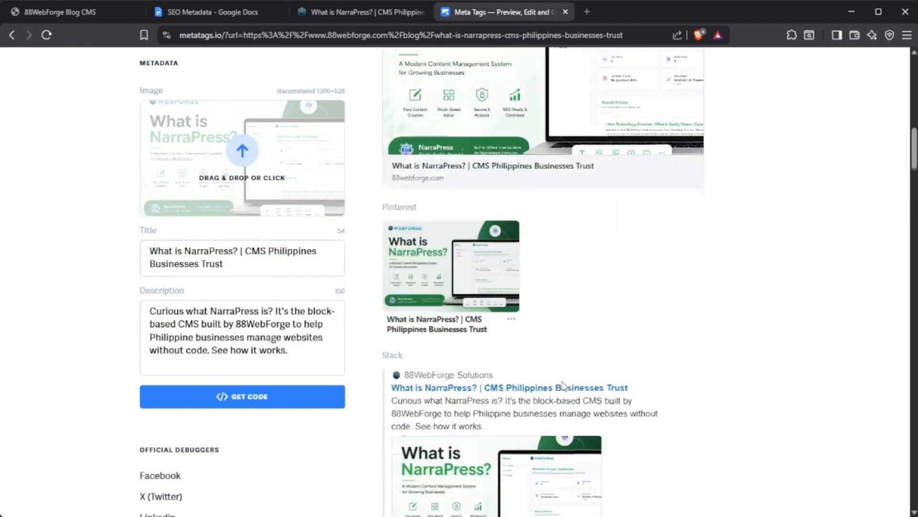
scroll(593, 373, "down", 2)
scroll(588, 369, "up", 11)
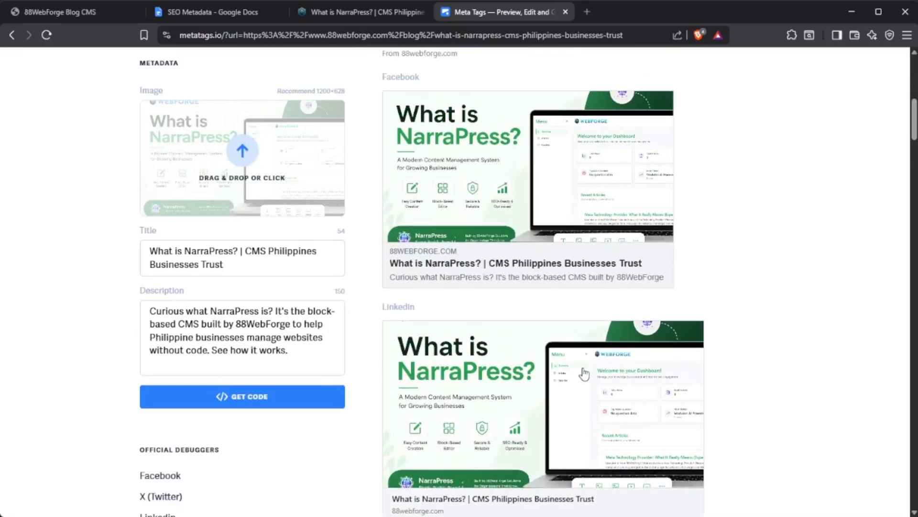
double_click(202, 334)
left_click(292, 357)
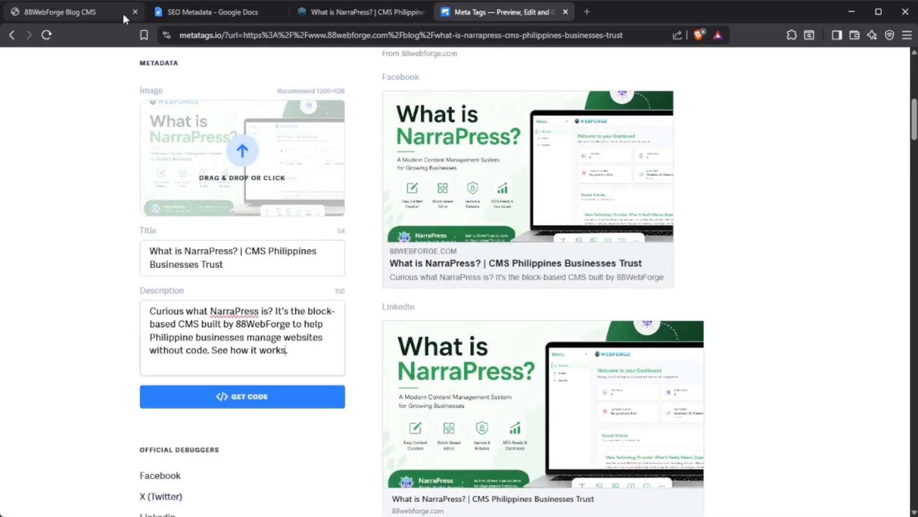
- Switch to the 88WebForge Blog CMS and review the article's title, description and cover image against the parsed meta tags
left_click(202, 11)
left_click(61, 15)
scroll(362, 267, "up", 5)
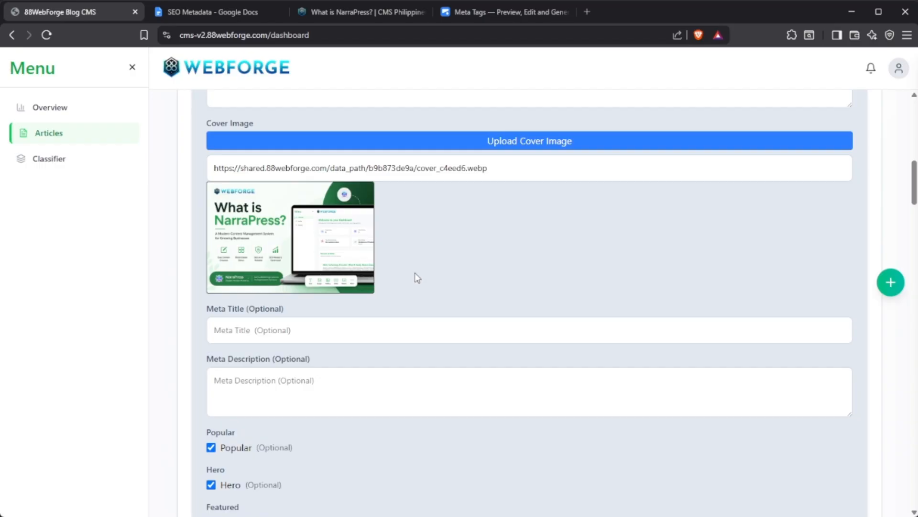
scroll(415, 275, "up", 4)
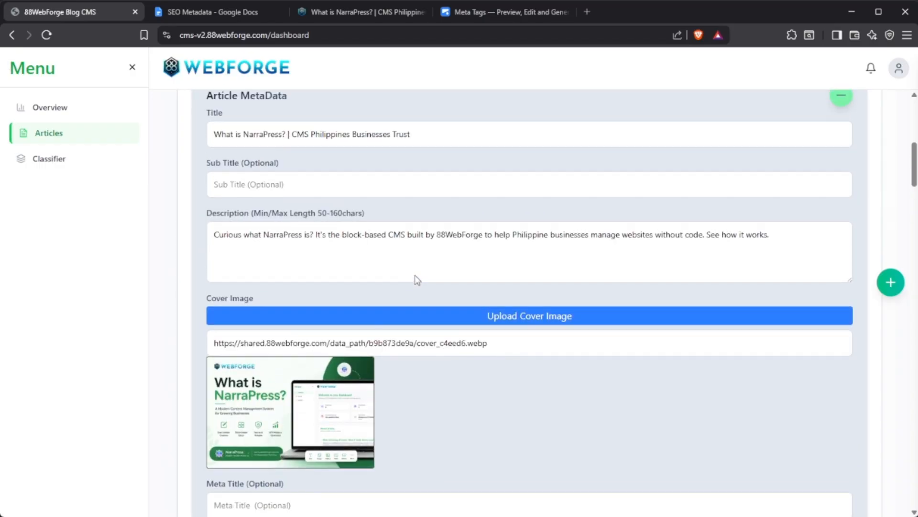
left_click(413, 259)
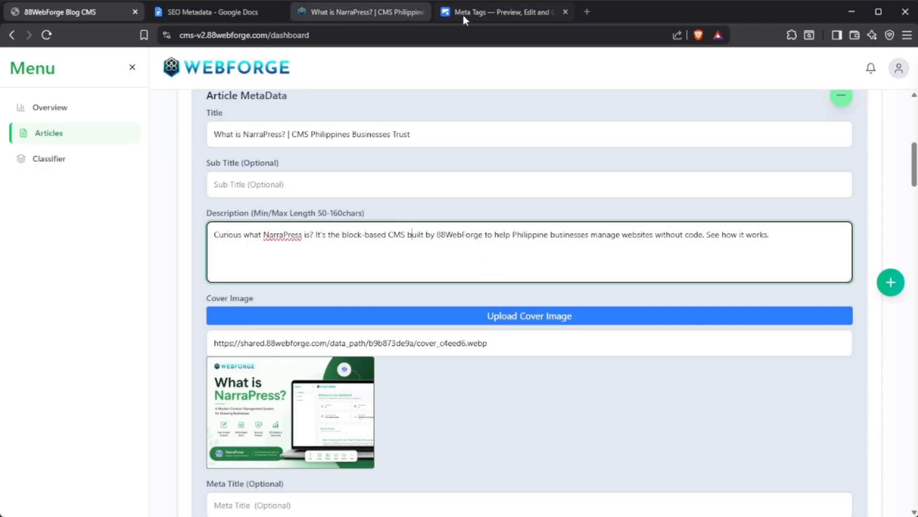
- Switch to the Meta Tags site and examine the article's Facebook, LinkedIn and Pinterest link previews
left_click(495, 13)
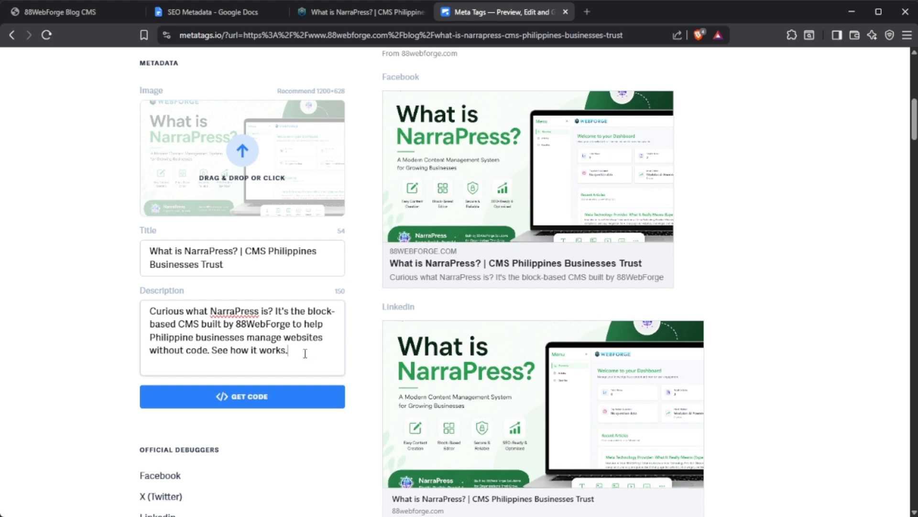
scroll(321, 352, "down", 5)
scroll(607, 365, "down", 4)
scroll(586, 353, "up", 5)
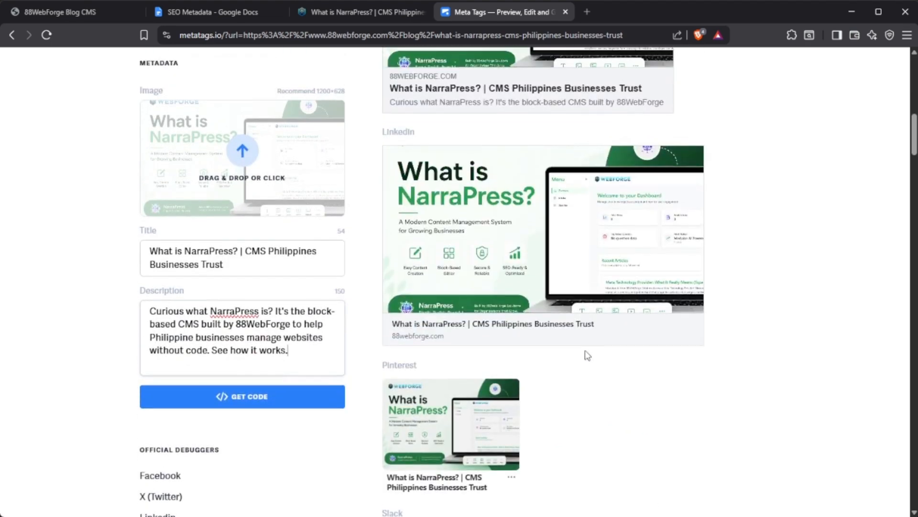
- Return to the 88WebForge Blog CMS and review the article's settings, metadata and all existing content blocks through the last one
left_click(91, 14)
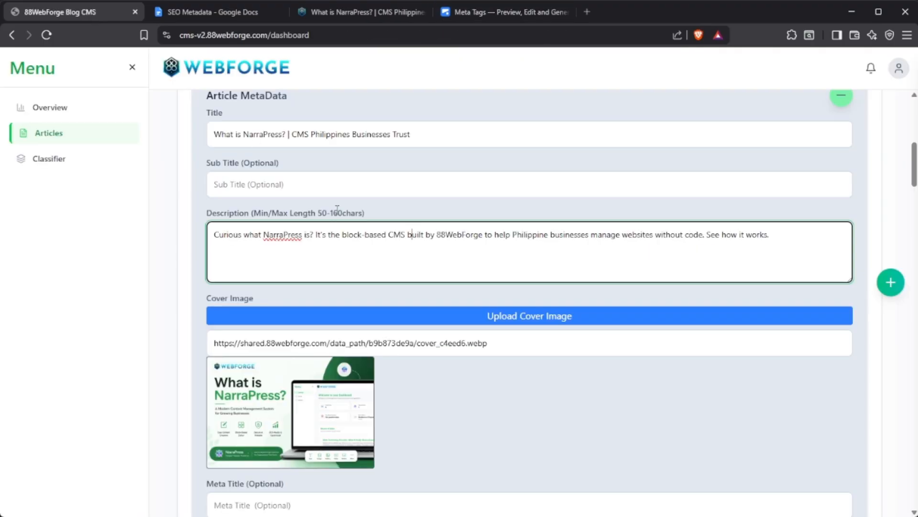
scroll(485, 321, "down", 5)
scroll(467, 316, "down", 15)
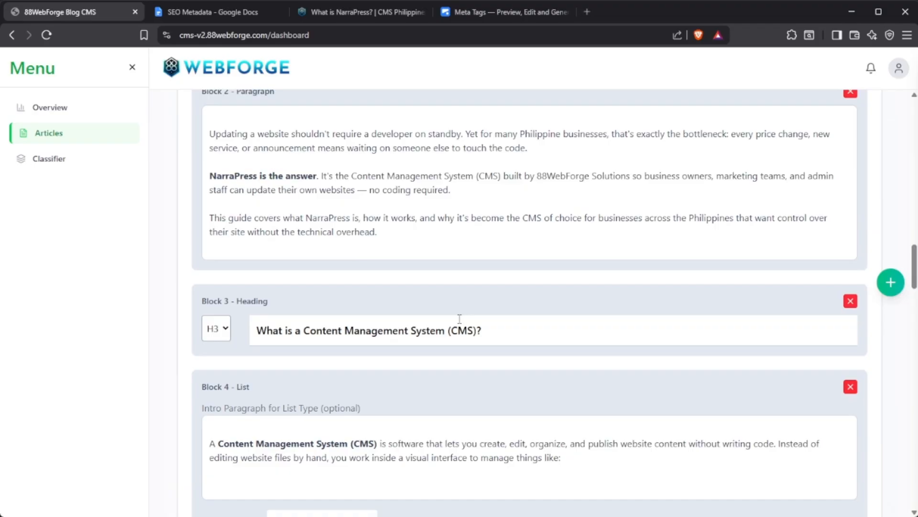
scroll(454, 317, "down", 13)
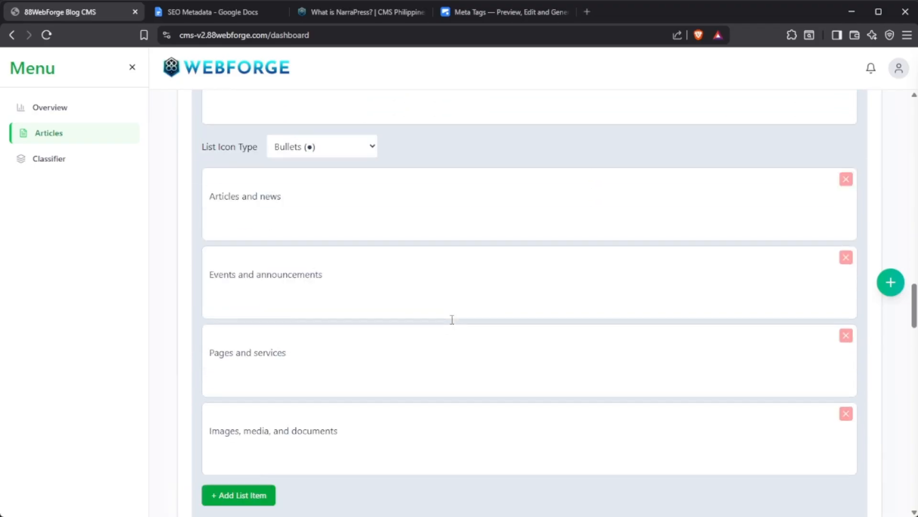
scroll(452, 320, "down", 6)
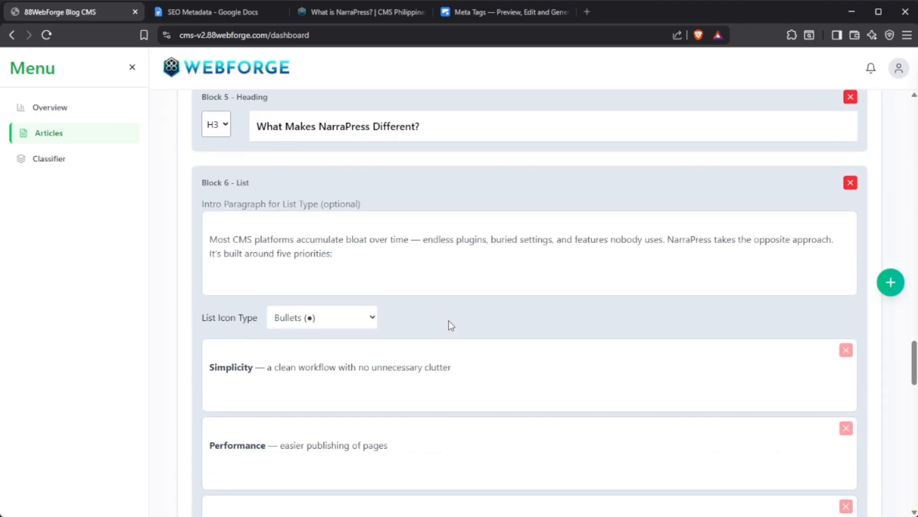
scroll(448, 322, "down", 17)
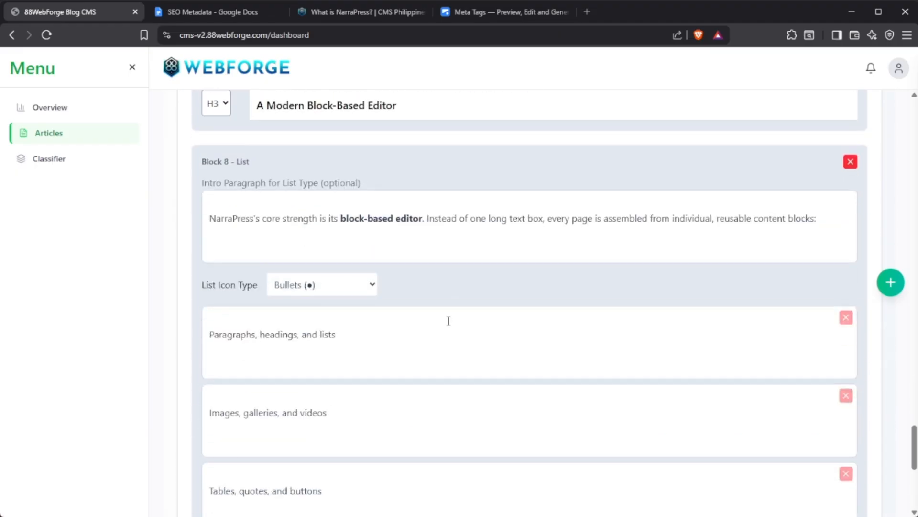
scroll(448, 321, "down", 7)
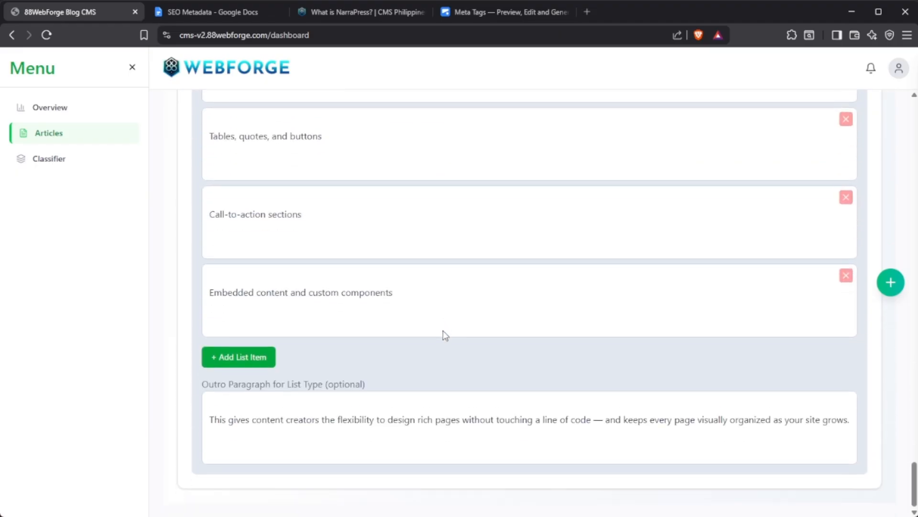
scroll(459, 349, "up", 20)
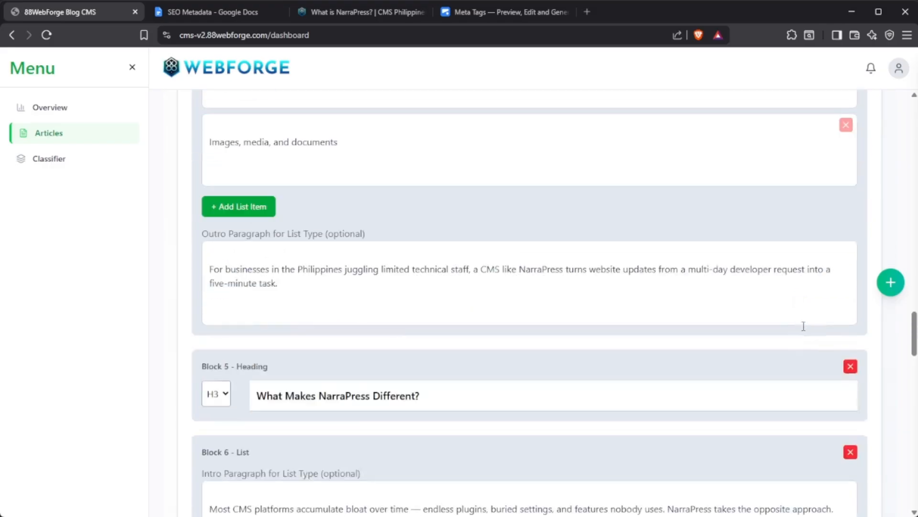
scroll(803, 326, "up", 20)
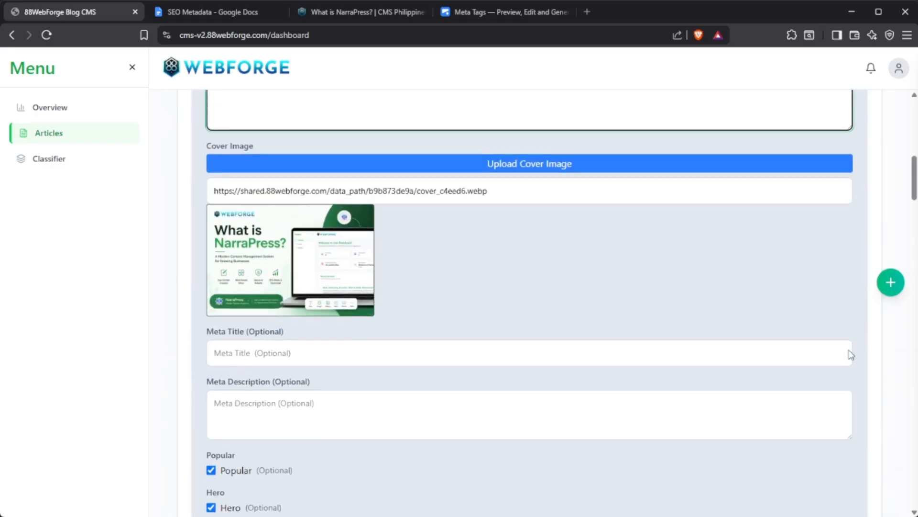
scroll(851, 354, "up", 14)
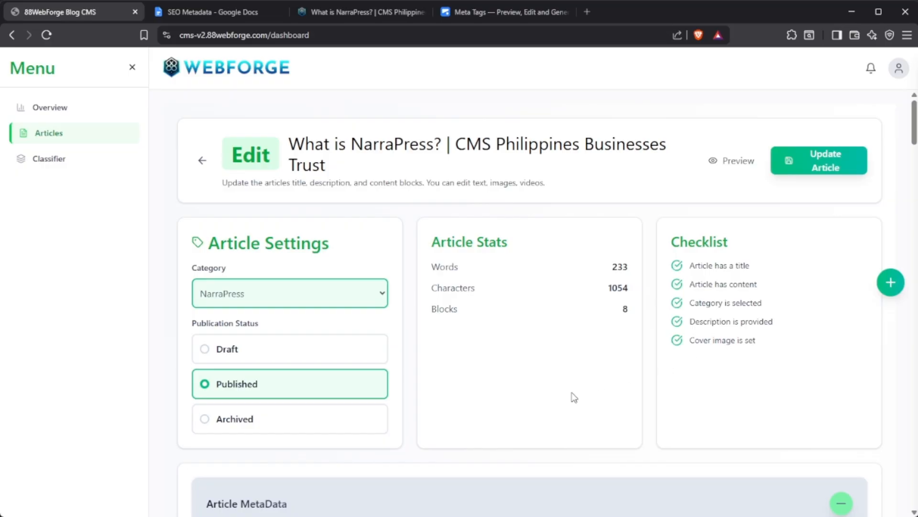
scroll(572, 406, "down", 15)
scroll(569, 420, "down", 20)
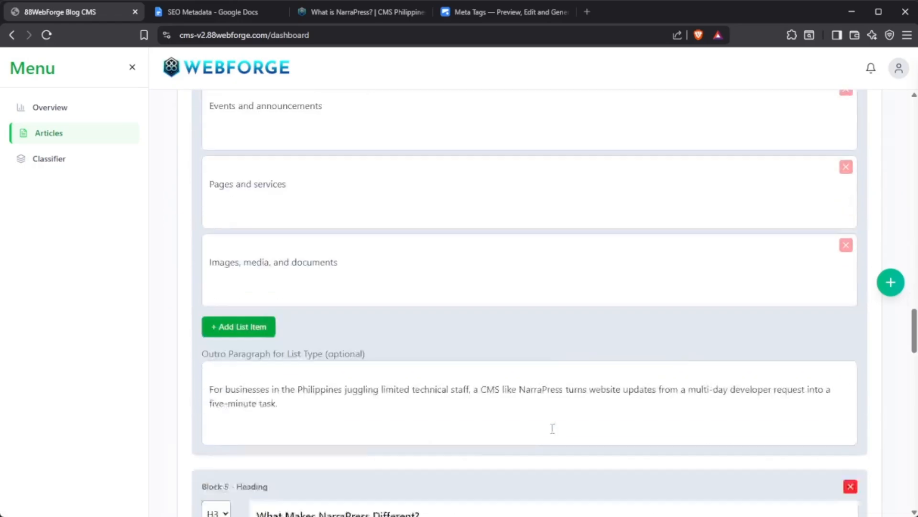
scroll(536, 433, "down", 5)
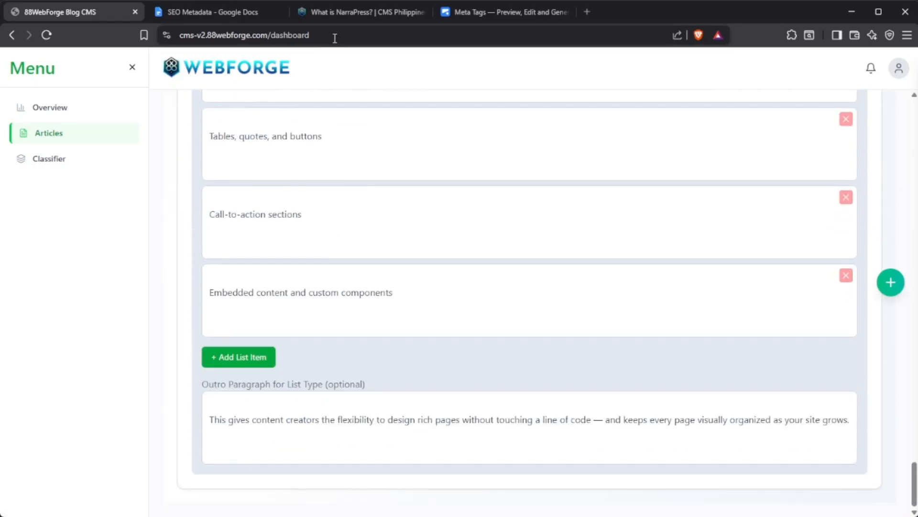
- Compare the end of the published NarraPress article with the SEO Metadata Google Doc to locate the sections still missing
left_click(349, 15)
scroll(406, 358, "down", 15)
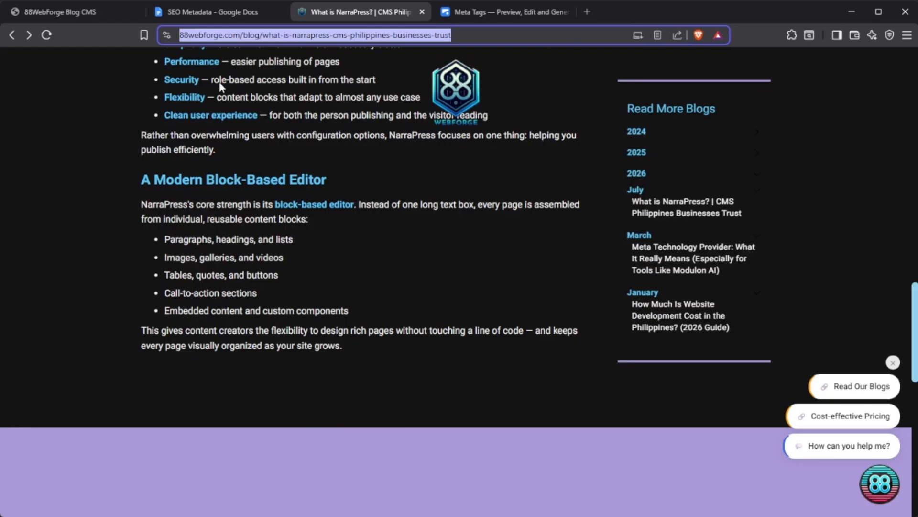
left_click(219, 18)
scroll(191, 310, "down", 12)
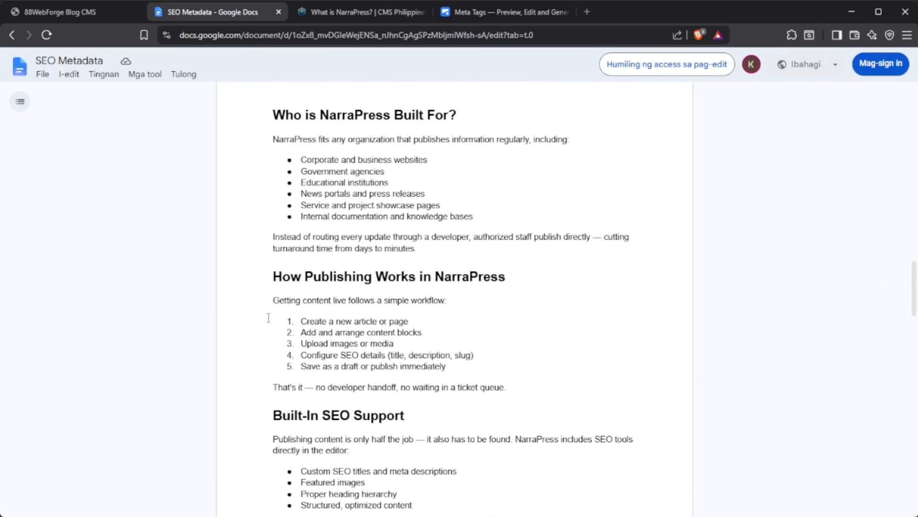
scroll(268, 318, "down", 20)
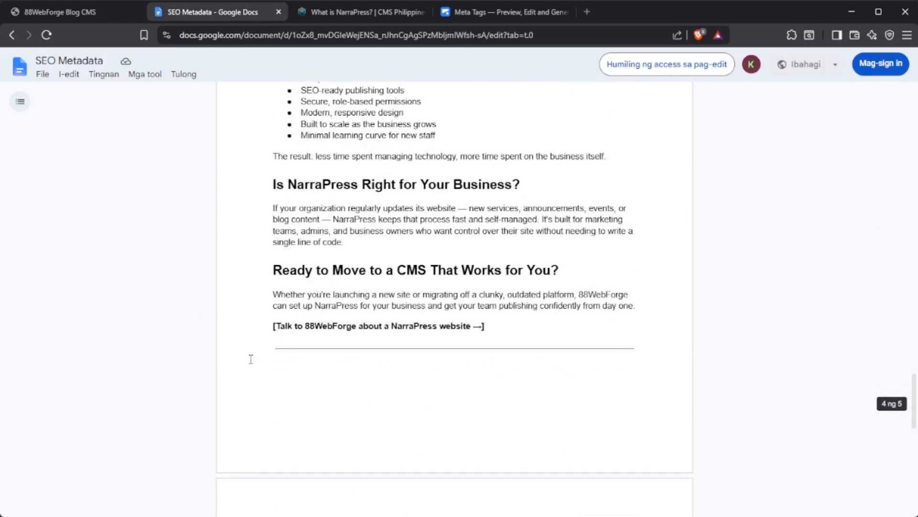
scroll(250, 359, "down", 6)
scroll(251, 361, "up", 12)
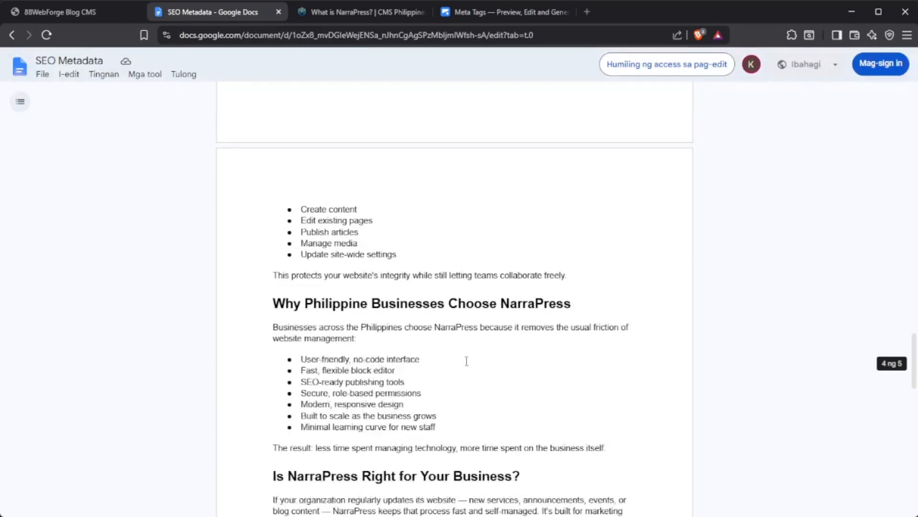
scroll(466, 361, "up", 14)
scroll(443, 365, "down", 6)
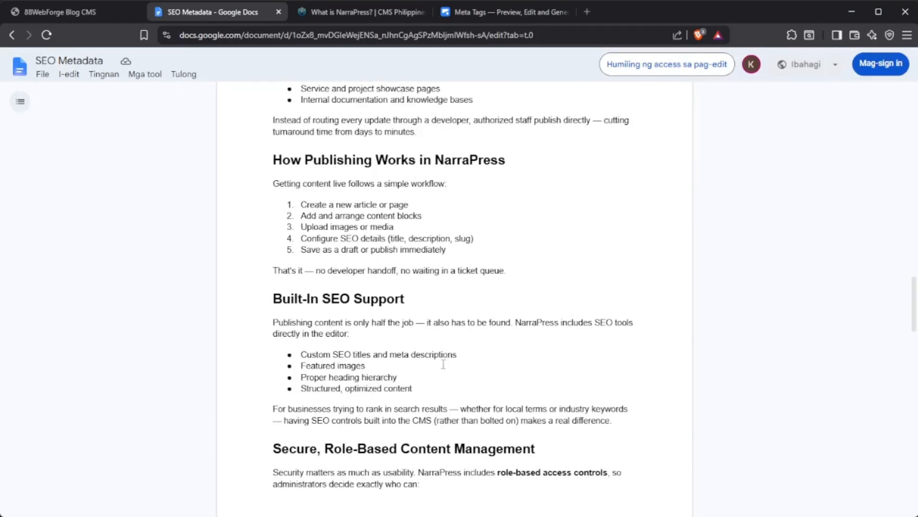
scroll(442, 363, "up", 12)
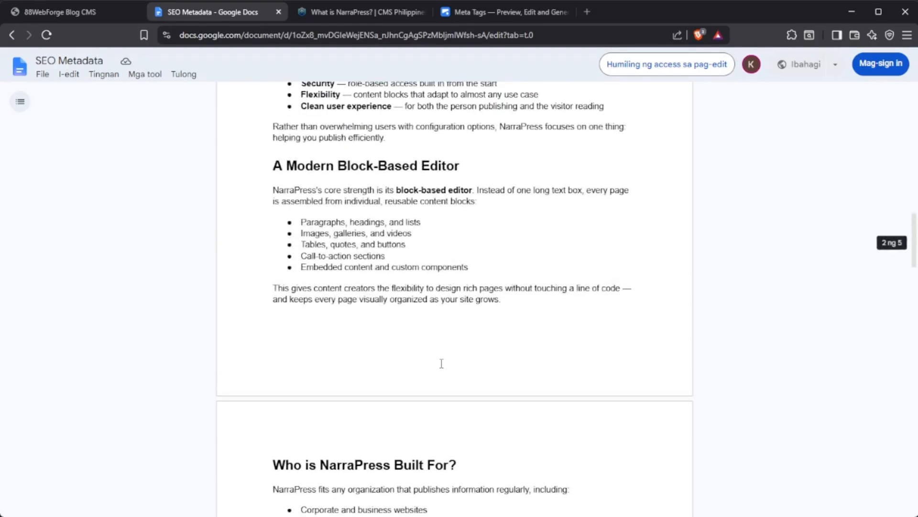
- Copy the heading "Who is NarraPress Built For?" from the SEO Metadata document
scroll(445, 367, "down", 4)
left_click_drag(466, 229, 234, 244)
key("ctrl+c")
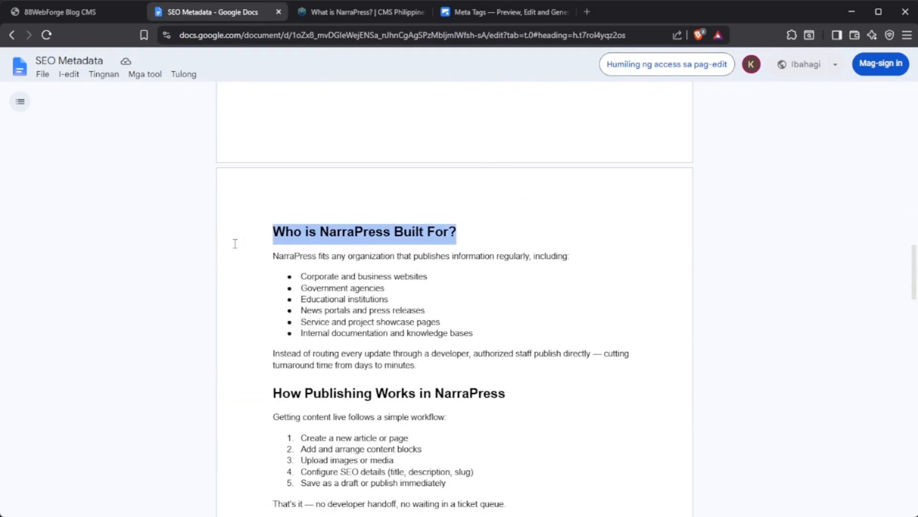
- In the blog CMS, add a heading block after the last block, set it to H3 and paste "Who is NarraPress Built For?"
left_click(57, 13)
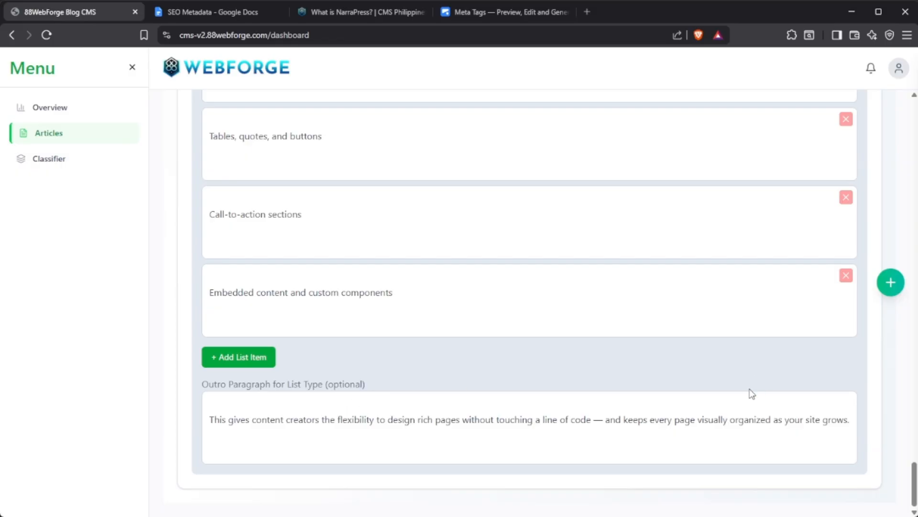
left_click(891, 282)
left_click(801, 191)
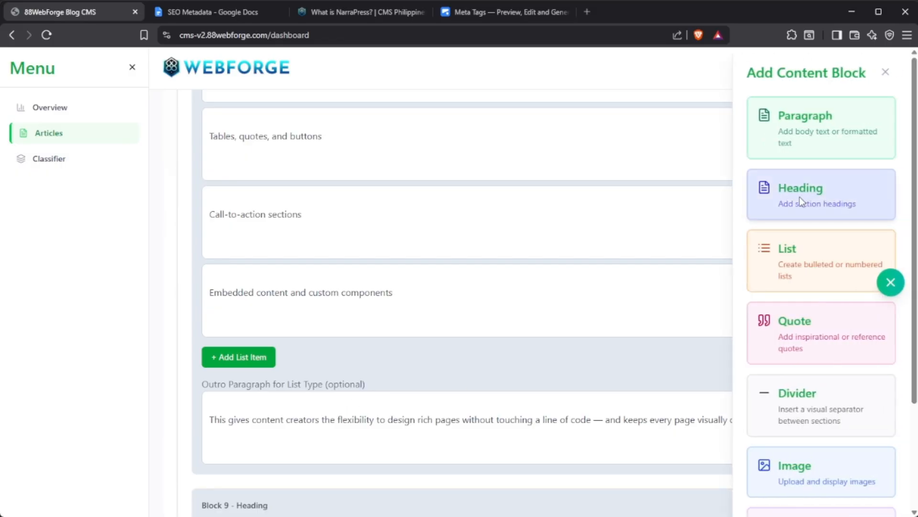
scroll(230, 453, "down", 2)
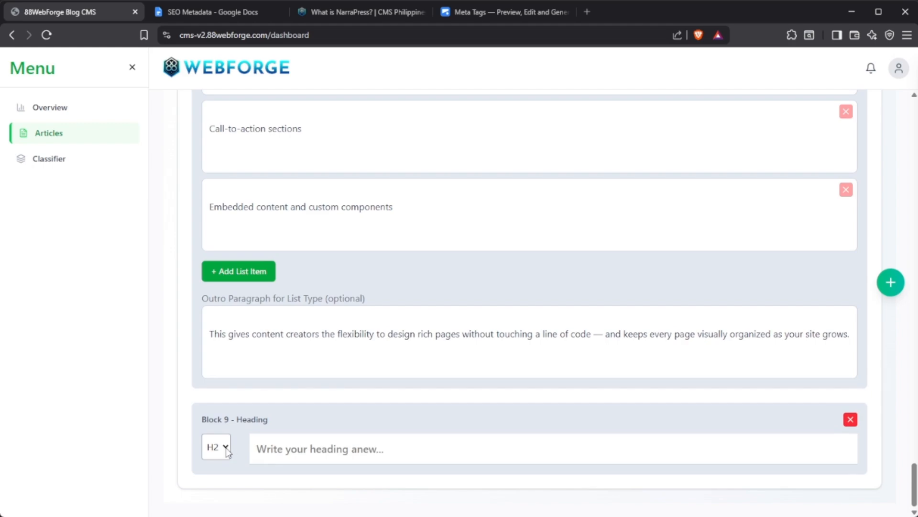
left_click(220, 457)
left_click(220, 480)
left_click(328, 452)
key("ctrl+v")
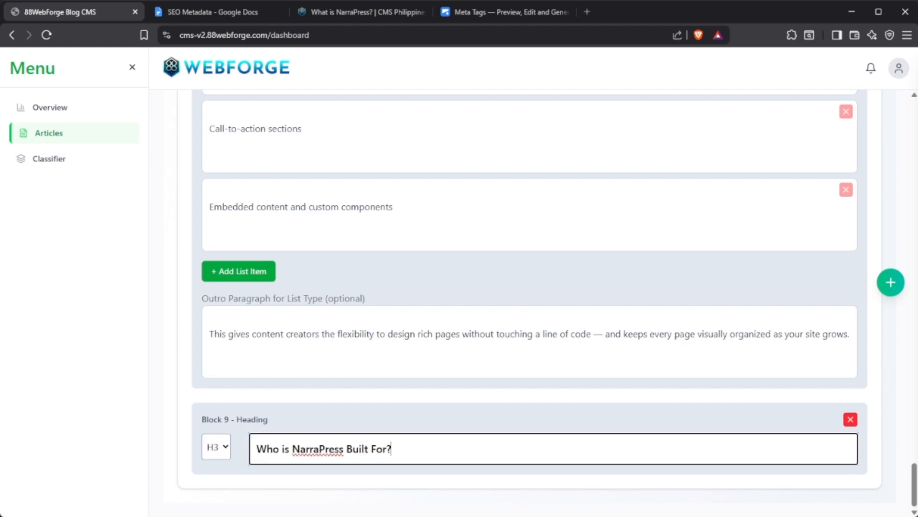
left_click(153, 433)
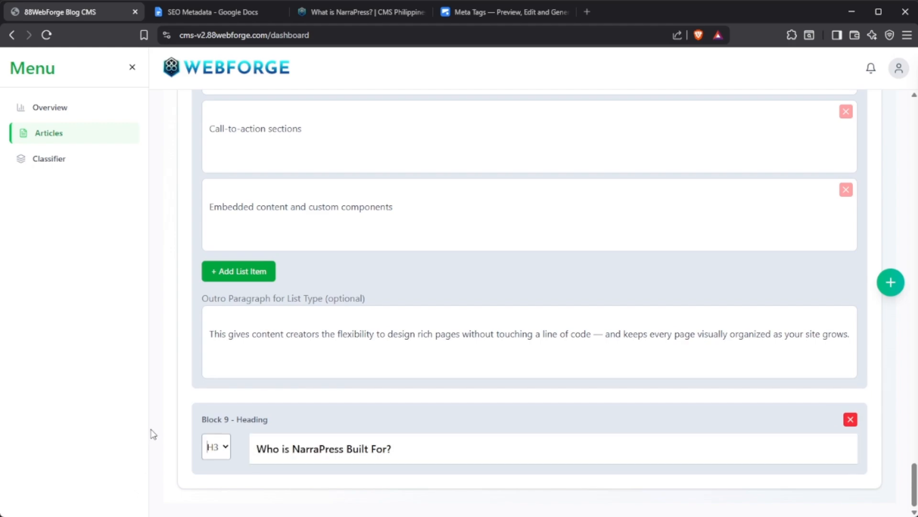
- Switch to the SEO Metadata document and copy the sentence "NarraPress fits any organization that publishes information regularly, including:"
key("ctrl+Tab")
scroll(346, 234, "down", 1)
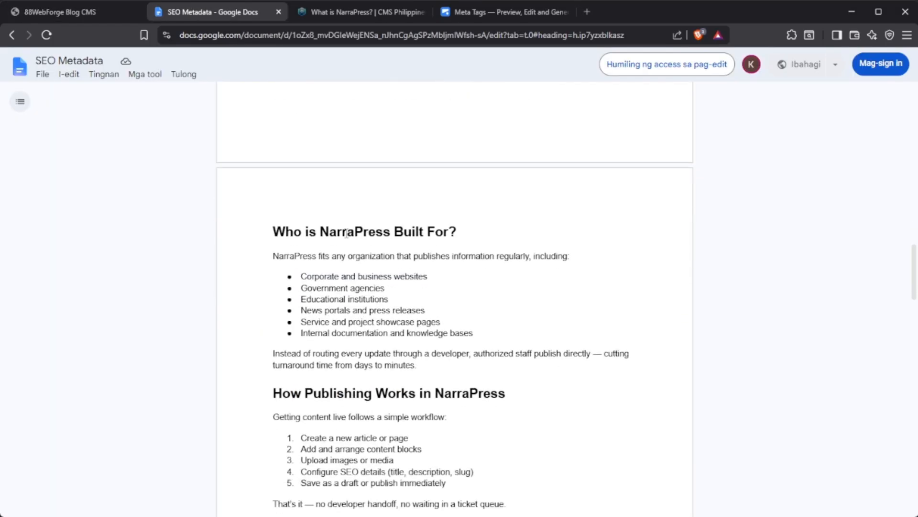
left_click_drag(271, 256, 575, 259)
key("ctrl+c")
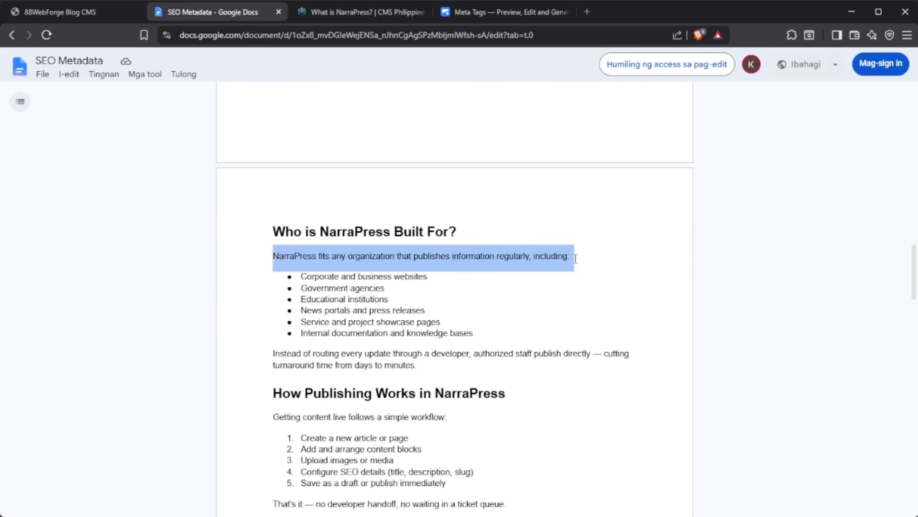
- In the blog CMS, add a list block below the new heading and paste the copied sentence as its intro paragraph
left_click(91, 10)
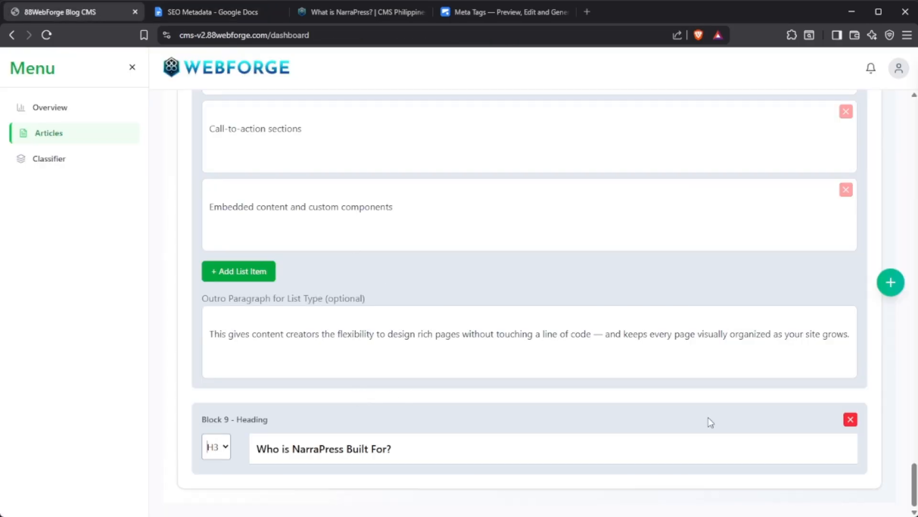
left_click(891, 283)
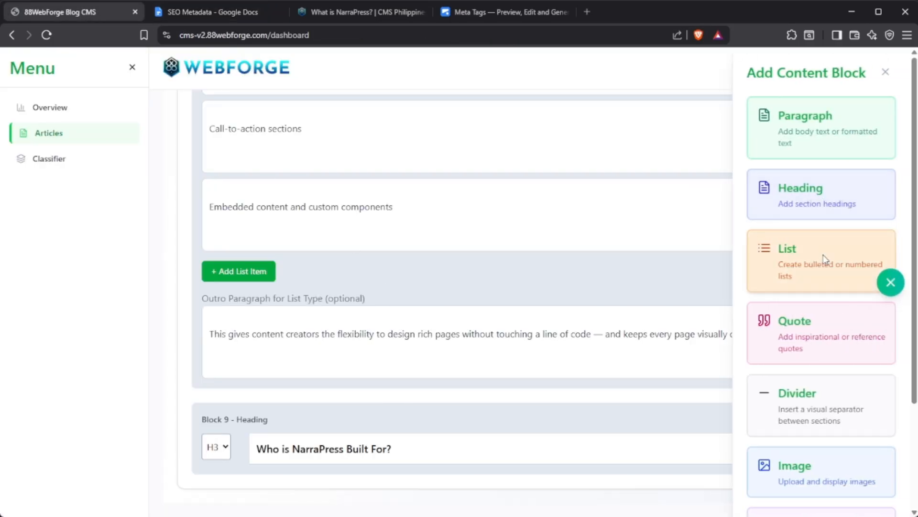
left_click(823, 254)
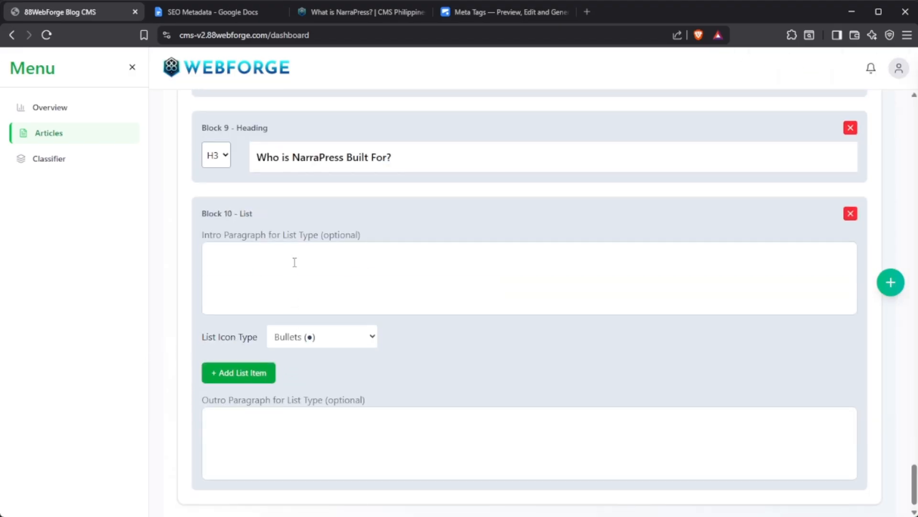
key("ctrl+v")
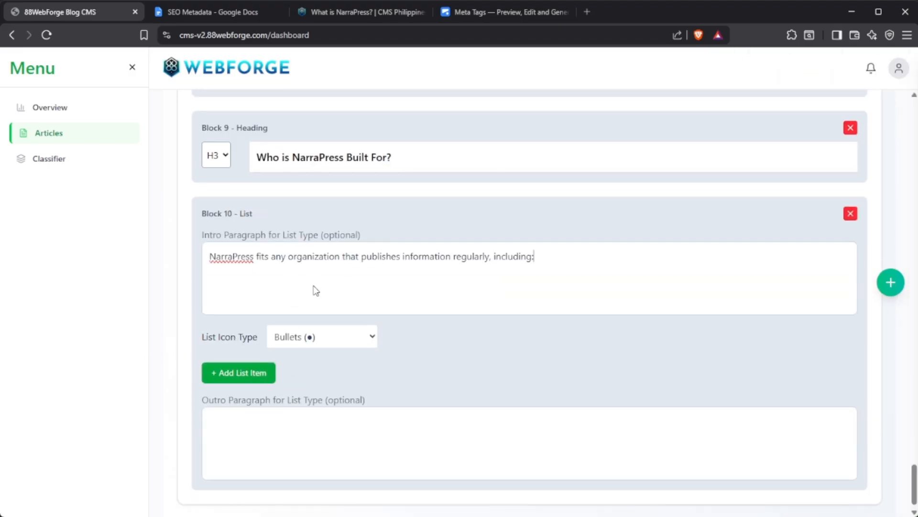
- Add a first list item to the new list block and paste "Corporate and business websites" copied from the SEO Metadata document
left_click(241, 373)
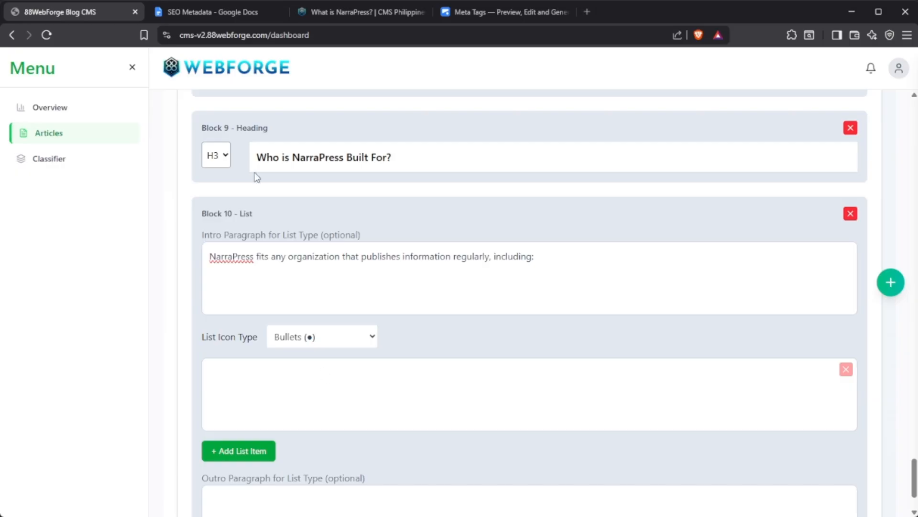
left_click(201, 12)
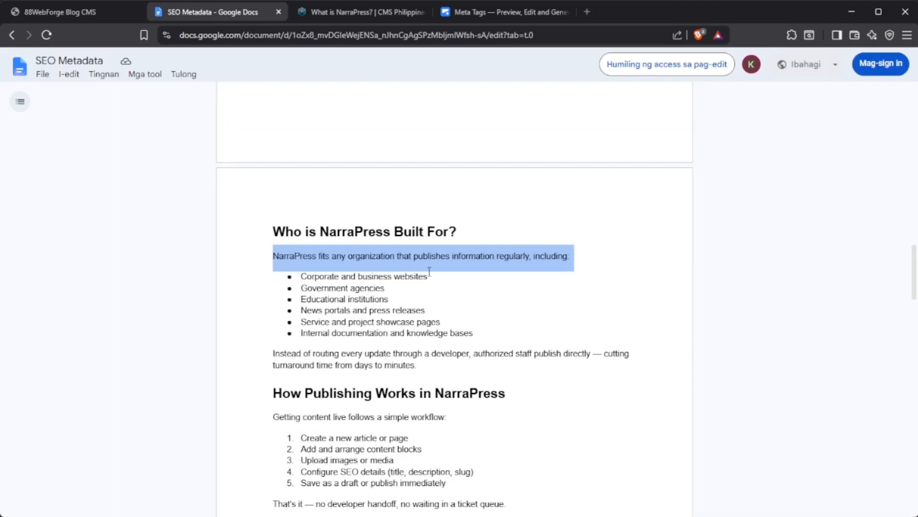
left_click_drag(429, 274, 299, 276)
key("ctrl+c")
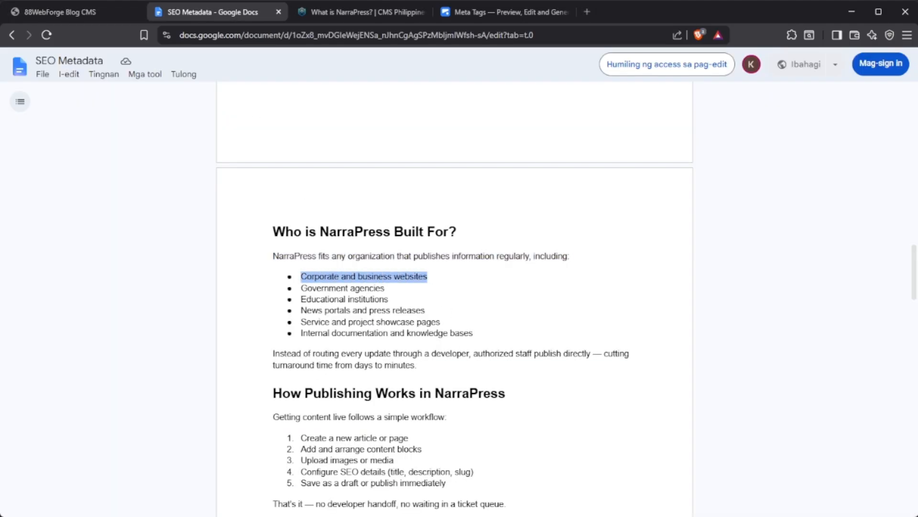
key("alt+Tab")
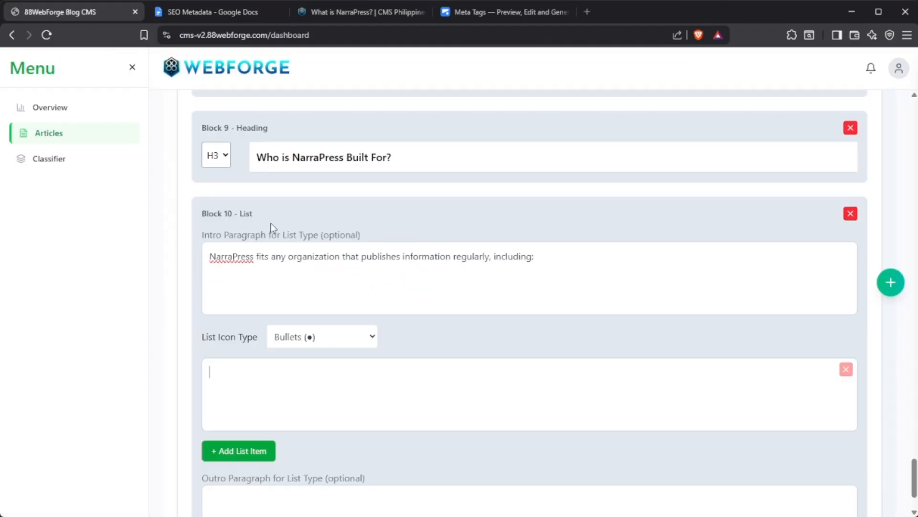
key("ctrl+v")
- Add a second list item and paste "Government agencies" into it, copied from the SEO Metadata document
left_click(237, 452)
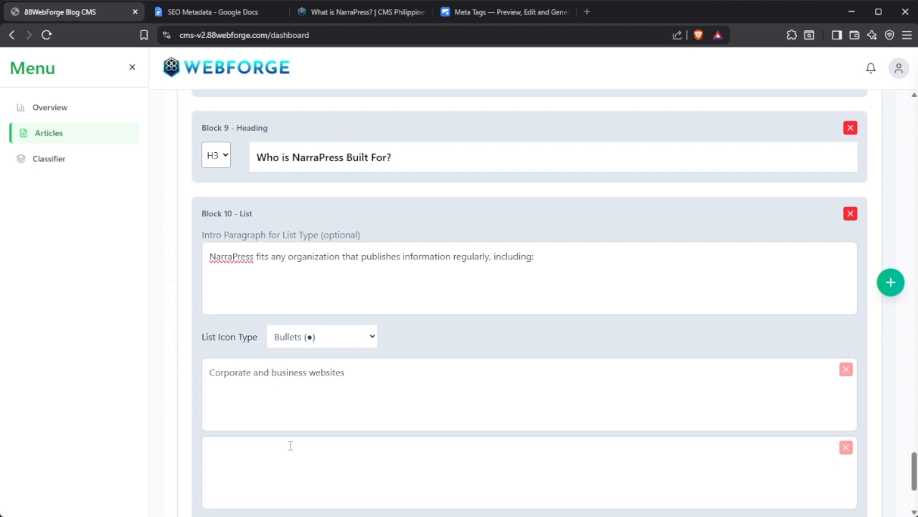
key("ctrl+Tab")
left_click_drag(406, 292, 304, 285)
key("ctrl+c")
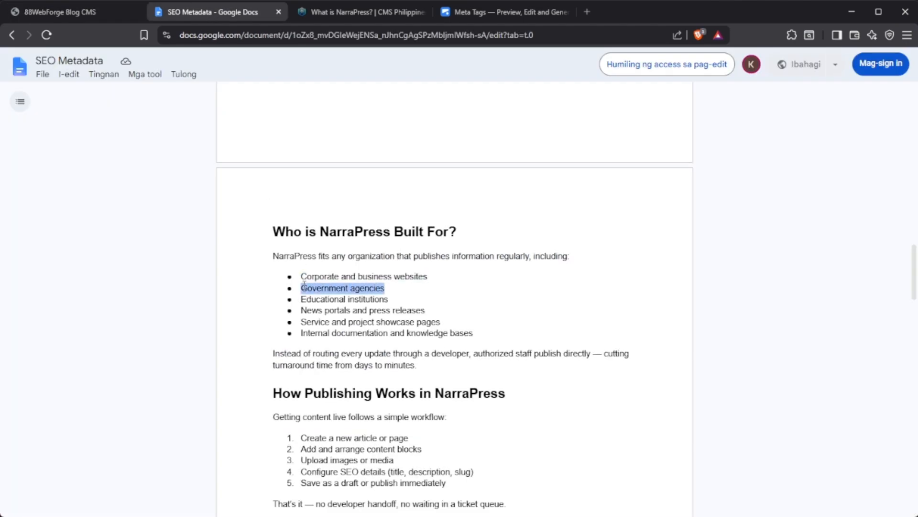
left_click(60, 11)
left_click(296, 445)
key("ctrl+v")
- Add a third list item and fill it with "Educational institutions" copied from the SEO Metadata document
scroll(301, 418, "down", 3)
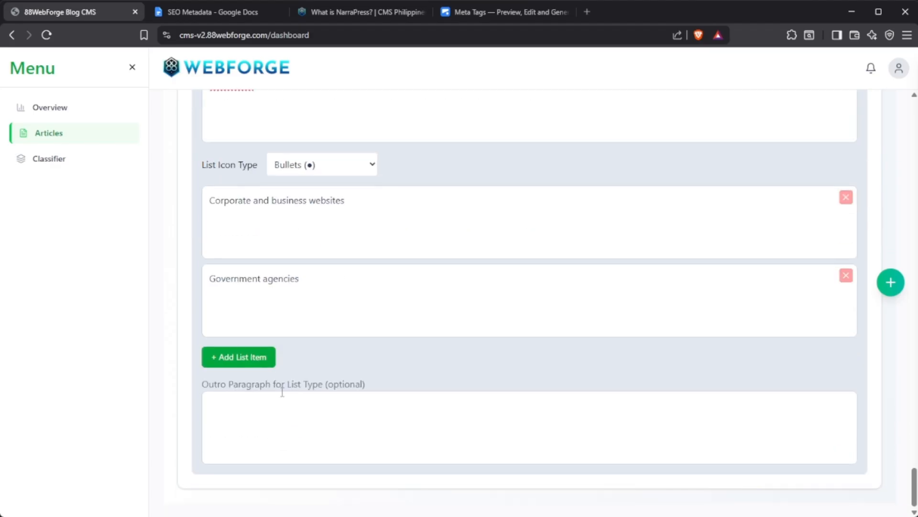
left_click(247, 355)
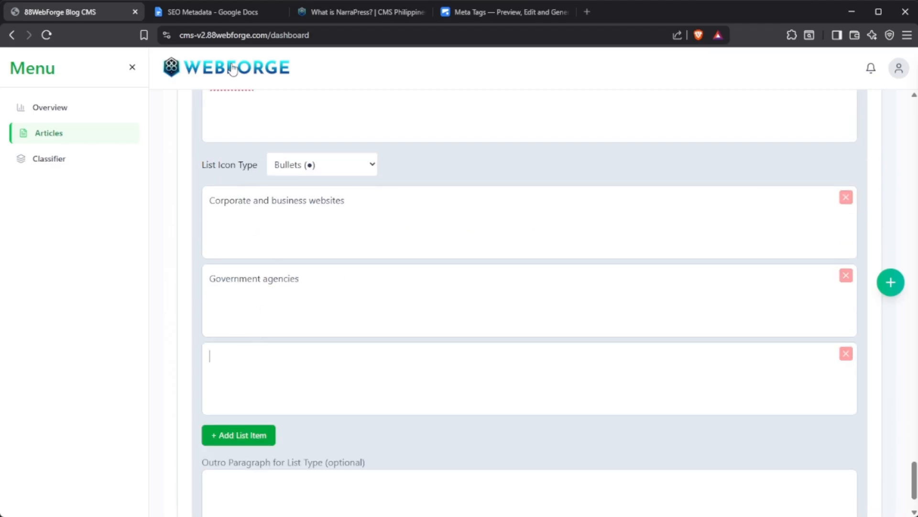
left_click(212, 14)
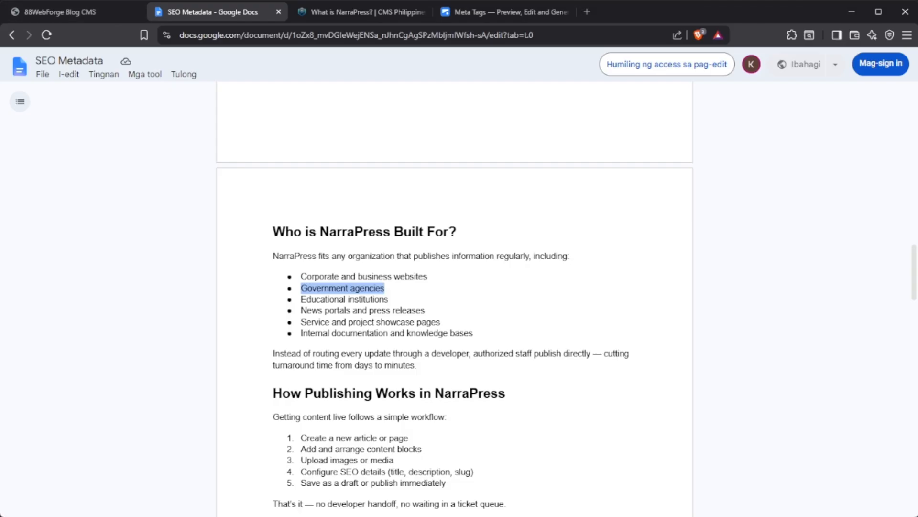
left_click_drag(388, 299, 303, 299)
key("ctrl+c")
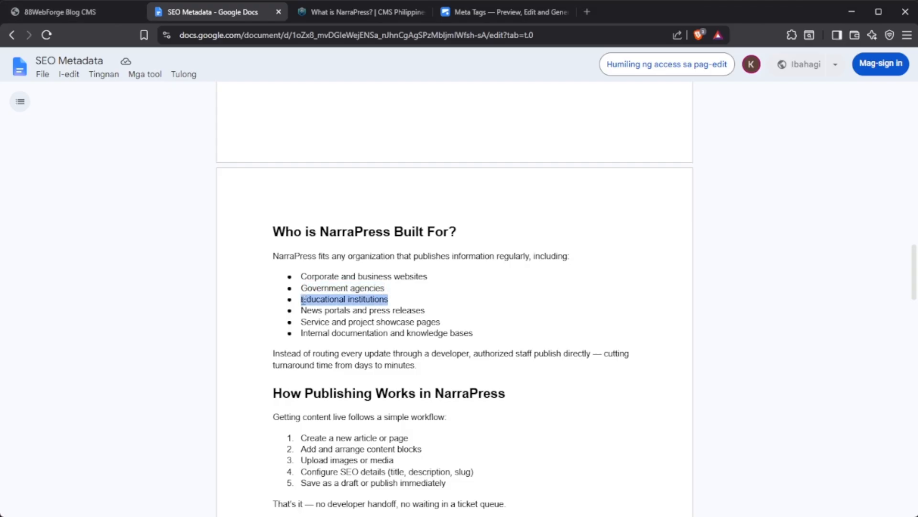
key("alt+Tab")
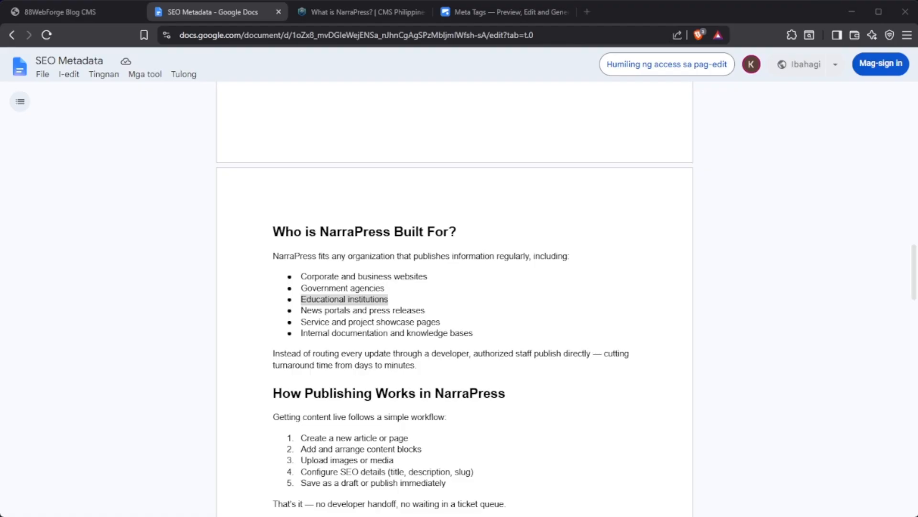
left_click(45, 12)
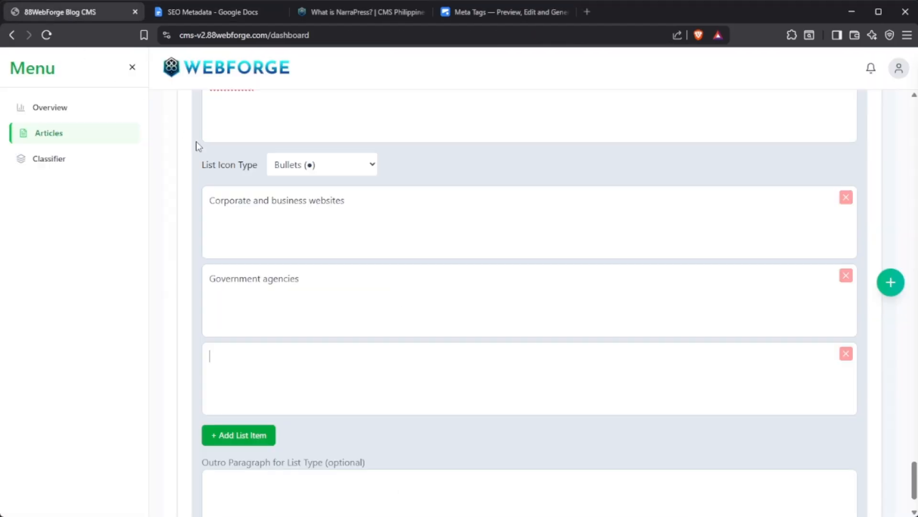
key("ctrl+v")
- Add a fourth list item and paste the bullet "News portals and press releases" from the SEO Metadata document
left_click(263, 433)
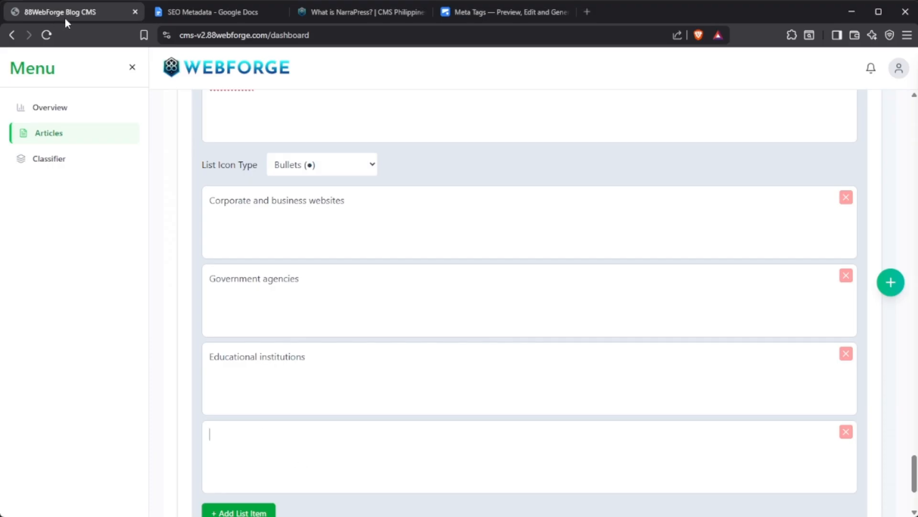
left_click(211, 13)
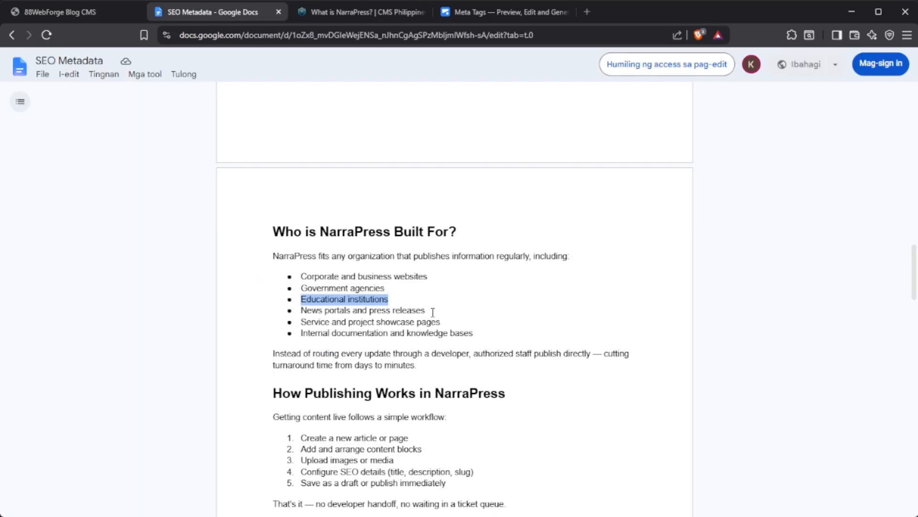
left_click_drag(433, 312, 302, 311)
key("ctrl+c")
left_click(78, 15)
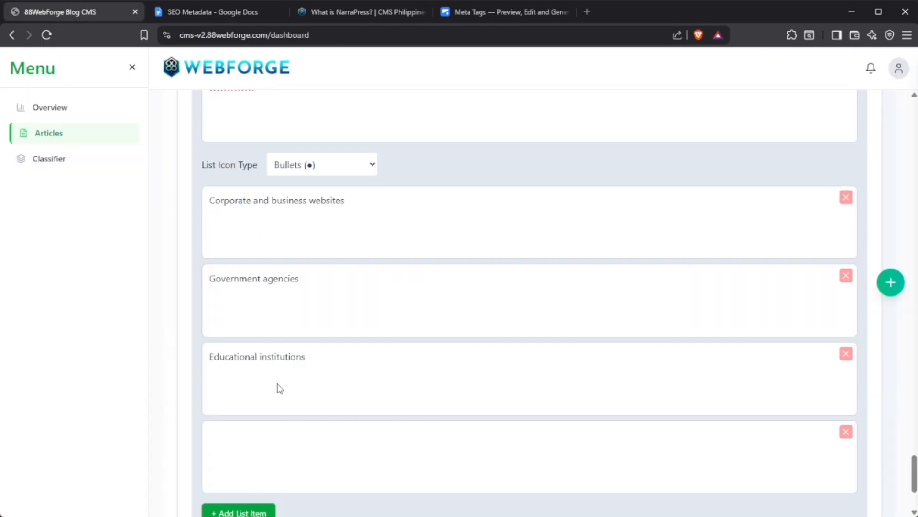
left_click(307, 452)
key("ctrl+v")
- Add a fifth list item and paste the bullet "Service and project showcase pages" from the SEO Metadata document
scroll(278, 473, "down", 3)
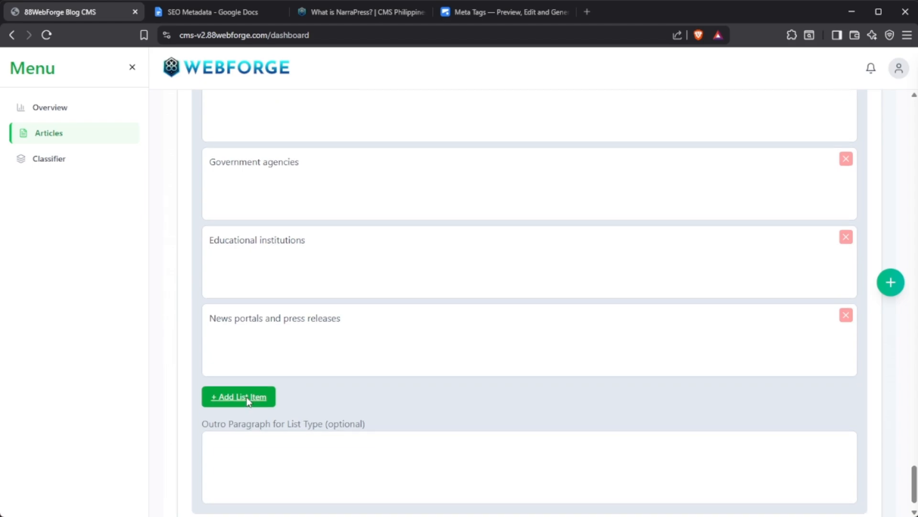
left_click(246, 397)
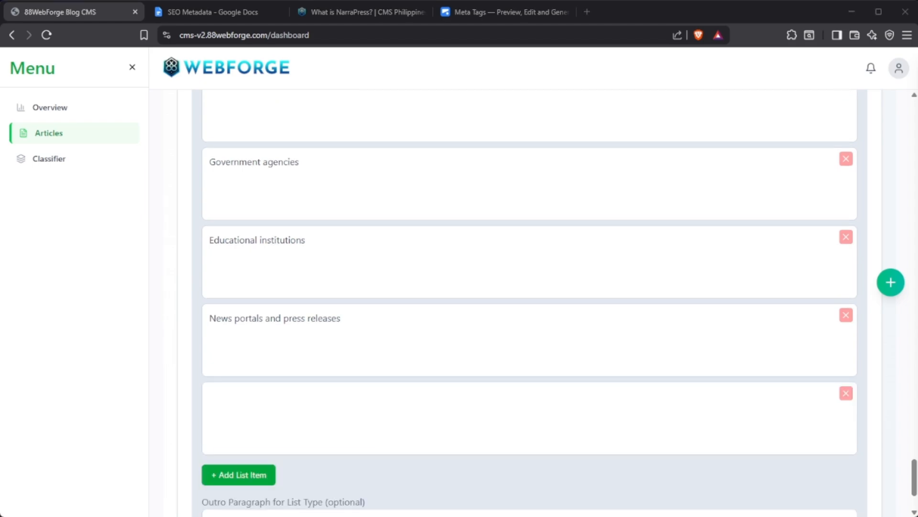
left_click(174, 18)
left_click_drag(436, 322, 294, 320)
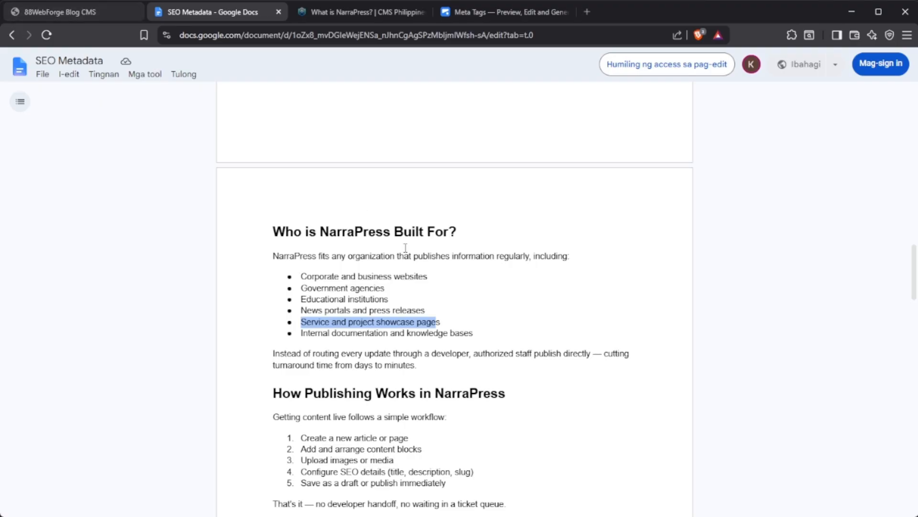
left_click_drag(440, 322, 283, 318)
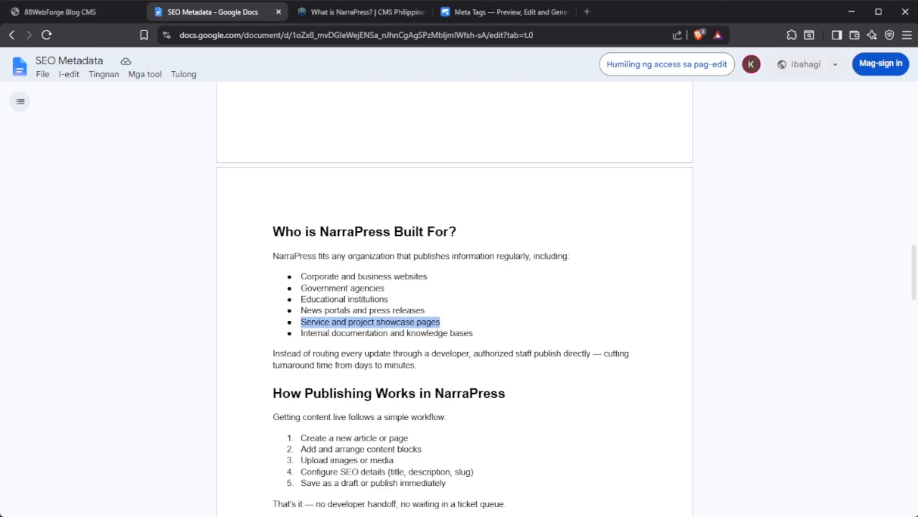
key("ctrl+c")
left_click(72, 12)
key("ctrl+v")
- Add a sixth list item and paste the bullet "Internal documentation and knowledge bases" from the SEO Metadata document
left_click(255, 473)
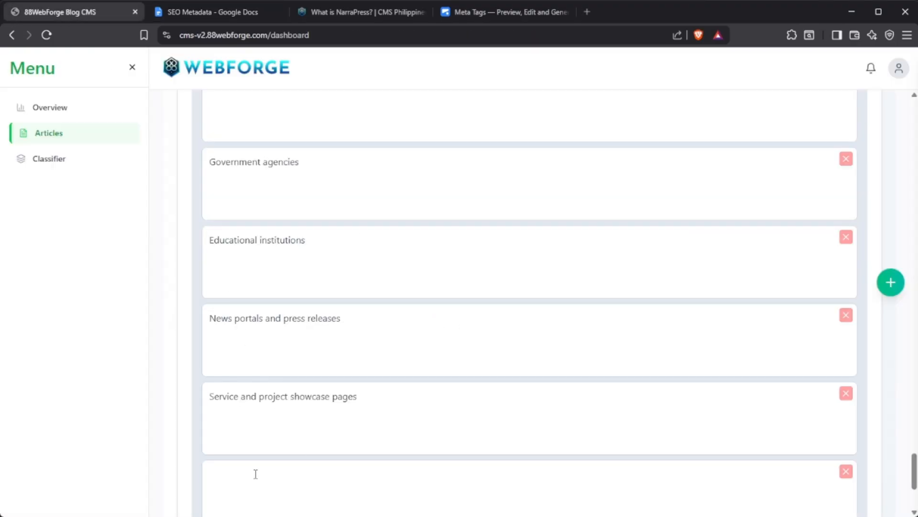
left_click(191, 7)
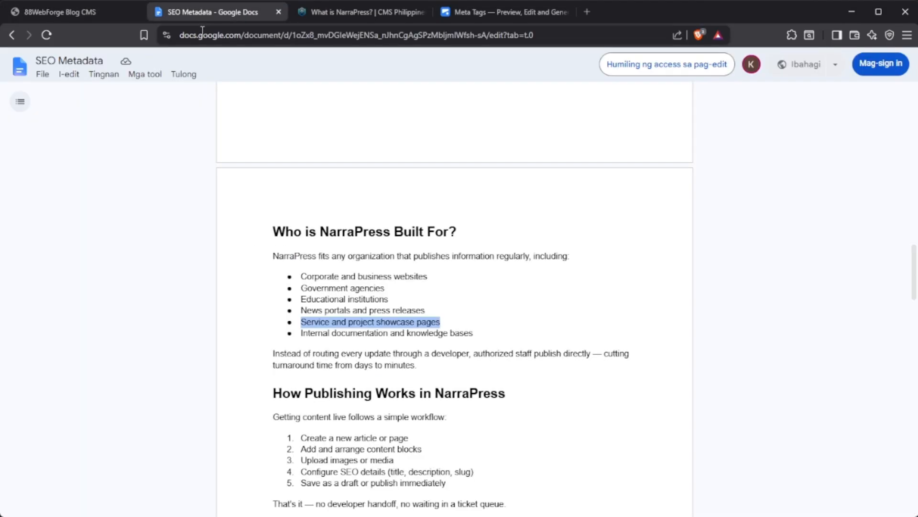
left_click_drag(479, 335, 304, 337)
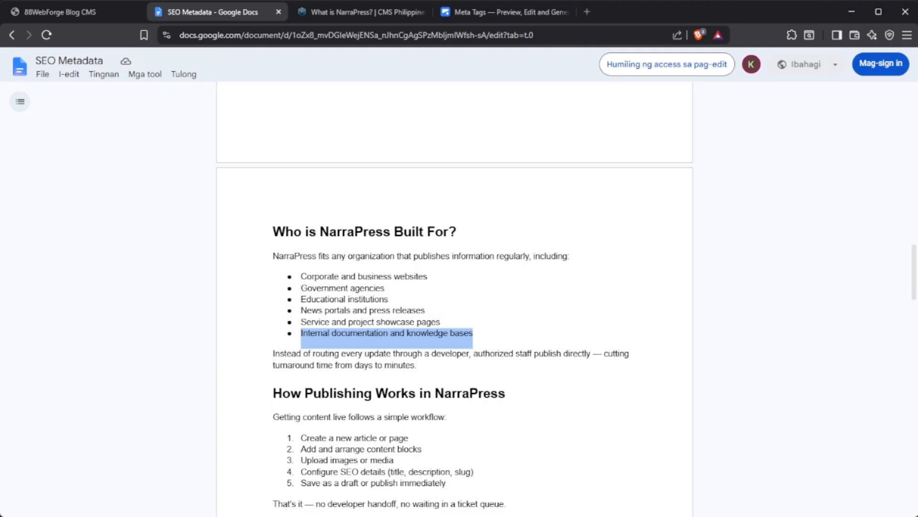
key("alt+Tab")
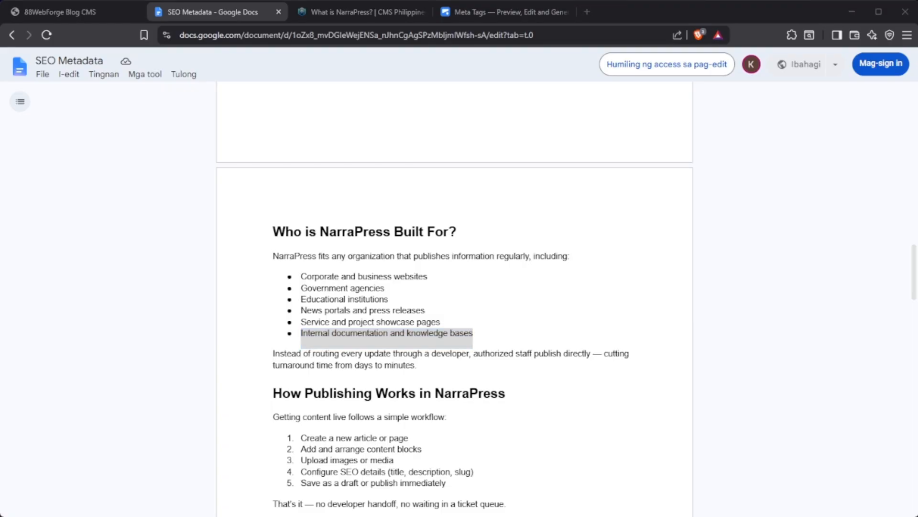
key("alt+Tab")
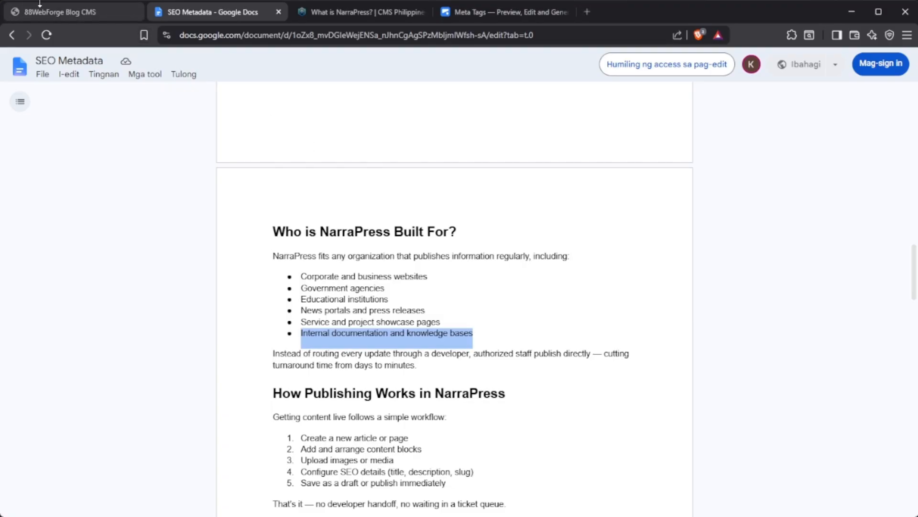
left_click(53, 11)
key("ctrl+v")
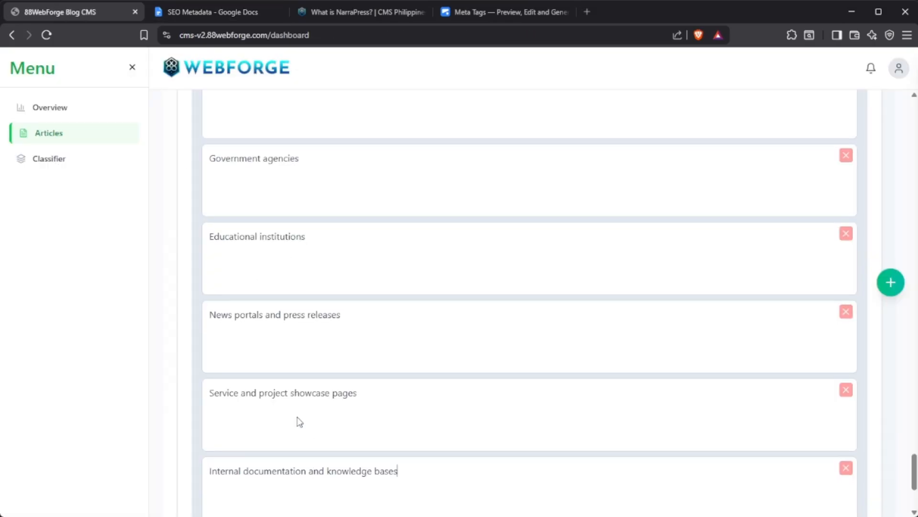
- Copy the "Instead of routing every update through a developer…" paragraph from the SEO Metadata document into the list block's outro paragraph
scroll(294, 416, "down", 3)
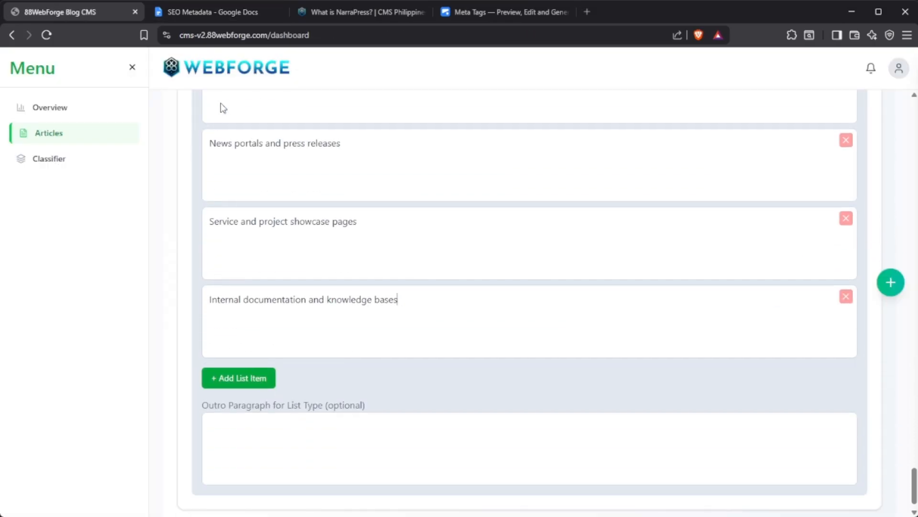
left_click(229, 14)
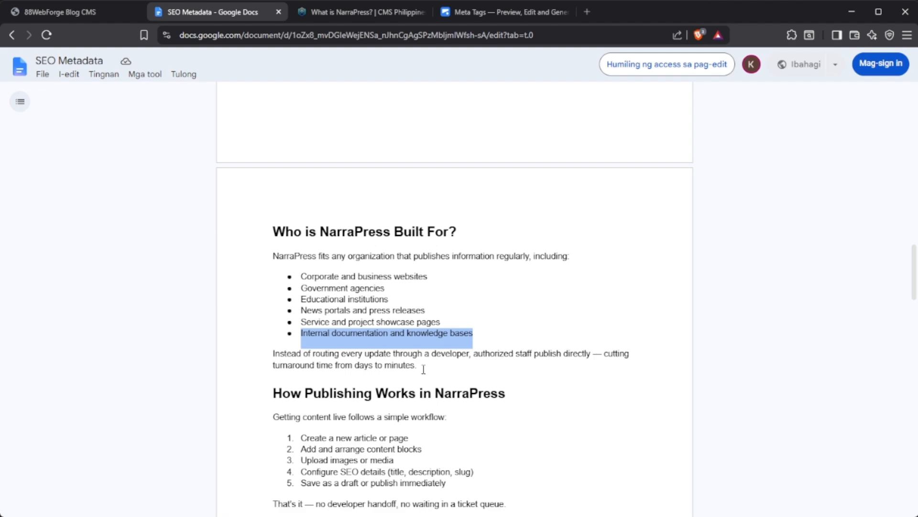
left_click_drag(417, 367, 215, 359)
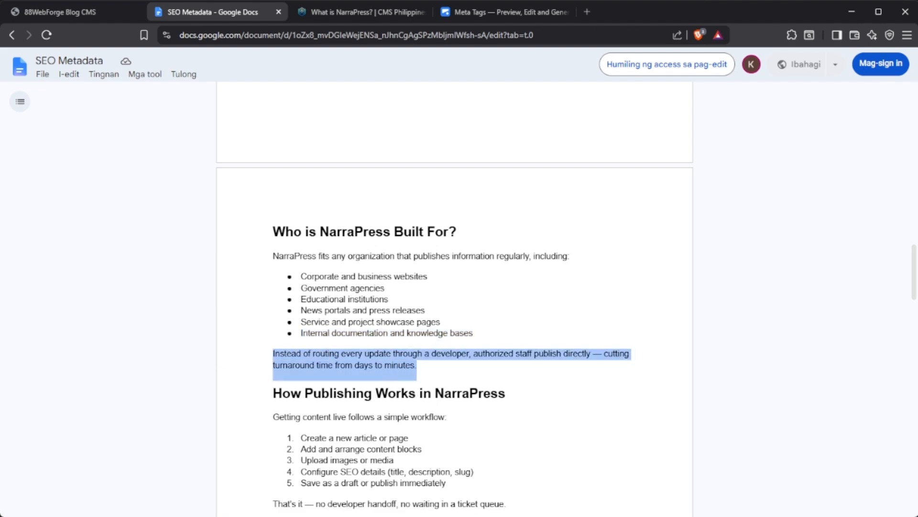
key("alt+Tab")
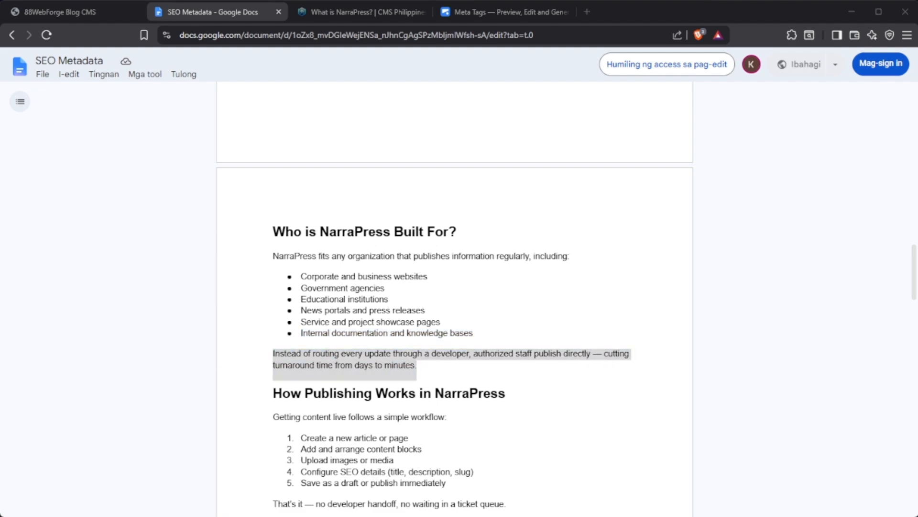
left_click(73, 10)
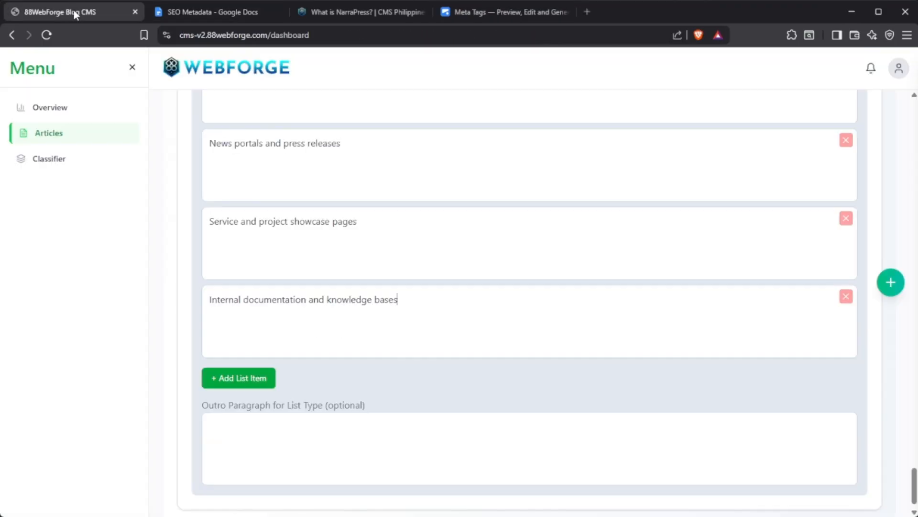
key("ctrl+v")
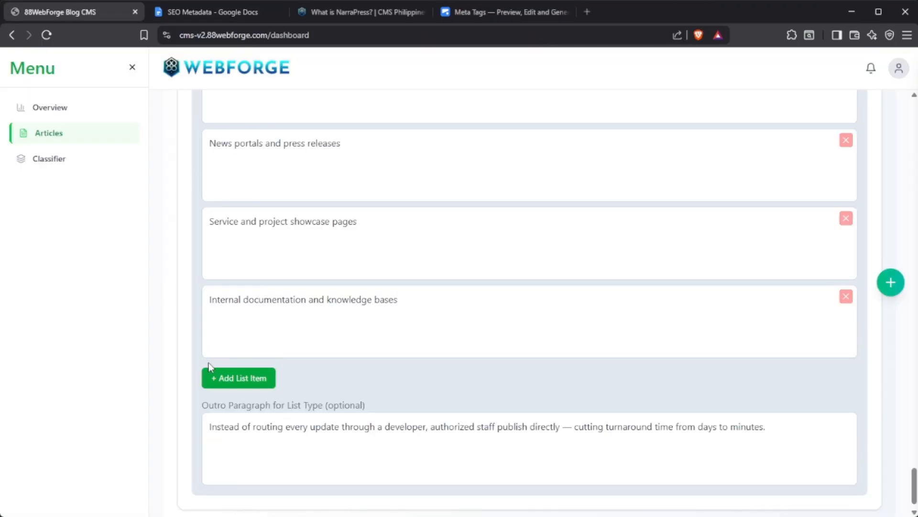
scroll(468, 437, "down", 1)
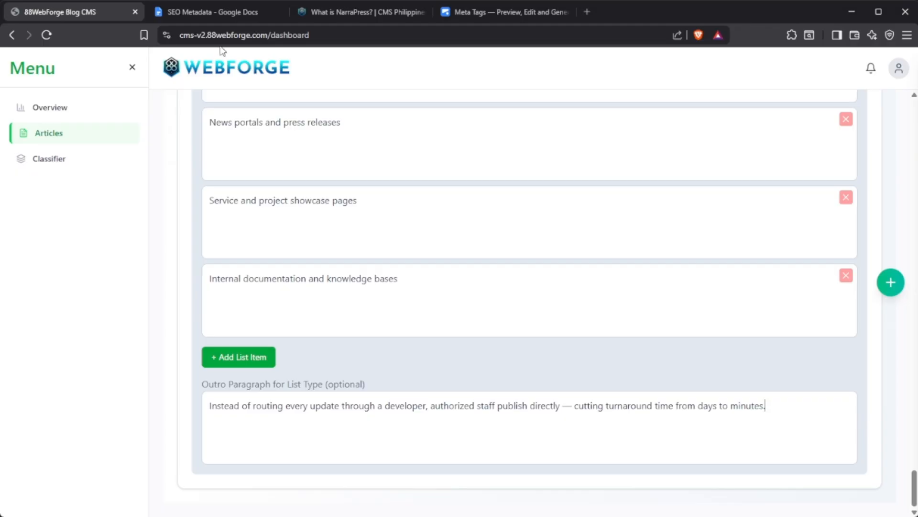
- Copy "How Publishing Works in NarraPress" from the SEO Metadata document into a new heading block at the article's end, with level H3
left_click(216, 12)
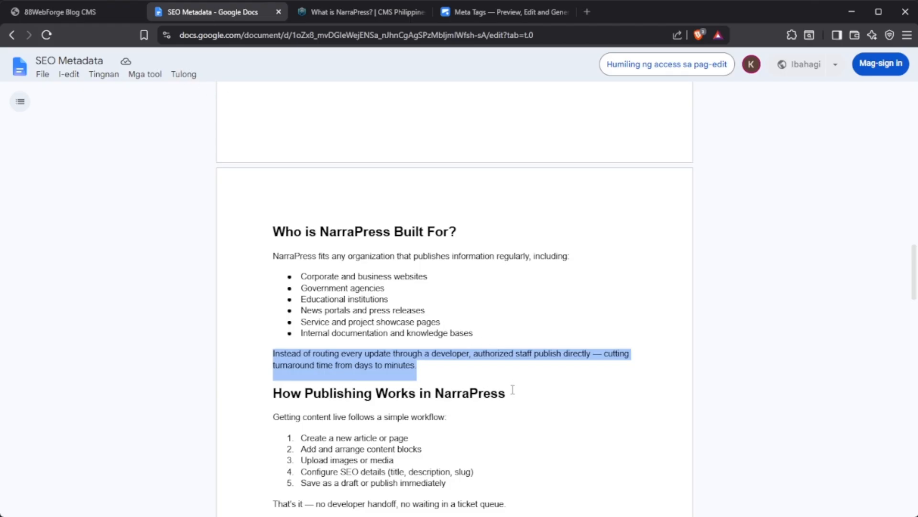
left_click_drag(512, 390, 262, 394)
key("ctrl+c")
left_click(105, 13)
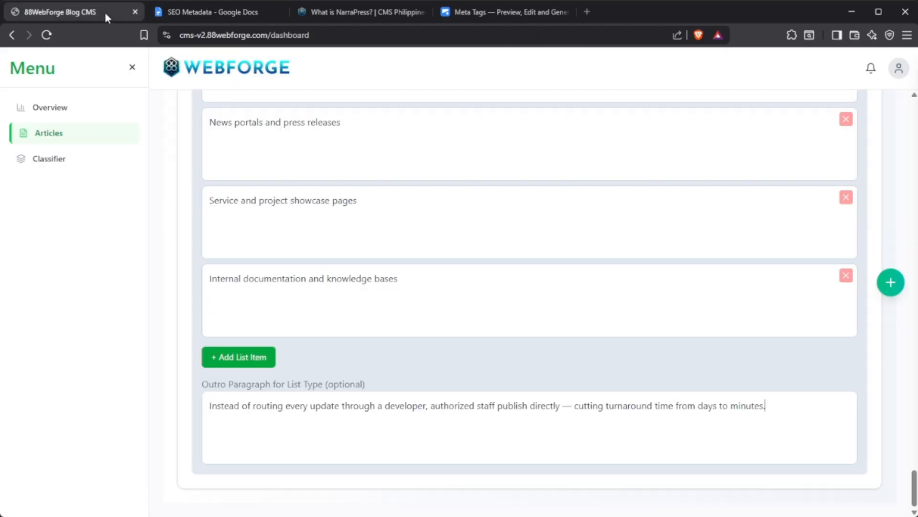
left_click(890, 283)
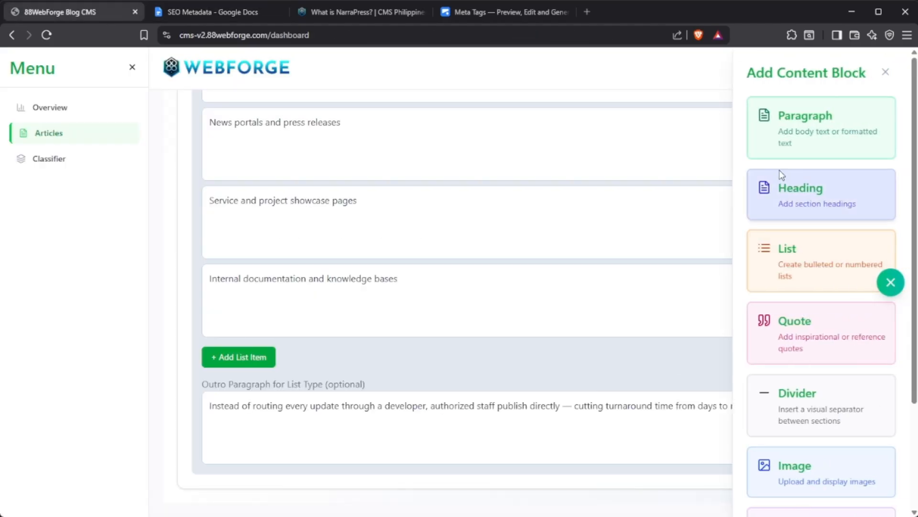
left_click(807, 193)
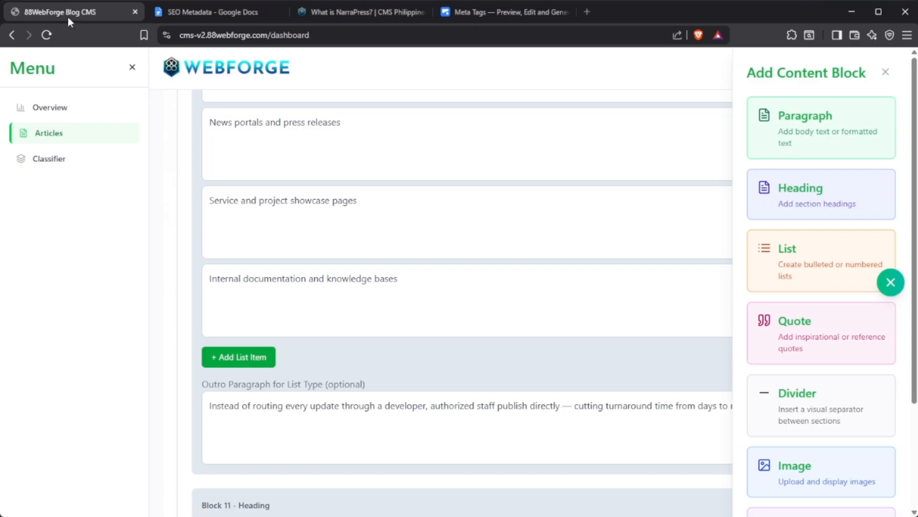
left_click(176, 391)
scroll(398, 415, "down", 3)
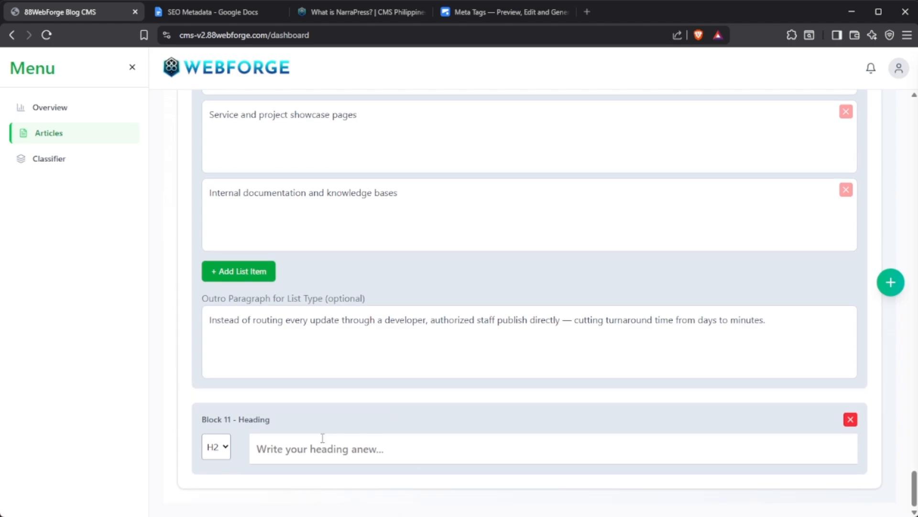
left_click(322, 443)
key("ctrl+v")
left_click(217, 463)
left_click(227, 487)
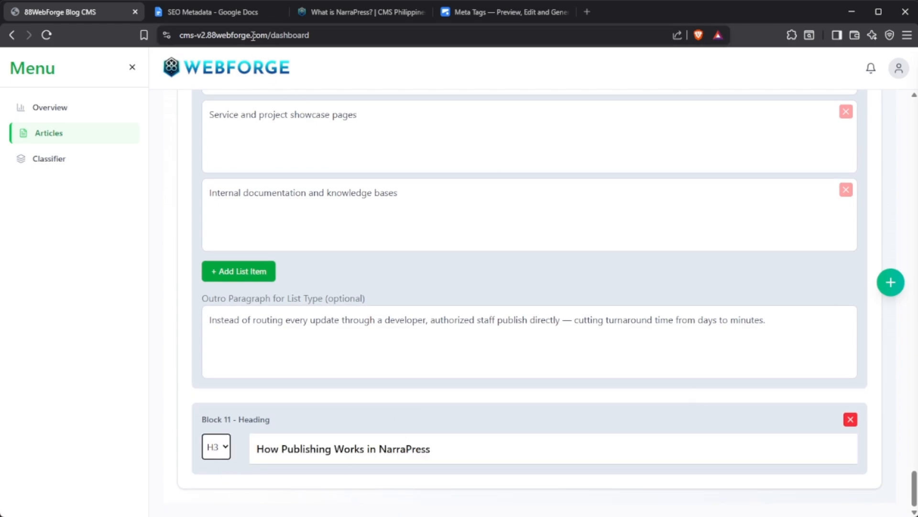
- Check the section's content in the SEO Metadata document and add a list block below the "How Publishing Works in NarraPress" heading
left_click(228, 2)
left_click(186, 9)
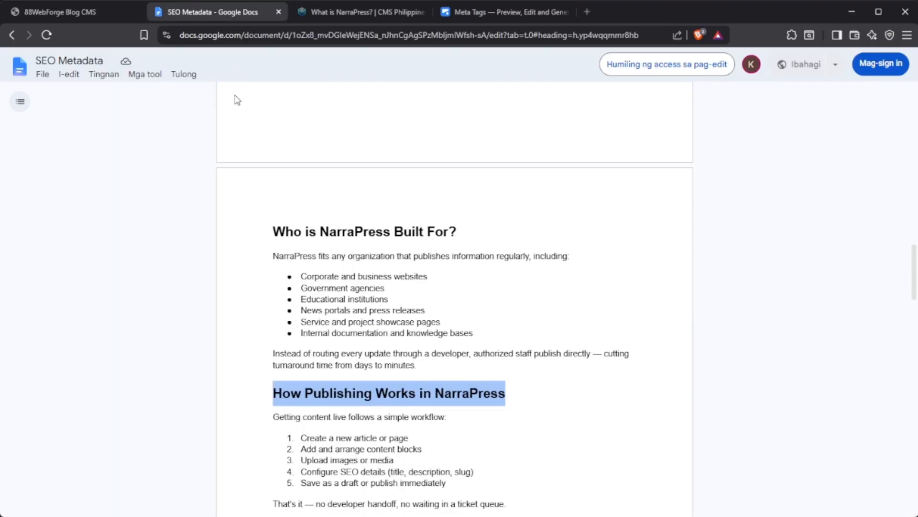
key("ctrl+shift+Tab")
left_click(889, 283)
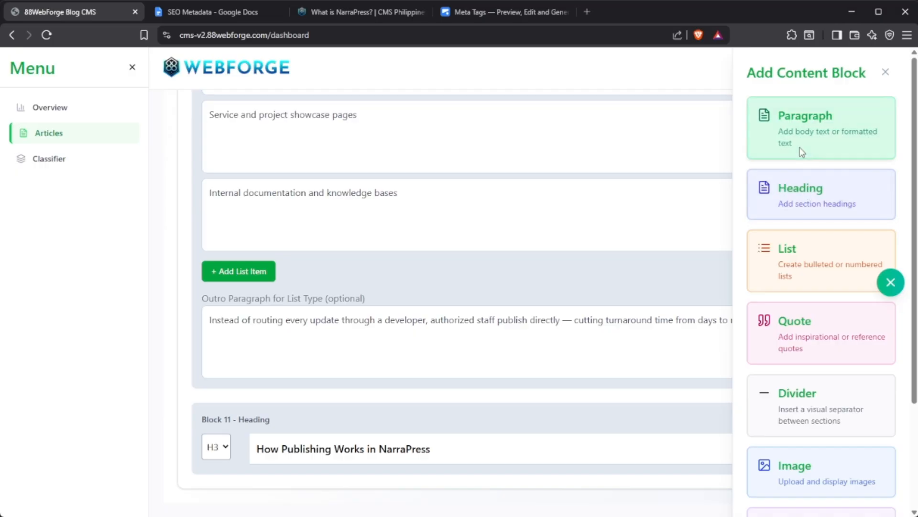
left_click(799, 262)
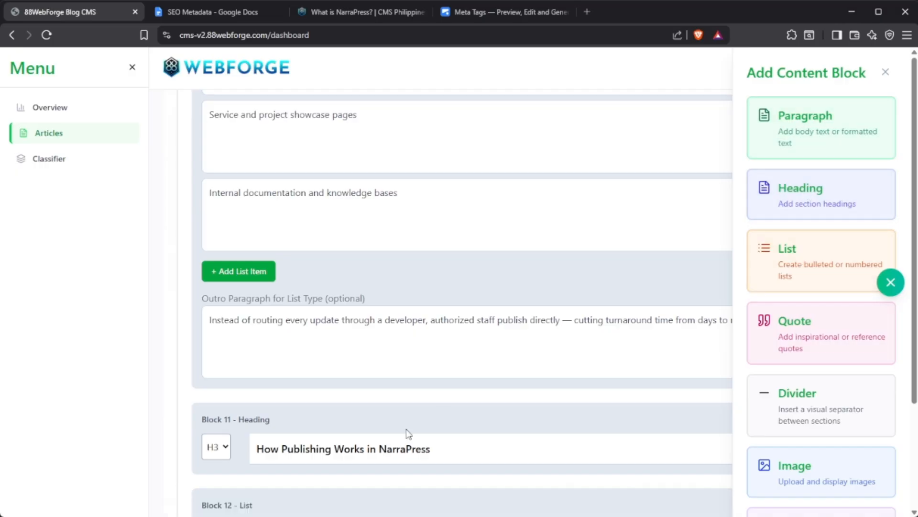
scroll(473, 419, "down", 2)
- Copy "Getting content live follows a simple workflow:" from the SEO Metadata document into the new list block's intro paragraph
left_click(325, 423)
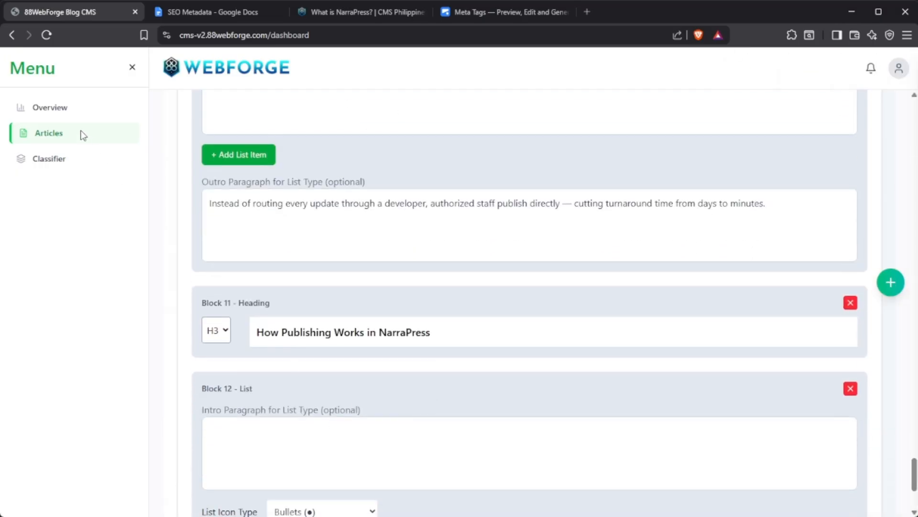
left_click(217, 16)
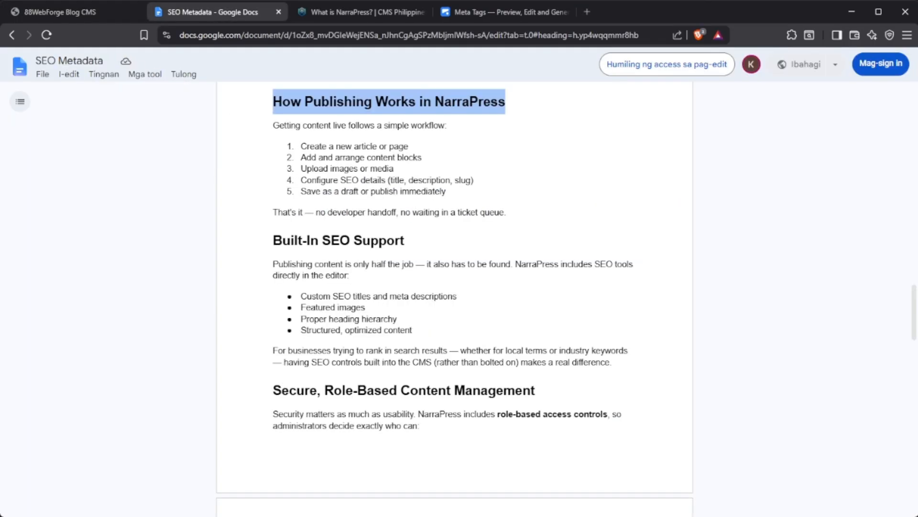
left_click_drag(447, 126, 240, 131)
key("ctrl+c")
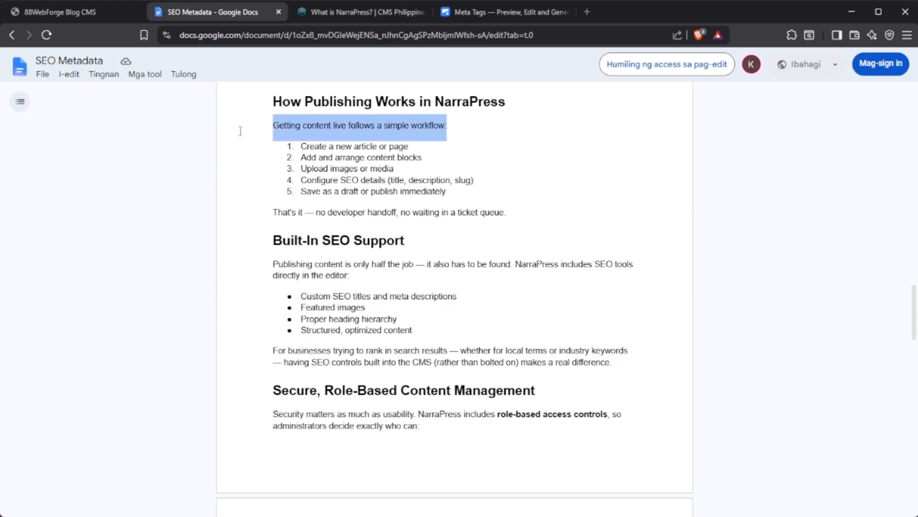
left_click(74, 14)
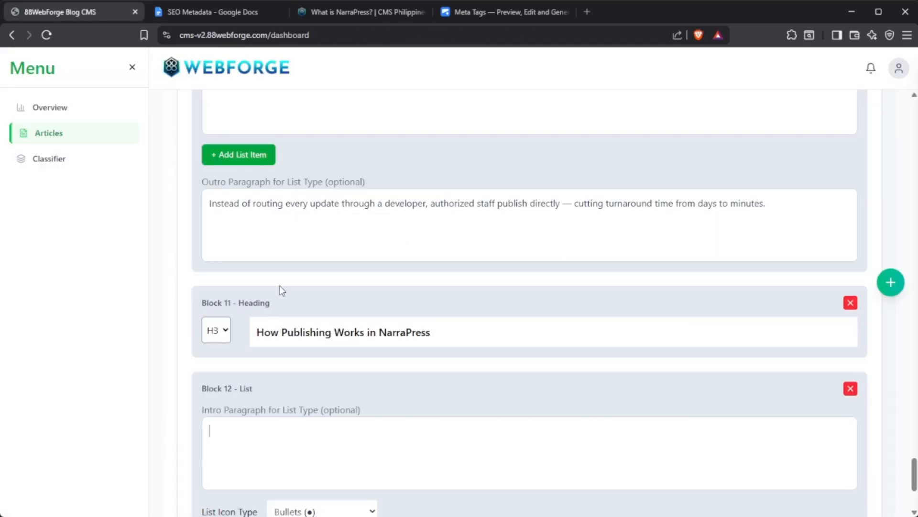
key("ctrl+v")
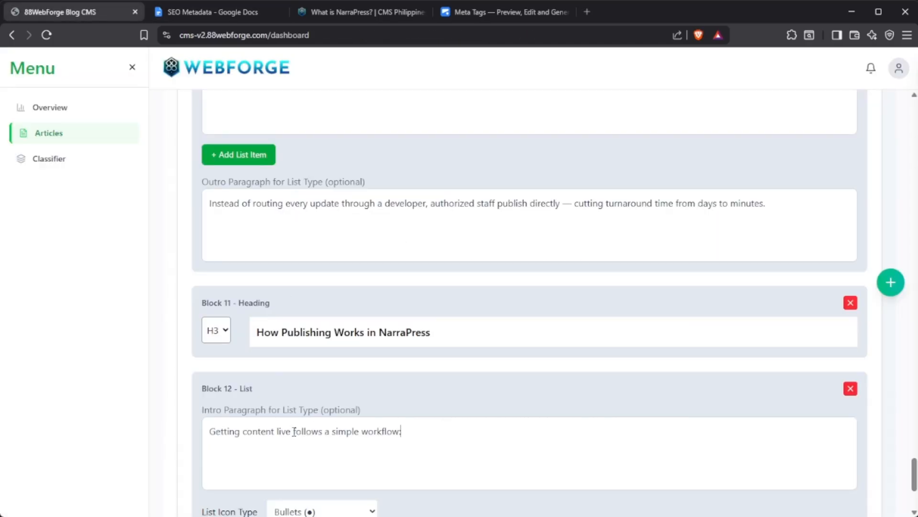
- Add a first list item with "Create a new article or page" copied from the document, and set the list icon type to Numbers (1, 2, 3)
scroll(306, 443, "down", 2)
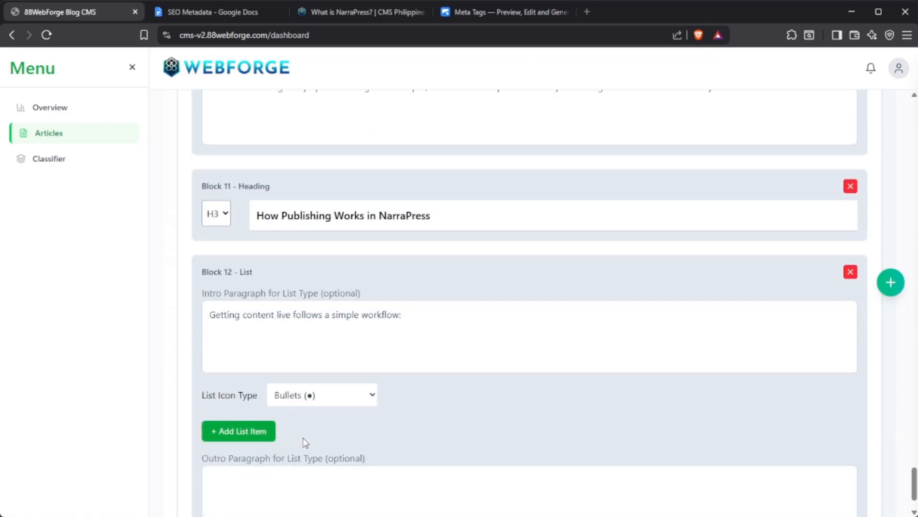
left_click(250, 432)
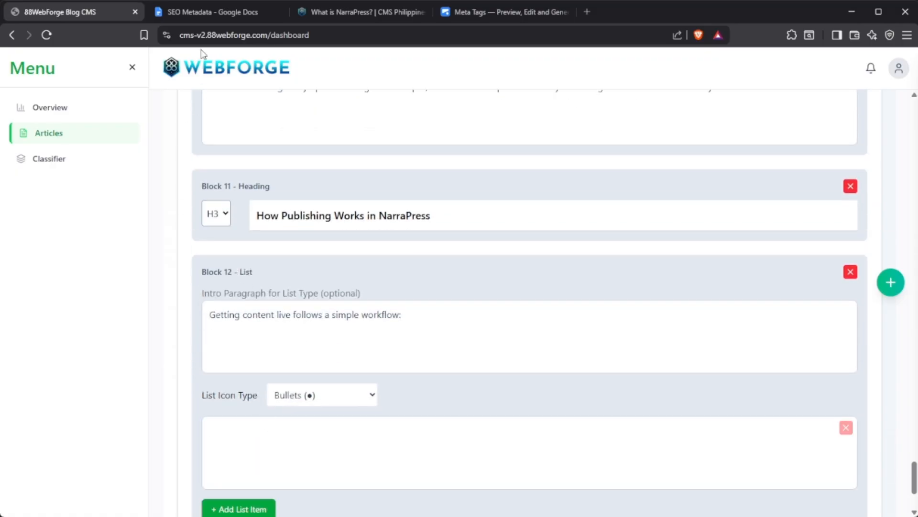
left_click(206, 14)
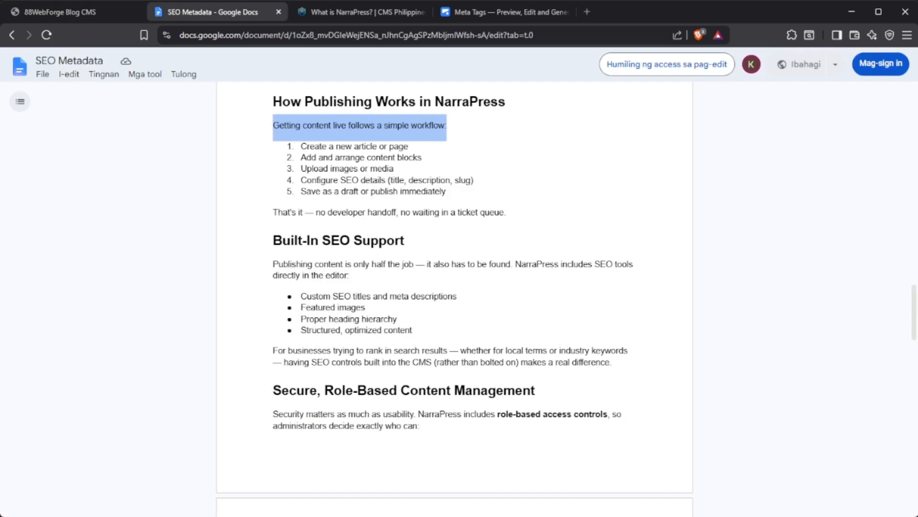
left_click_drag(408, 146, 247, 151)
key("ctrl+c")
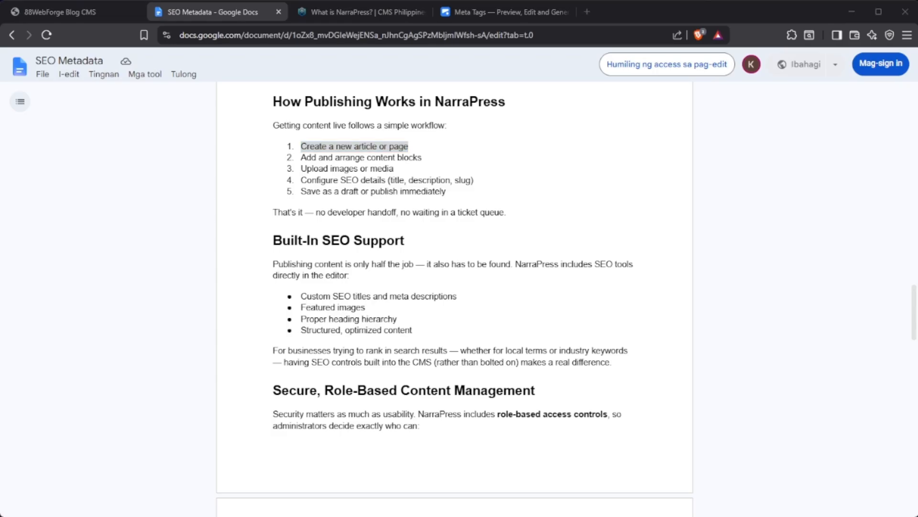
left_click(81, 7)
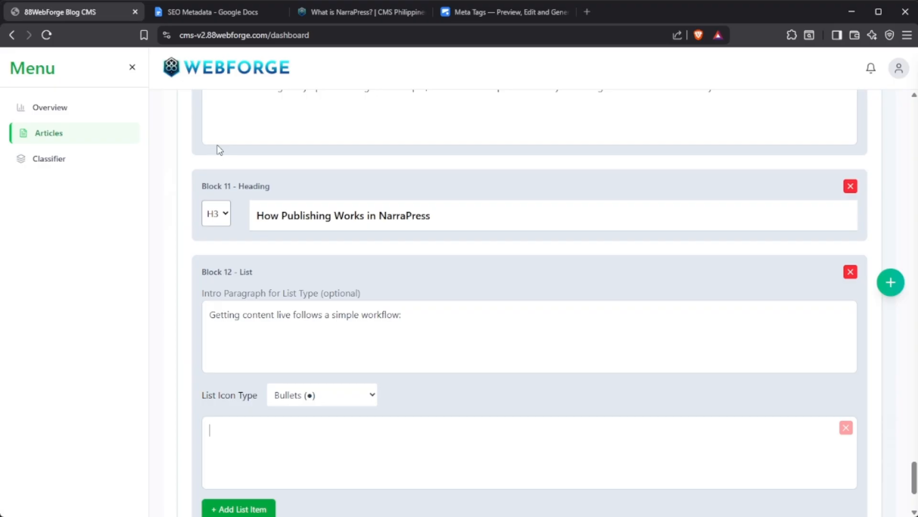
left_click(325, 401)
left_click(316, 469)
left_click(268, 431)
key("ctrl+v")
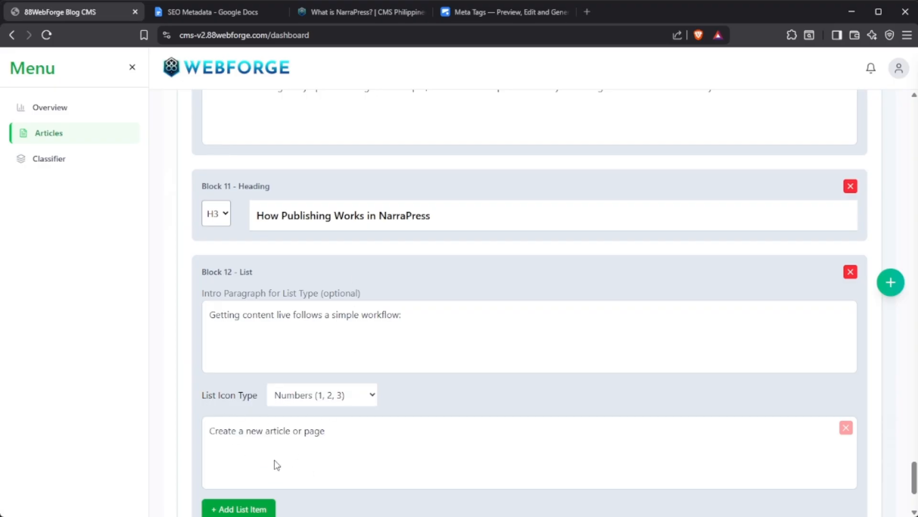
- Add a second list item and paste "Add and arrange content blocks" from the SEO Metadata document
scroll(277, 464, "down", 2)
left_click(242, 388)
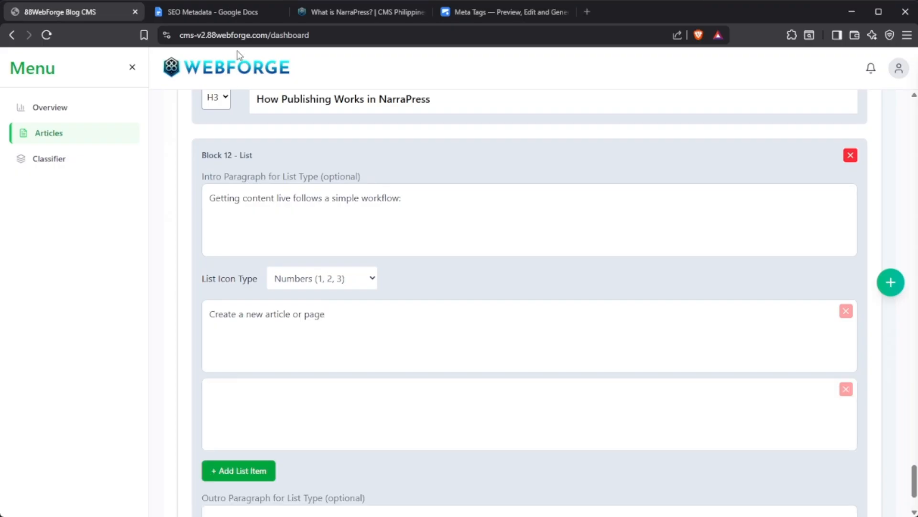
left_click(222, 21)
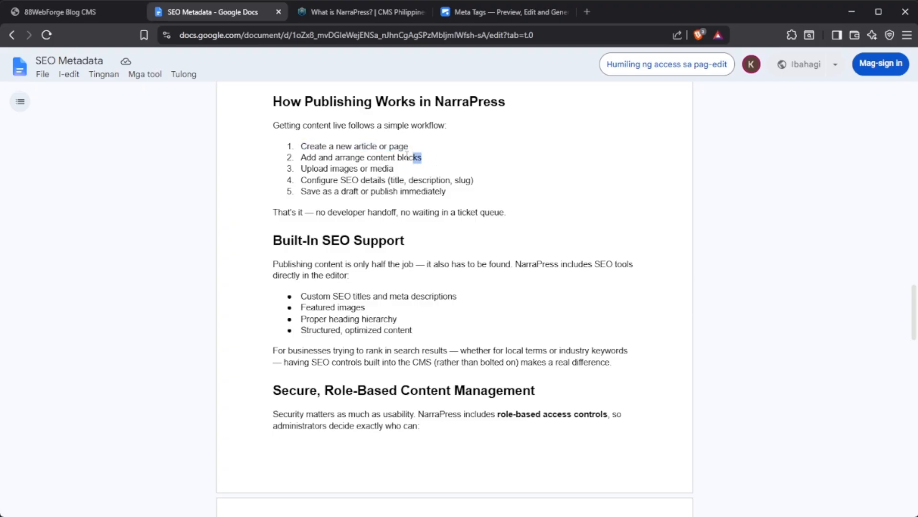
left_click_drag(415, 157, 295, 155)
key("ctrl+c")
key("ctrl+shift+Tab")
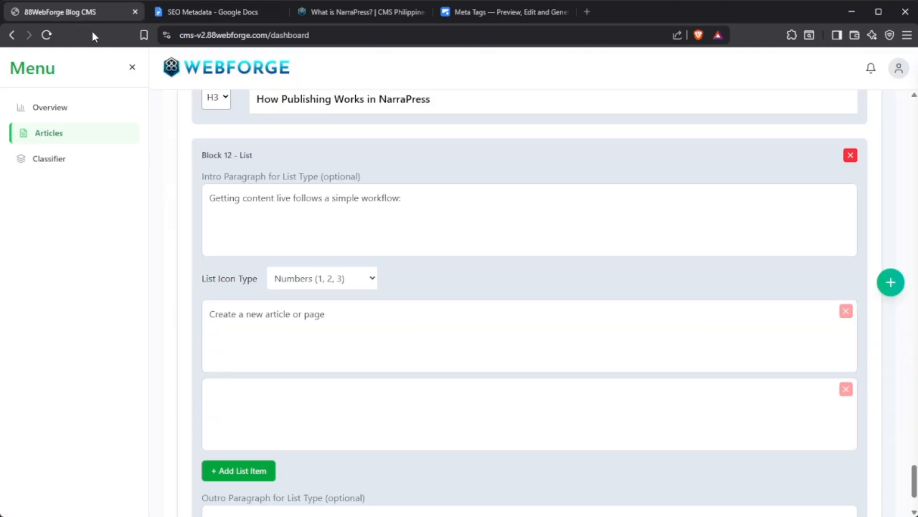
left_click(252, 388)
key("ctrl+v")
- Add a third list item and paste "Upload images or media" from the SEO Metadata document
left_click(246, 476)
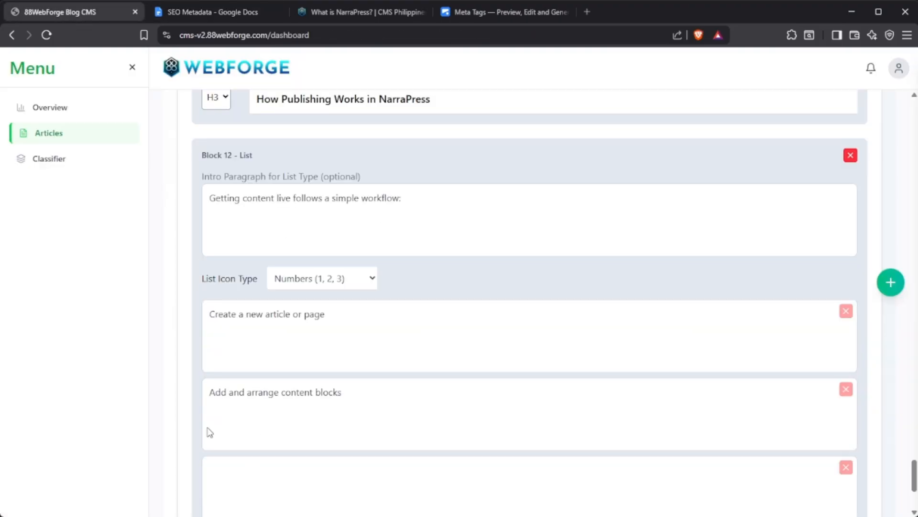
key("alt+Tab")
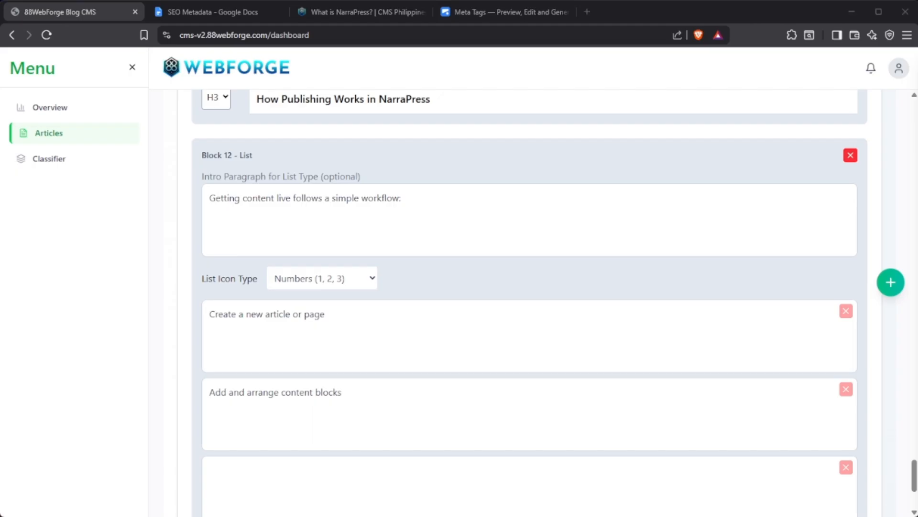
left_click(183, 14)
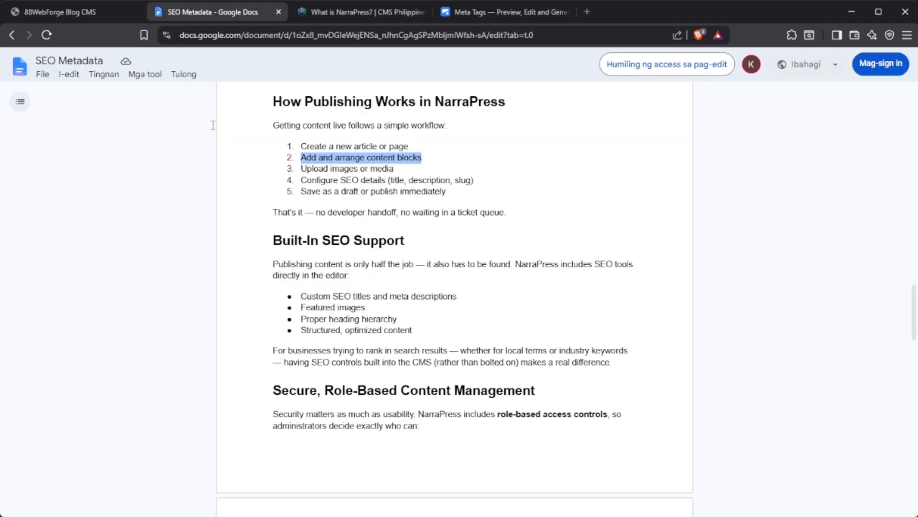
left_click(78, 10)
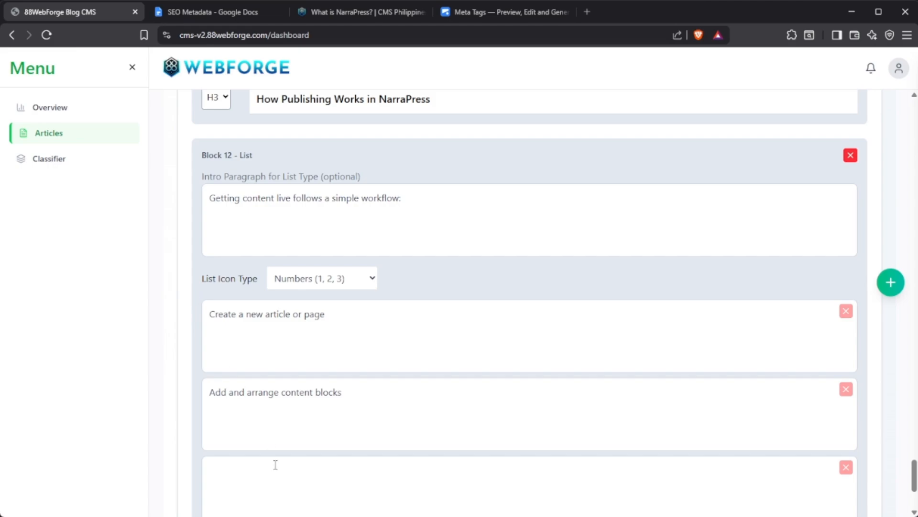
key("ctrl+v")
- Add a fourth list item and paste "Configure SEO details (title, description, slug)" from the SEO Metadata document
scroll(276, 466, "down", 2)
left_click(260, 433)
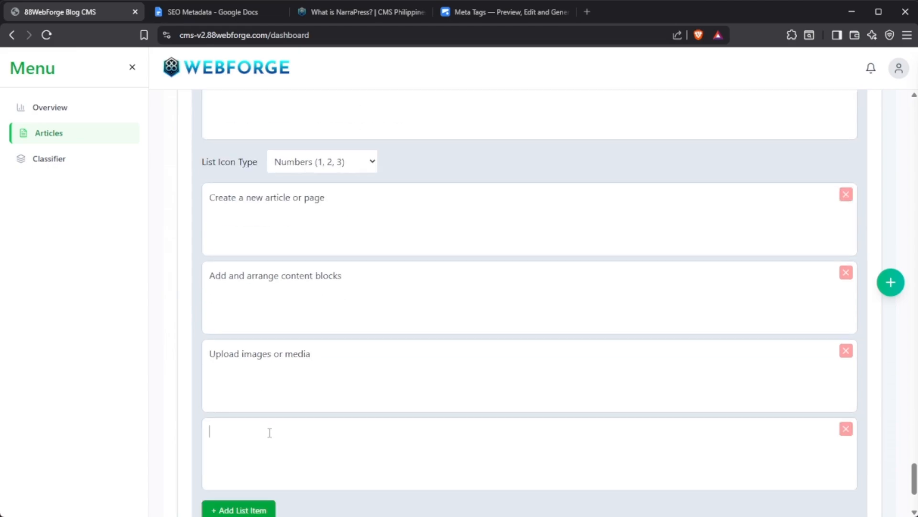
left_click(206, 17)
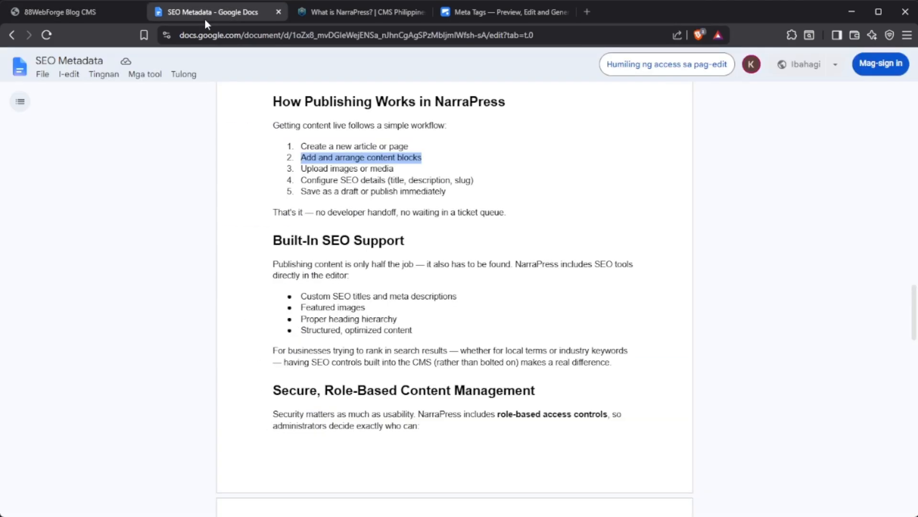
left_click_drag(481, 181, 281, 177)
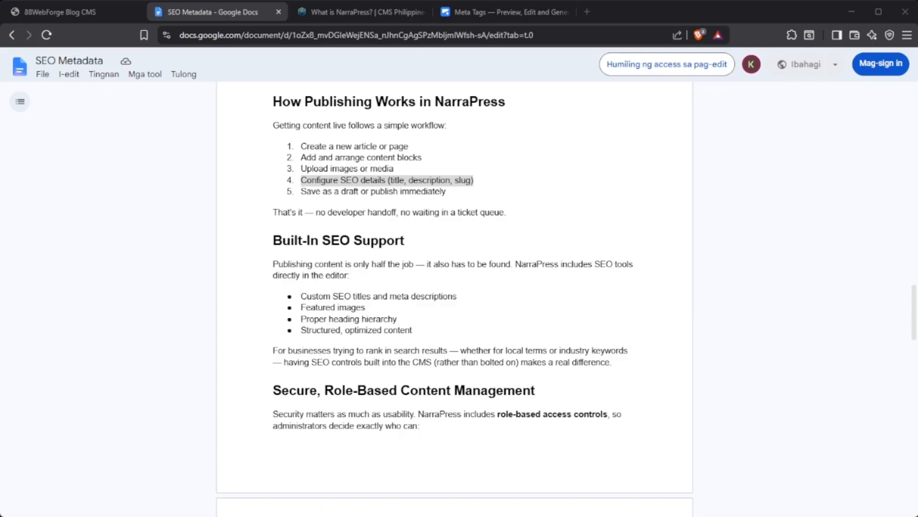
left_click(186, 150)
left_click(62, 12)
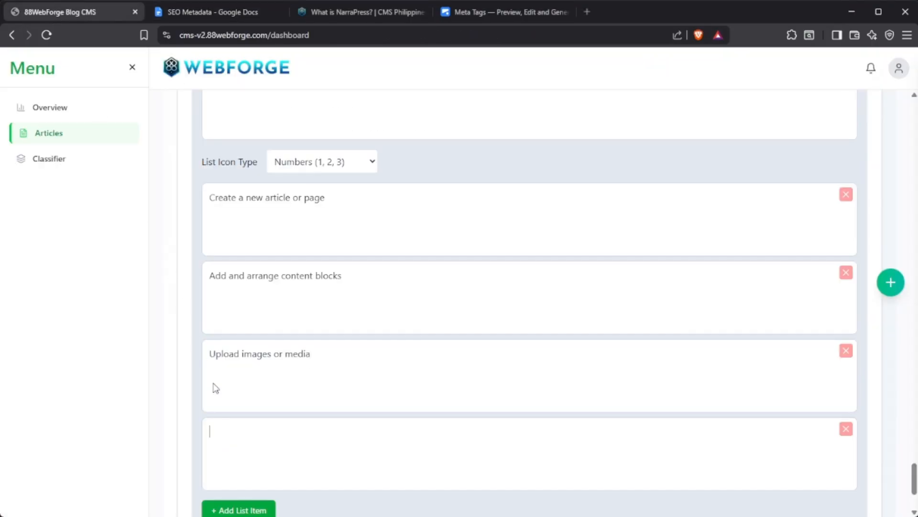
key("ctrl+v")
- Add a fifth list item and paste "Save as a draft or publish immediately" from the SEO Metadata document
left_click(248, 509)
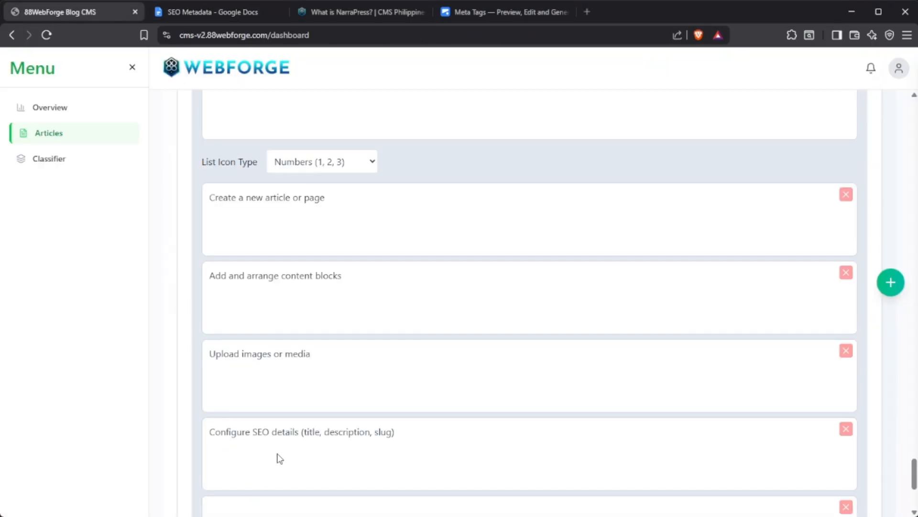
scroll(270, 437, "down", 2)
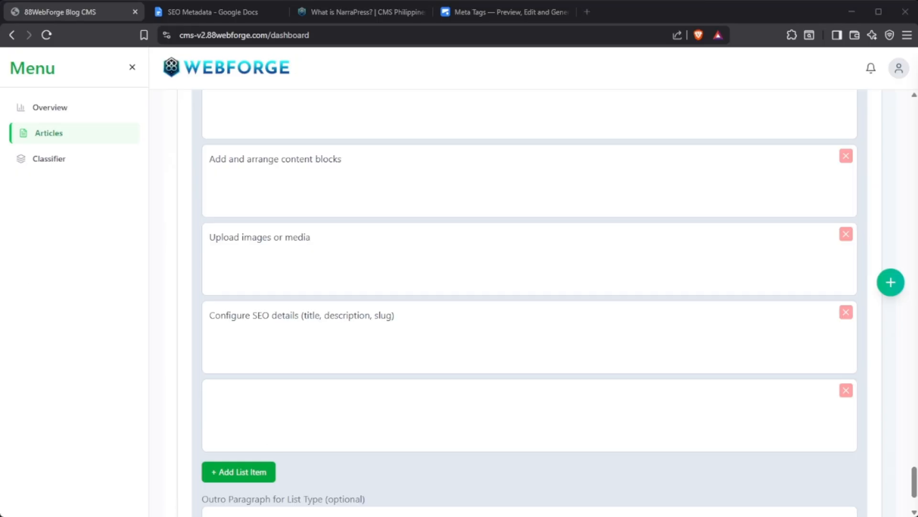
left_click(257, 75)
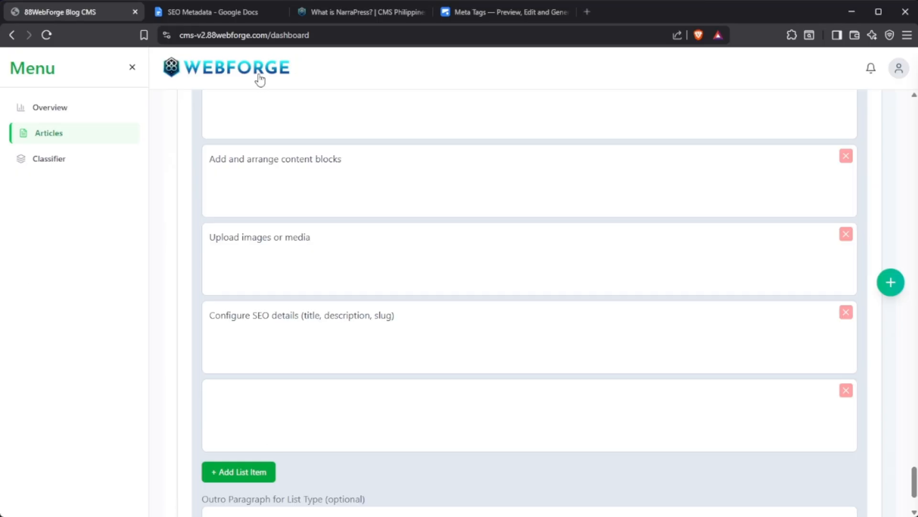
left_click(221, 14)
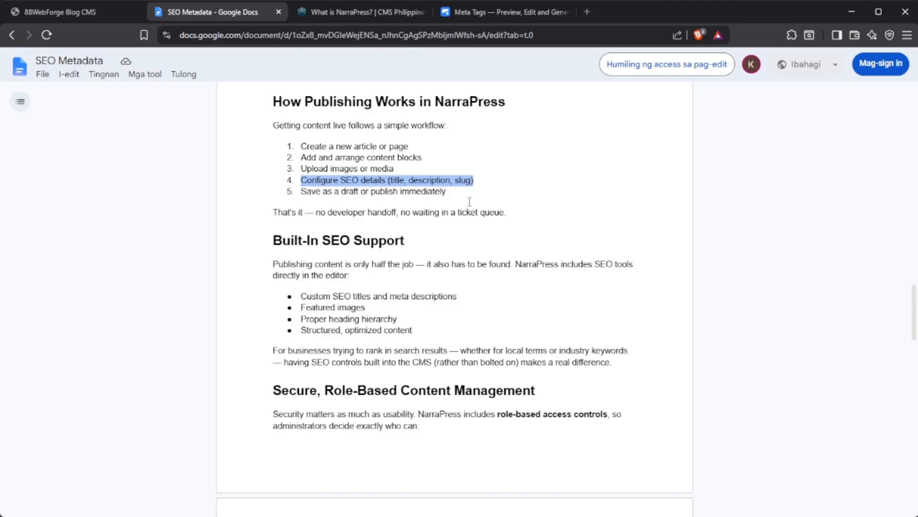
left_click_drag(421, 192, 286, 190)
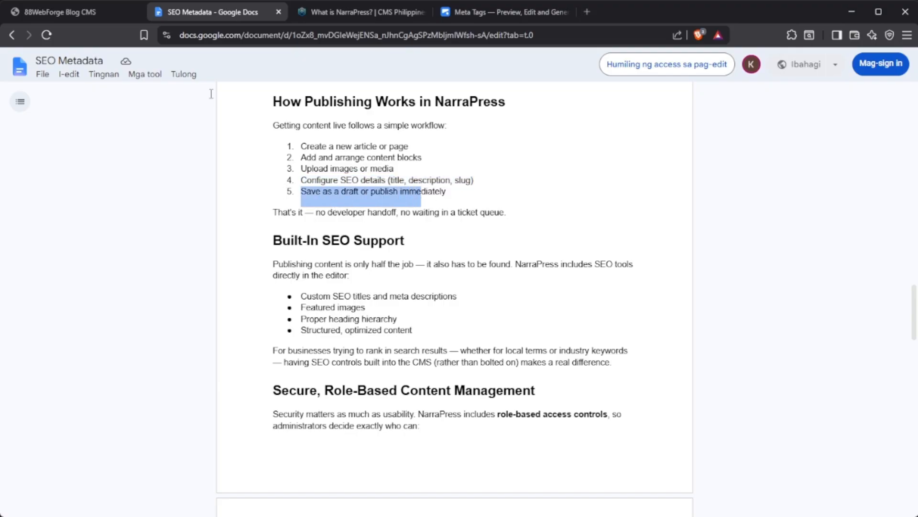
left_click(95, 13)
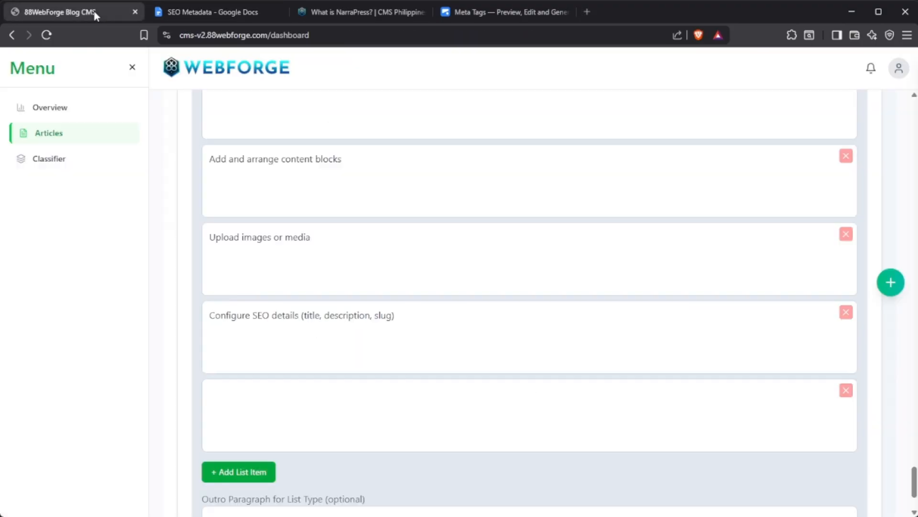
left_click(362, 390)
key("ctrl+v")
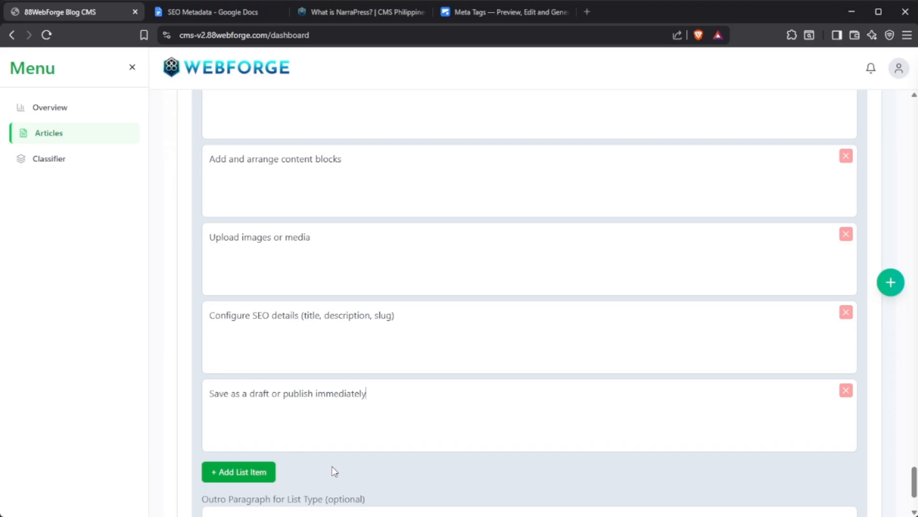
- Fill the numbered list's outro paragraph with "That's it — no developer handoff, no waiting in a ticket queue."
scroll(398, 378, "up", 2)
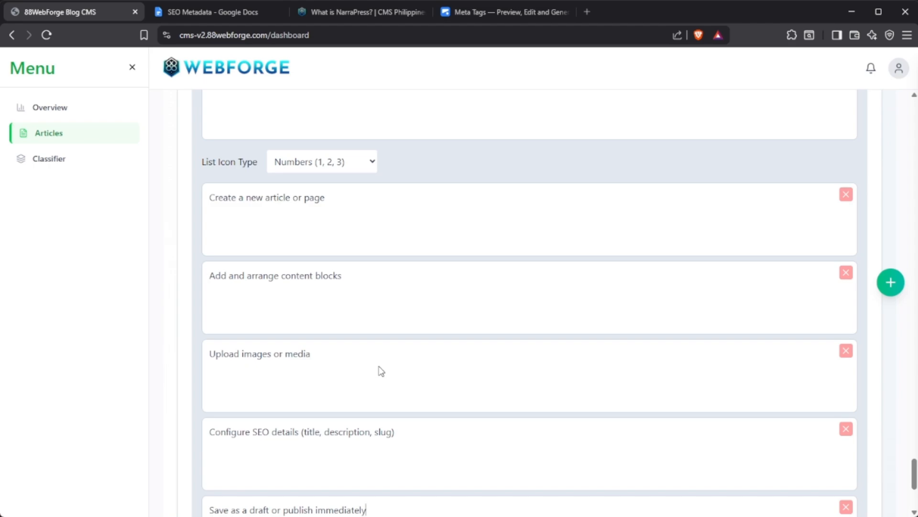
scroll(381, 378, "down", 2)
scroll(315, 447, "down", 2)
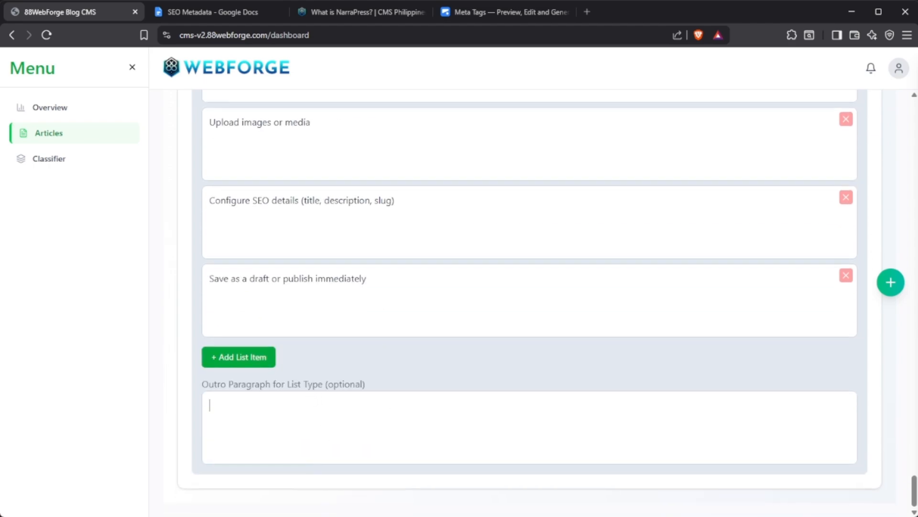
key("alt+Tab")
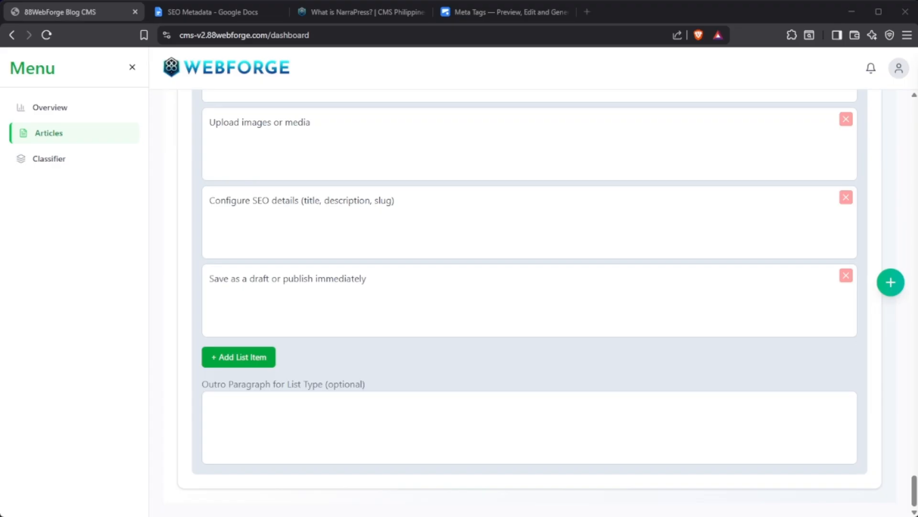
key("alt+Tab")
type("That's it — no developer handoff, no waiting in a ticket queue.")
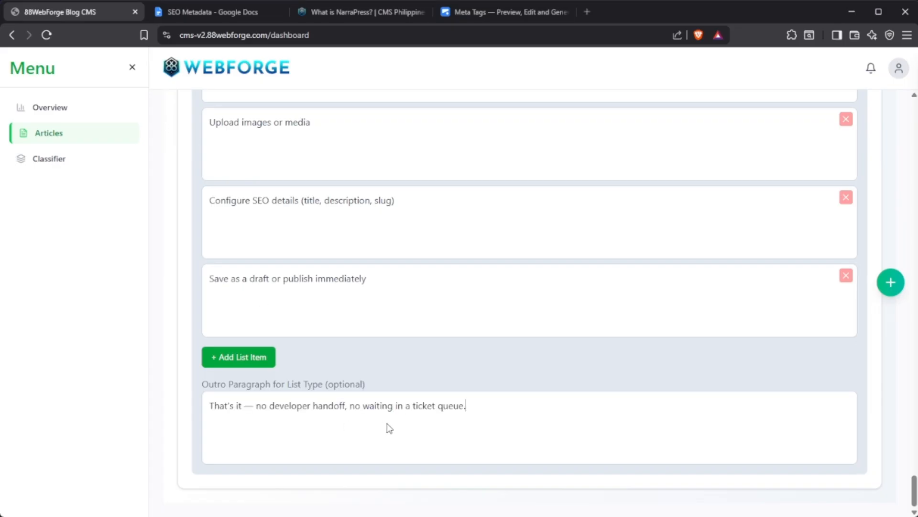
- Add a Heading block below the numbered list, set it to H3 and enter "Built-In SEO Support"
left_click(891, 282)
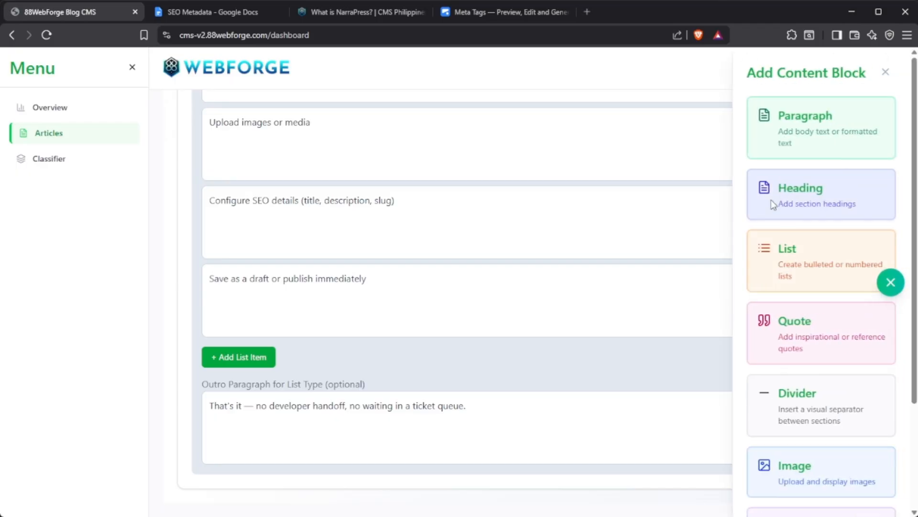
left_click(801, 205)
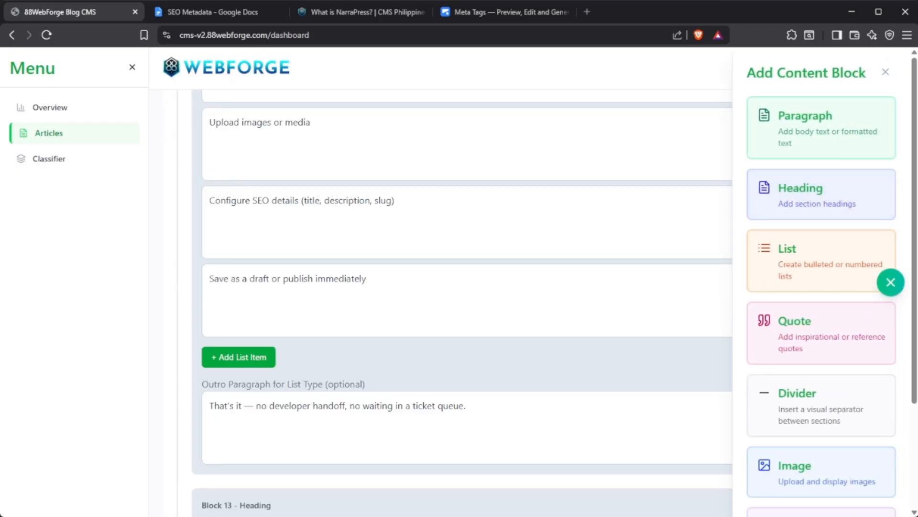
key("alt+Tab")
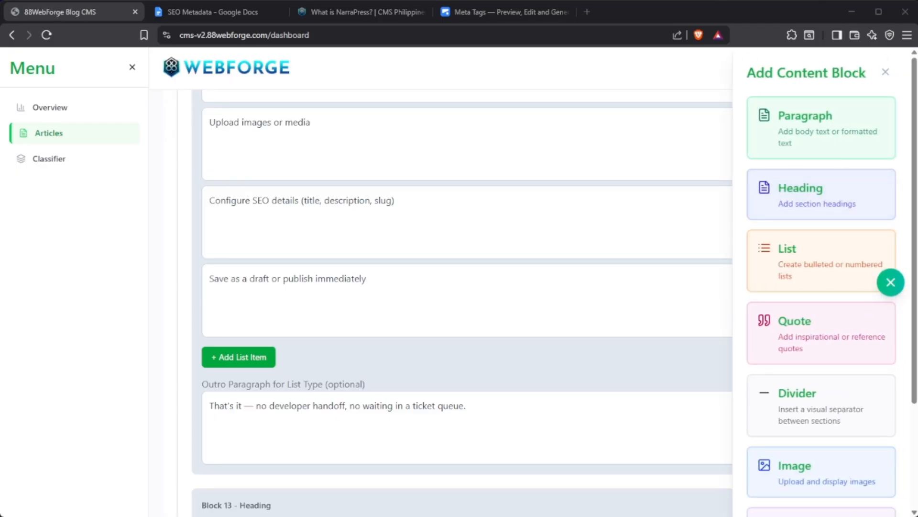
key("alt+Tab")
left_click(287, 244)
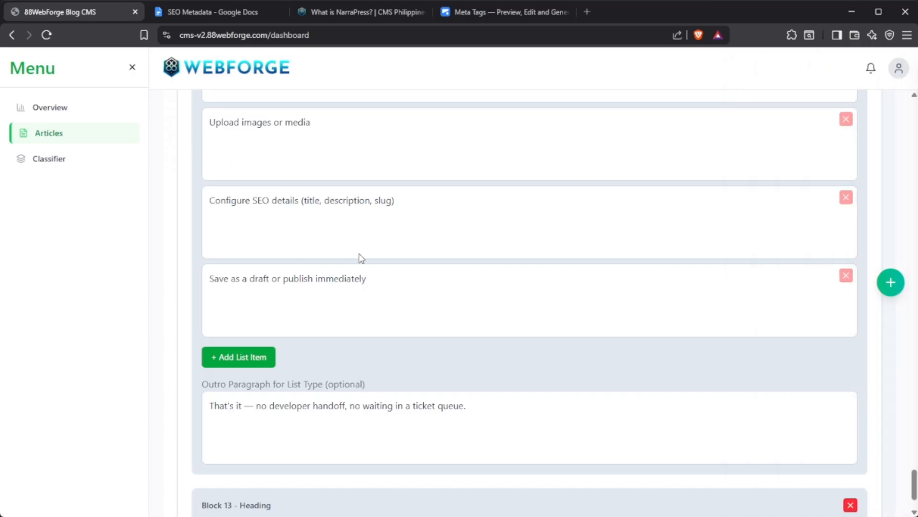
scroll(362, 258, "up", 8)
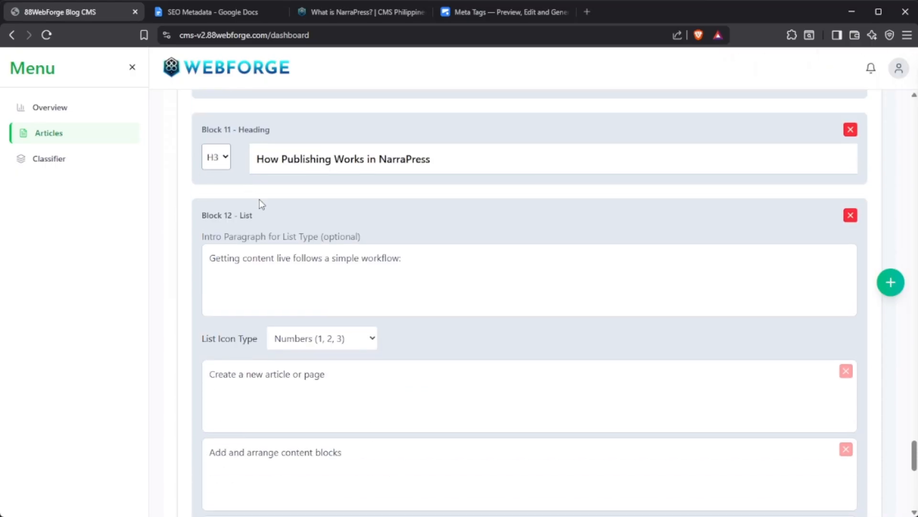
scroll(259, 199, "down", 10)
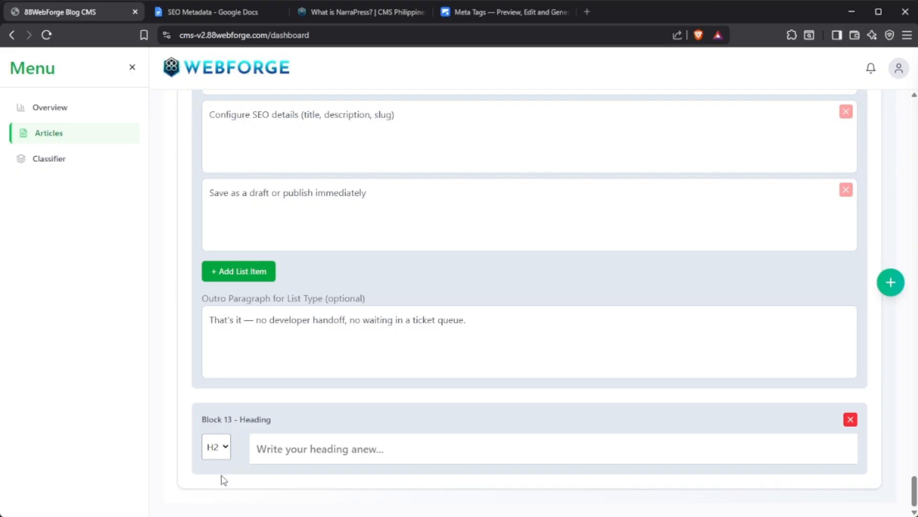
left_click(221, 481)
left_click(327, 453)
type("Built-In SEO Support")
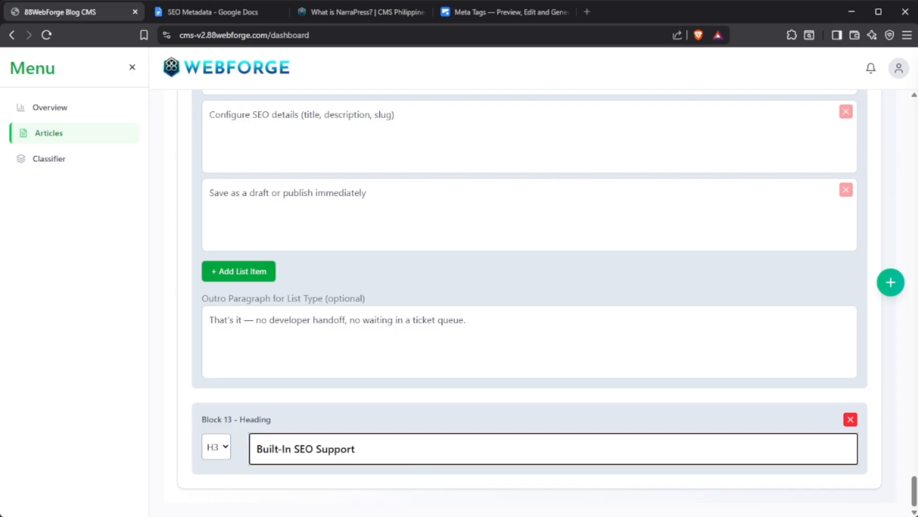
left_click(891, 282)
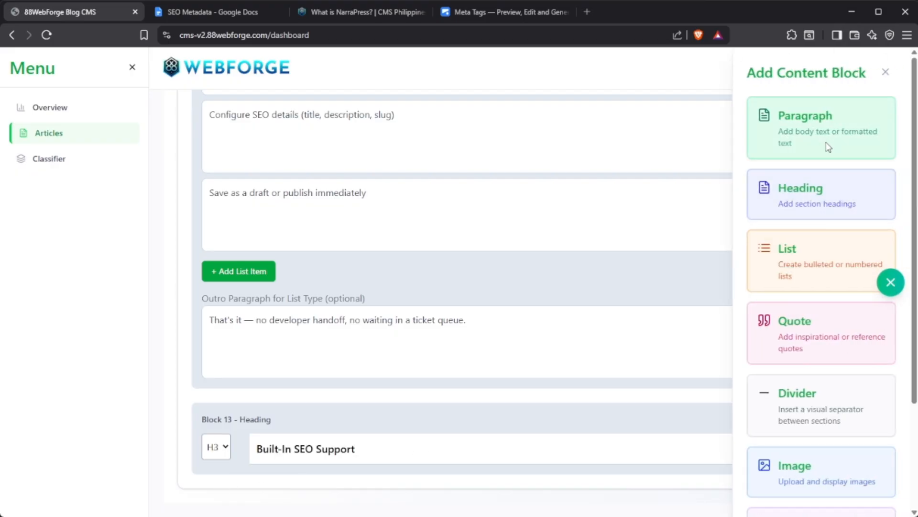
left_click(829, 147)
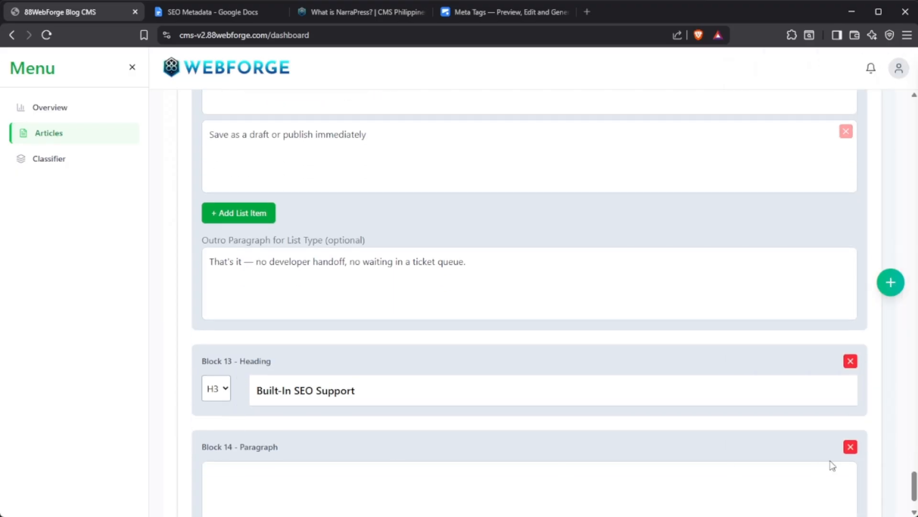
left_click(851, 447)
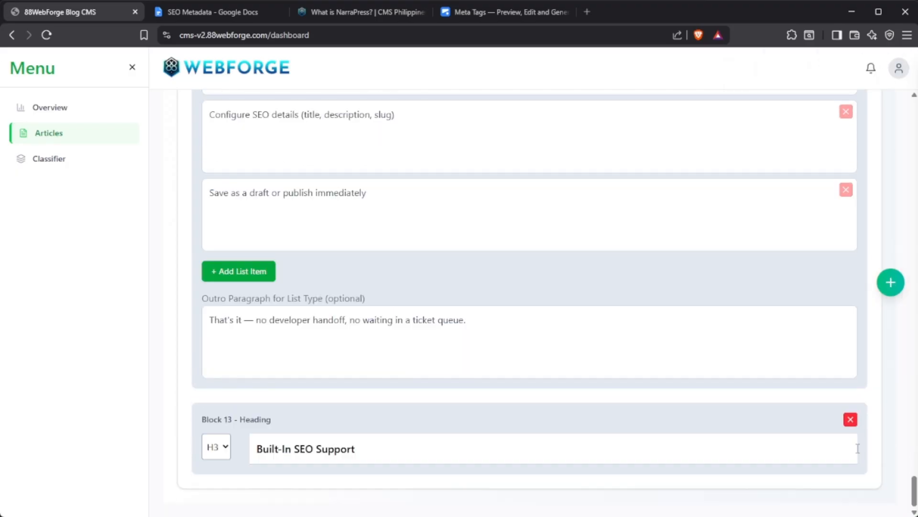
- Add a List block with the intro "Publishing content is only half the job — it also has to be found. NarraPress includes SEO tools directly in the editor:"
left_click(186, 16)
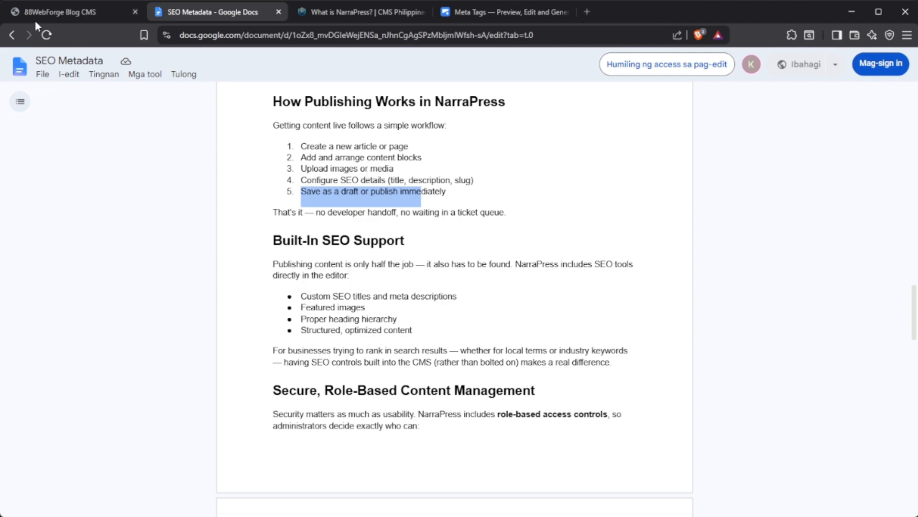
left_click(60, 14)
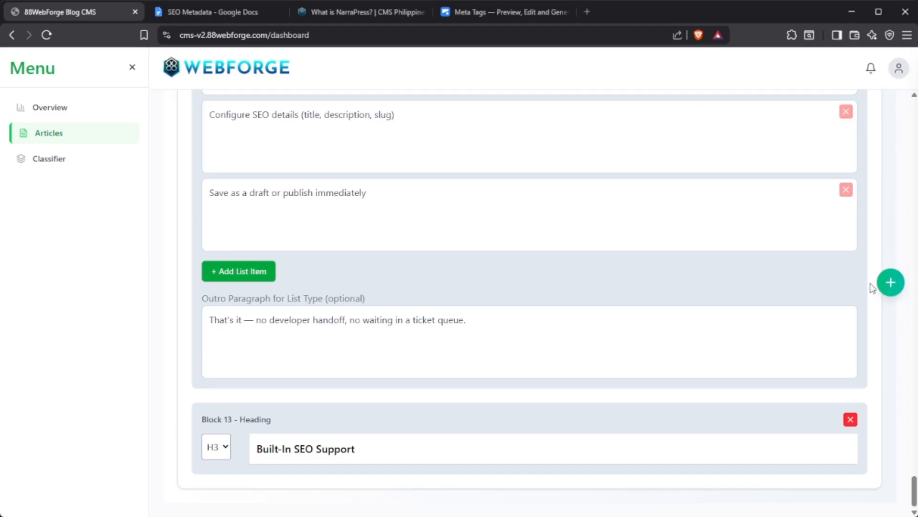
left_click(889, 282)
left_click(814, 249)
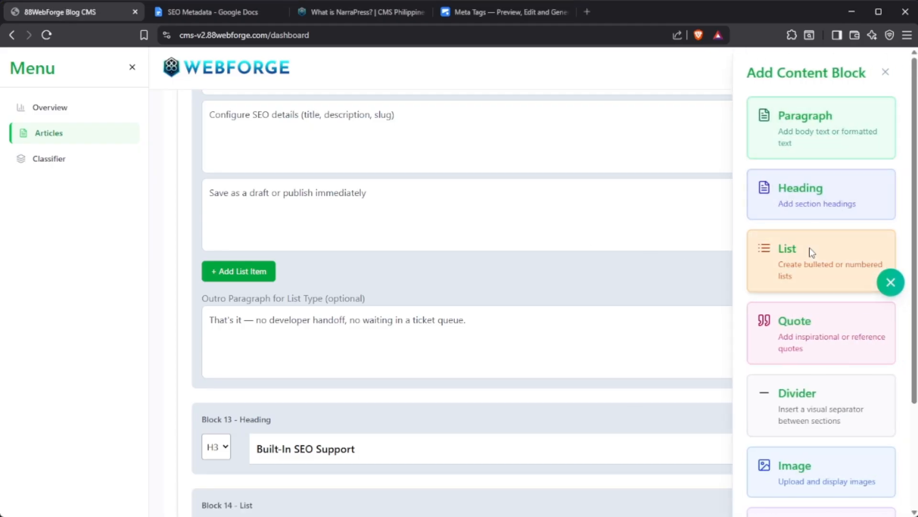
left_click(288, 385)
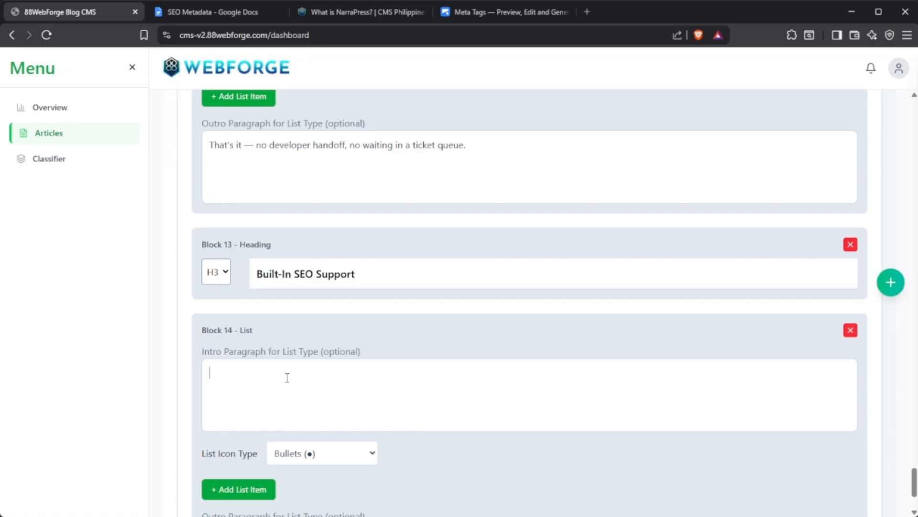
type("Publishing content is only half the job — it also has to be found. NarraPress includes SEO tools directly in the editor:")
- Add a first list item with "Custom SEO titles and meta descriptions" and an empty second list item
left_click(242, 490)
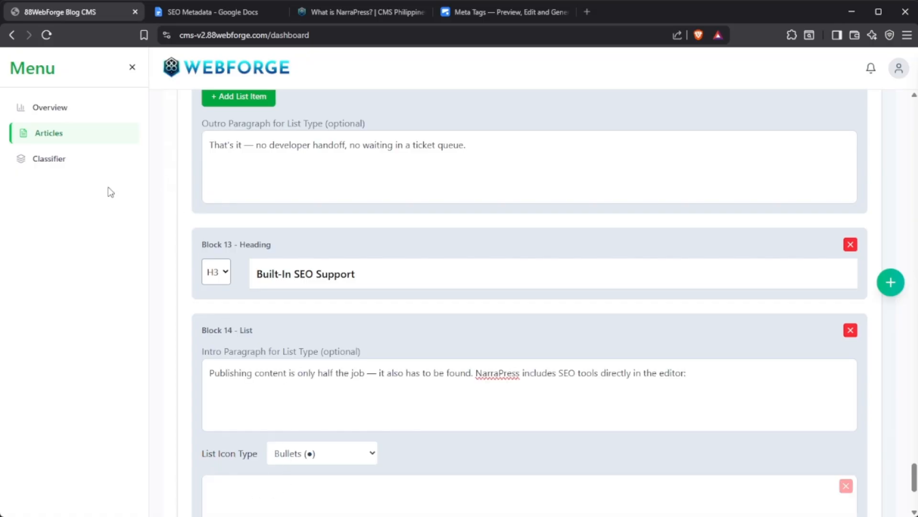
left_click(284, 493)
scroll(356, 466, "down", 3)
type("Custom SEO titles and meta descriptions")
left_click(257, 400)
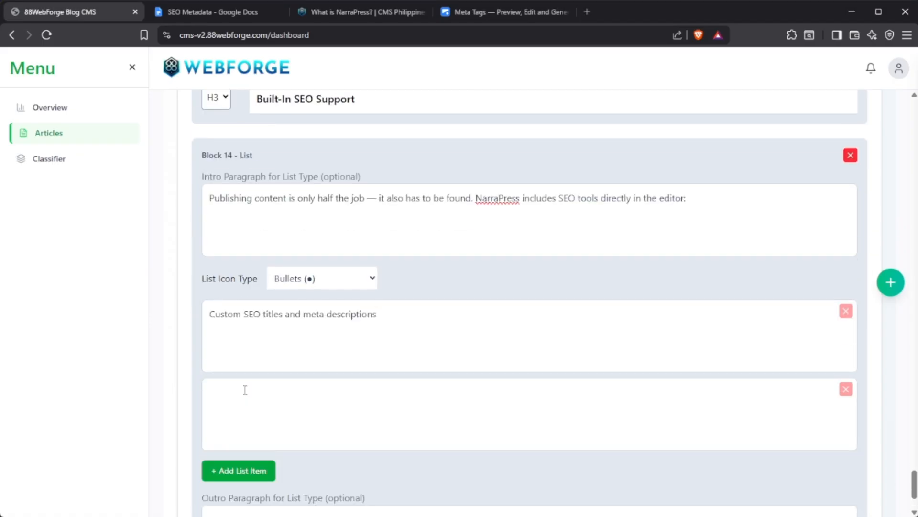
left_click(243, 387)
left_click(276, 447)
type("Featured images")
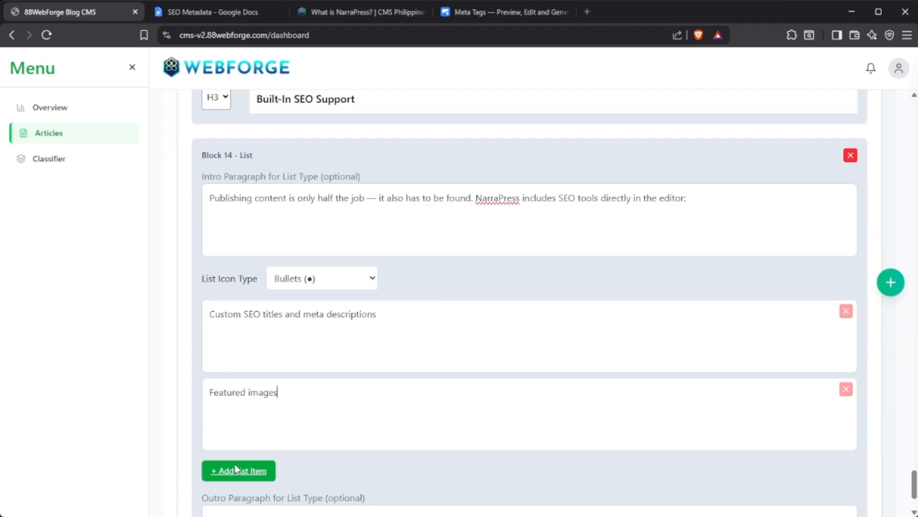
key("ctrl+z")
- Compare the intro and bullet items of "Built-In SEO Support" in the SEO Metadata document with the new list block
left_click(177, 13)
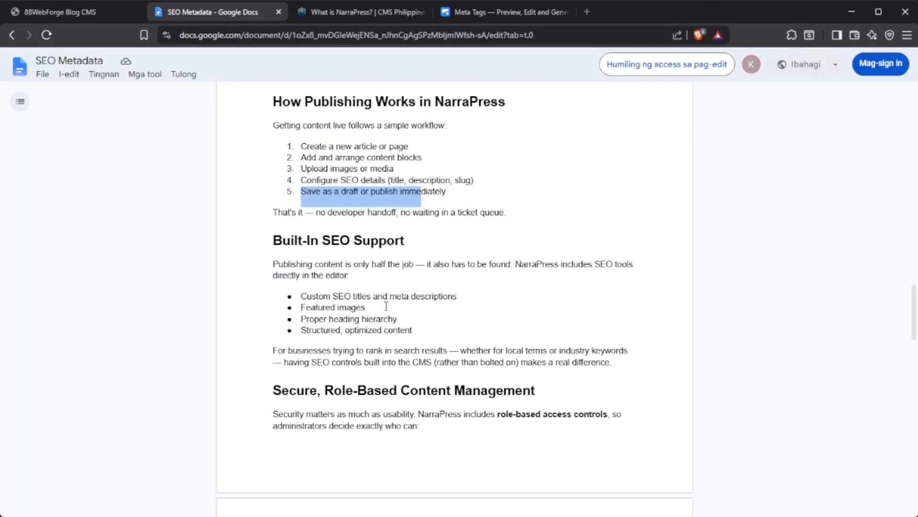
left_click_drag(386, 306, 296, 307)
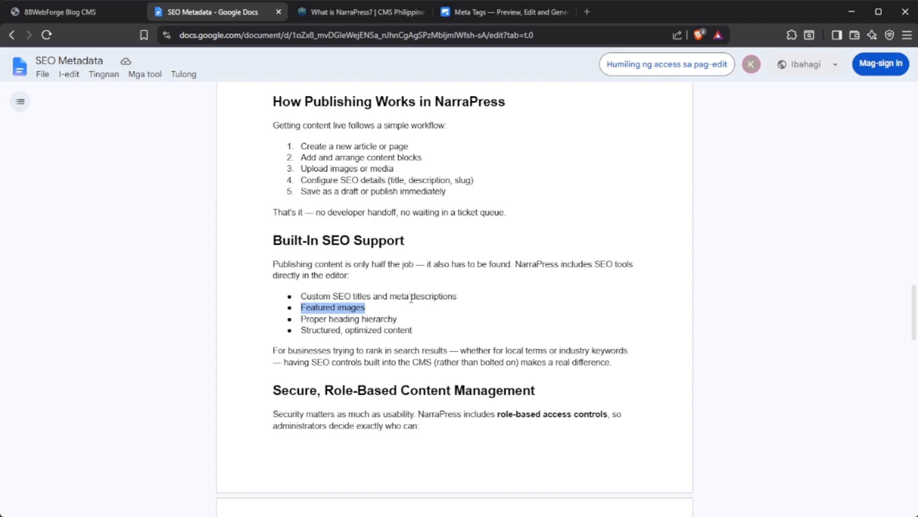
left_click_drag(376, 281, 253, 263)
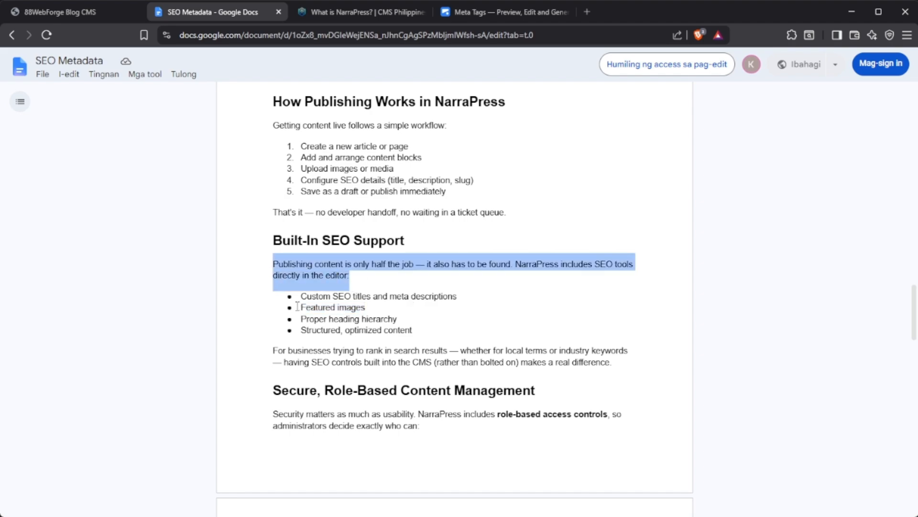
left_click(94, 15)
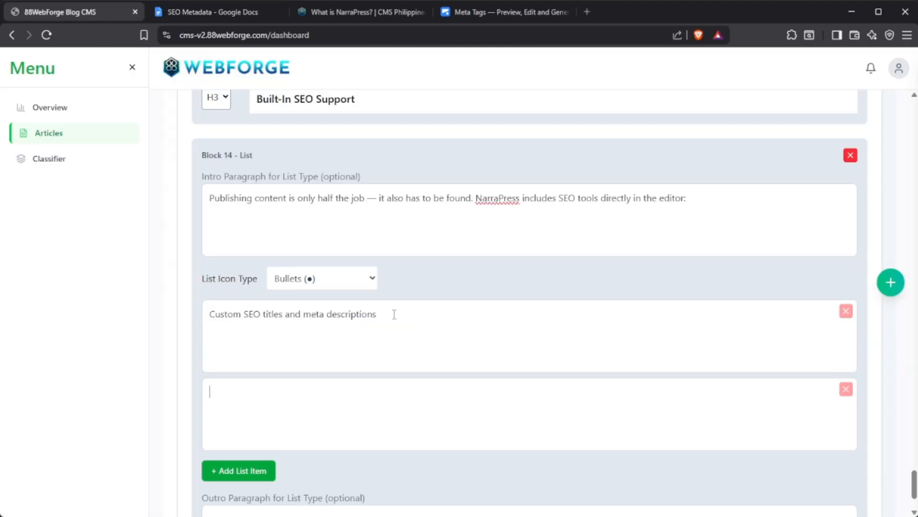
left_click(210, 13)
left_click(345, 274)
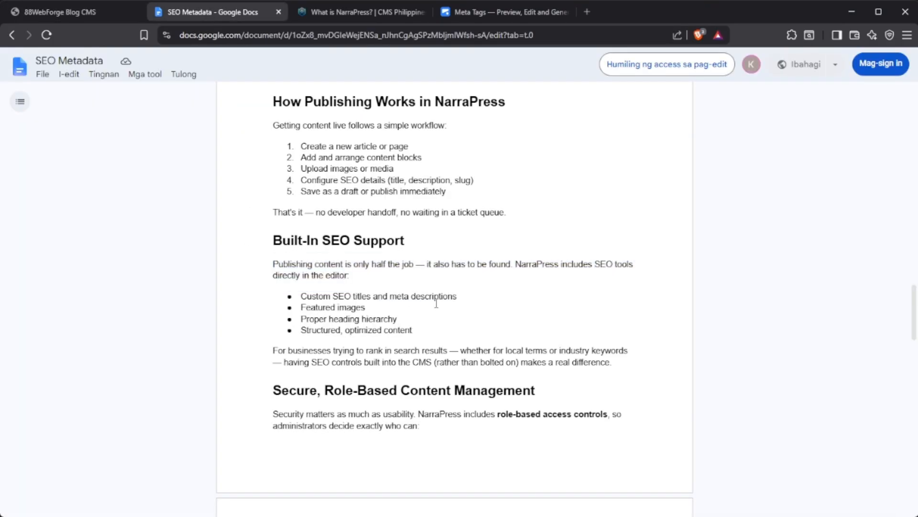
left_click_drag(457, 298, 295, 301)
left_click(293, 289)
left_click(80, 13)
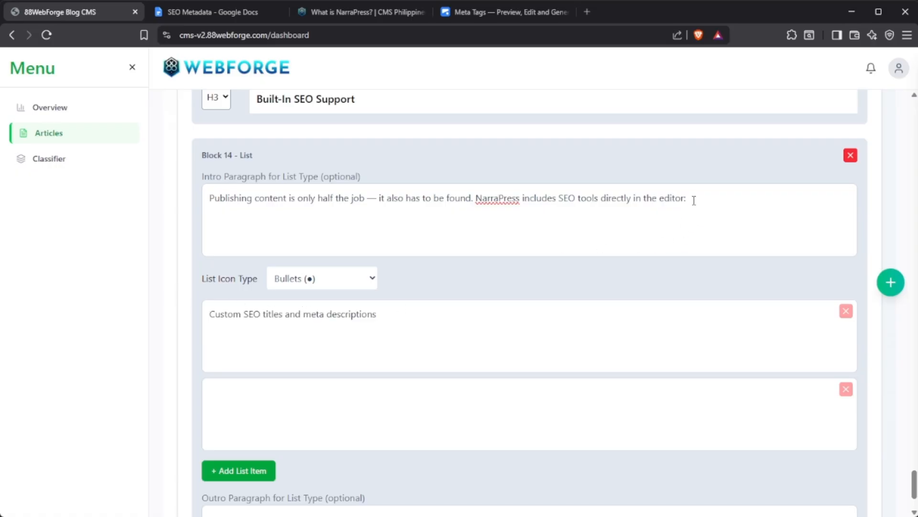
left_click(400, 315)
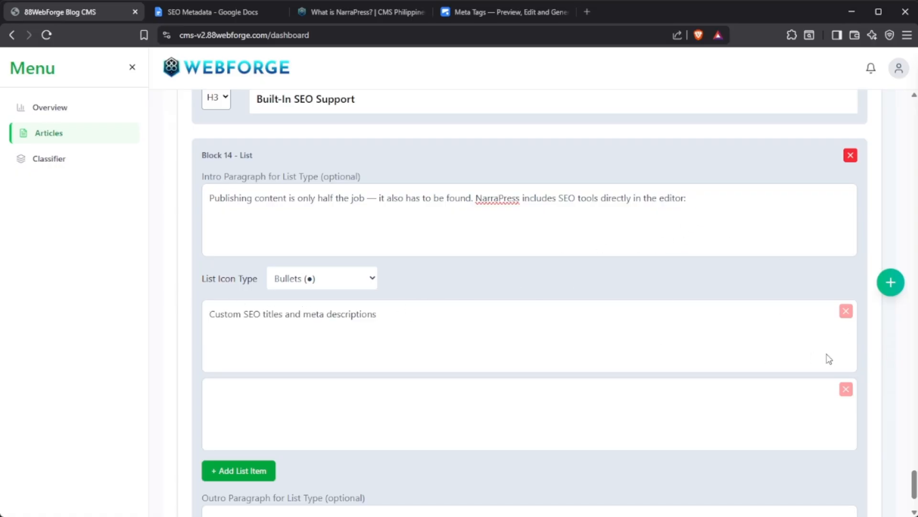
- Remove both list items from the list block below "Built-In SEO Support" and clear its intro paragraph
left_click(846, 311)
left_click(846, 311)
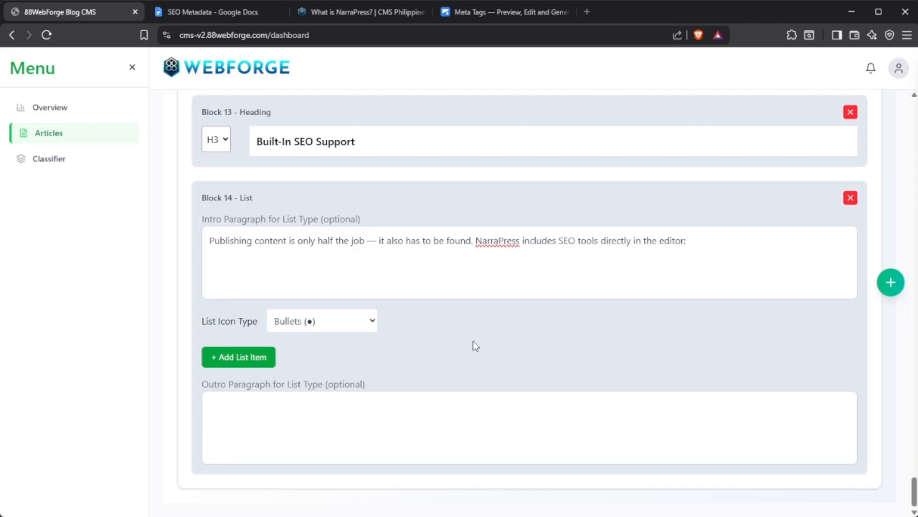
scroll(475, 345, "up", 2)
left_click_drag(705, 358, 118, 334)
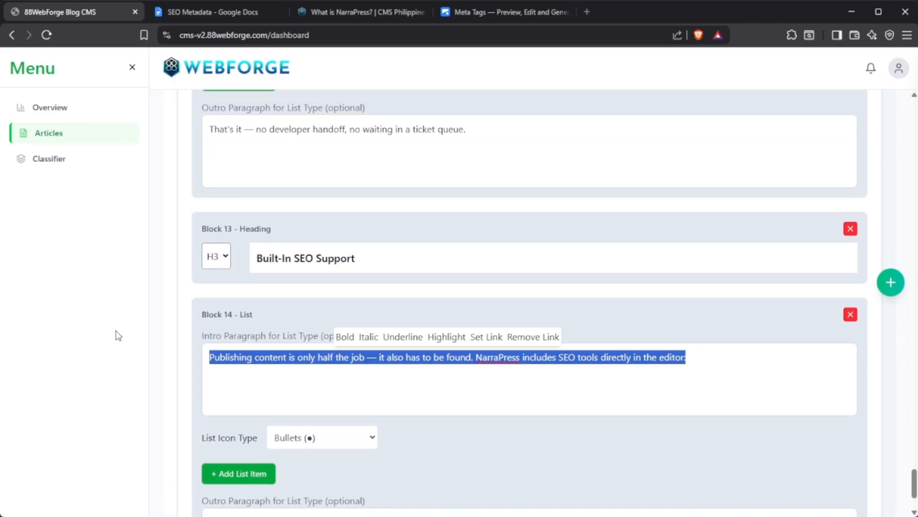
key("BackSpace")
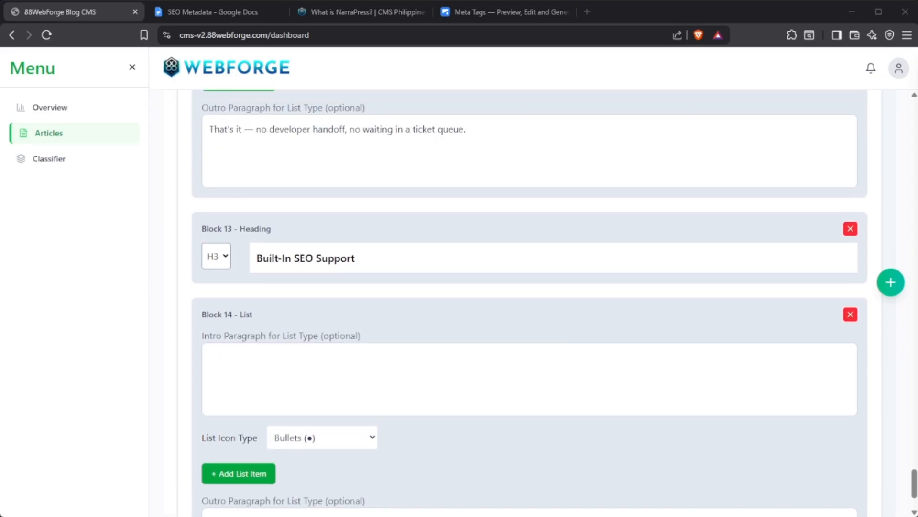
- Copy the "Built-In SEO Support" paragraph starting "Publishing content is only half the job" from the SEO Metadata document into the list block's intro
left_click(182, 19)
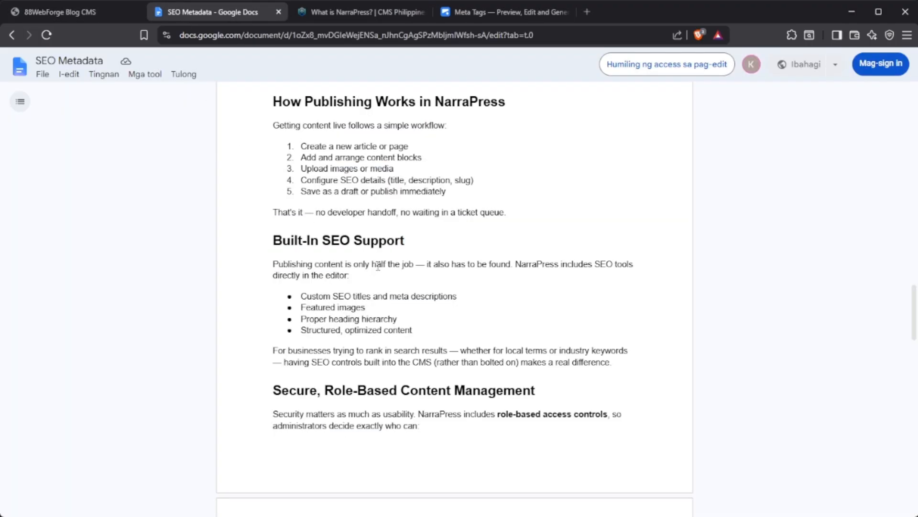
left_click_drag(363, 274, 224, 266)
key("ctrl+c")
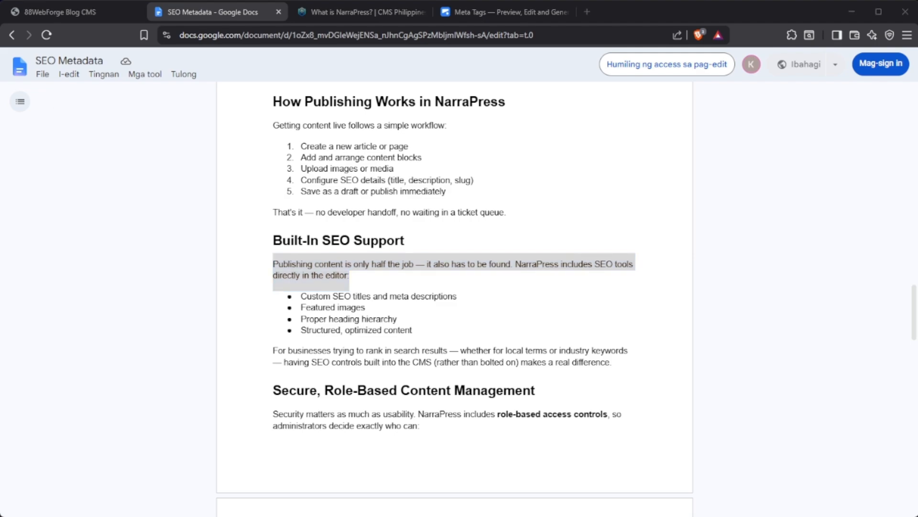
left_click(78, 16)
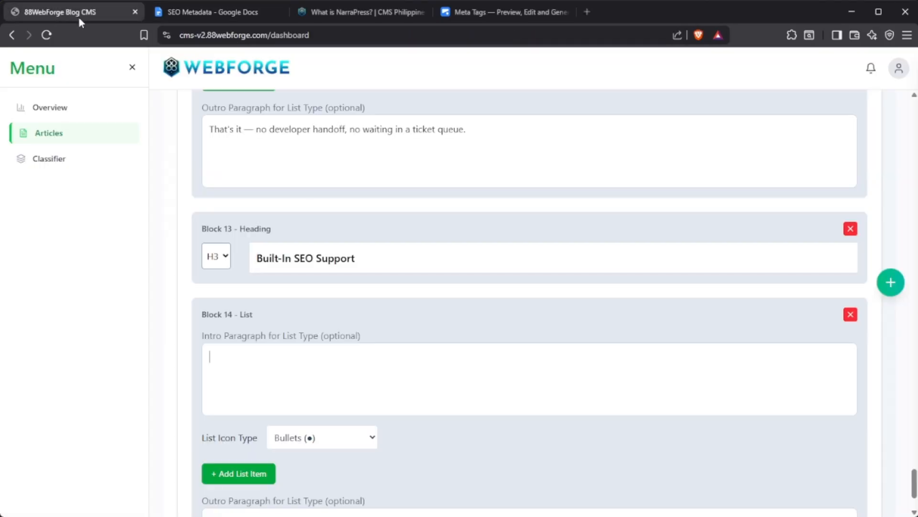
left_click(309, 383)
key("ctrl+v")
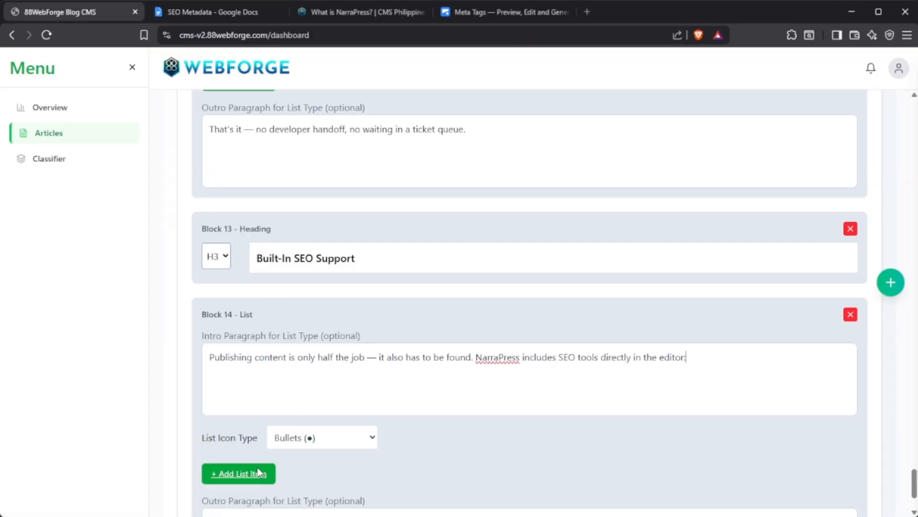
- Add a first list item with "Custom SEO titles and meta descriptions" copied from the SEO Metadata document
left_click(256, 471)
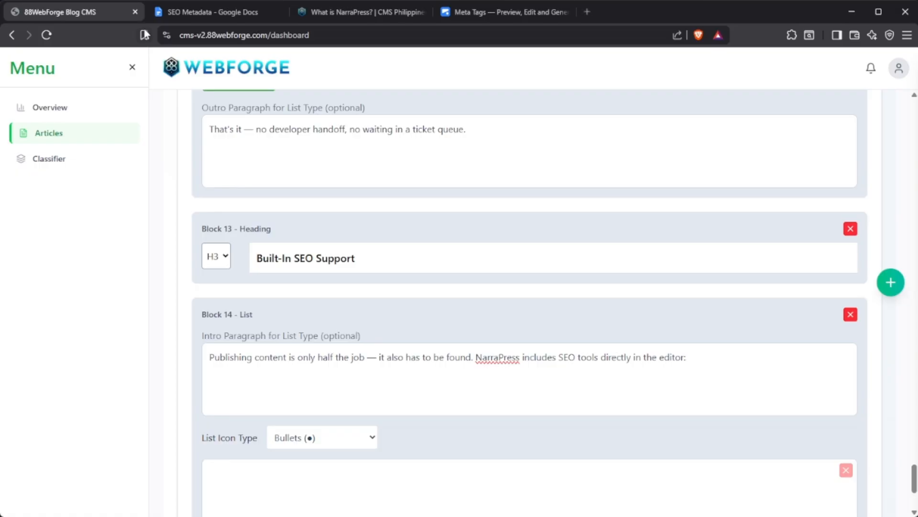
left_click(179, 16)
left_click_drag(458, 297, 303, 301)
key("ctrl+c")
left_click(39, 8)
key("ctrl+v")
scroll(194, 400, "down", 4)
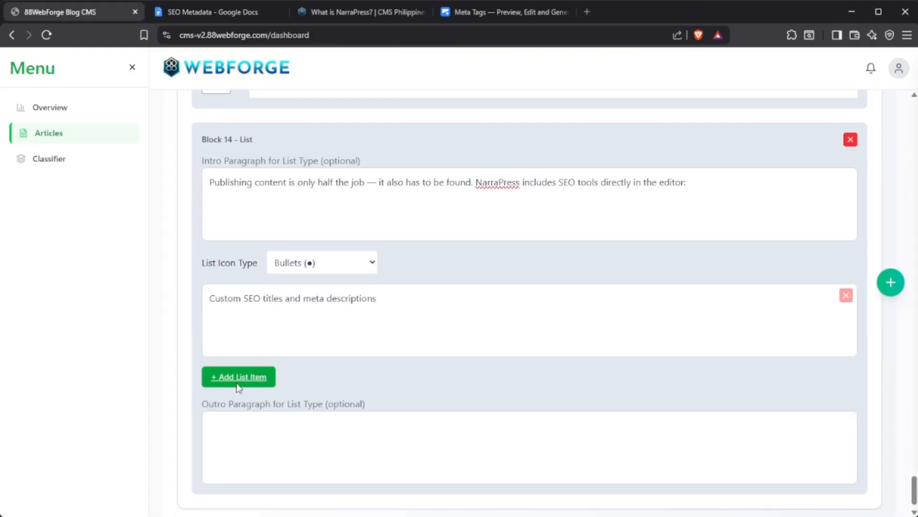
- Add a second list item with "Featured images" copied from the SEO Metadata document
left_click(238, 381)
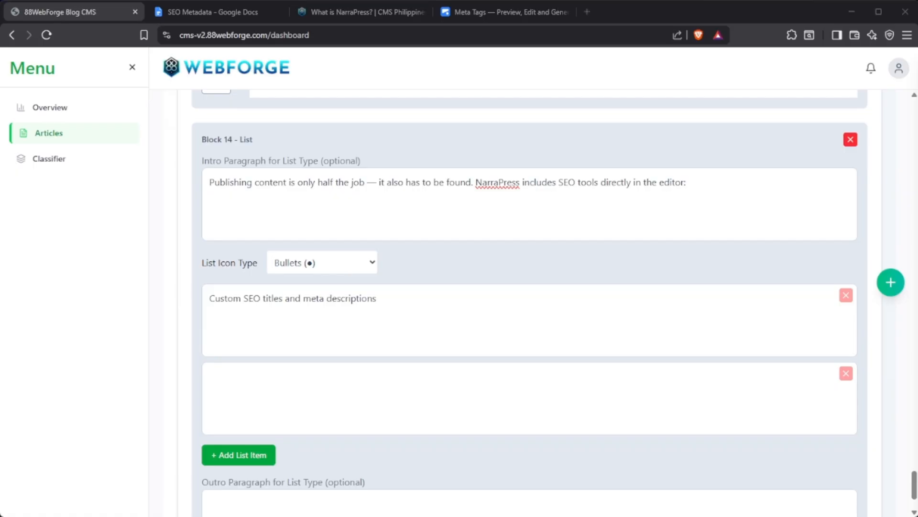
left_click(207, 12)
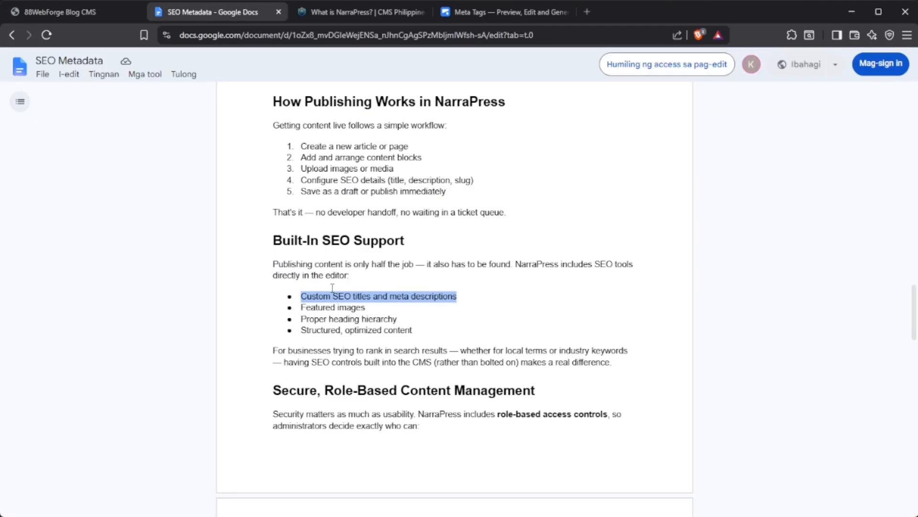
left_click_drag(368, 306, 299, 307)
key("ctrl+c")
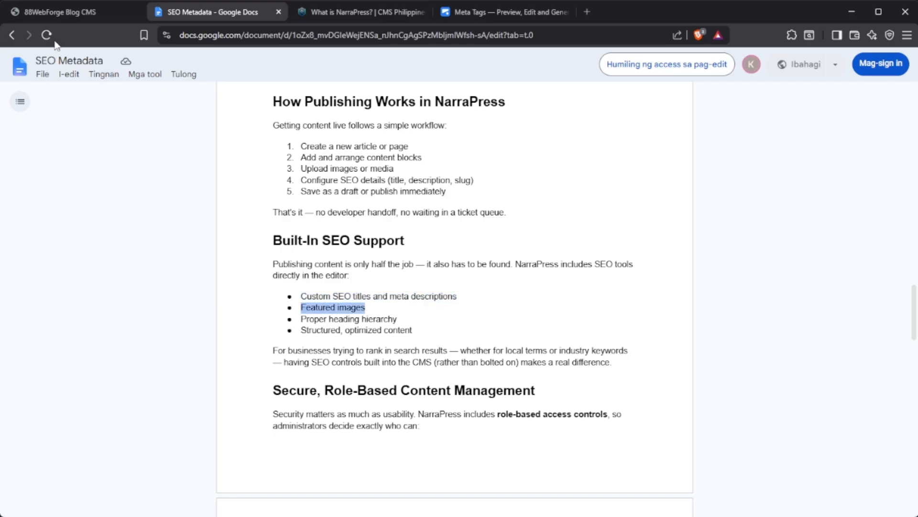
left_click(67, 13)
left_click(267, 375)
key("ctrl+v")
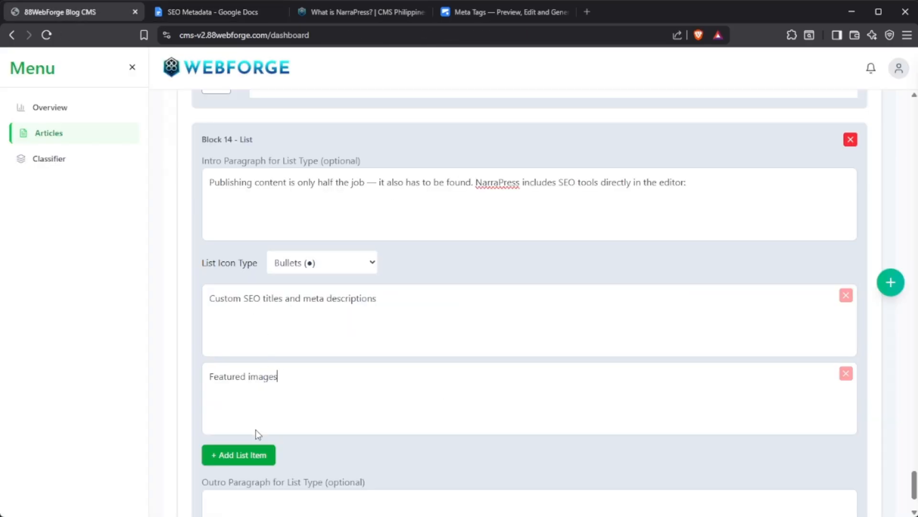
- Add a third list item with "Proper heading hierarchy" copied from the SEO Metadata document
left_click(249, 454)
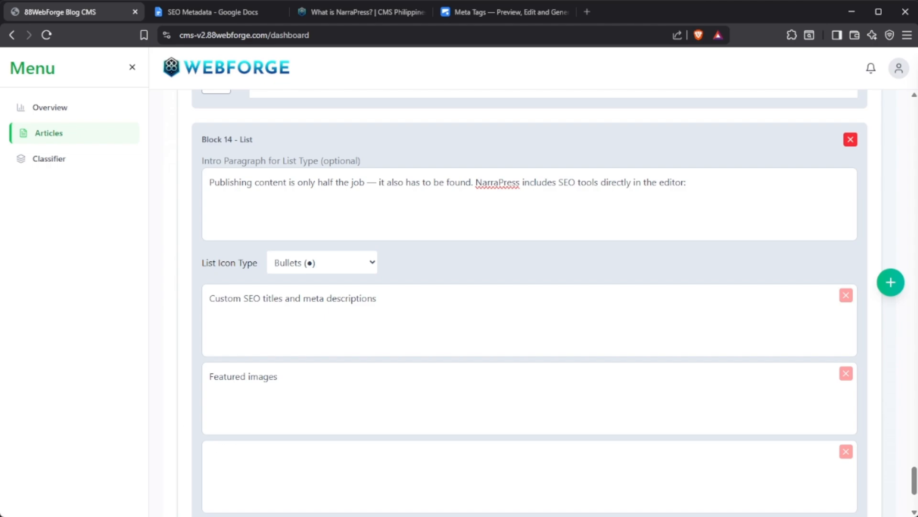
key("alt+Tab")
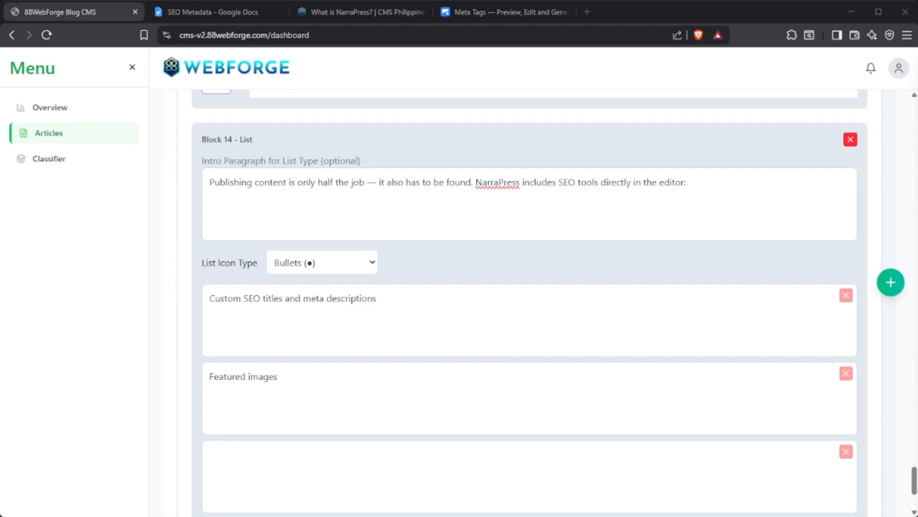
key("alt+Tab")
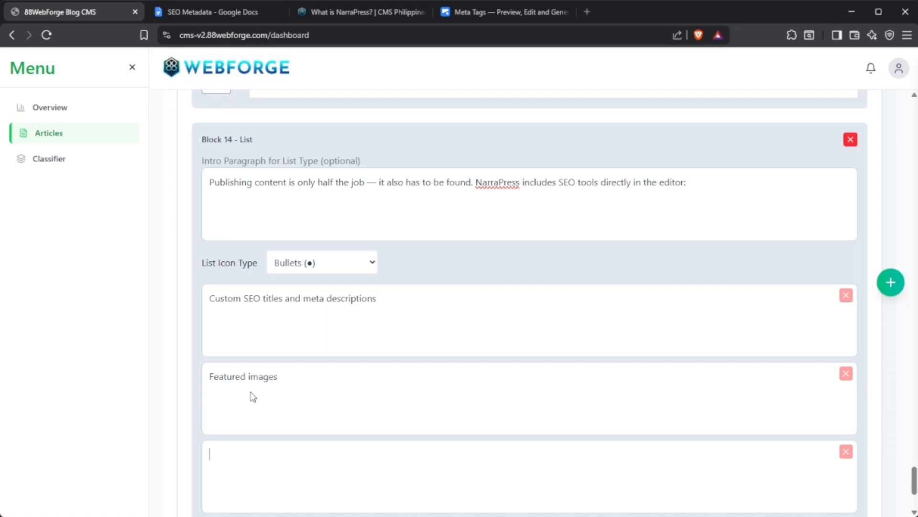
left_click(228, 18)
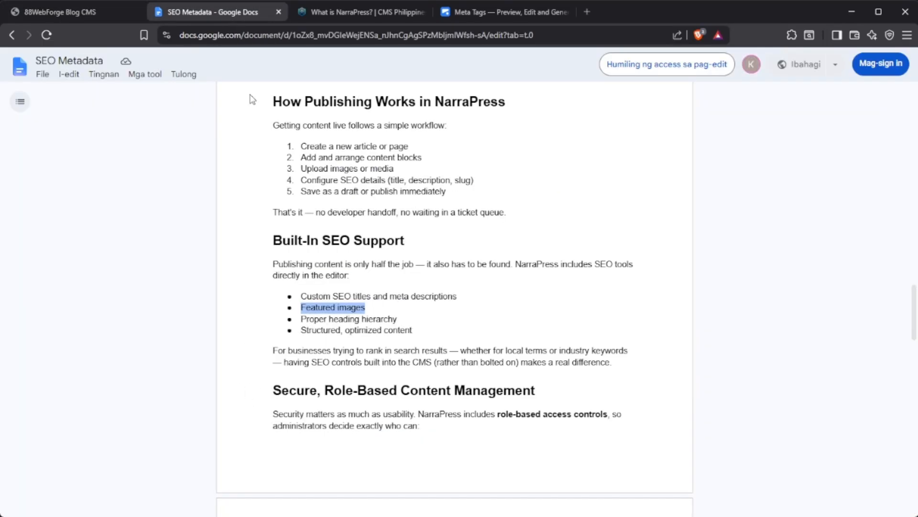
left_click_drag(401, 321, 302, 320)
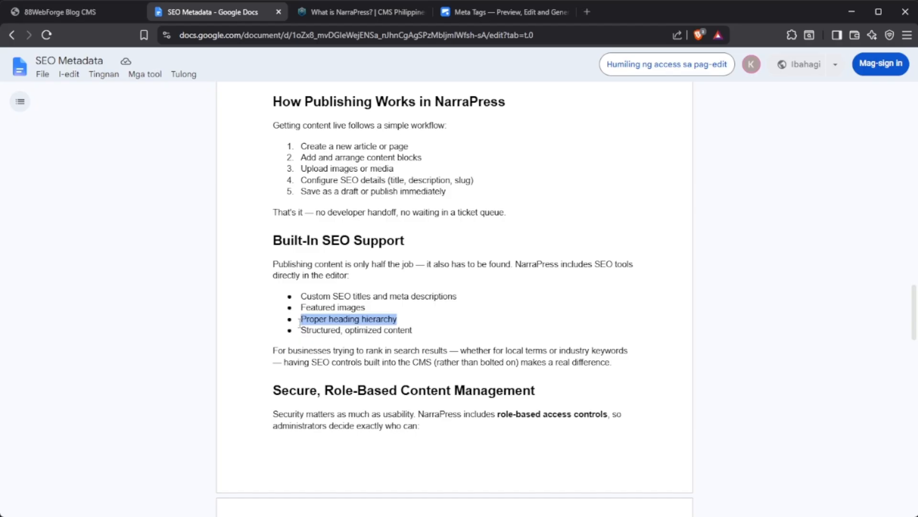
key("ctrl+c")
left_click(64, 11)
left_click(303, 451)
key("ctrl+v")
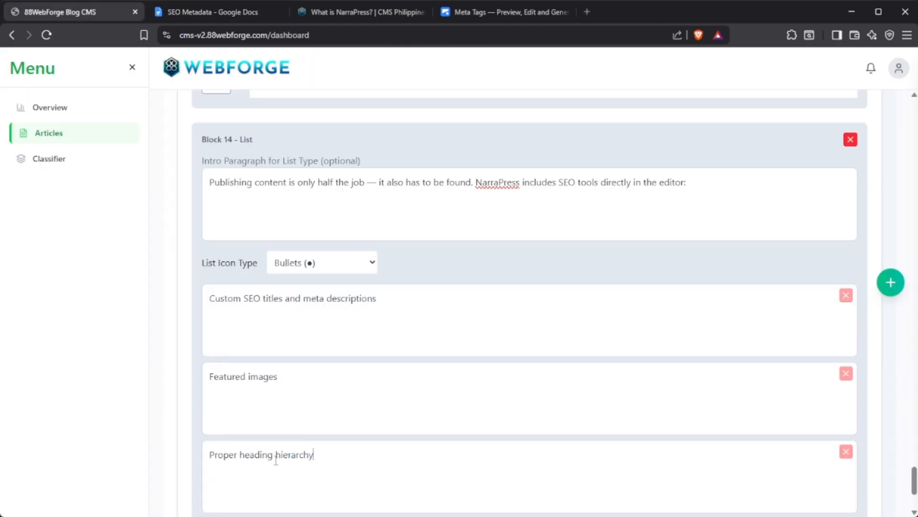
- Add a fourth list item with "Structured, optimized content" copied from the SEO Metadata document
scroll(168, 324, "down", 3)
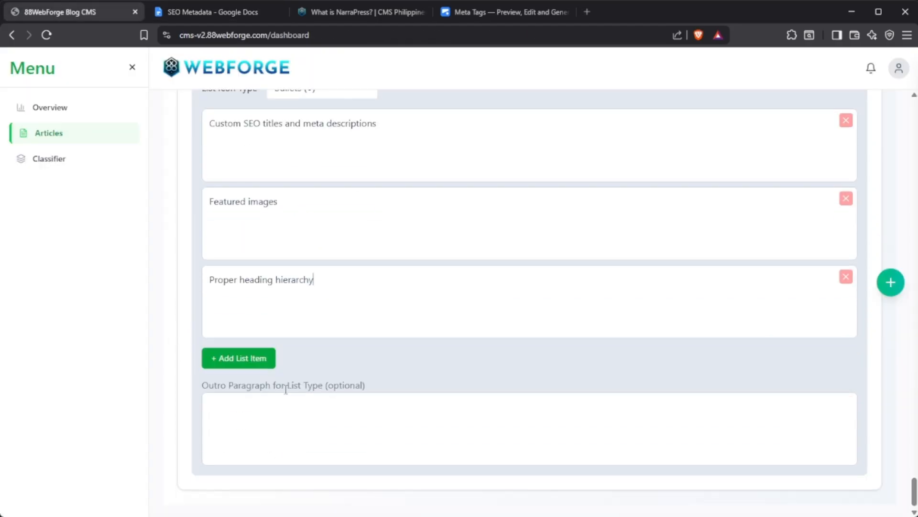
left_click(265, 362)
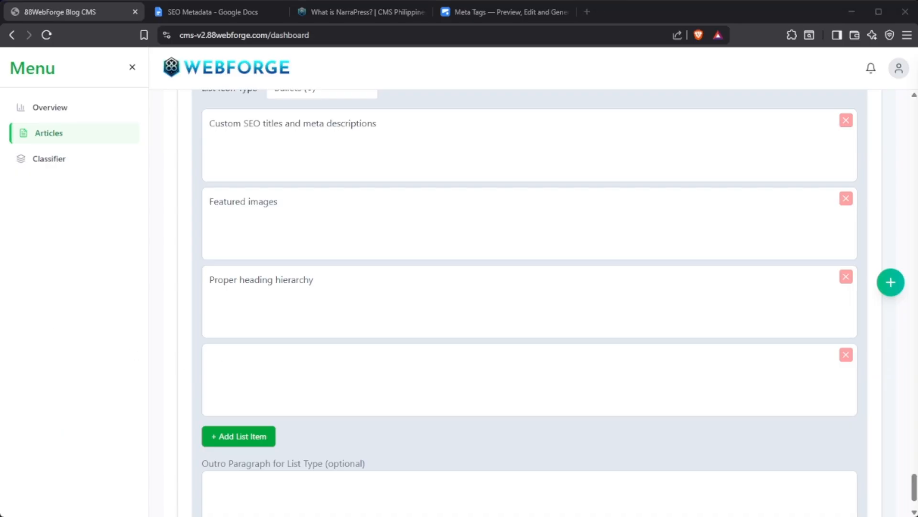
left_click(192, 12)
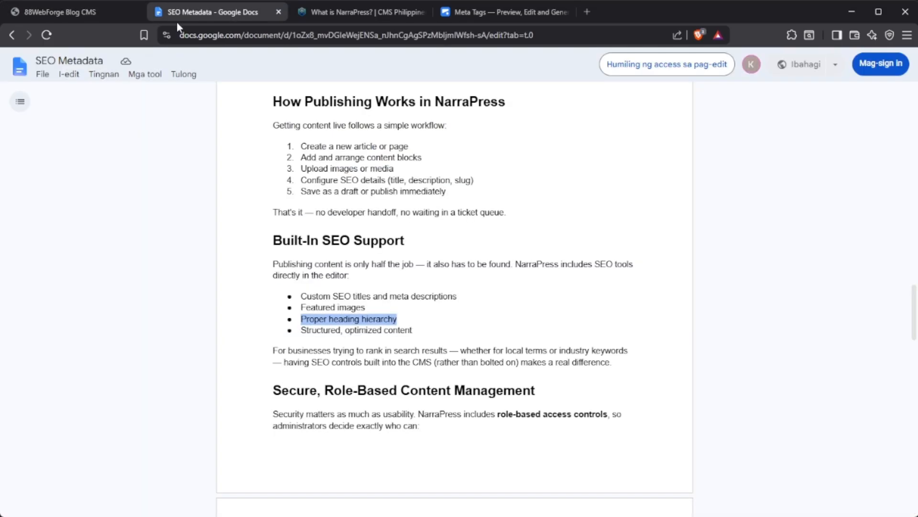
left_click(421, 328)
left_click_drag(421, 328, 304, 335)
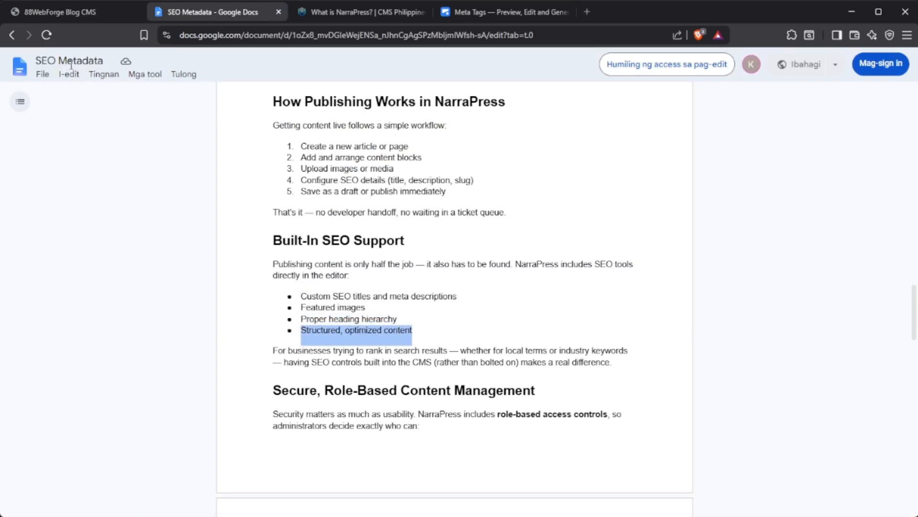
left_click(75, 12)
left_click(277, 381)
key("ctrl+v")
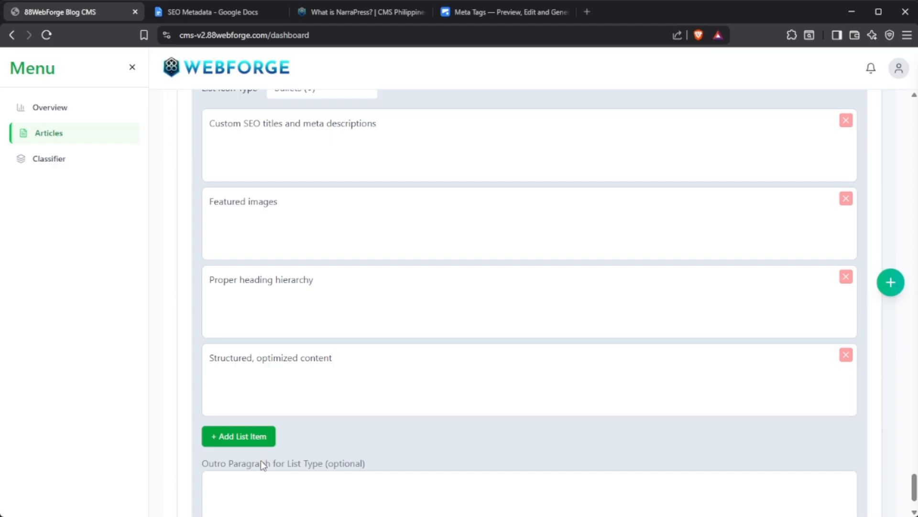
- Fill the list block's outro with the document paragraph beginning "For businesses trying to rank in search results"
left_click(196, 11)
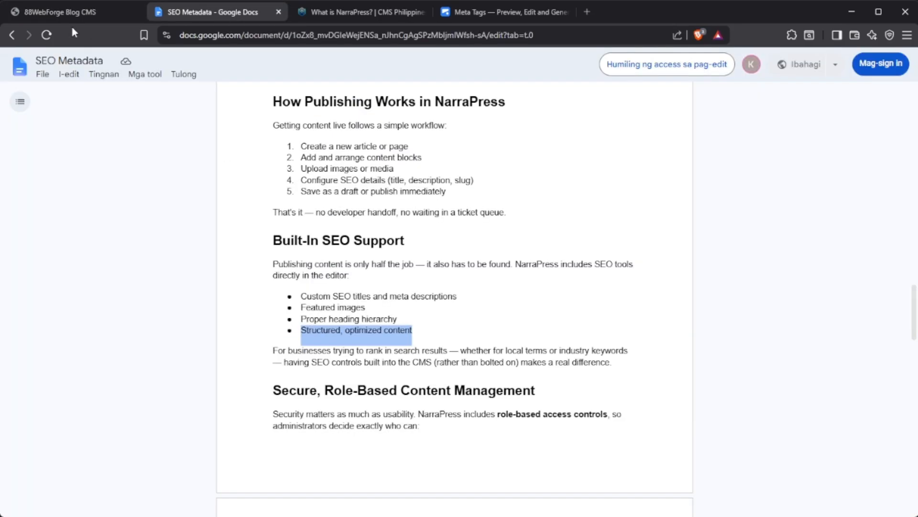
left_click(78, 12)
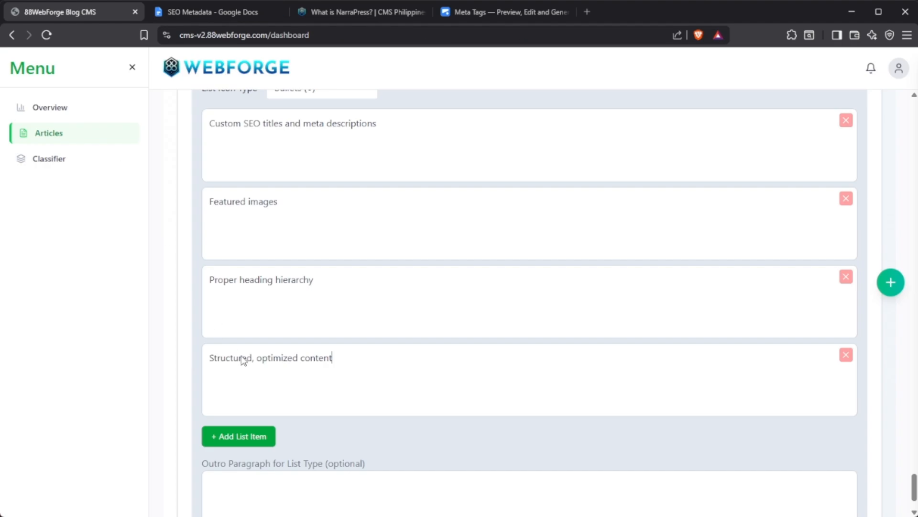
scroll(242, 359, "down", 1)
left_click(267, 421)
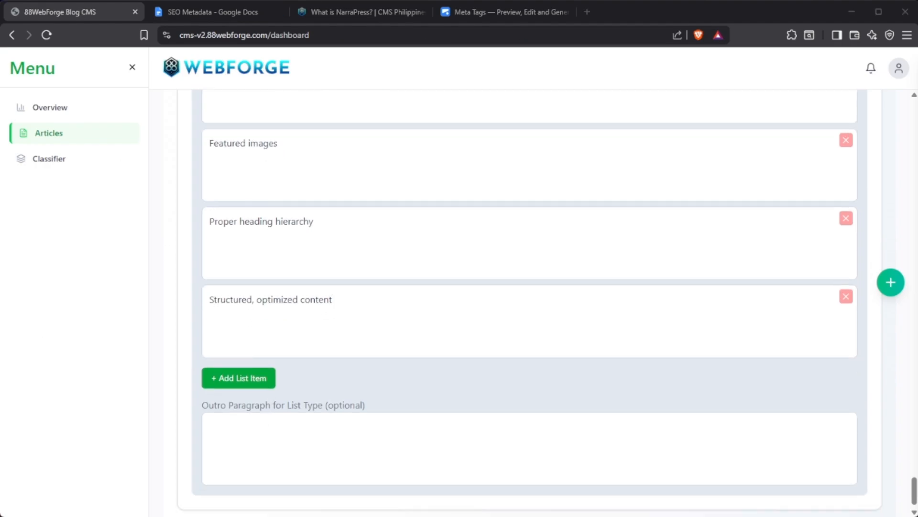
left_click(201, 16)
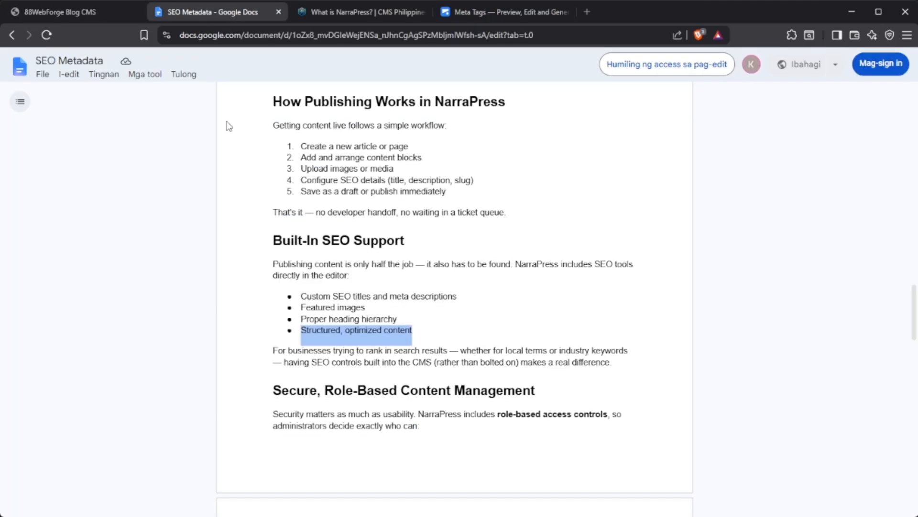
left_click_drag(626, 362, 252, 348)
key("ctrl+c")
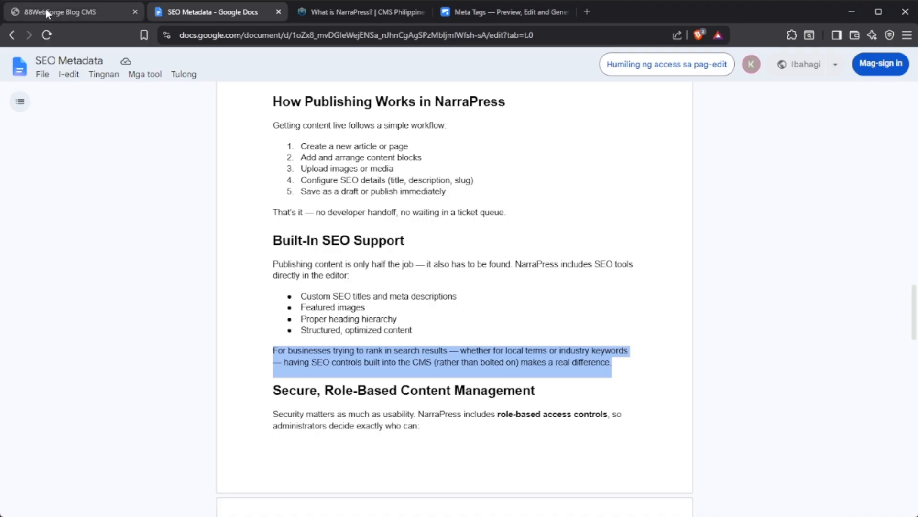
left_click(60, 12)
key("ctrl+v")
scroll(214, 387, "down", 1)
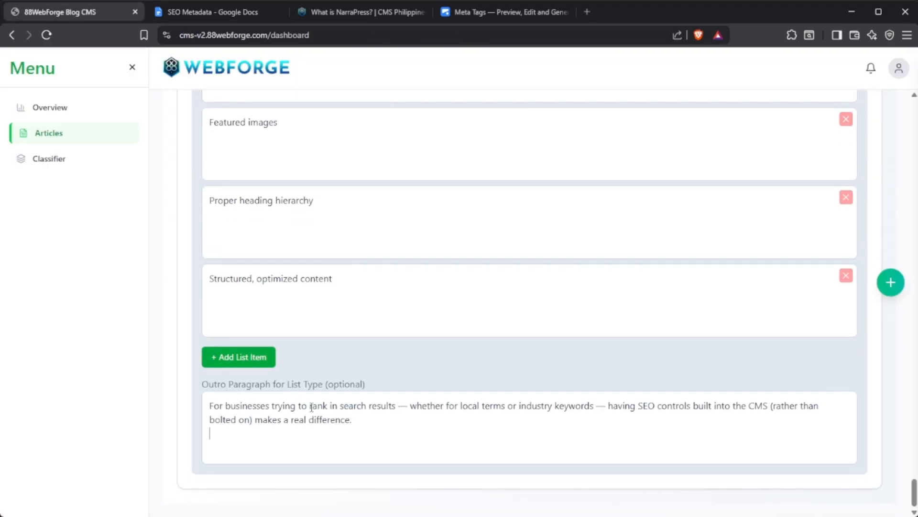
- Look through the SEO Metadata document's sections after "Built-In SEO Support", and return to the article's earlier blocks in the CMS
left_click(244, 15)
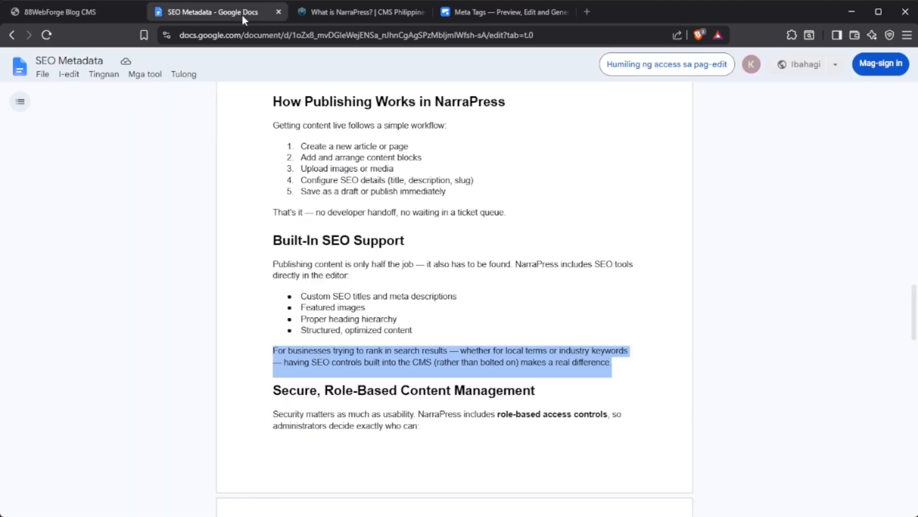
scroll(291, 305, "down", 7)
scroll(292, 304, "down", 4)
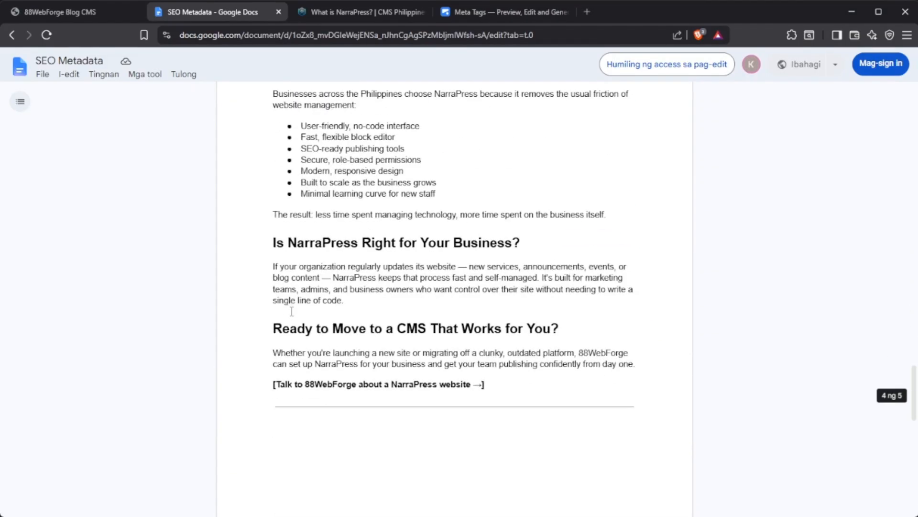
scroll(303, 308, "down", 5)
scroll(307, 306, "up", 5)
scroll(306, 305, "up", 15)
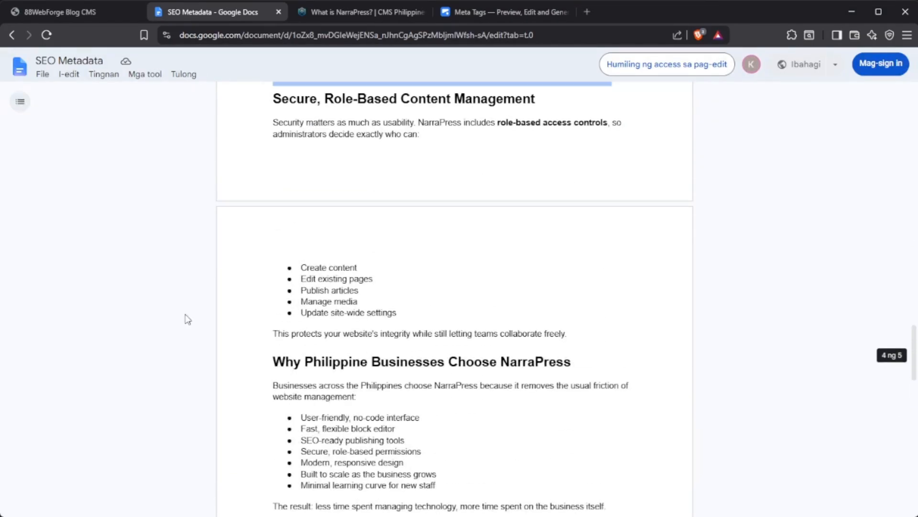
left_click(93, 7)
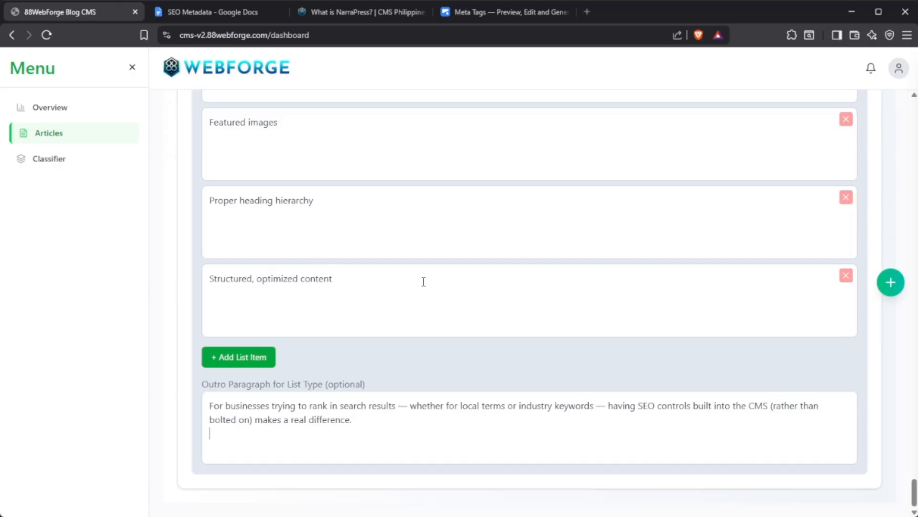
scroll(582, 304, "up", 20)
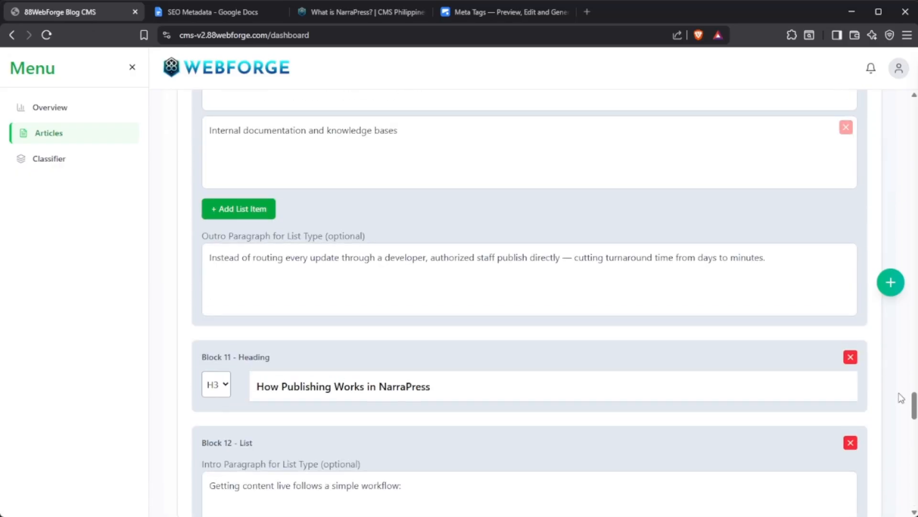
- Save the updated "What is NarraPress?" article and check the views and likes on the article cards
left_click_drag(914, 405, 914, 113)
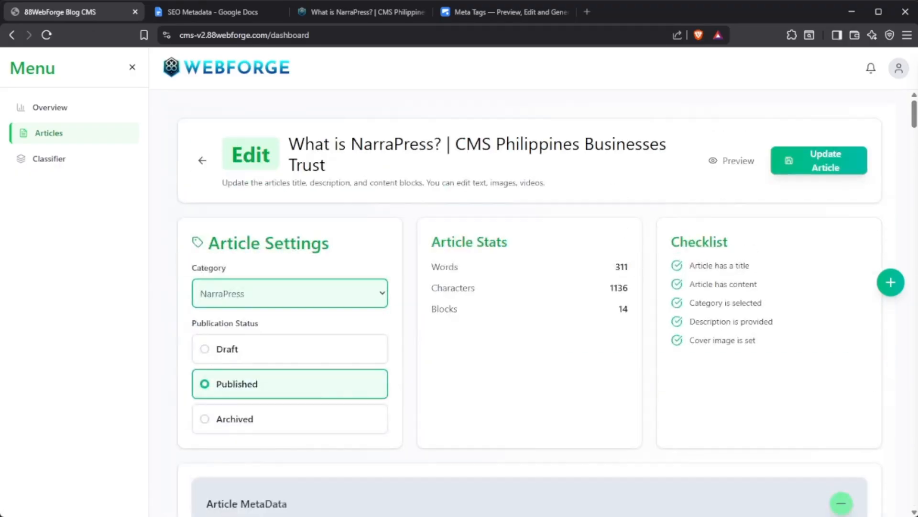
left_click(825, 159)
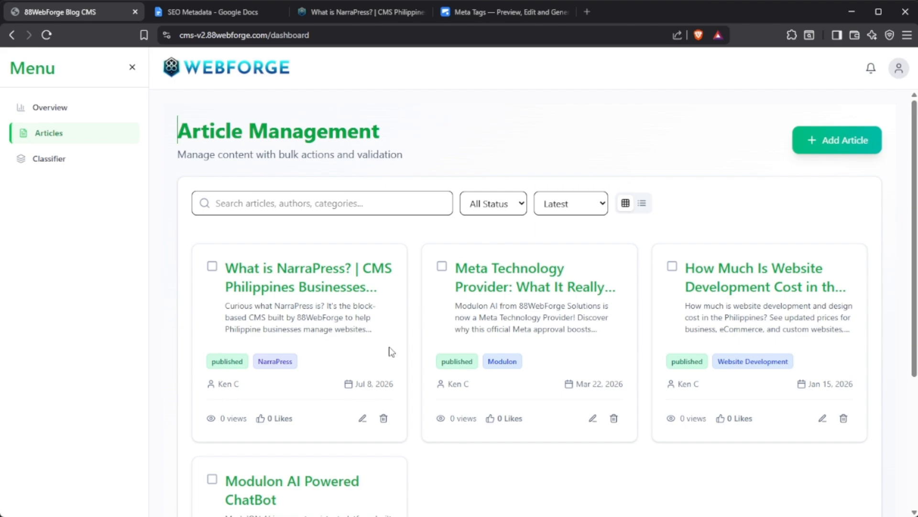
scroll(311, 348, "down", 2)
left_click_drag(216, 303, 365, 307)
left_click_drag(448, 302, 530, 303)
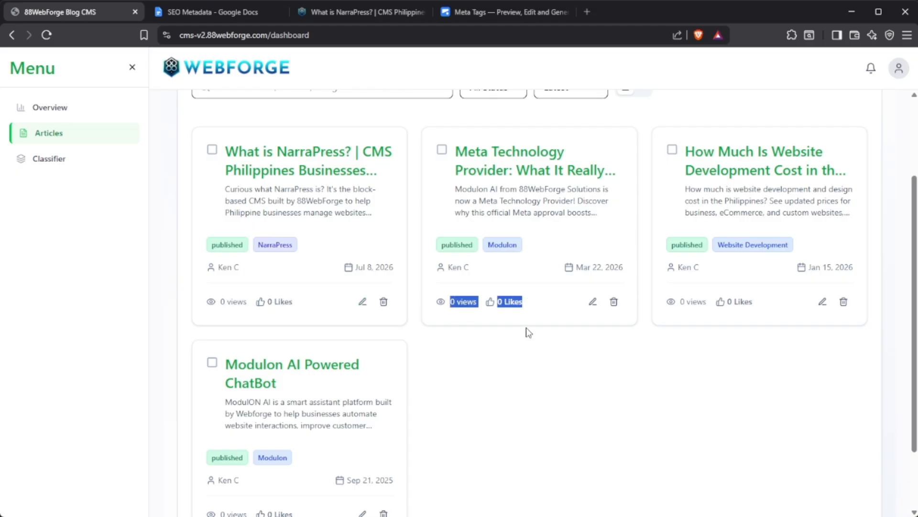
left_click(526, 350)
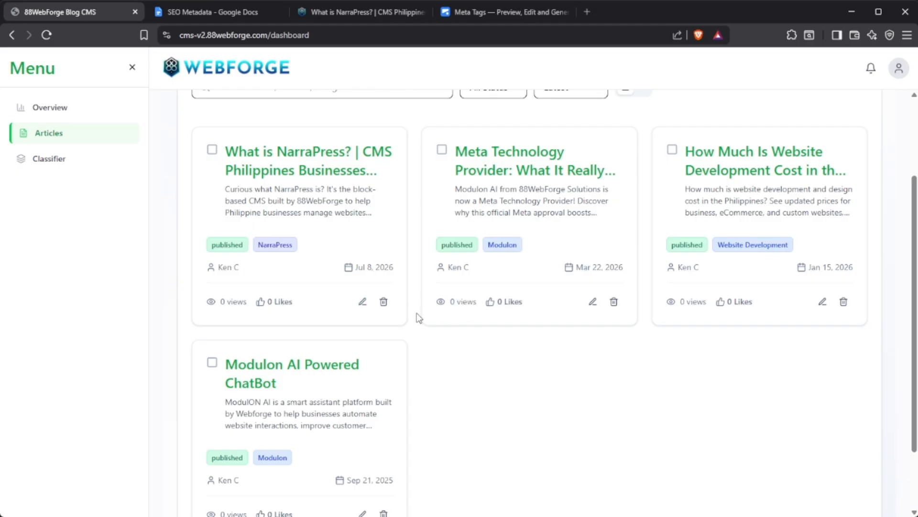
- Switch to the live "What is NarraPress?" blog page, look through its sections, and reload it to fetch the saved update
left_click(378, 13)
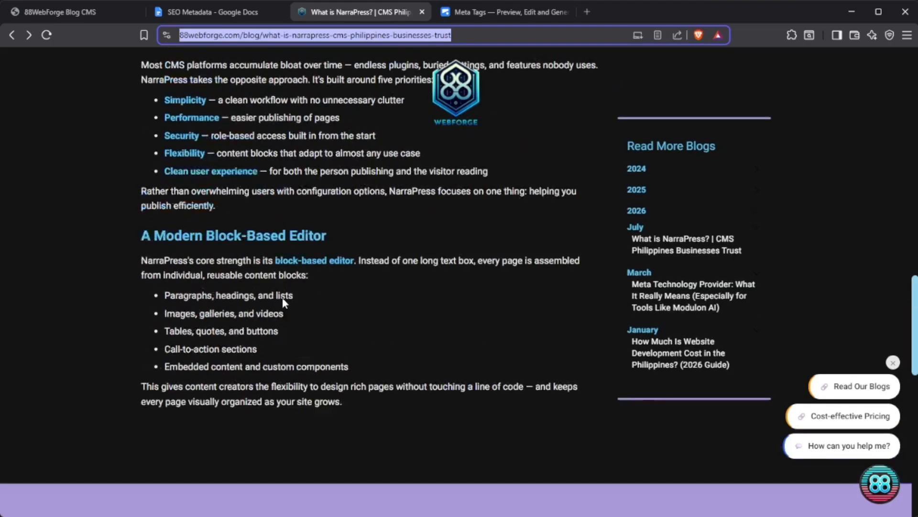
scroll(283, 303, "up", 12)
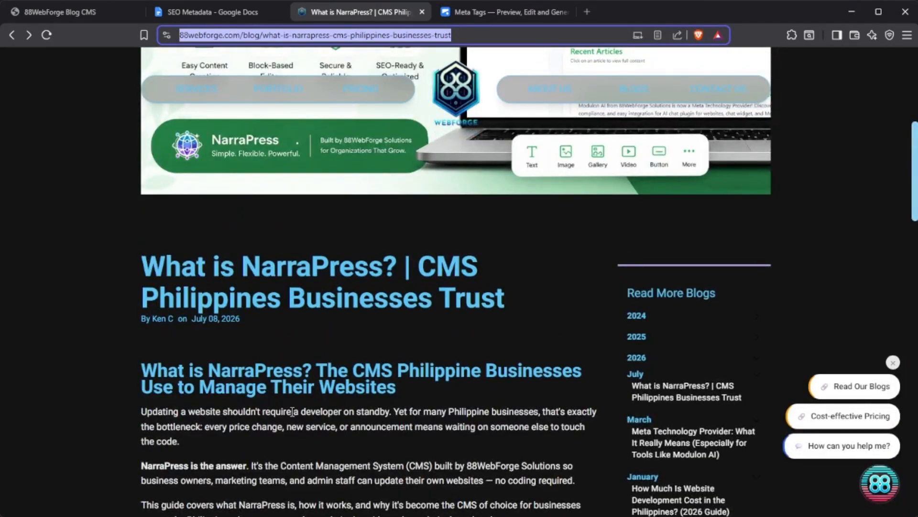
left_click(210, 251)
scroll(210, 251, "down", 3)
scroll(236, 257, "up", 4)
scroll(237, 258, "down", 9)
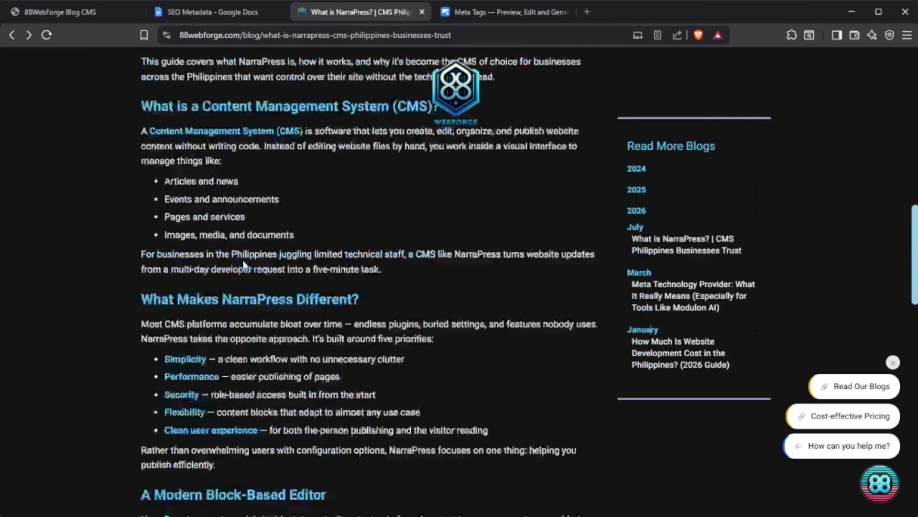
scroll(244, 264, "down", 10)
scroll(135, 256, "up", 4)
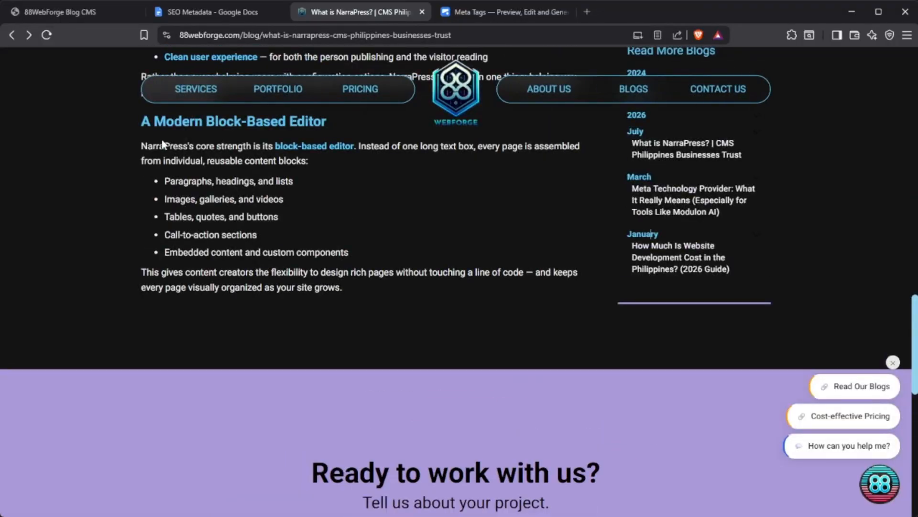
left_click_drag(162, 140, 332, 331)
left_click(373, 317)
key("F5")
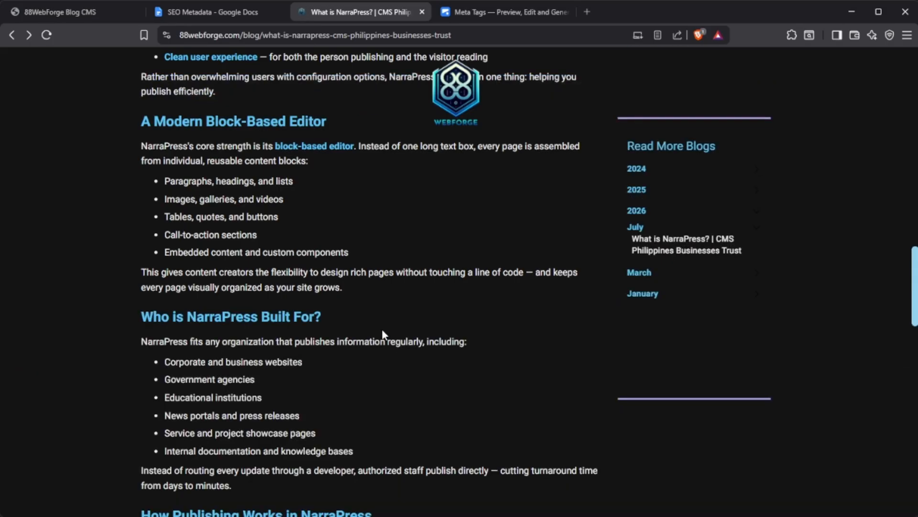
- Examine the live article's sections from "A Modern Block-Based Editor" through "Built-In SEO Support"
scroll(379, 327, "down", 10)
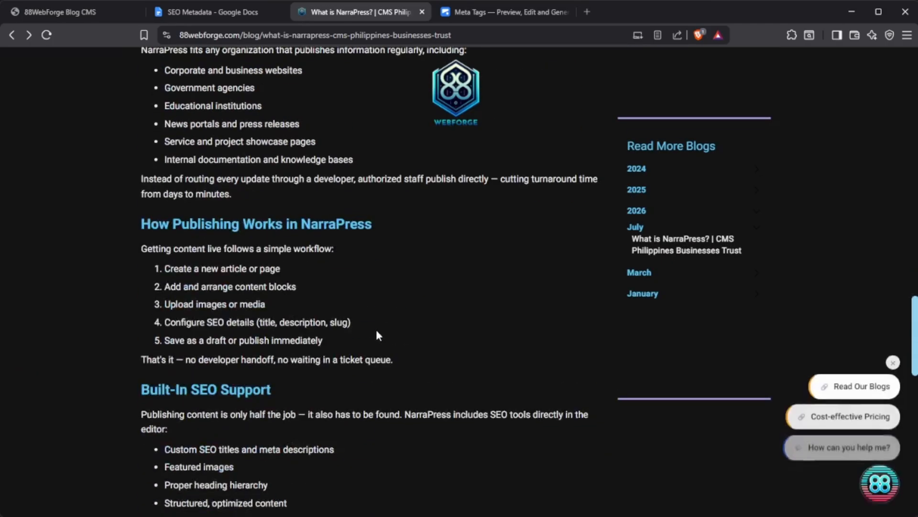
left_click_drag(373, 330, 245, 188)
scroll(245, 191, "up", 5)
left_click(245, 226)
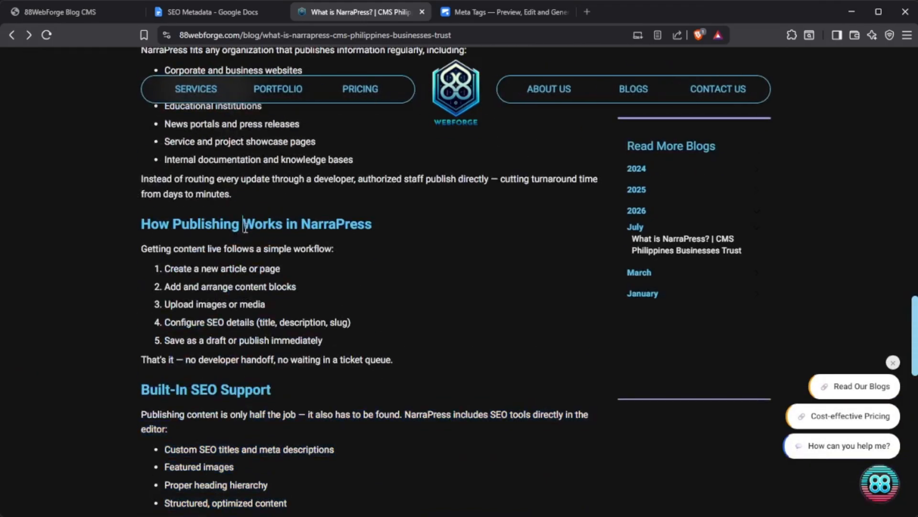
scroll(284, 324, "down", 4)
scroll(283, 325, "up", 4)
scroll(284, 325, "up", 4)
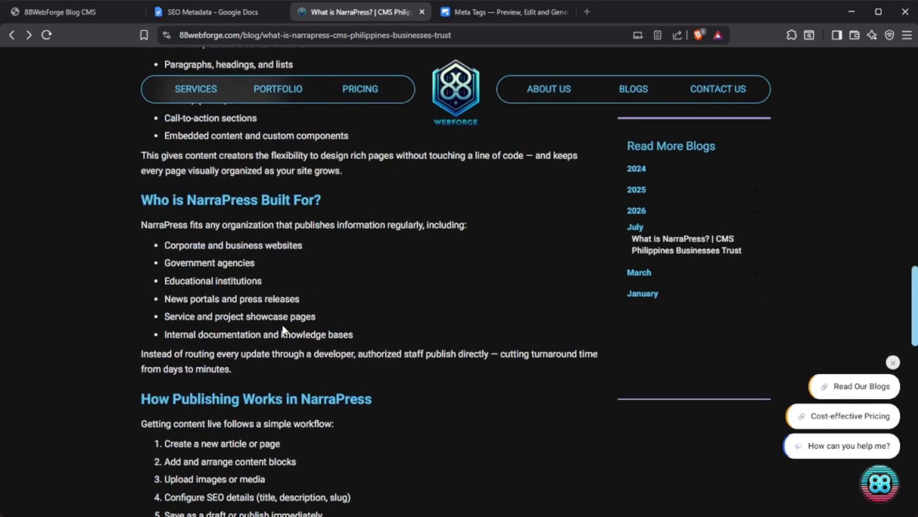
scroll(283, 329, "up", 5)
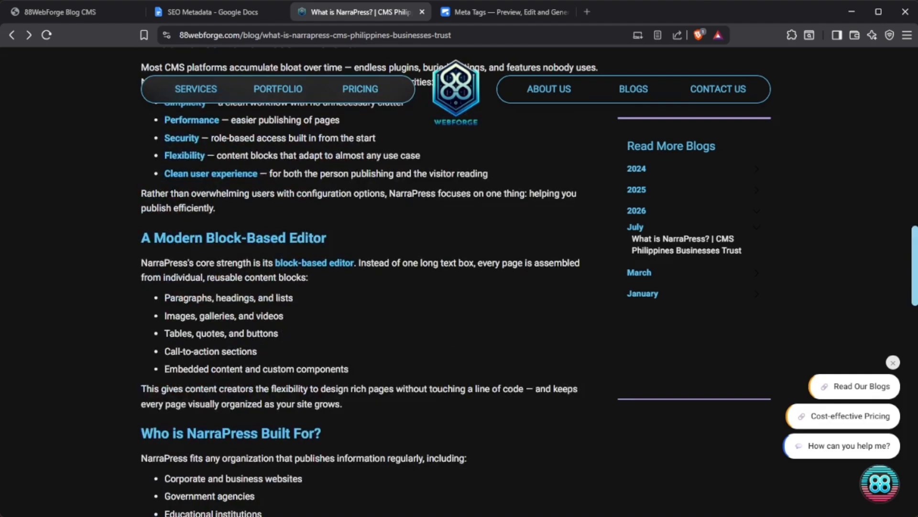
scroll(289, 366, "down", 13)
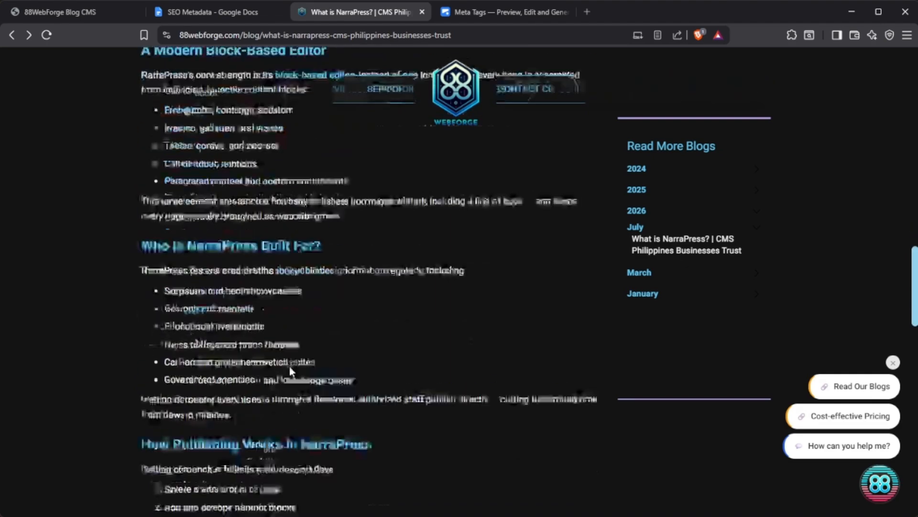
scroll(359, 343, "up", 8)
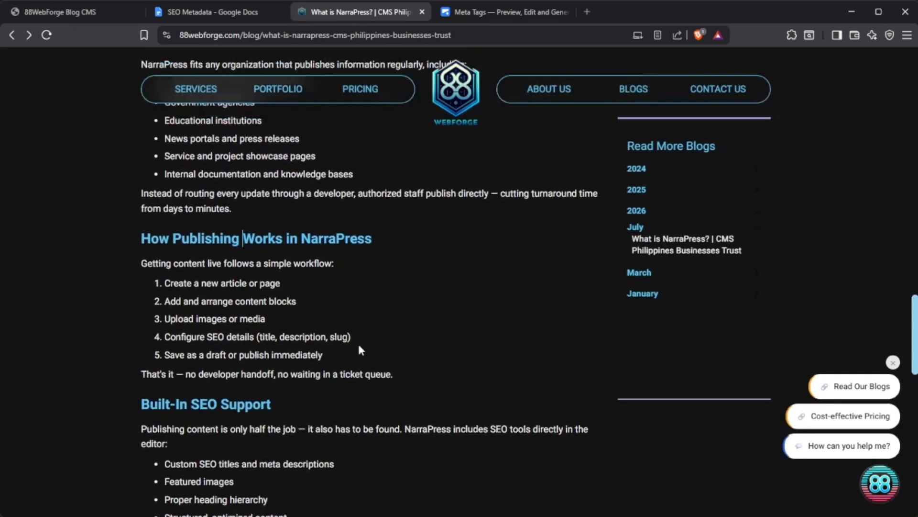
scroll(371, 315, "down", 10)
scroll(375, 314, "up", 20)
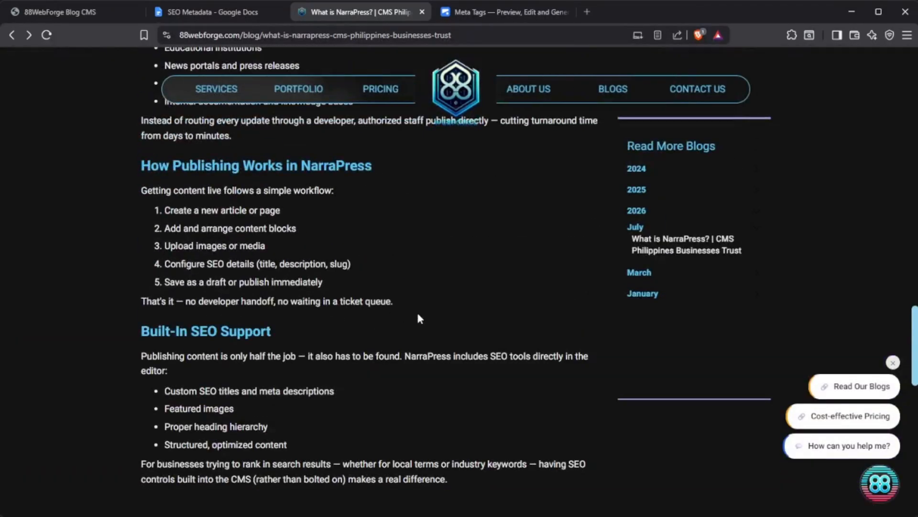
- Read the live article from its cover image down, checking the numbered list under "How Publishing Works in NarraPress"
scroll(424, 319, "up", 3)
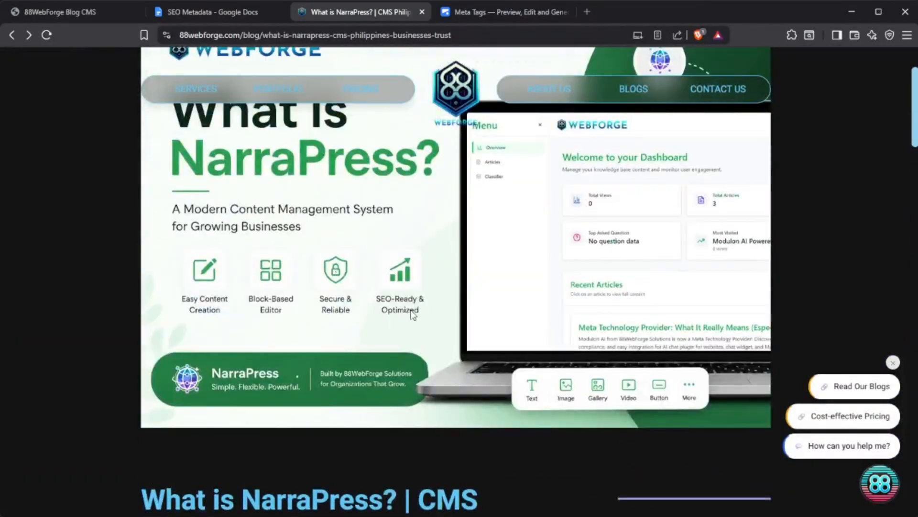
scroll(416, 313, "down", 6)
scroll(439, 327, "down", 15)
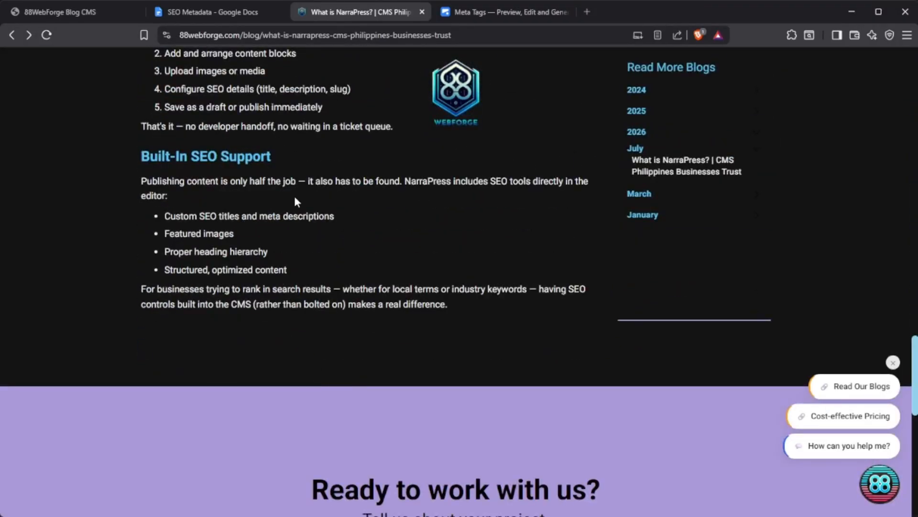
scroll(296, 200, "up", 5)
left_click_drag(163, 286, 251, 288)
left_click(248, 320)
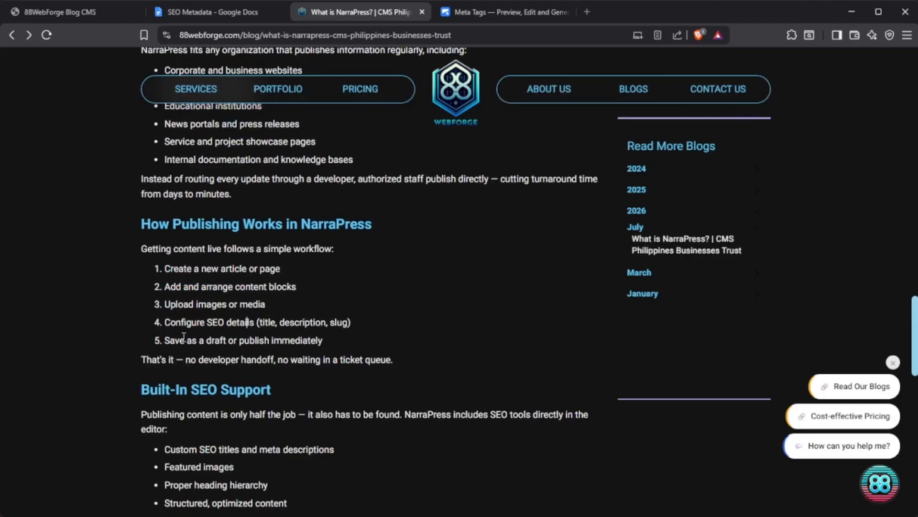
left_click_drag(200, 359, 312, 358)
left_click(465, 348)
scroll(427, 350, "up", 15)
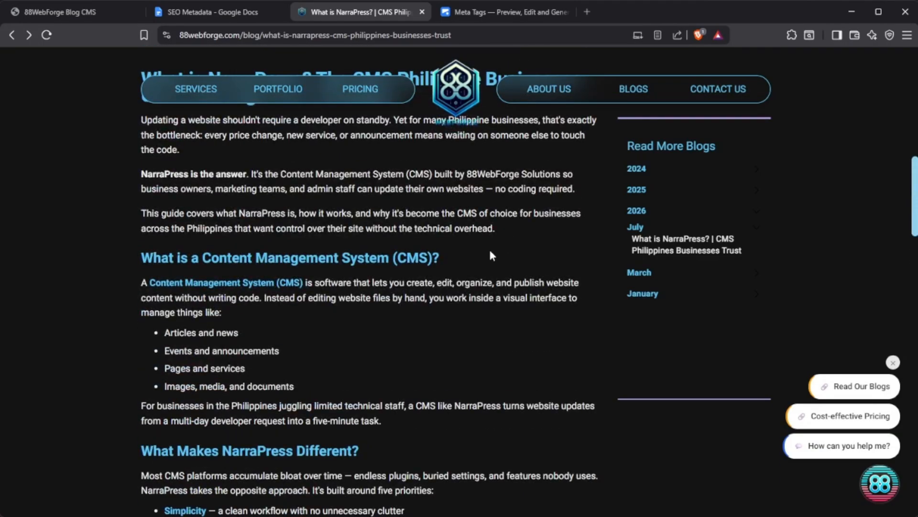
- Open the "What is NarraPress?" article for editing in the CMS, set its publication status to Draft, and save it
left_click(58, 16)
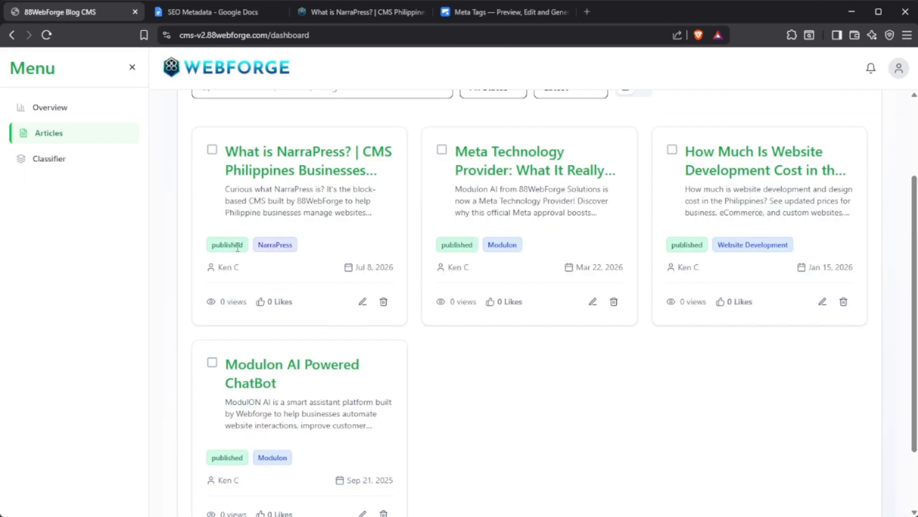
left_click(362, 302)
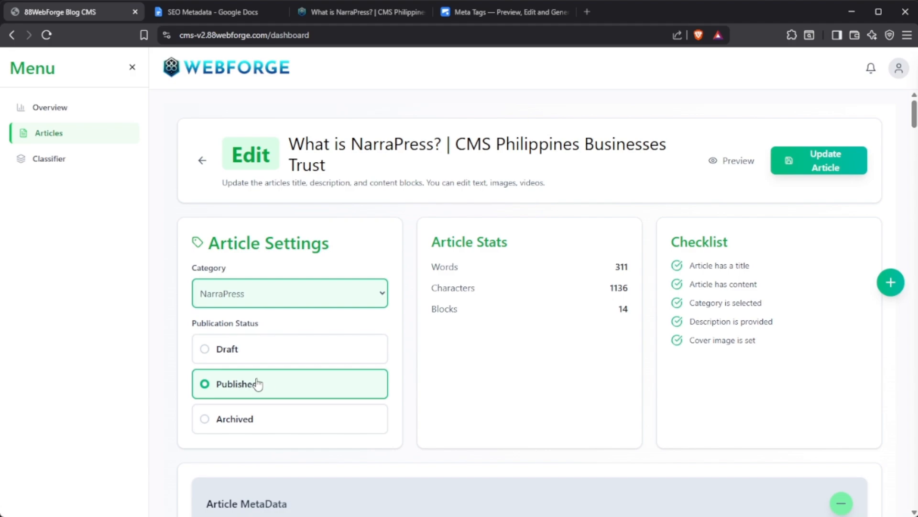
left_click(232, 351)
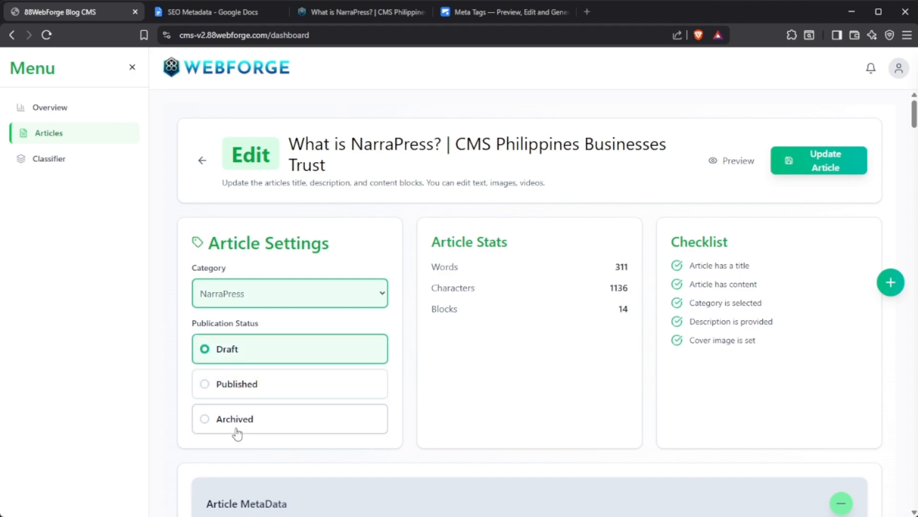
left_click(239, 417)
left_click(246, 349)
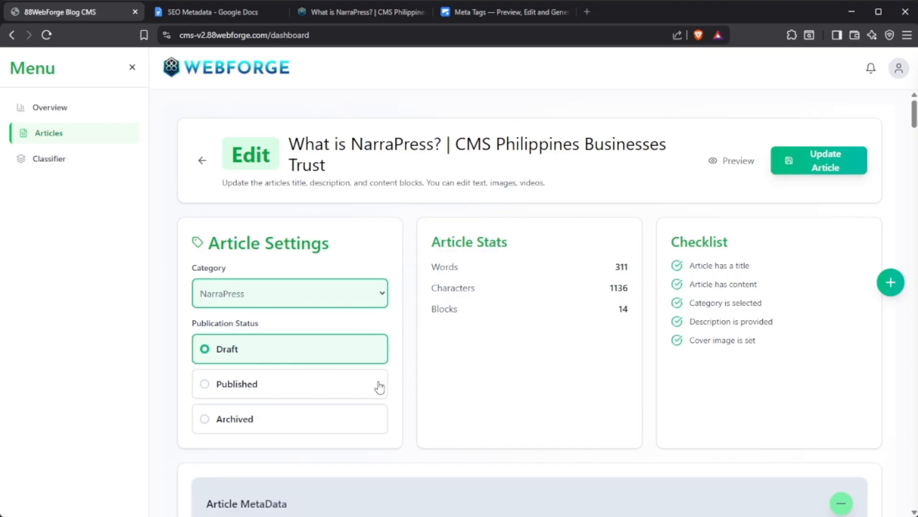
scroll(491, 396, "down", 8)
scroll(512, 398, "up", 8)
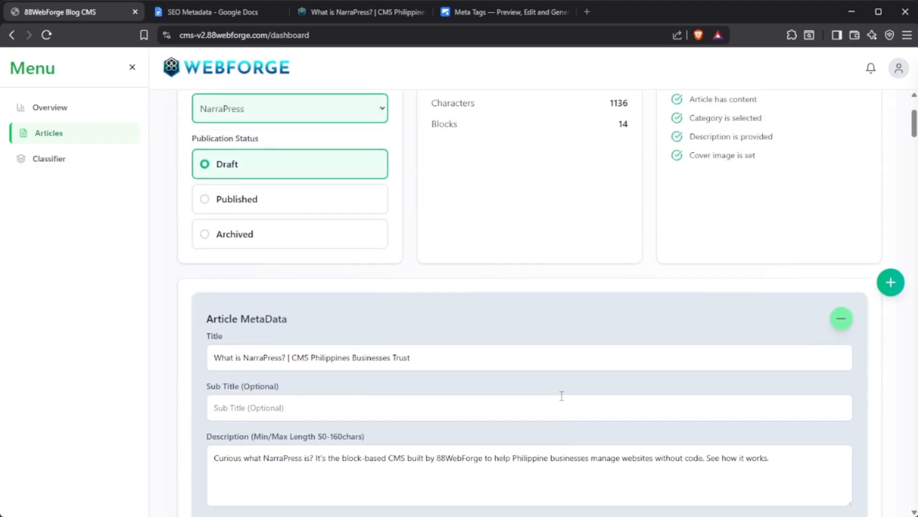
left_click(813, 161)
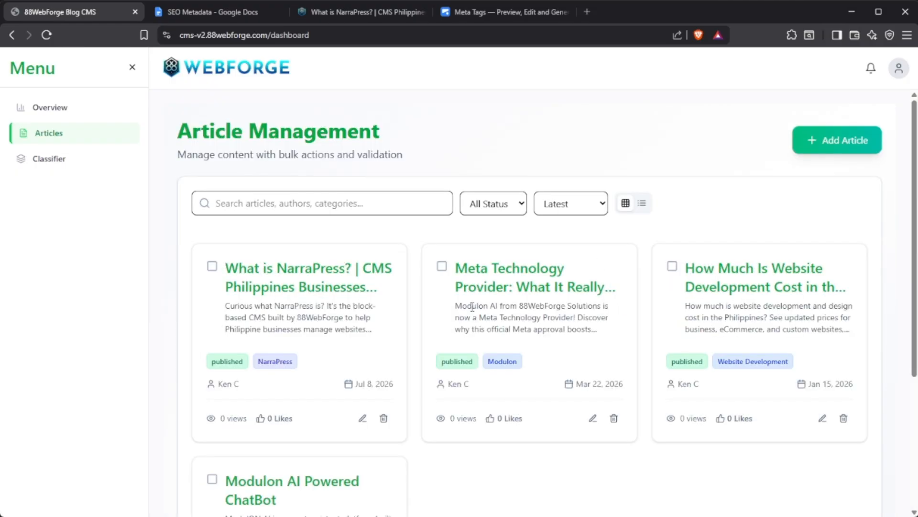
- Open the live website's blog listing and reload it to check how the draft article is handled
left_click(329, 19)
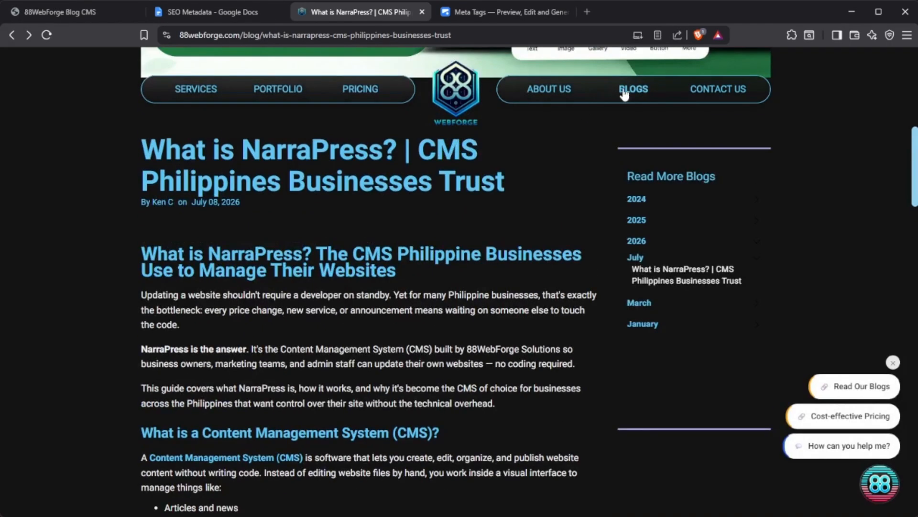
left_click(633, 89)
scroll(338, 337, "down", 3)
scroll(338, 337, "up", 3)
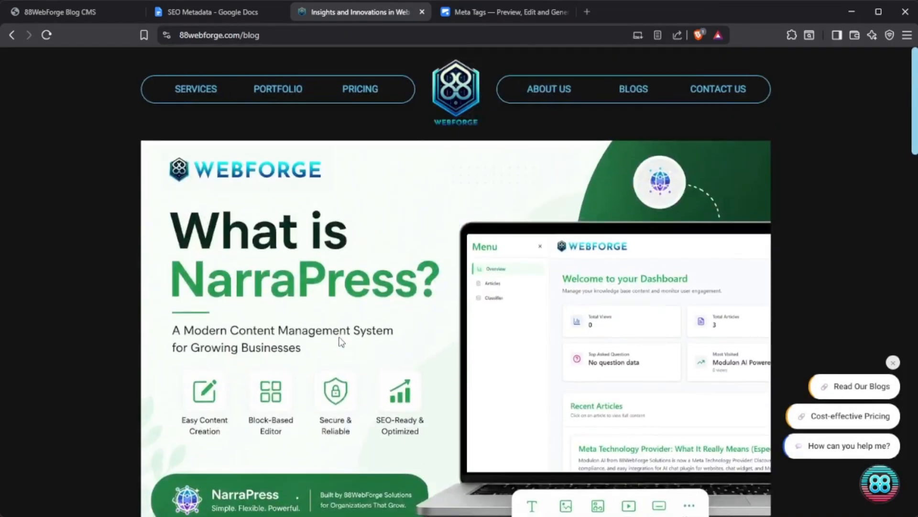
scroll(340, 338, "down", 1)
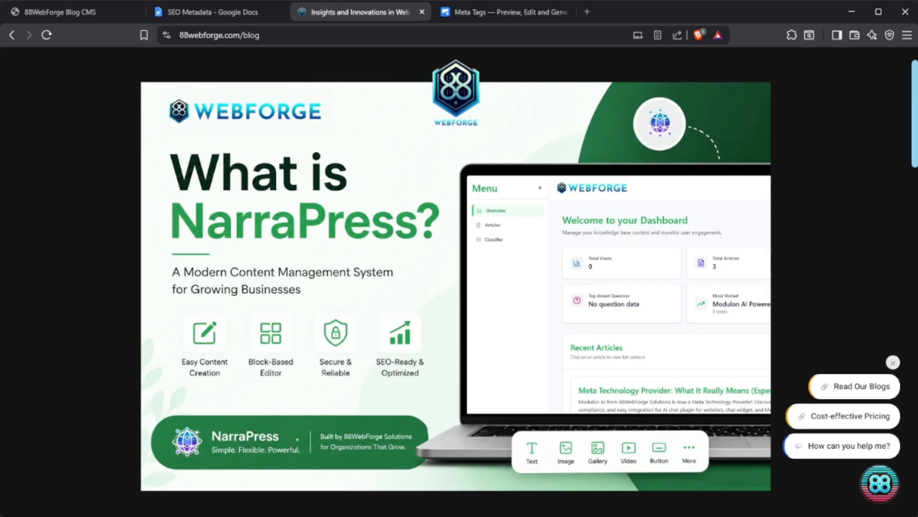
key("F5")
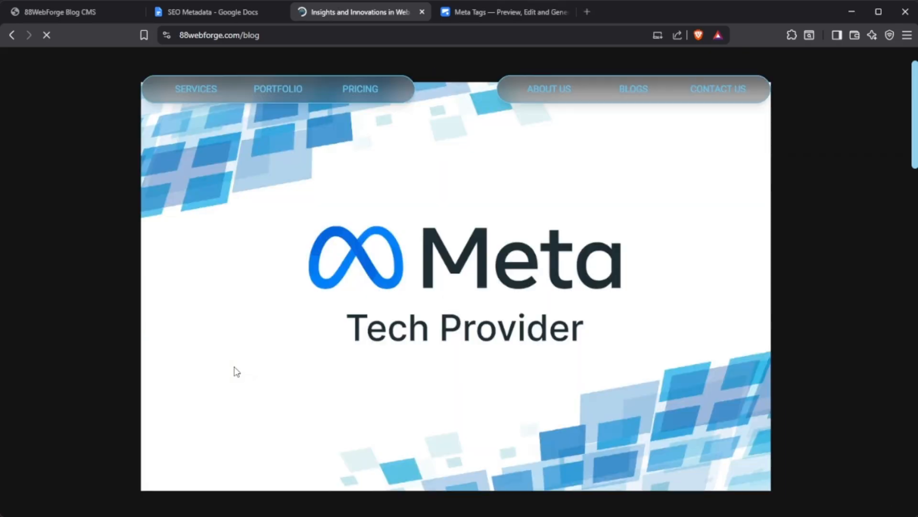
- Look through the blog listing and its January and March 2026 archive entries, and return to the CMS article list
scroll(260, 363, "down", 8)
scroll(493, 378, "up", 10)
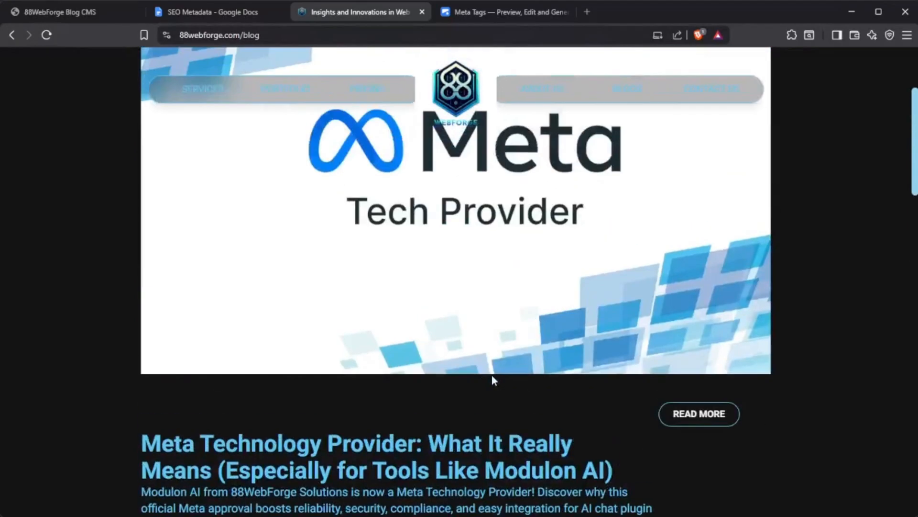
scroll(628, 113, "down", 8)
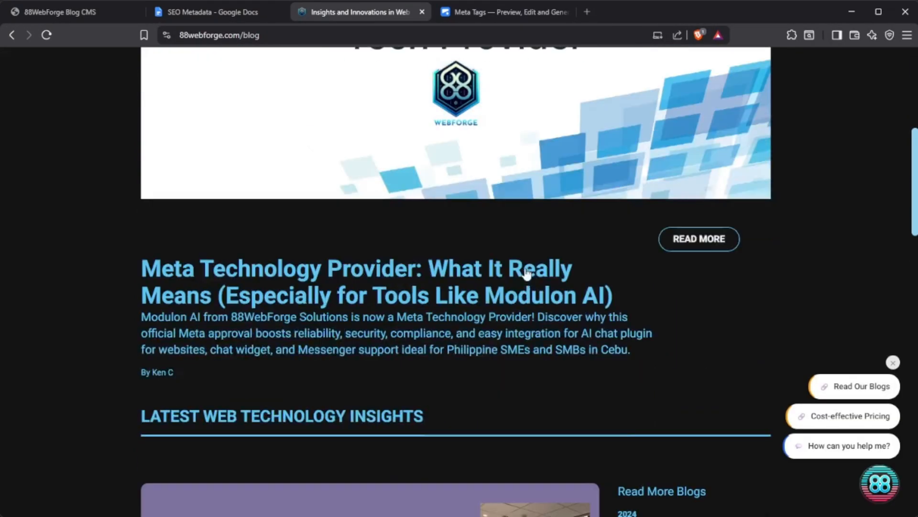
left_click(637, 419)
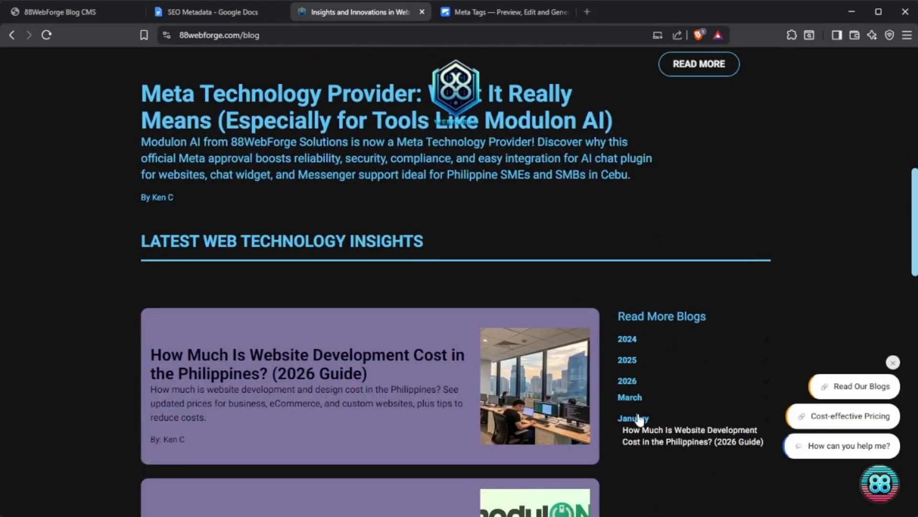
left_click(637, 404)
scroll(699, 400, "down", 1)
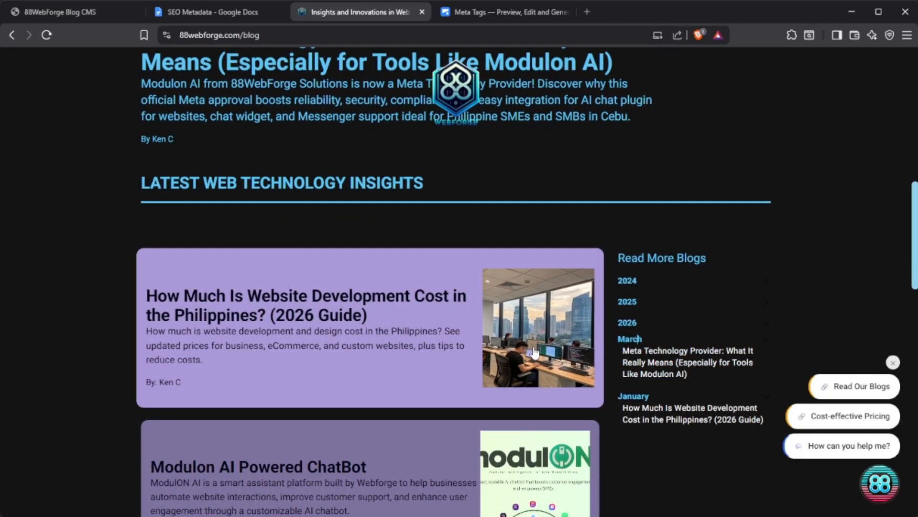
left_click(43, 15)
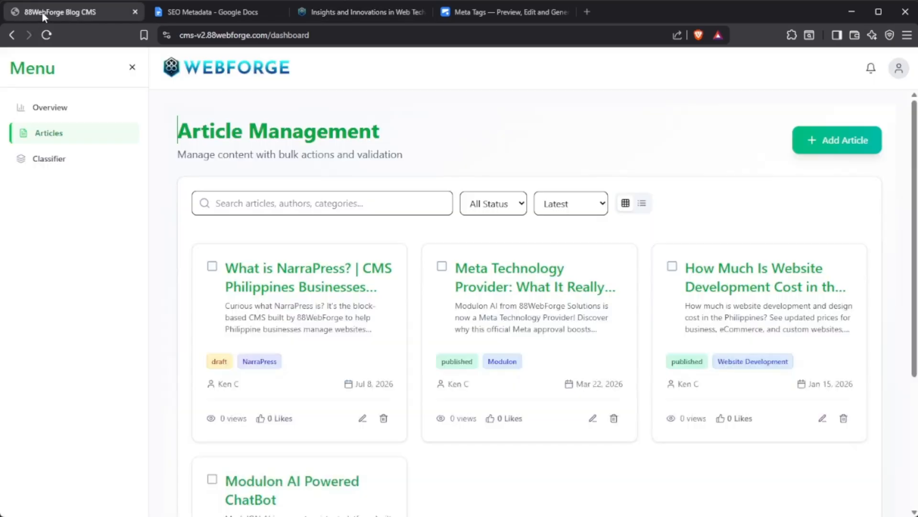
- Open the "What is NarraPress?" article for editing and set its publication status to Published
left_click(363, 419)
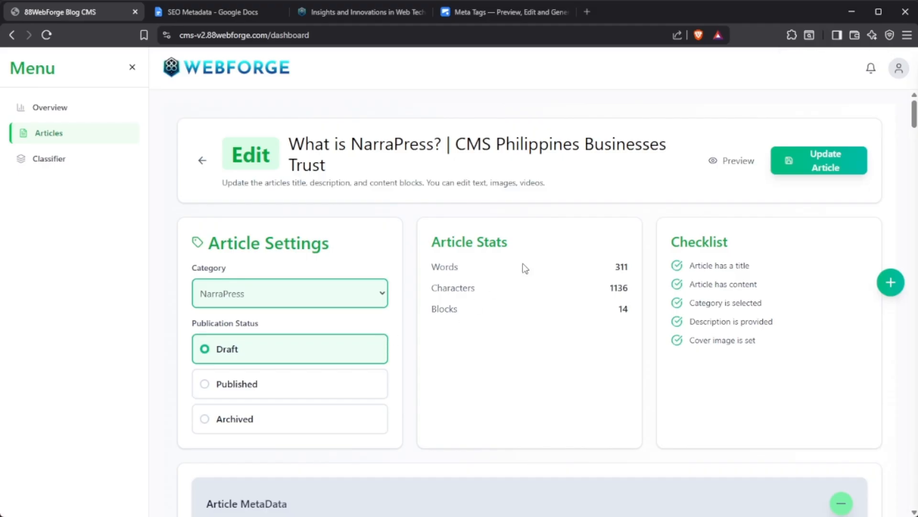
scroll(530, 234, "down", 10)
scroll(529, 238, "up", 9)
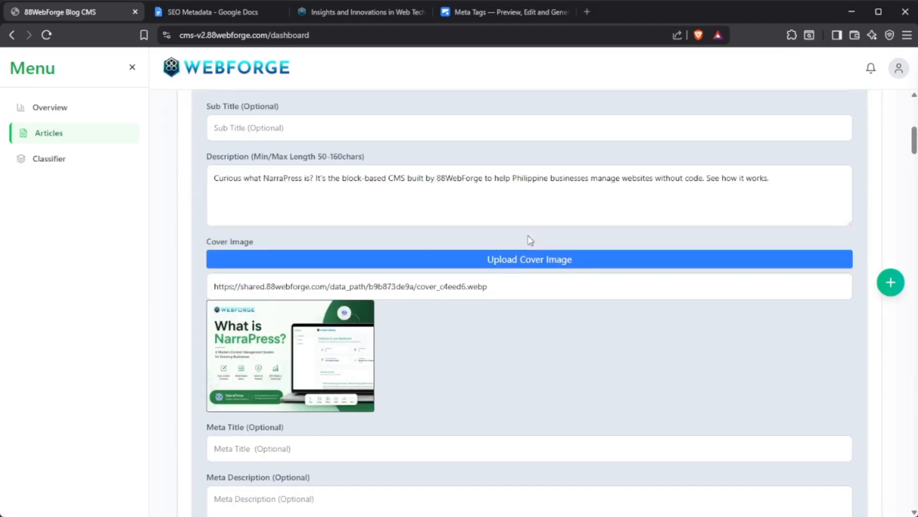
left_click(213, 333)
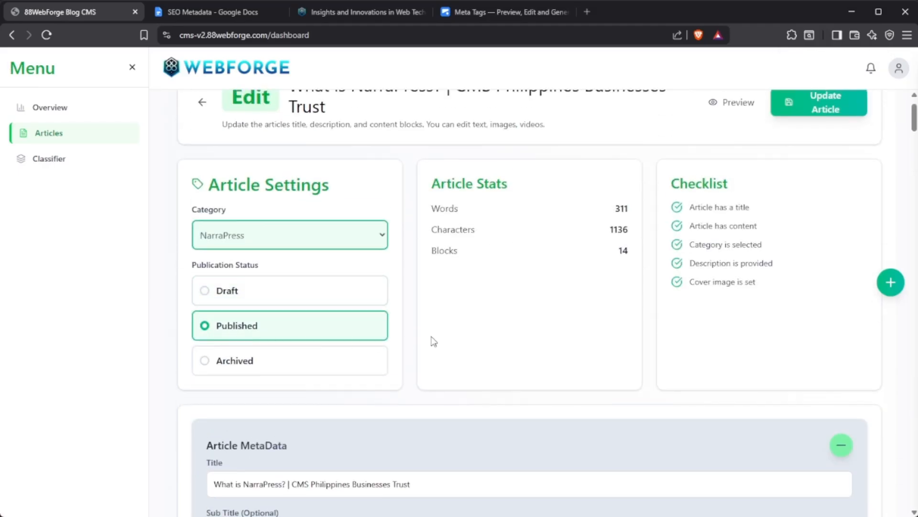
scroll(570, 356, "up", 1)
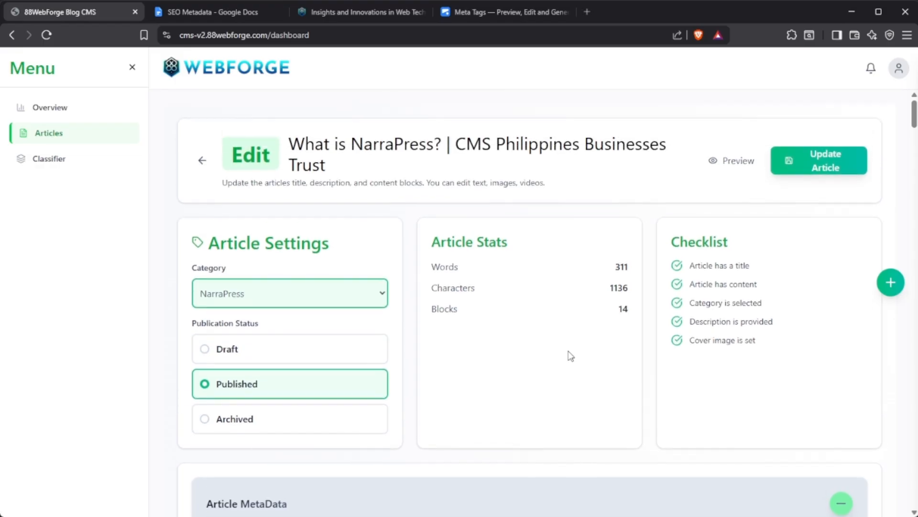
- Look over the live website's blog listing before saving the status change, expanding the March 2026 archive entry
left_click(344, 8)
scroll(392, 300, "up", 5)
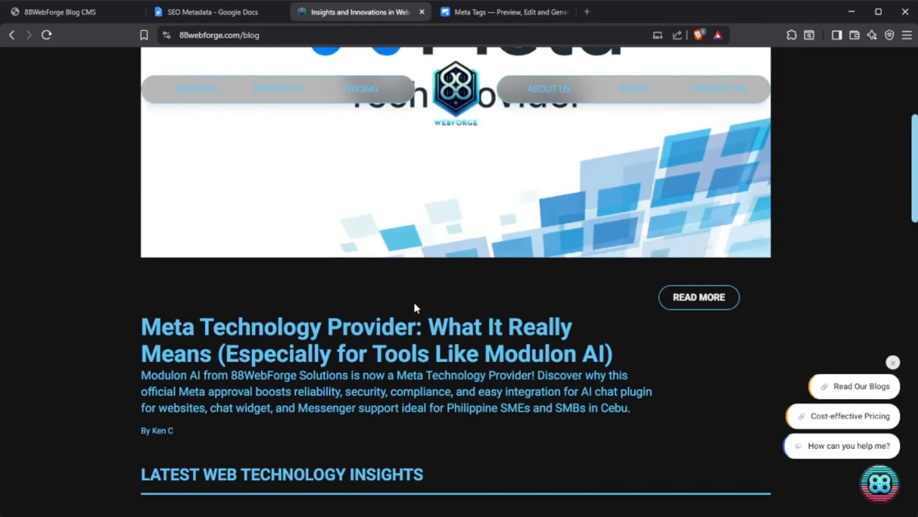
scroll(412, 300, "up", 3)
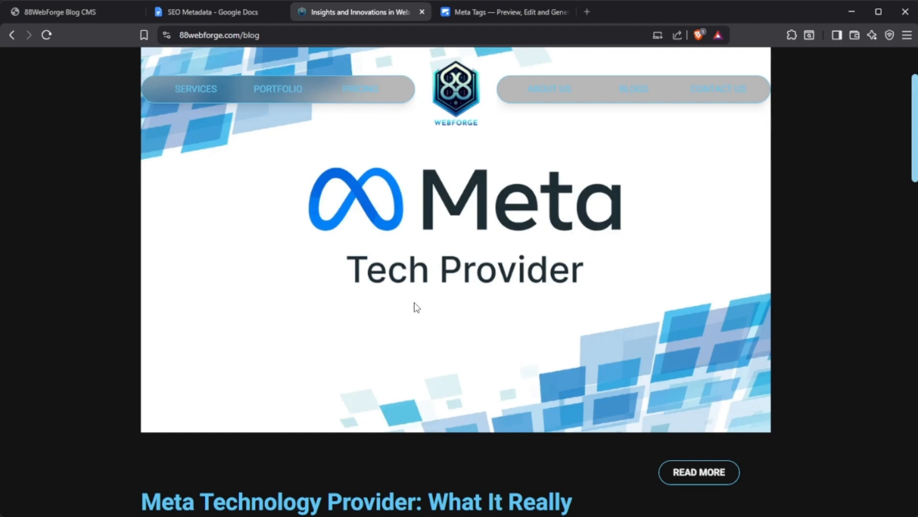
scroll(417, 306, "down", 10)
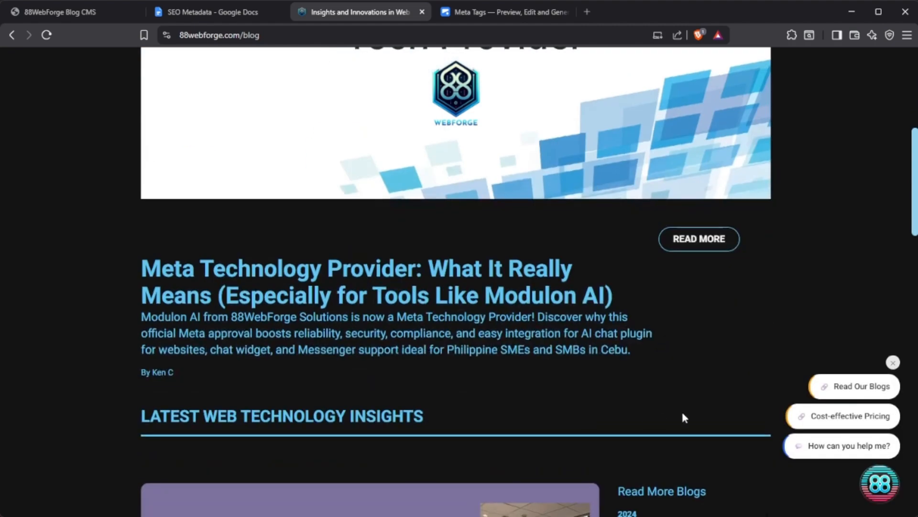
left_click(639, 340)
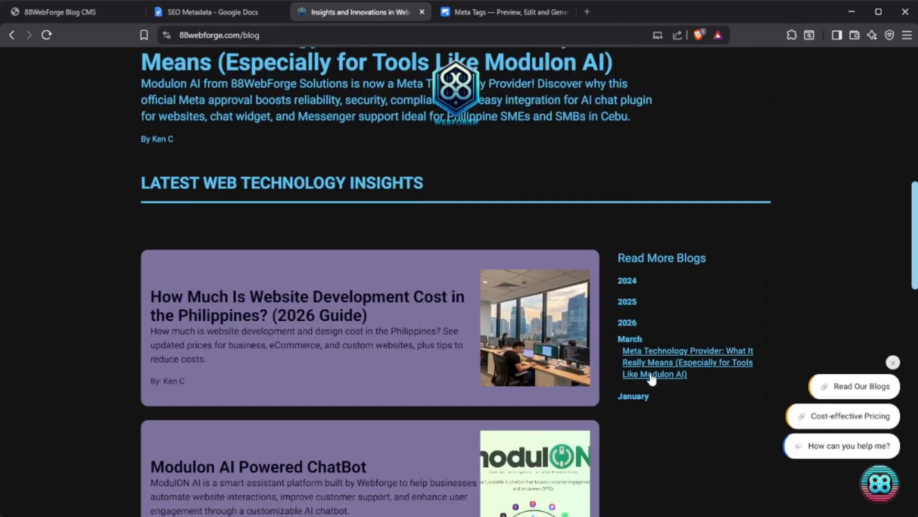
scroll(342, 181, "up", 10)
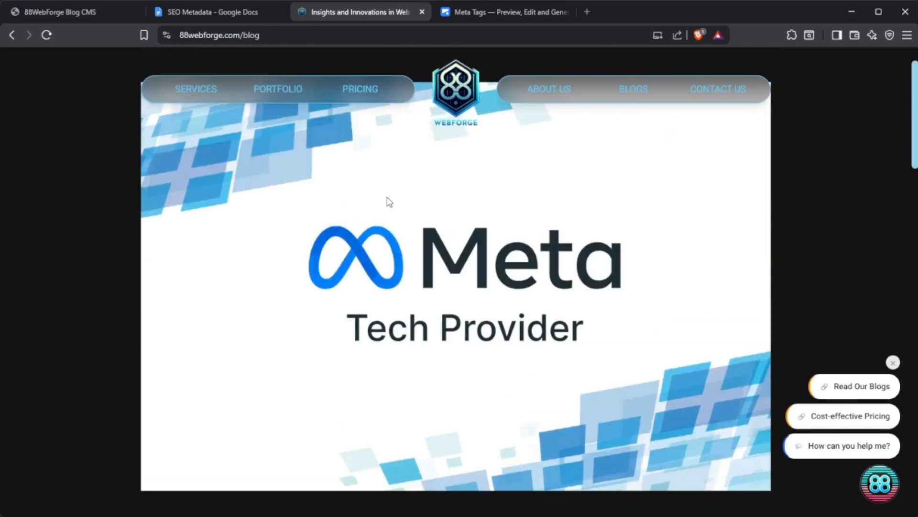
scroll(389, 202, "down", 5)
scroll(390, 203, "up", 4)
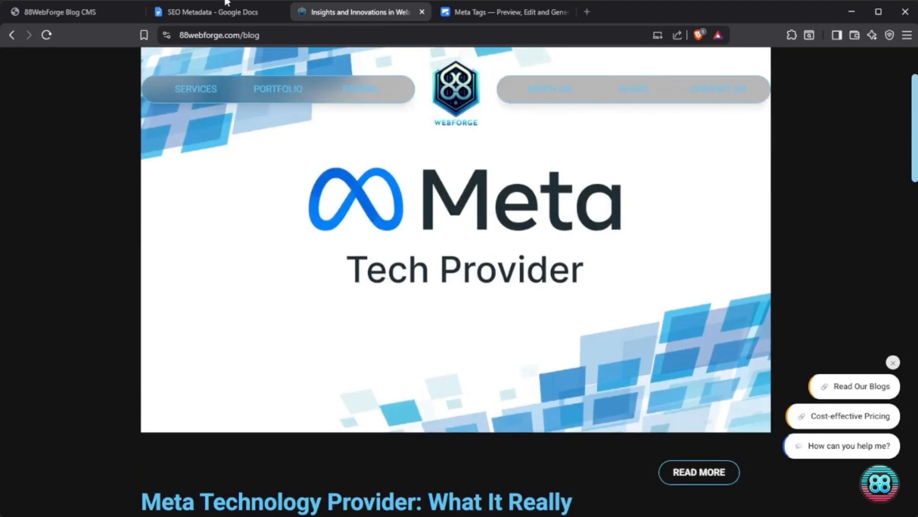
- Save the article with its Published status in the CMS, and return to the live website's blog listing
left_click(47, 15)
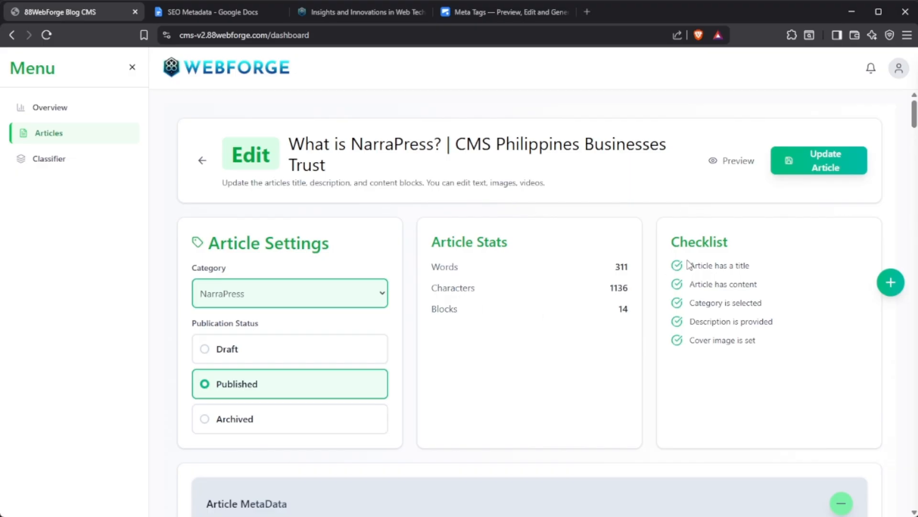
left_click(823, 156)
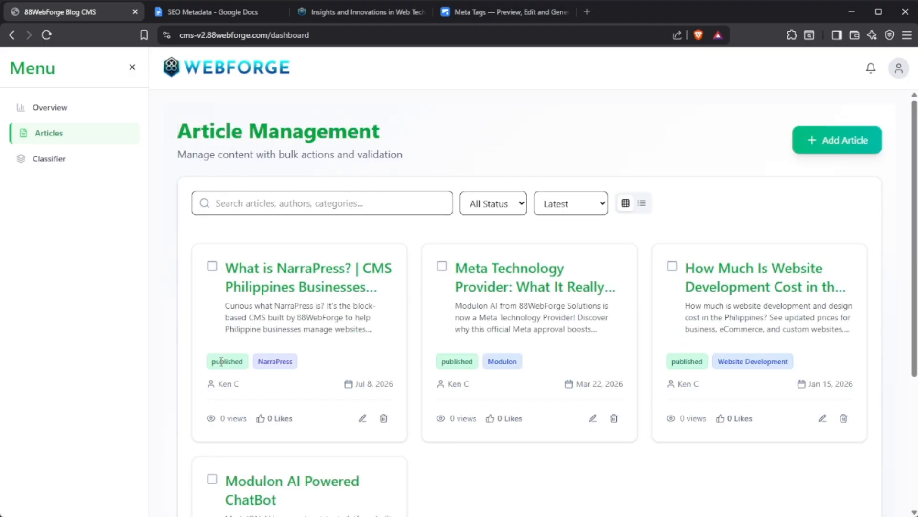
left_click(218, 12)
left_click(358, 12)
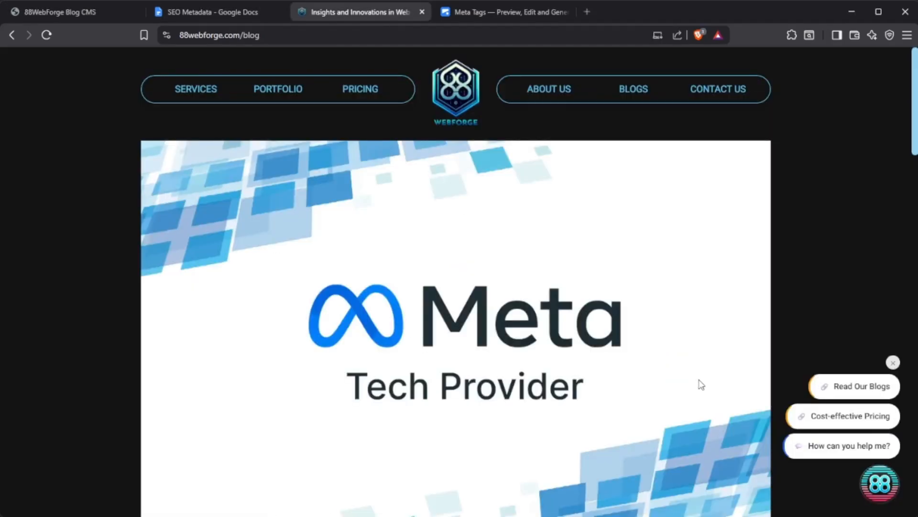
scroll(652, 397, "down", 2)
scroll(653, 397, "up", 2)
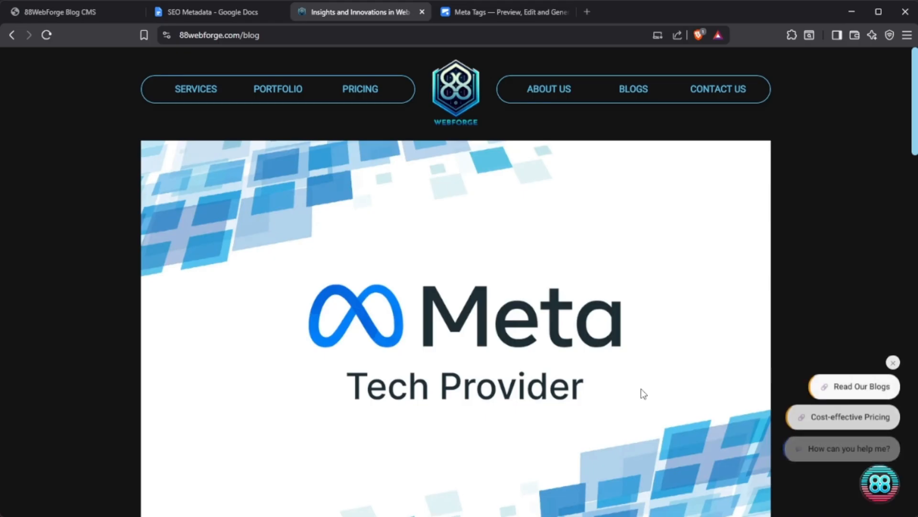
- Load 88webforge.com without the blog path, and go to the Blogs page to check its featured article
left_click_drag(272, 39, 237, 42)
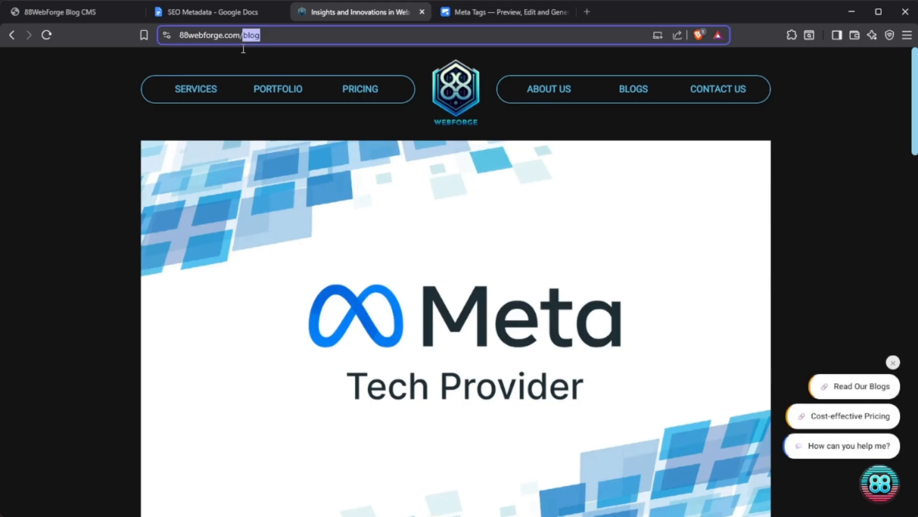
key("BackSpace")
key("Return")
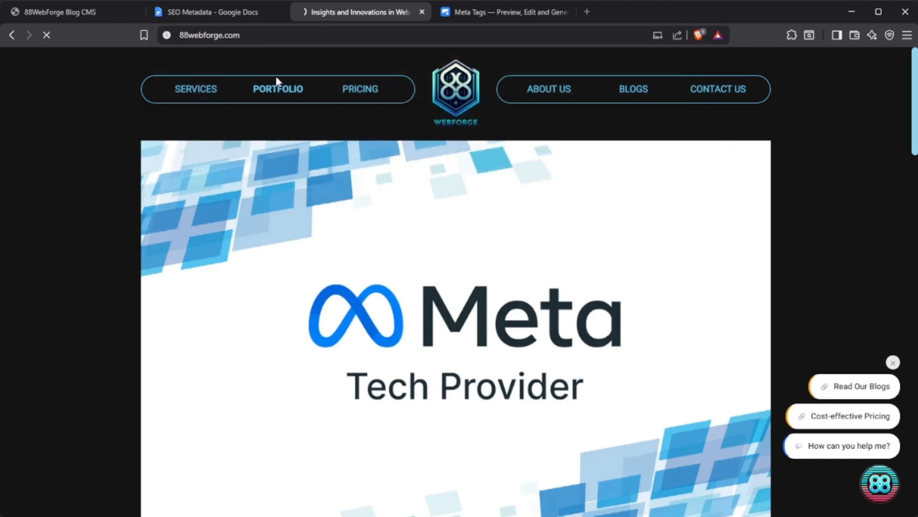
left_click(634, 91)
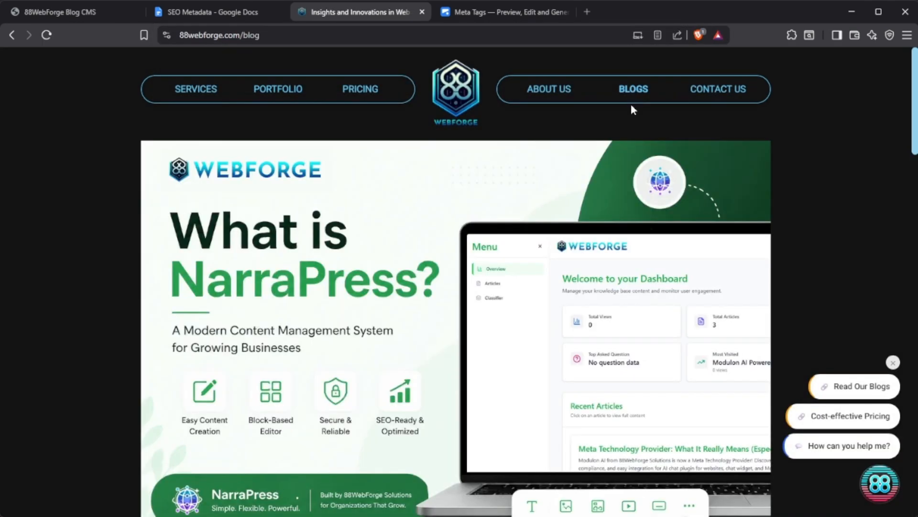
scroll(389, 264, "down", 5)
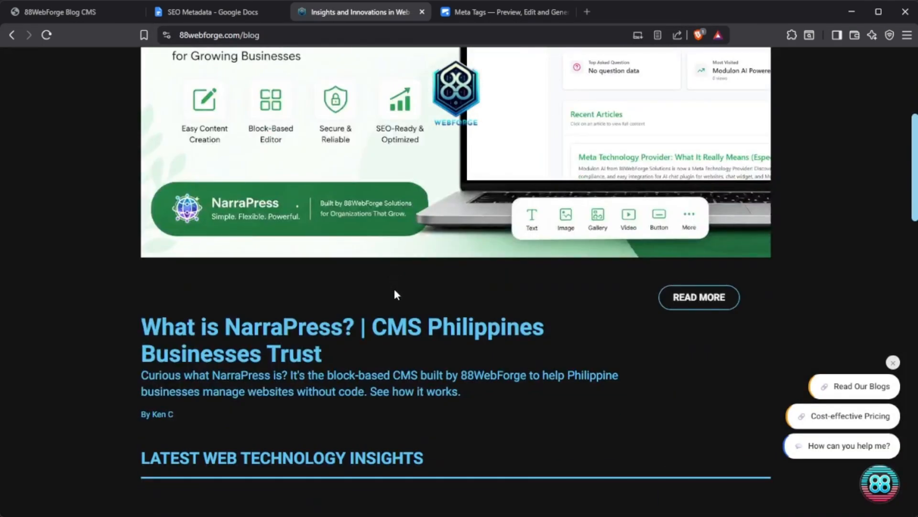
- Open the full "What is NarraPress?" article, review its content, and expand the March and January 2026 archive entries
left_click(699, 301)
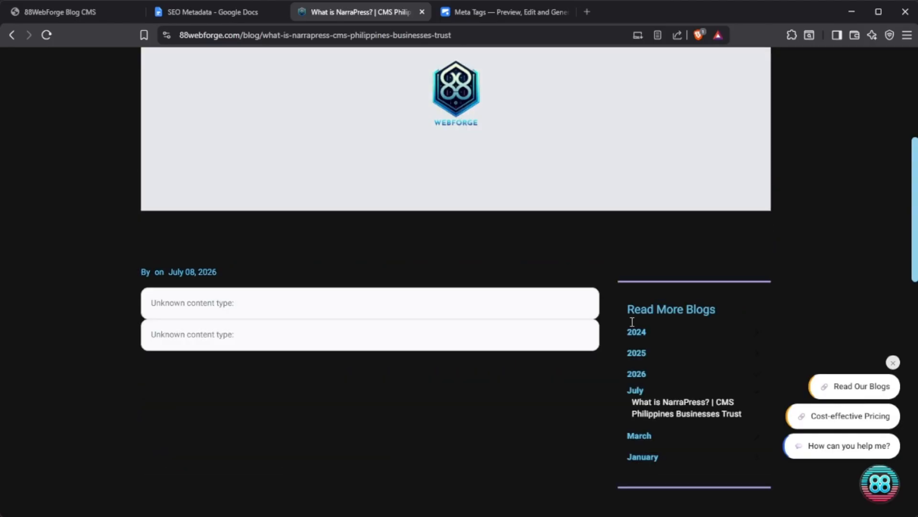
scroll(474, 355, "down", 20)
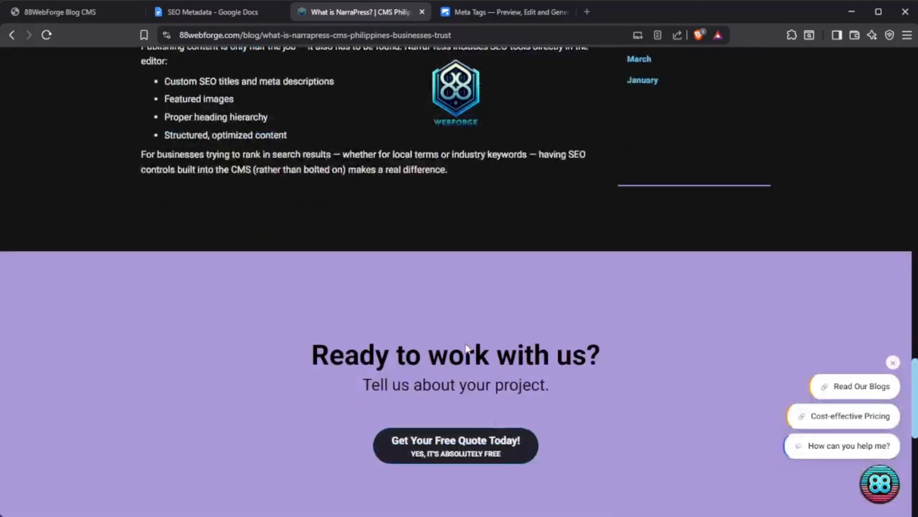
scroll(466, 343, "up", 1)
scroll(464, 342, "up", 6)
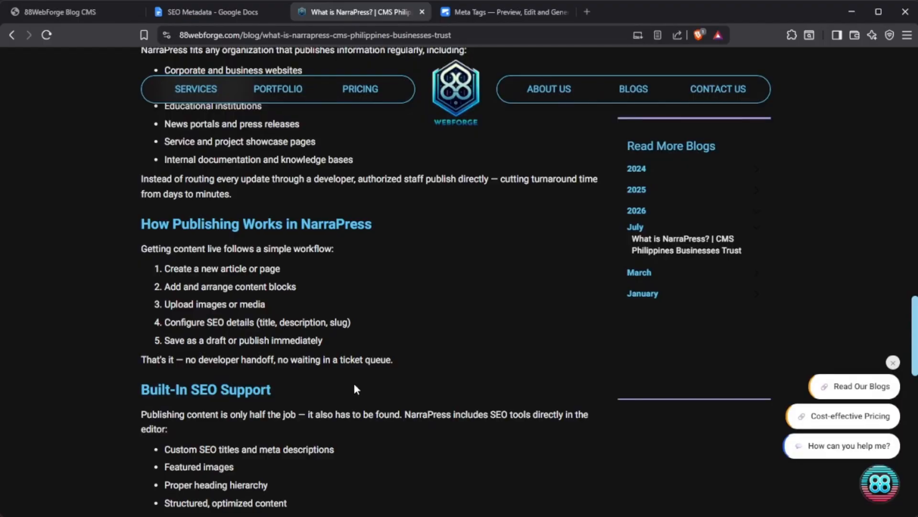
scroll(350, 391, "up", 6)
scroll(350, 391, "up", 11)
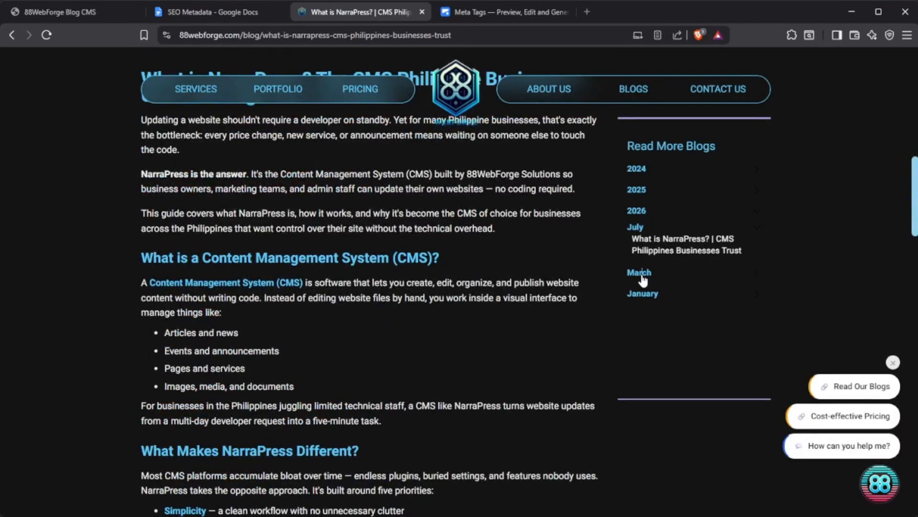
left_click(642, 277)
left_click(647, 331)
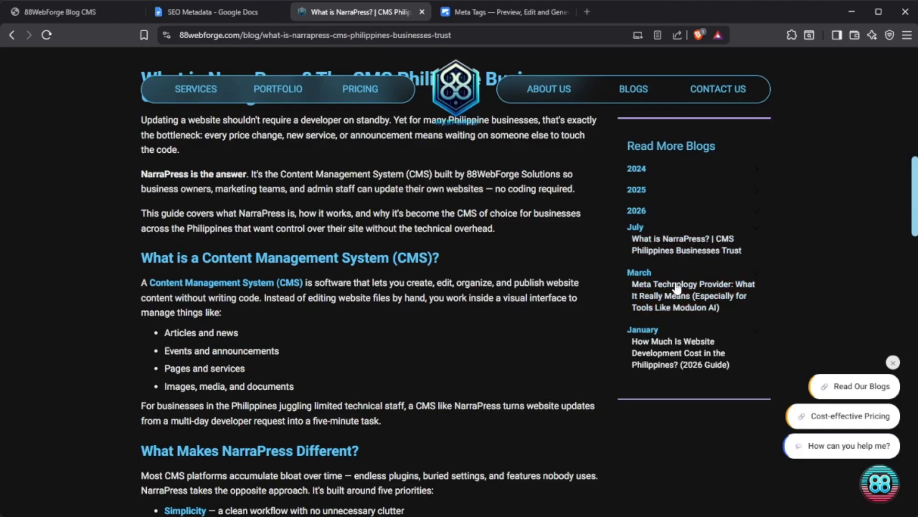
- Return to the blog listing and check its articles, expanding the March 2026 archive entry
left_click(630, 89)
scroll(584, 335, "down", 14)
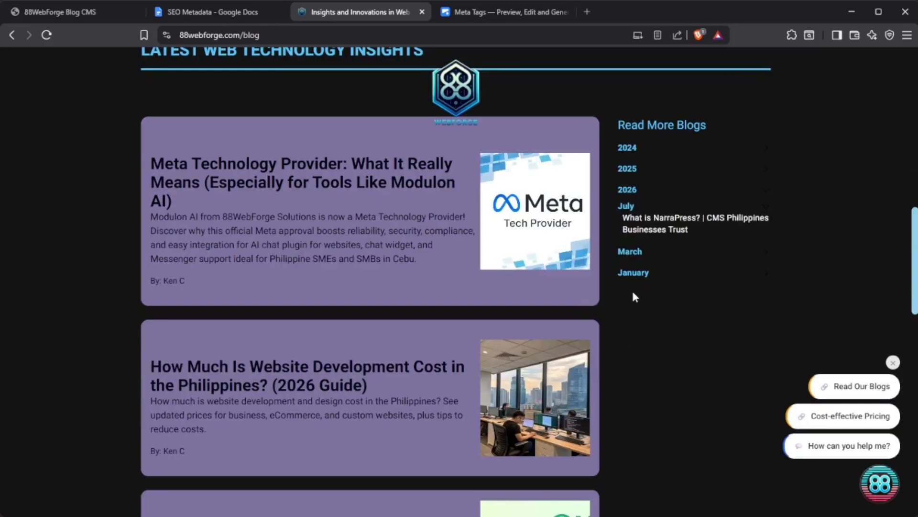
left_click(637, 251)
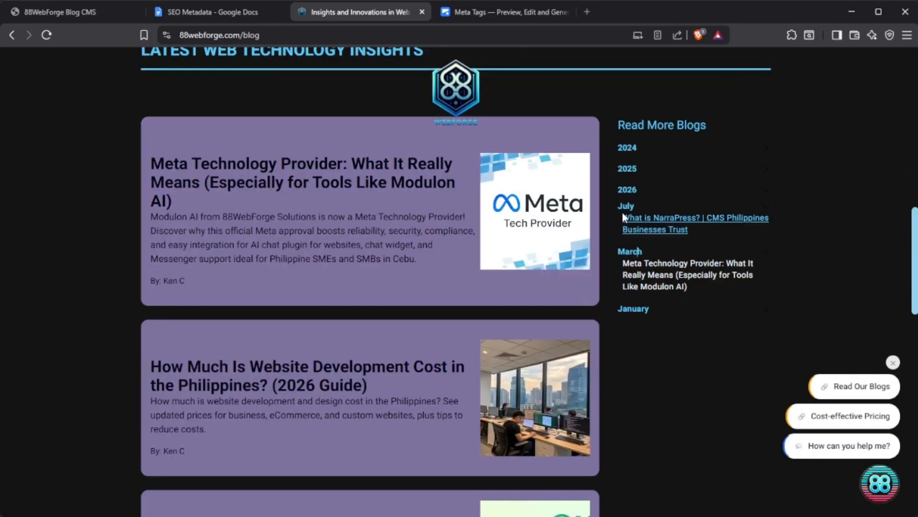
scroll(617, 167, "up", 6)
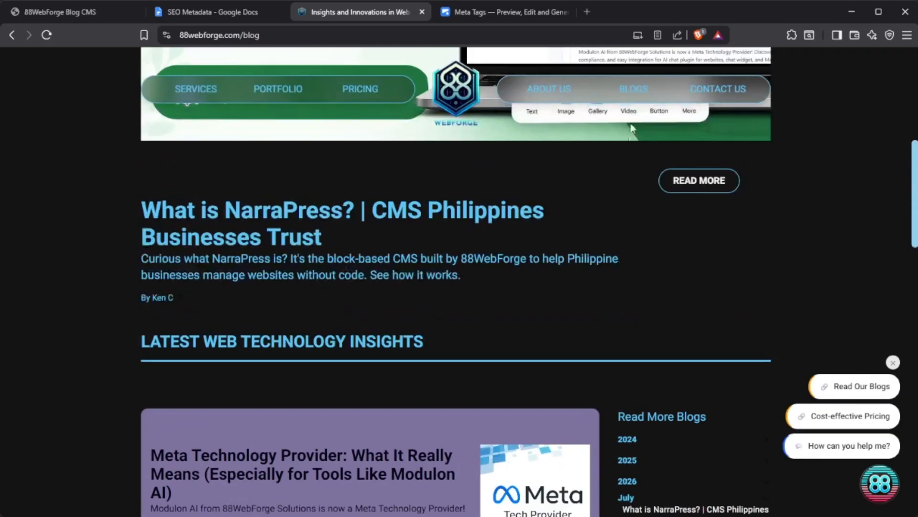
- Open the website's home page and go to its Latest Blogs section
left_click(541, 87)
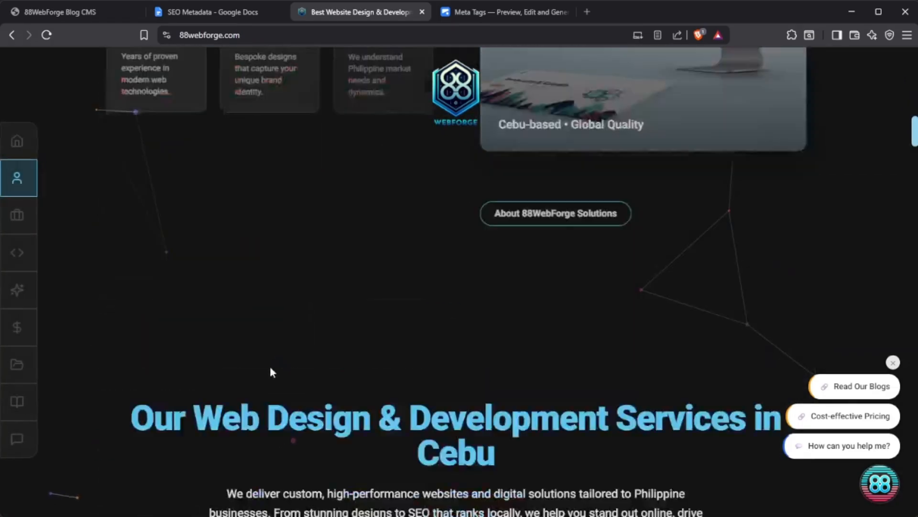
scroll(265, 365, "down", 15)
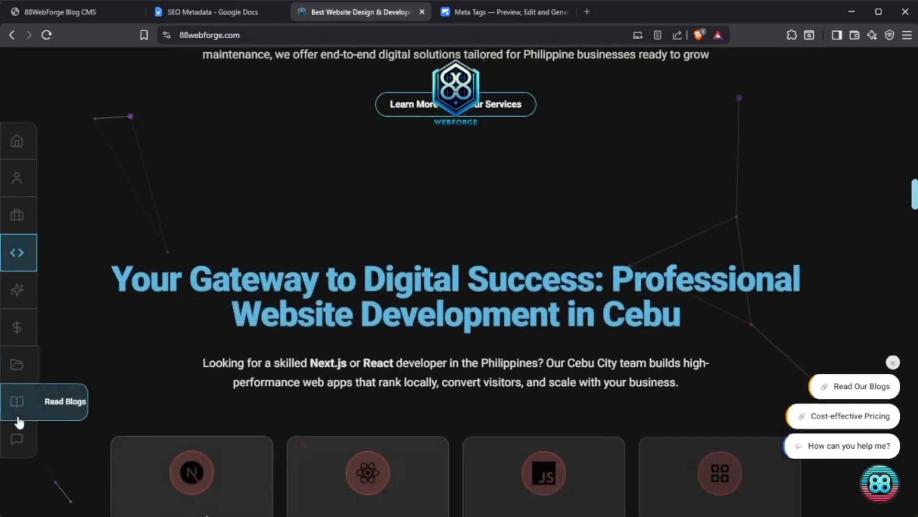
left_click(18, 417)
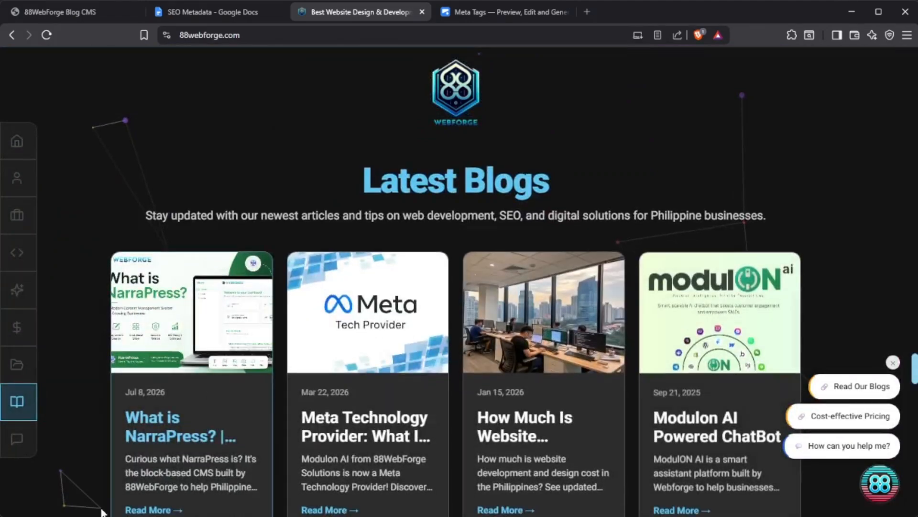
scroll(205, 430, "down", 2)
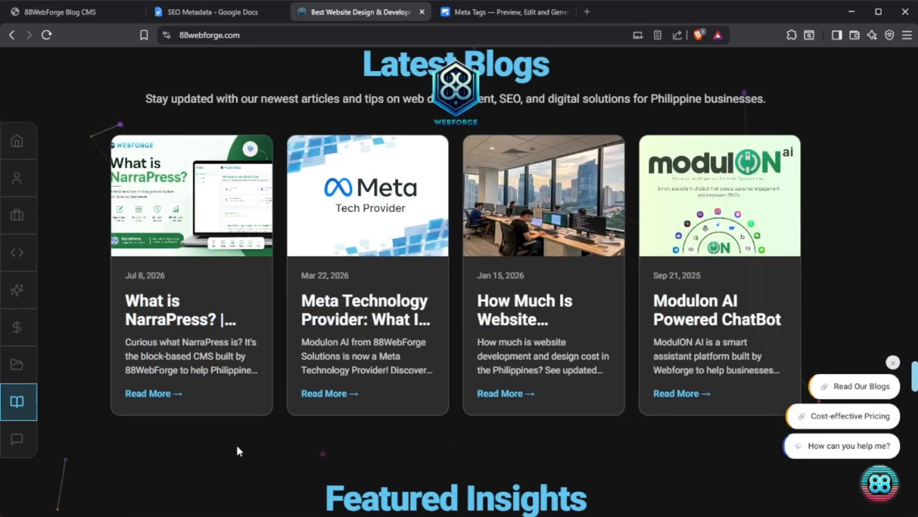
- Compare the article cards in the home page's Latest Blogs and Featured Insights sections
scroll(237, 444, "down", 5)
scroll(517, 421, "up", 5)
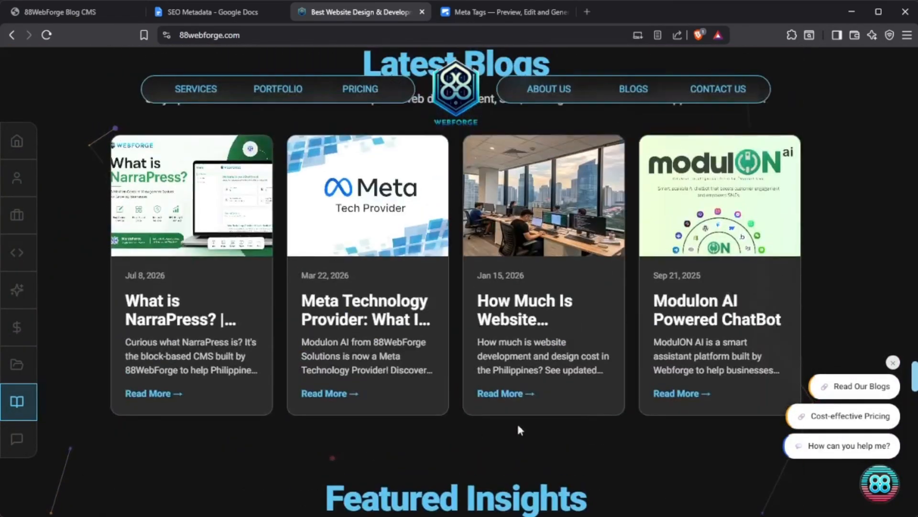
scroll(662, 404, "down", 4)
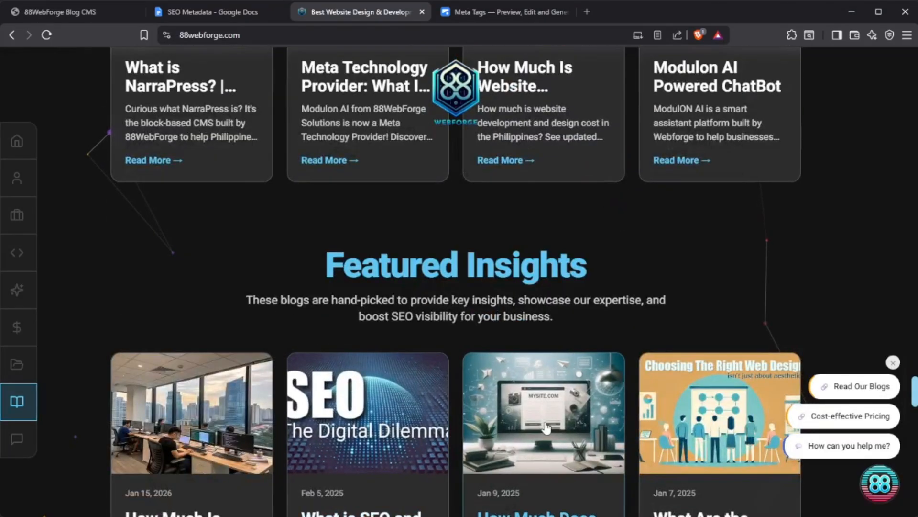
scroll(547, 427, "down", 3)
scroll(459, 388, "up", 4)
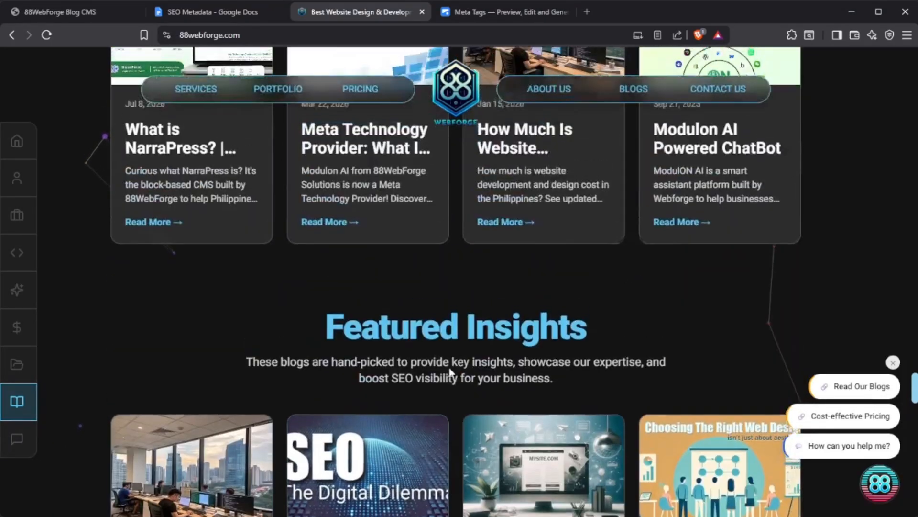
scroll(451, 373, "up", 5)
scroll(444, 412, "down", 2)
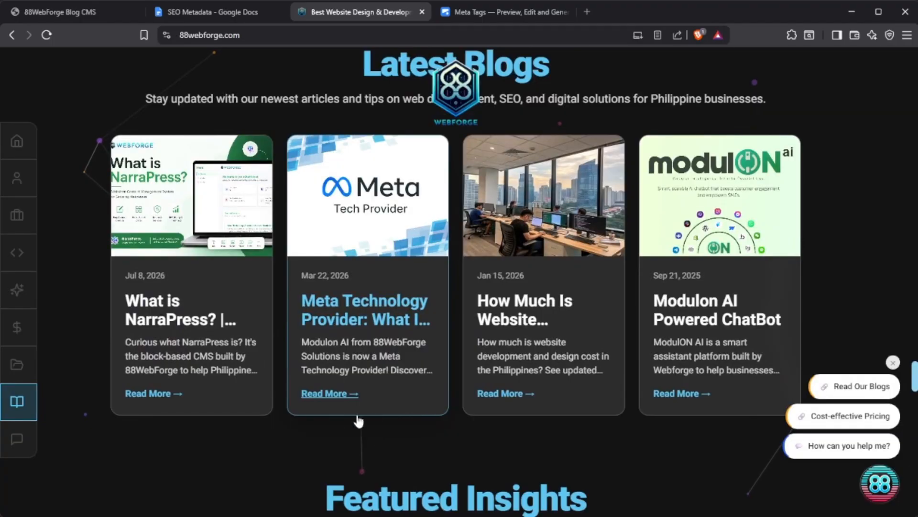
scroll(359, 421, "down", 9)
scroll(373, 410, "up", 4)
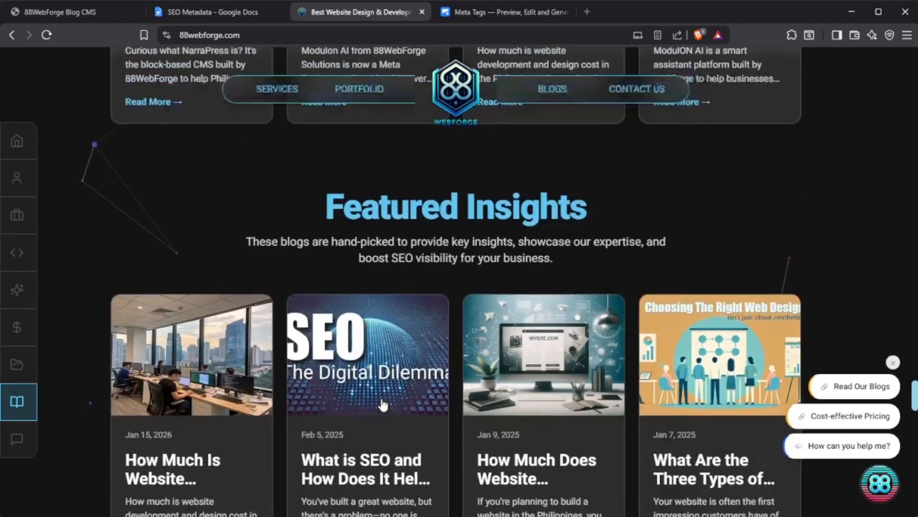
- Open the "What is NarraPress?" article from the home page's Latest Blogs section and go to its title and introduction
scroll(408, 378, "up", 8)
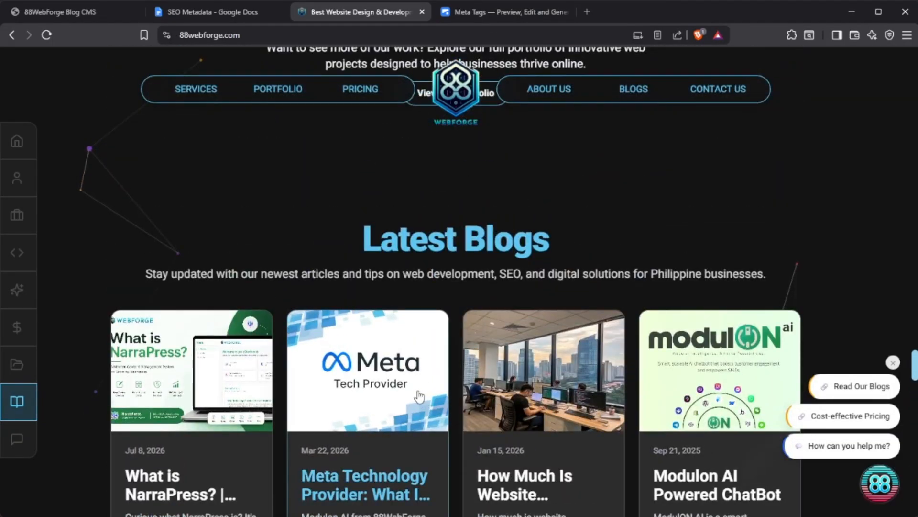
scroll(419, 396, "down", 3)
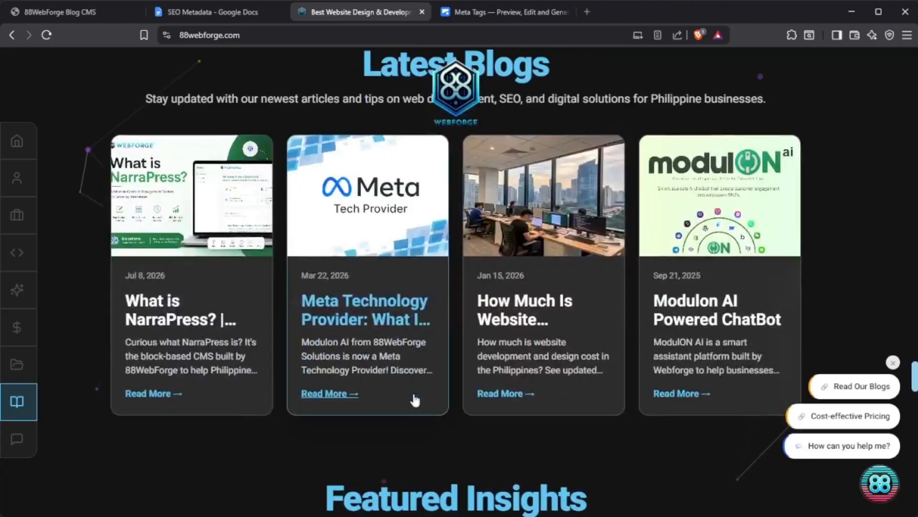
left_click(174, 407)
scroll(359, 392, "up", 5)
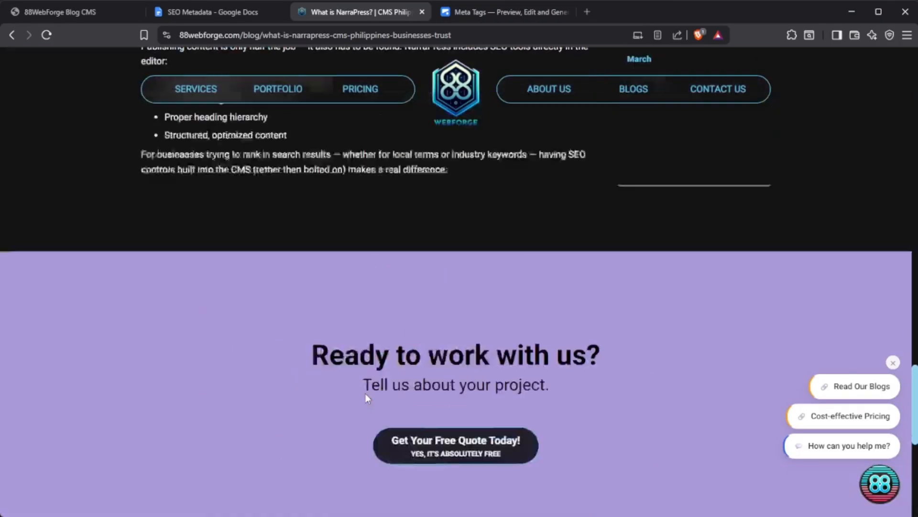
scroll(368, 394, "up", 15)
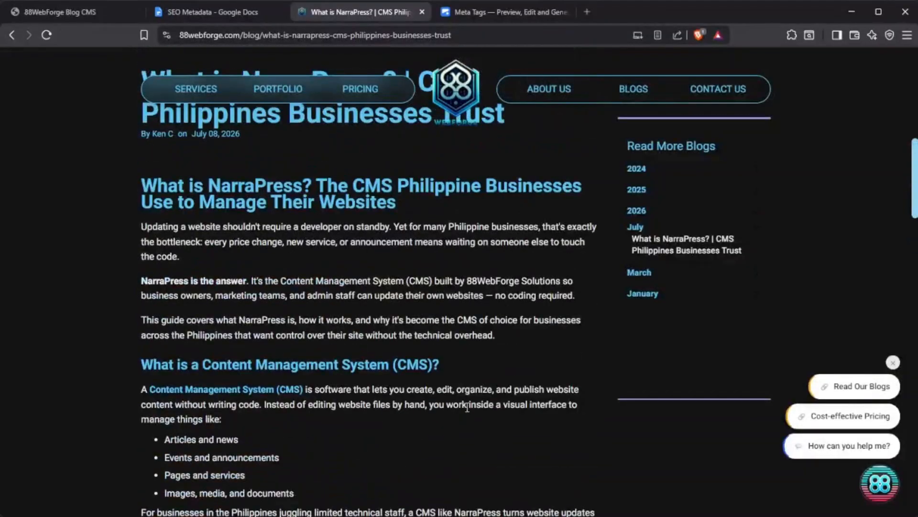
- Dismiss the chatbot's suggested prompts and review the article's featured image, title and introduction
left_click(893, 362)
scroll(888, 356, "up", 8)
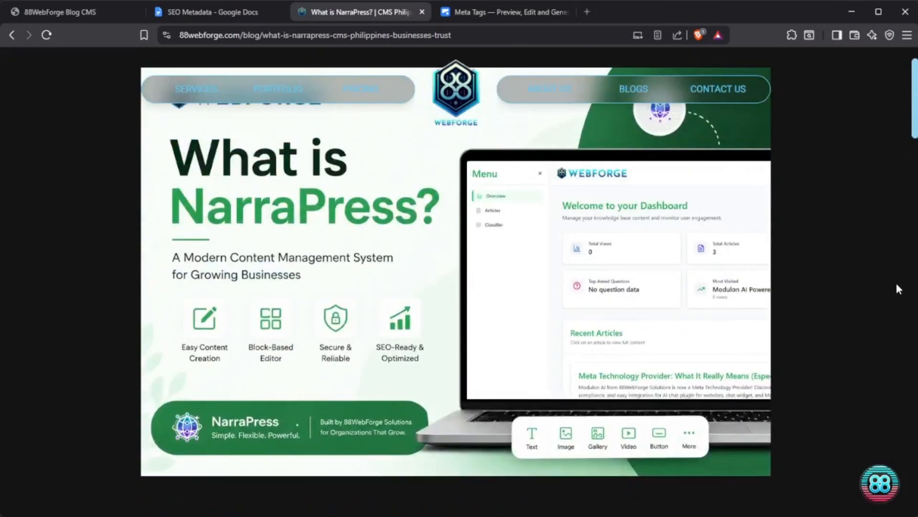
scroll(877, 299, "up", 2)
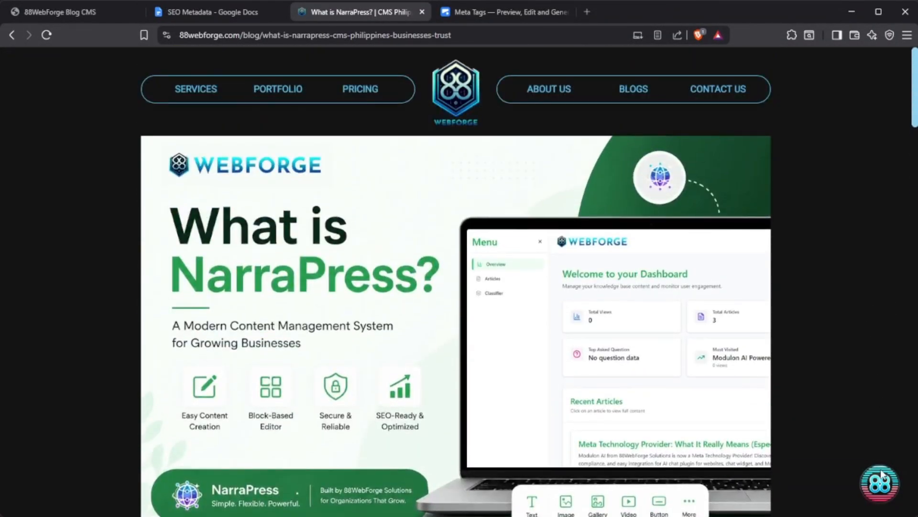
scroll(753, 401, "down", 1)
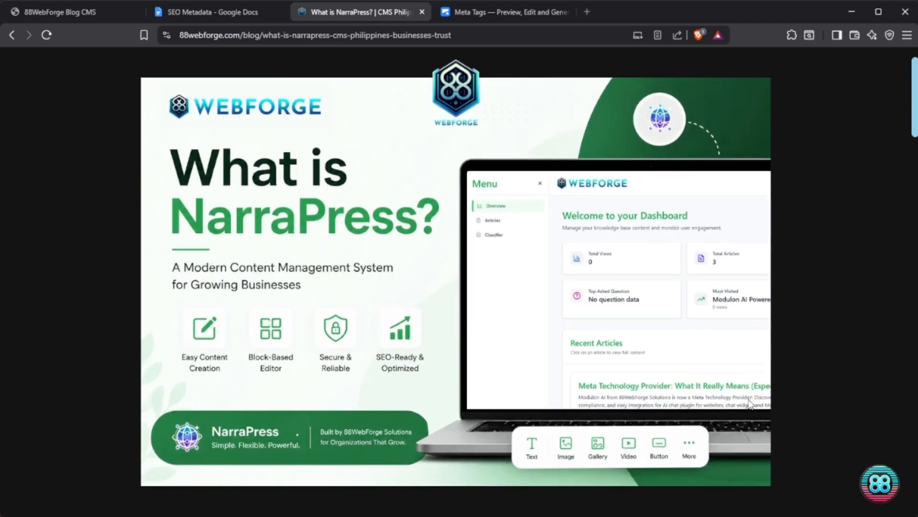
scroll(320, 493, "down", 8)
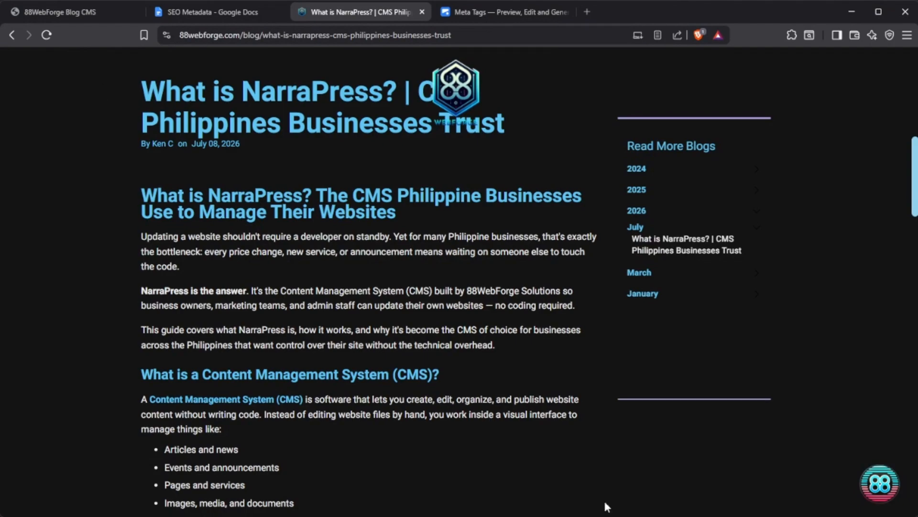
scroll(604, 426, "up", 9)
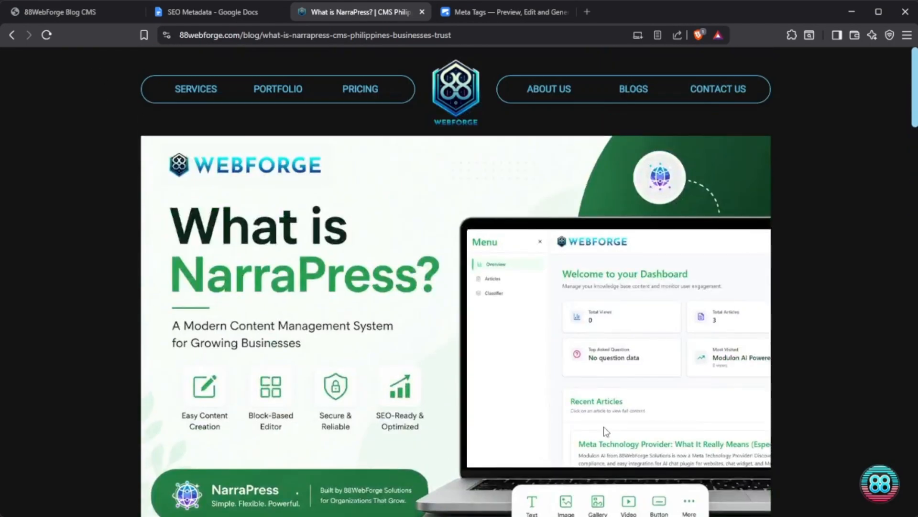
scroll(604, 426, "down", 1)
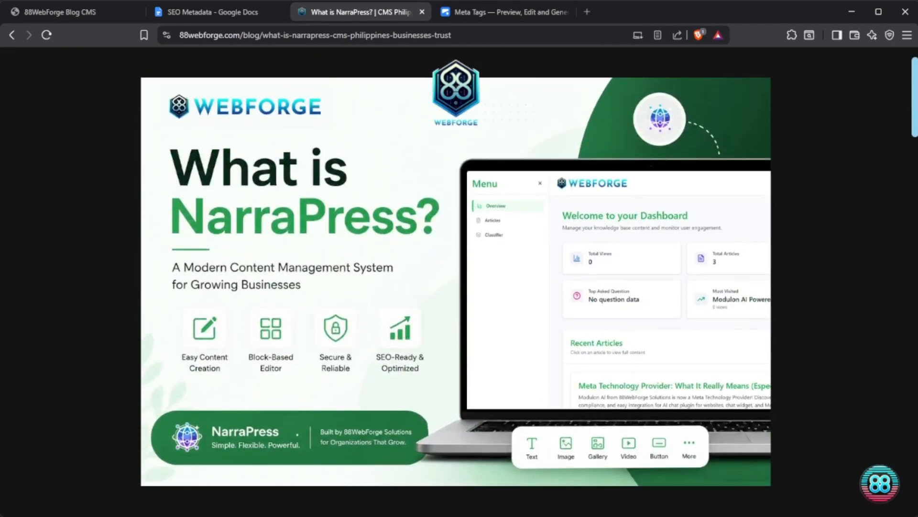